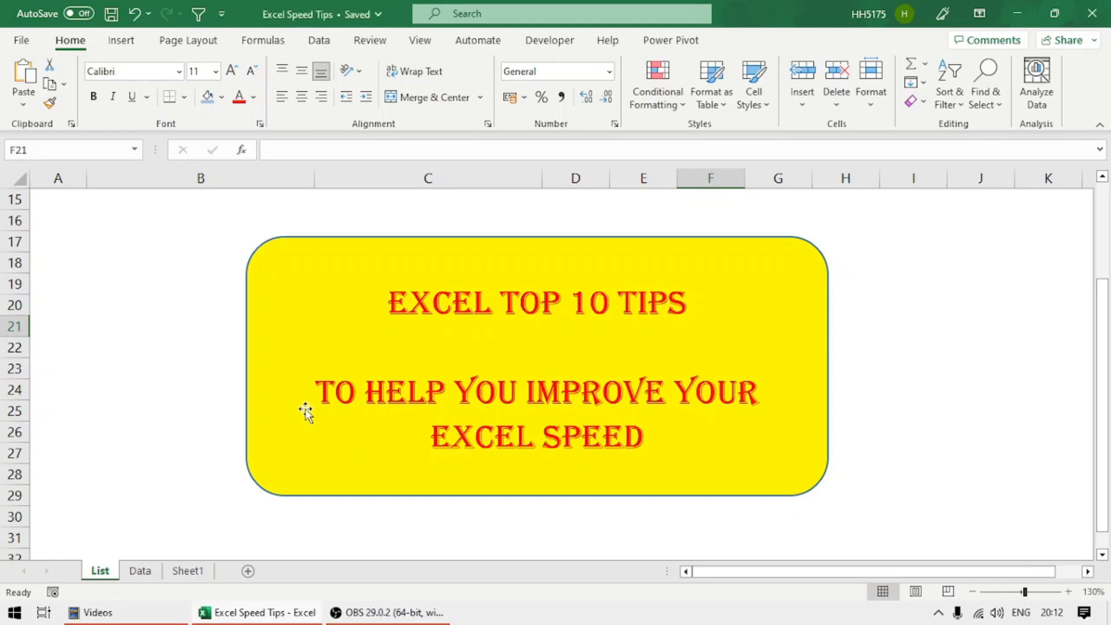
Step: Read the title and details of tip 1 in the List sheet's table
{"action": "scroll", "coordinate": [307, 409], "scroll_direction": "up", "scroll_amount": 2}
{"action": "left_click", "coordinate": [139, 245]}
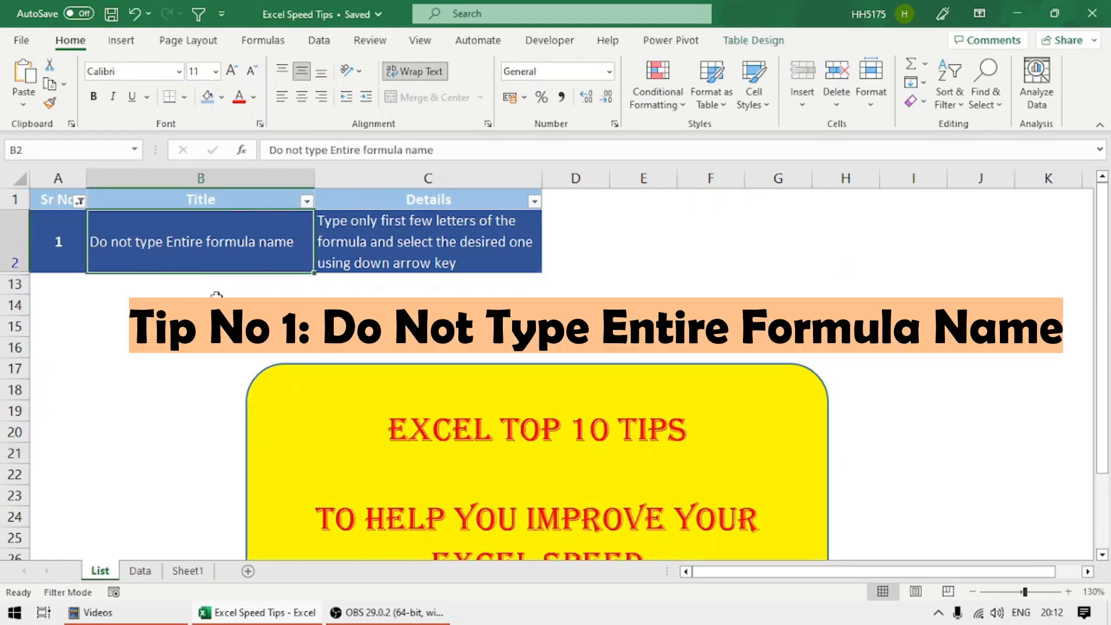
{"action": "left_click", "coordinate": [384, 244]}
{"action": "left_click", "coordinate": [189, 229]}
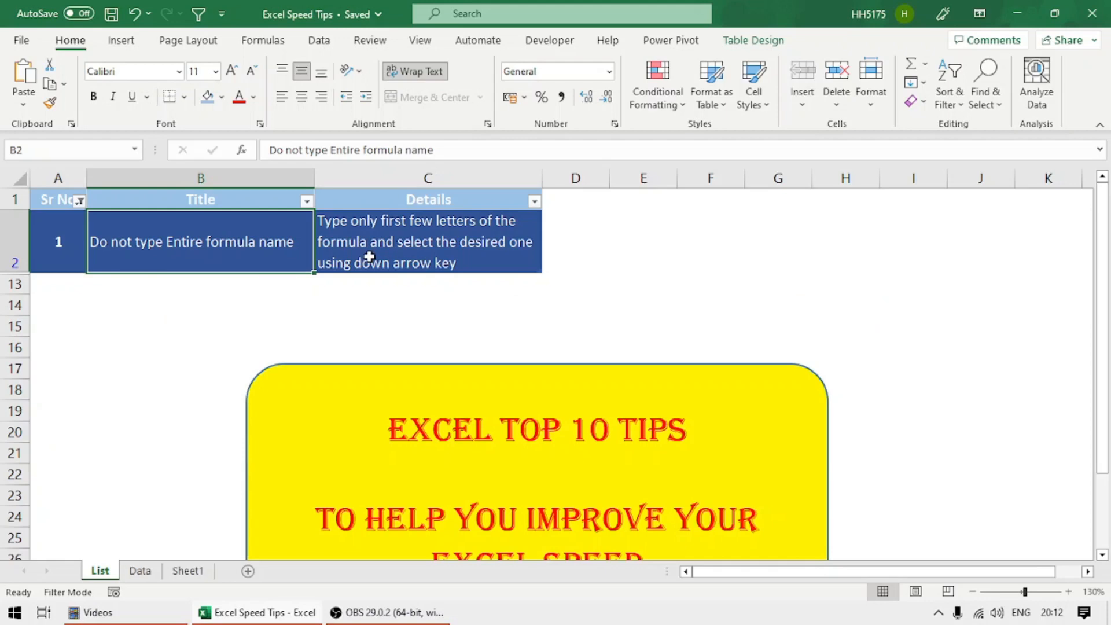
Step: On the Data sheet, start a formula in H2 with the function name vlookup written in full, and discard it
{"action": "left_click", "coordinate": [147, 573]}
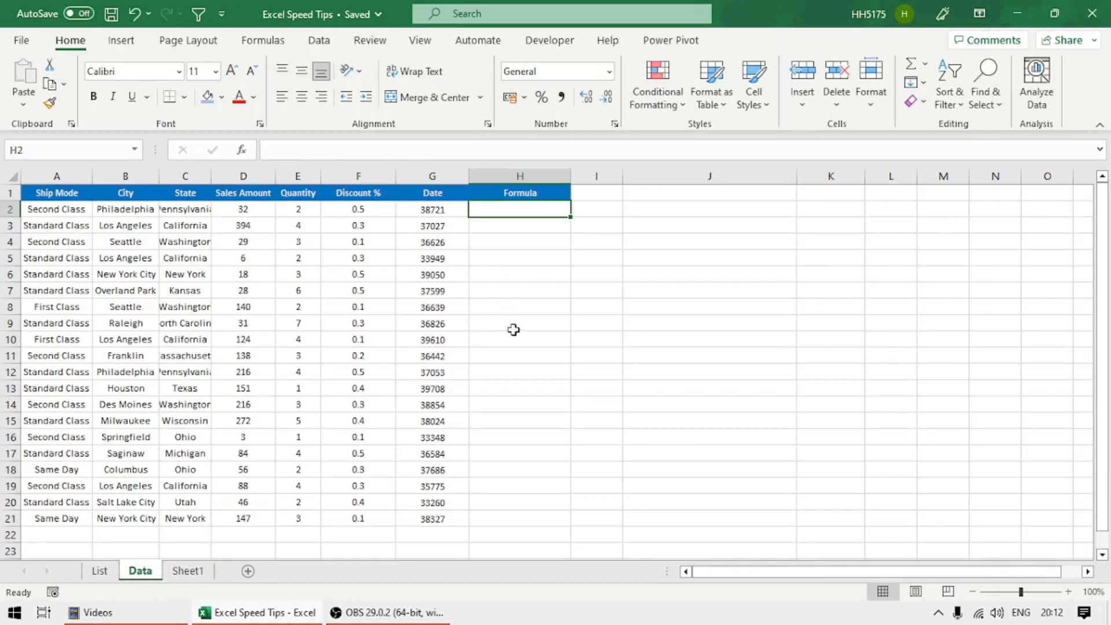
{"action": "scroll", "coordinate": [513, 329], "scroll_direction": "up", "scroll_amount": 2}
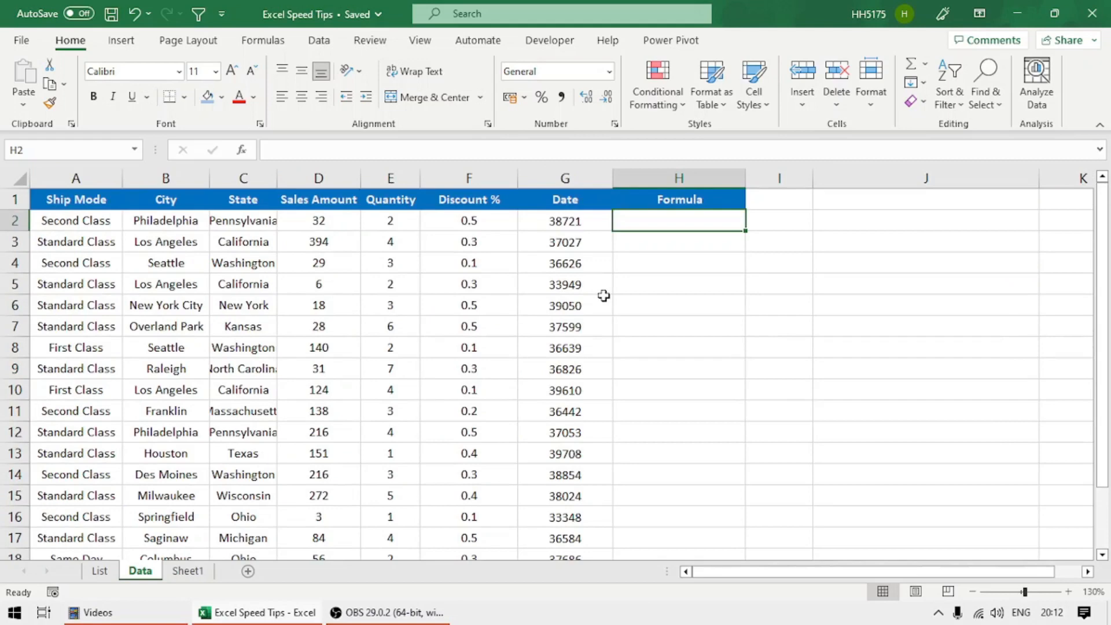
{"action": "type", "text": "="}
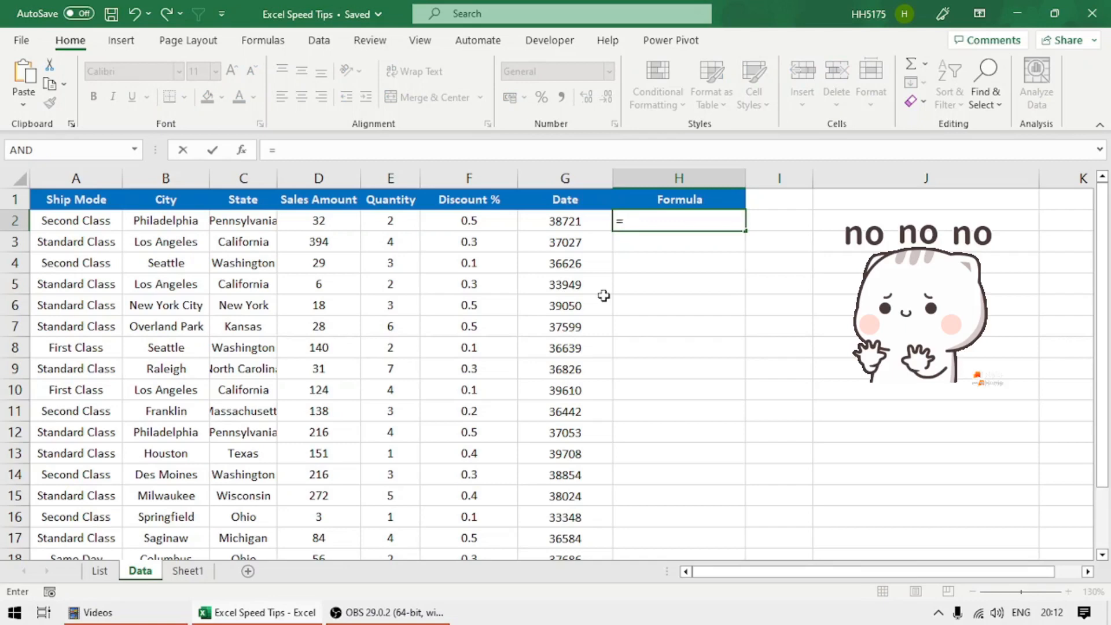
{"action": "type", "text": "vl"}
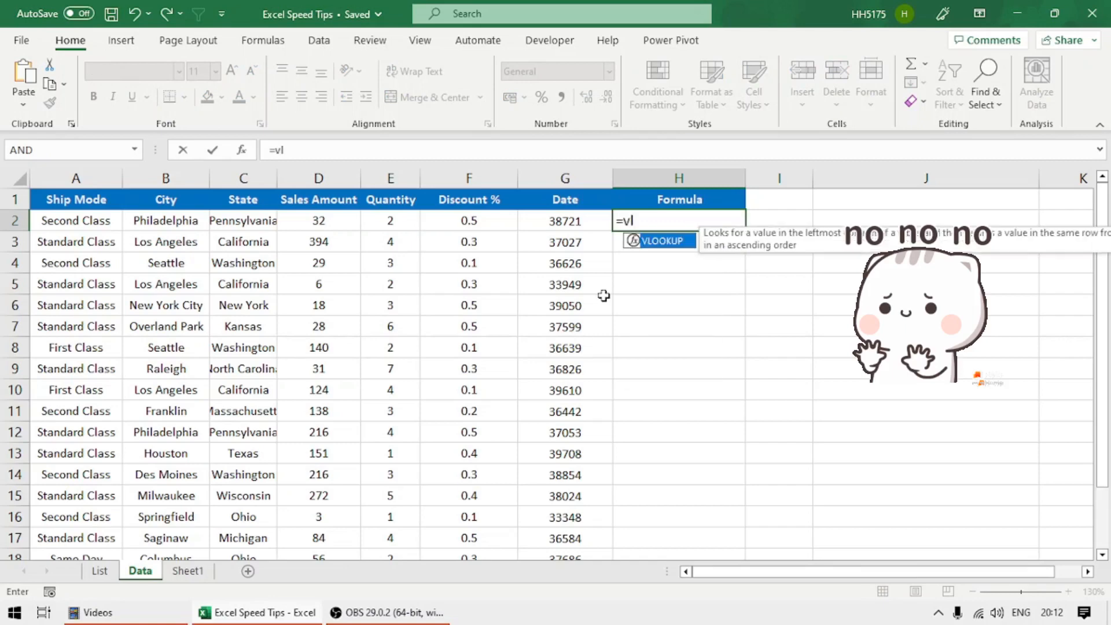
{"action": "type", "text": "ookup"}
{"action": "key", "text": "Escape"}
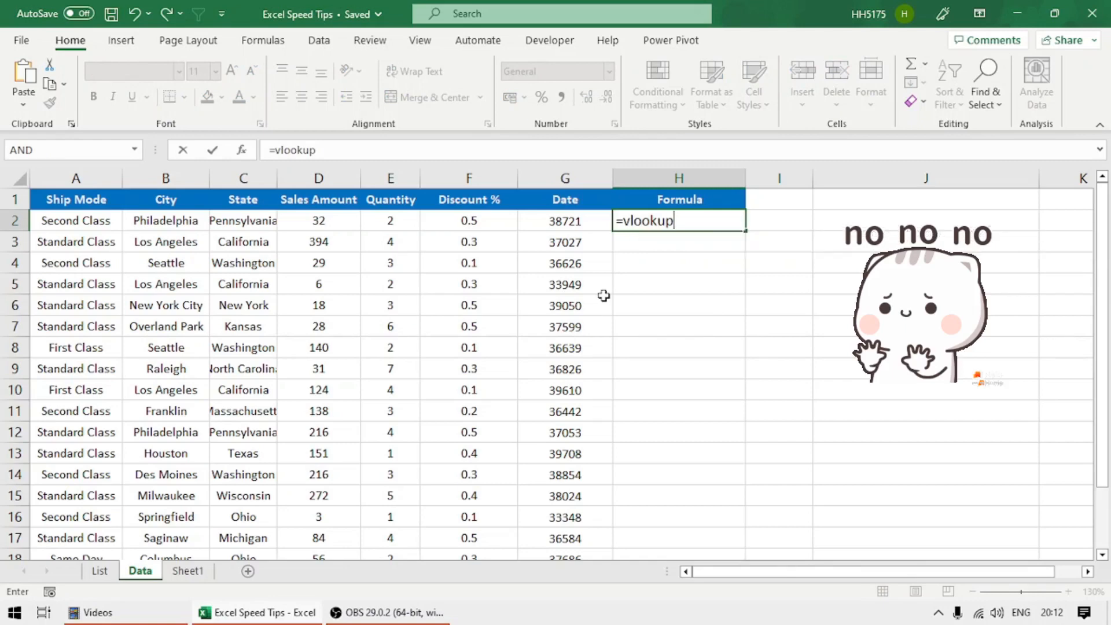
{"action": "key", "text": "Escape"}
Step: Start a formula in H2 by accepting the VLOOKUP suggestion for "vl", and discard the entry
{"action": "type", "text": "="}
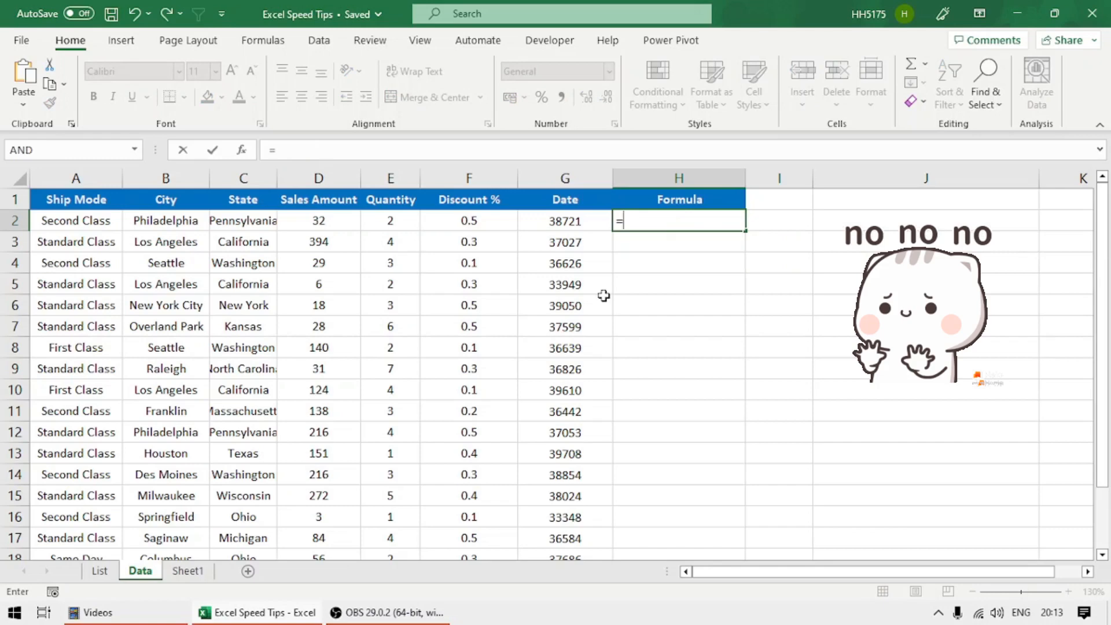
{"action": "type", "text": "vl"}
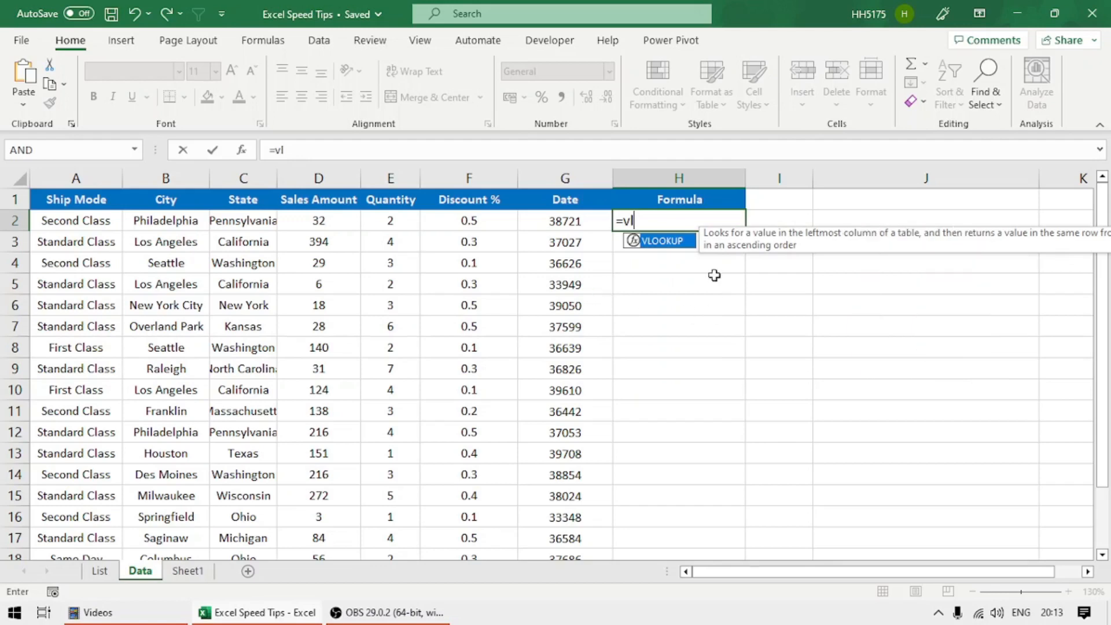
{"action": "double_click", "coordinate": [671, 245]}
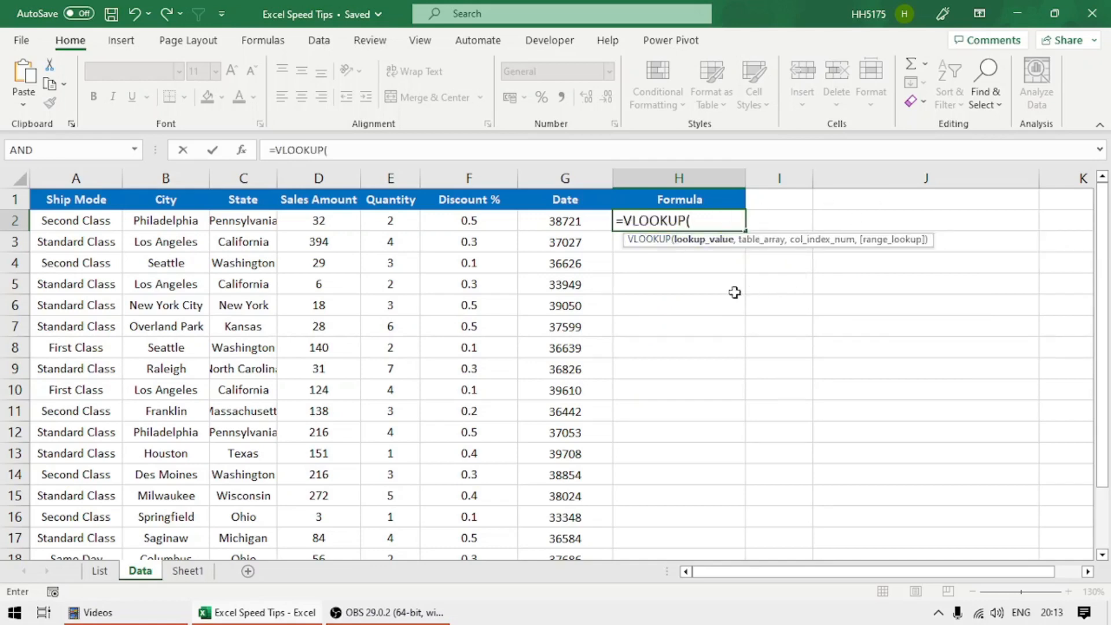
{"action": "key", "text": "Escape"}
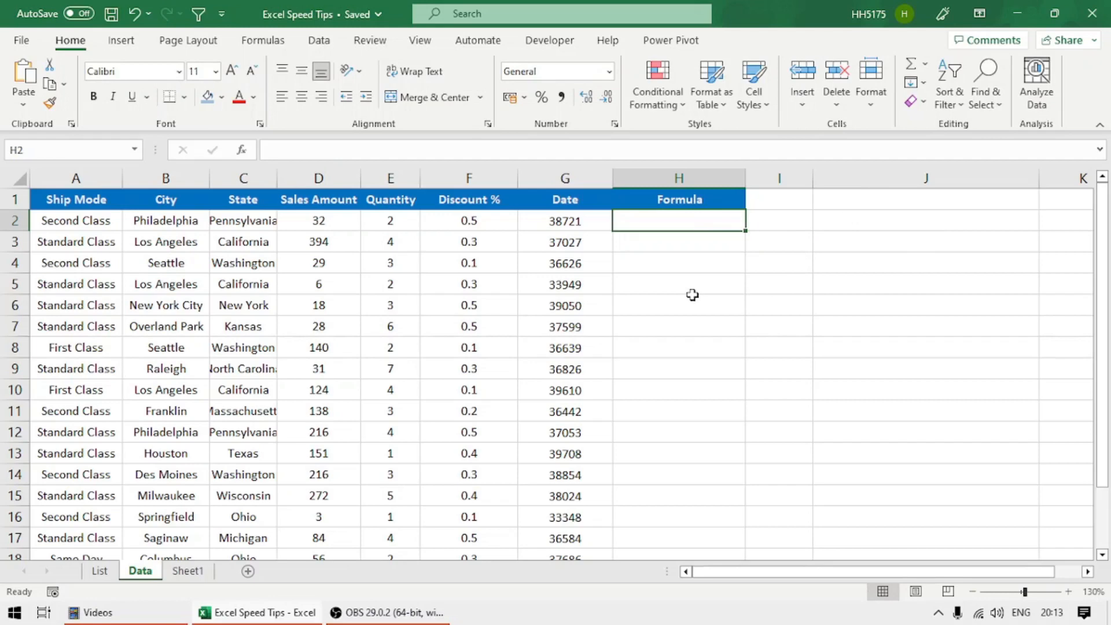
Step: Start a formula in H2 by accepting the CONCATENATE suggestion for "conca", and discard the entry
{"action": "type", "text": "="}
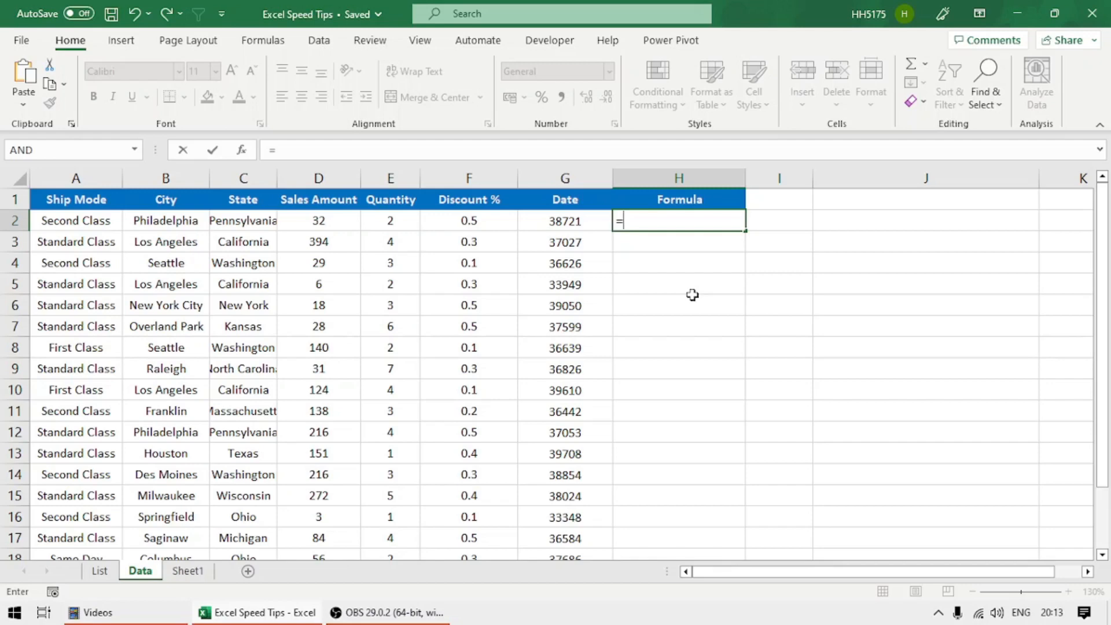
{"action": "type", "text": "CO"}
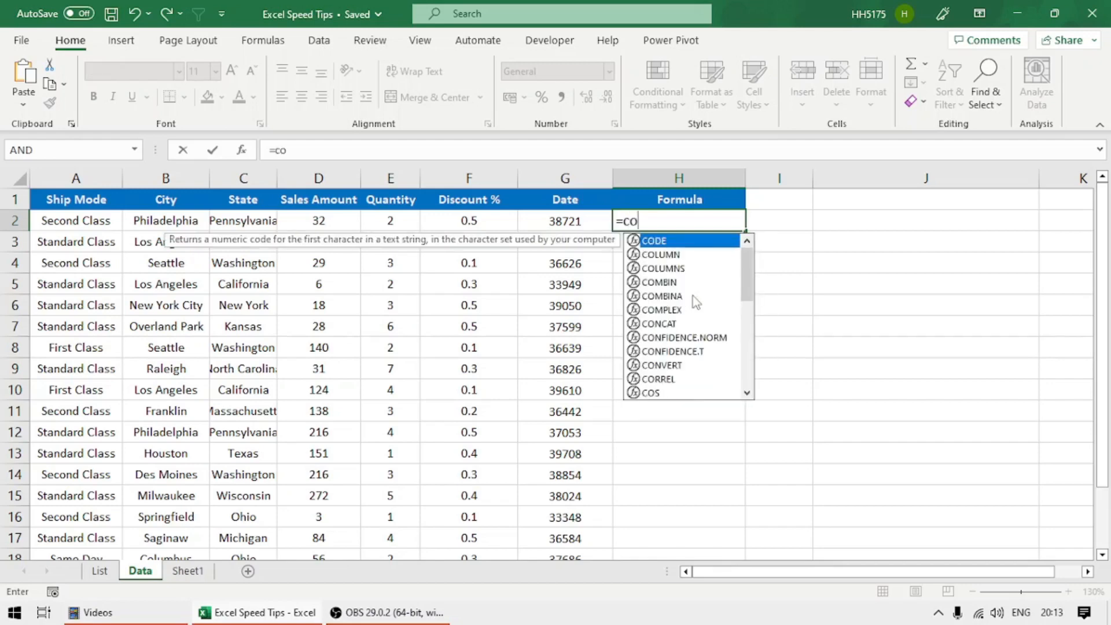
{"action": "type", "text": "nca"}
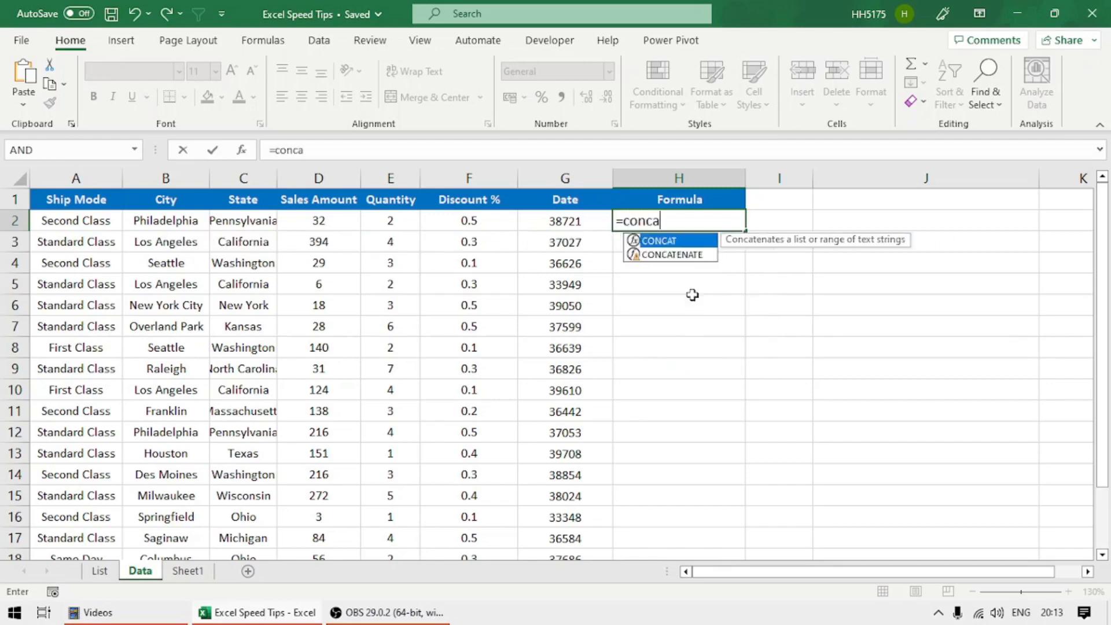
{"action": "key", "text": "Down"}
{"action": "key", "text": "Tab"}
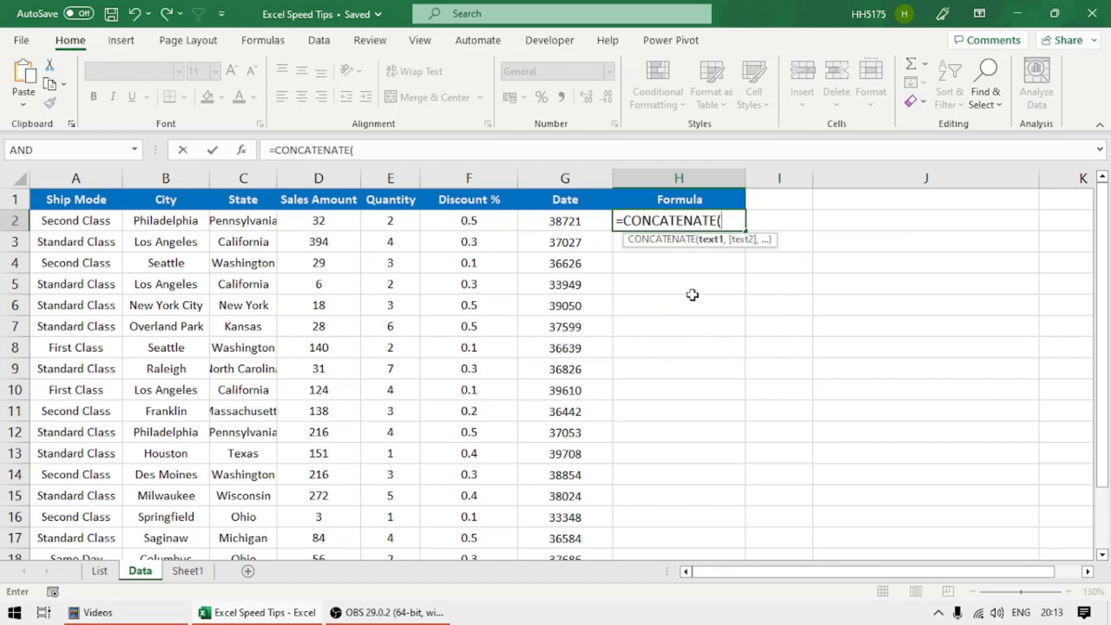
{"action": "key", "text": "Escape"}
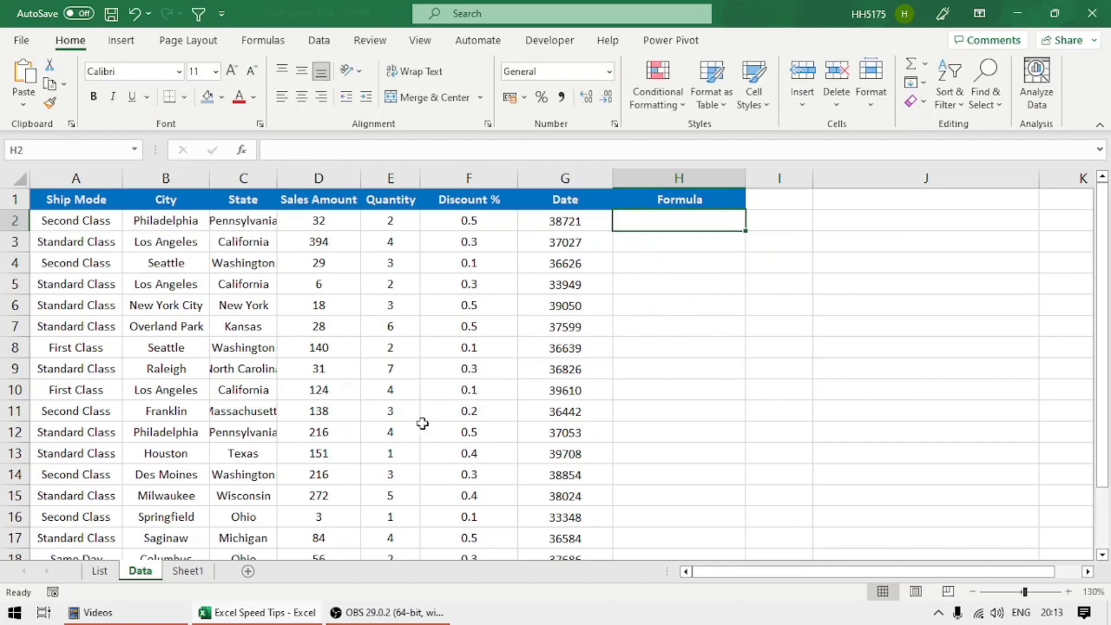
Step: Filter the List sheet's table by Sr No to show only tip 2
{"action": "left_click", "coordinate": [99, 571]}
{"action": "key", "text": "Up"}
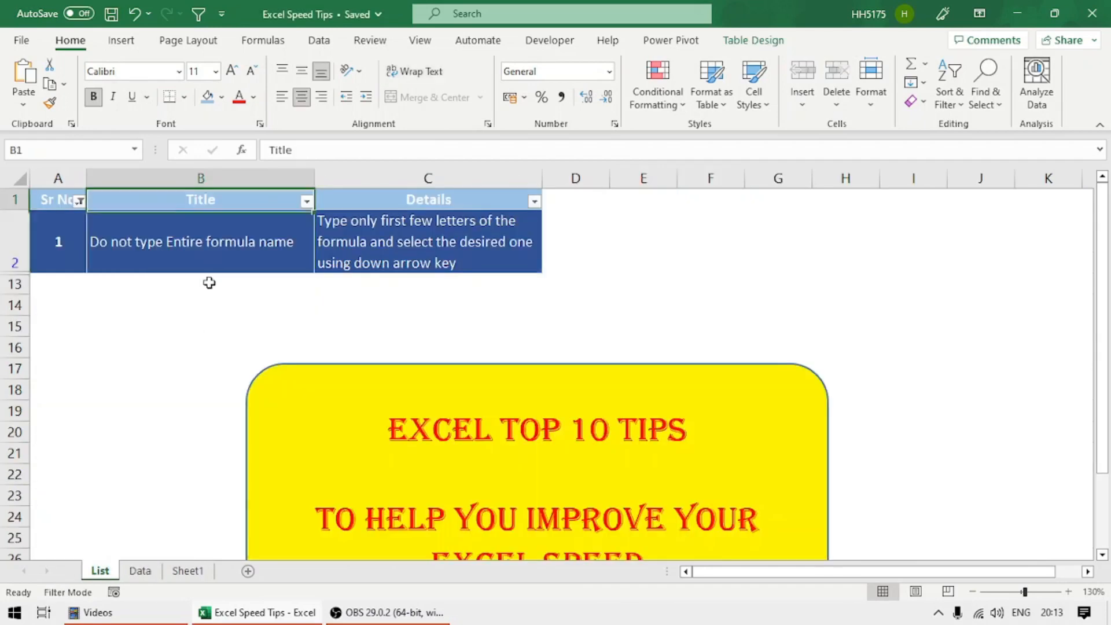
{"action": "key", "text": "Left"}
{"action": "key", "text": "alt+Down"}
{"action": "key", "text": "Down"}
{"action": "key", "text": "space"}
{"action": "key", "text": "Return"}
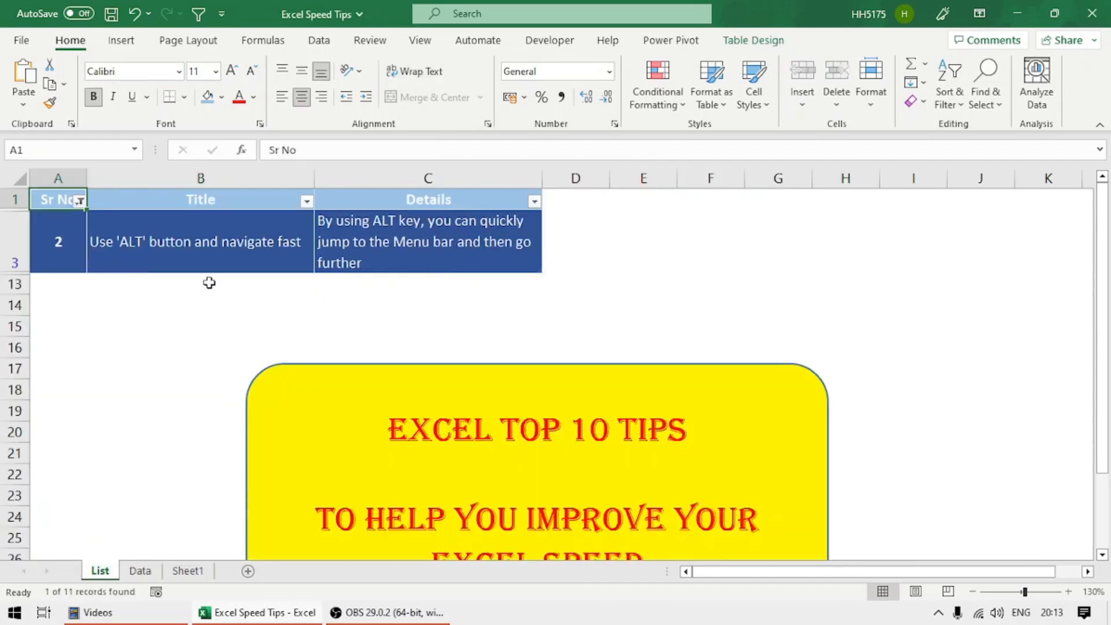
Step: Read the title and details of tip 2 about navigating with ALT
{"action": "key", "text": "Down"}
{"action": "key", "text": "Right"}
{"action": "left_click", "coordinate": [449, 252]}
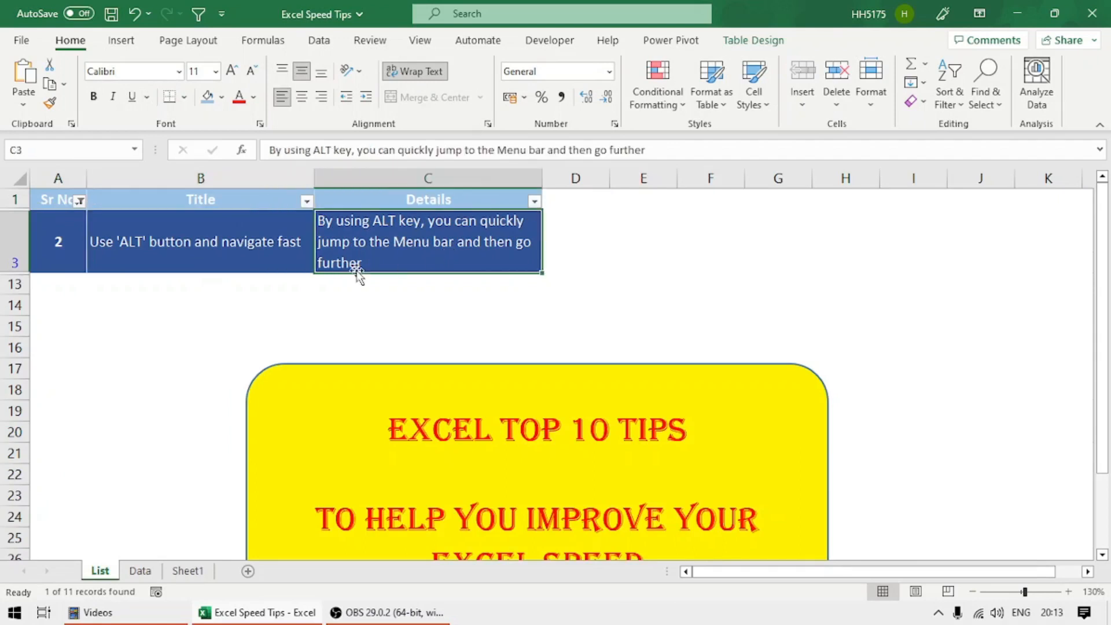
{"action": "left_click", "coordinate": [183, 200]}
{"action": "left_click", "coordinate": [62, 197]}
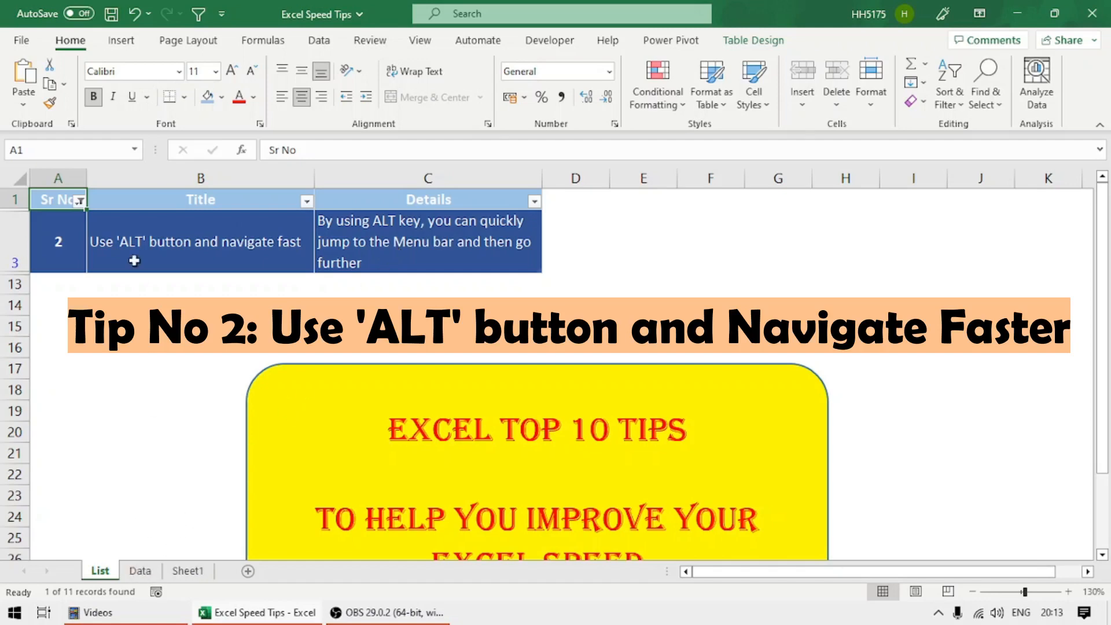
{"action": "left_click", "coordinate": [128, 233]}
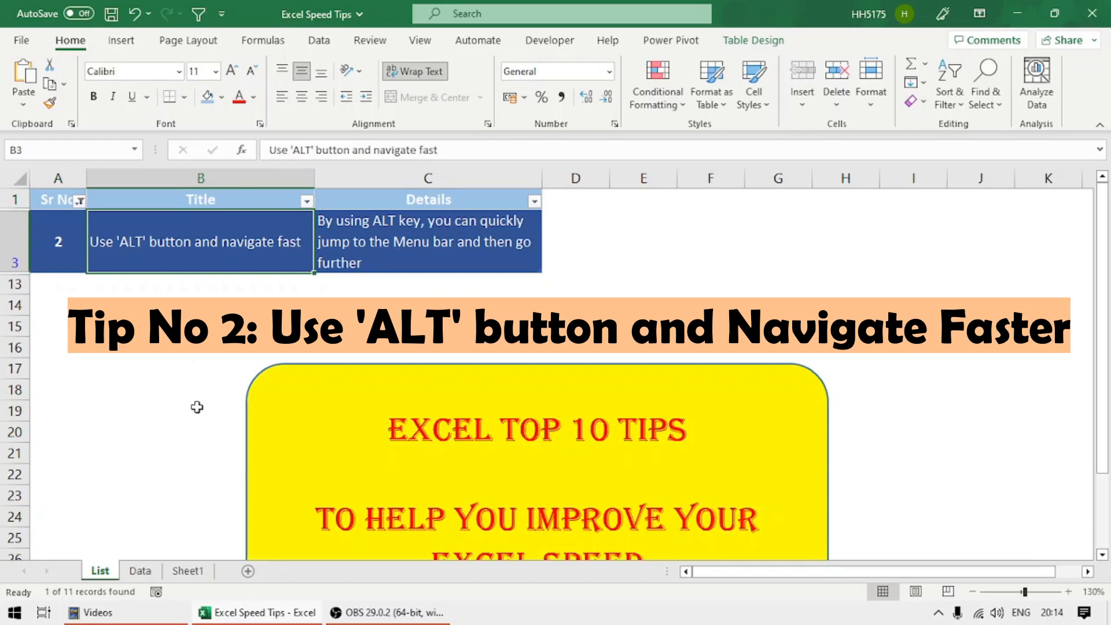
Step: On the Data sheet, view the command access letters and the Conditional Formatting options, ending with cell H2 selected
{"action": "left_click", "coordinate": [140, 571]}
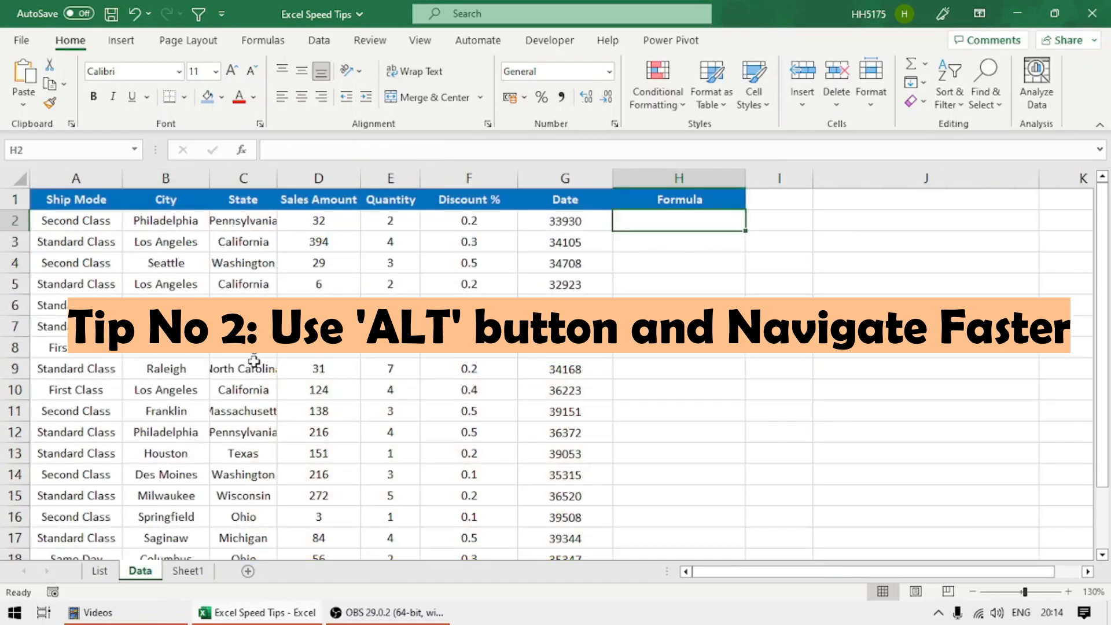
{"action": "key", "text": "alt"}
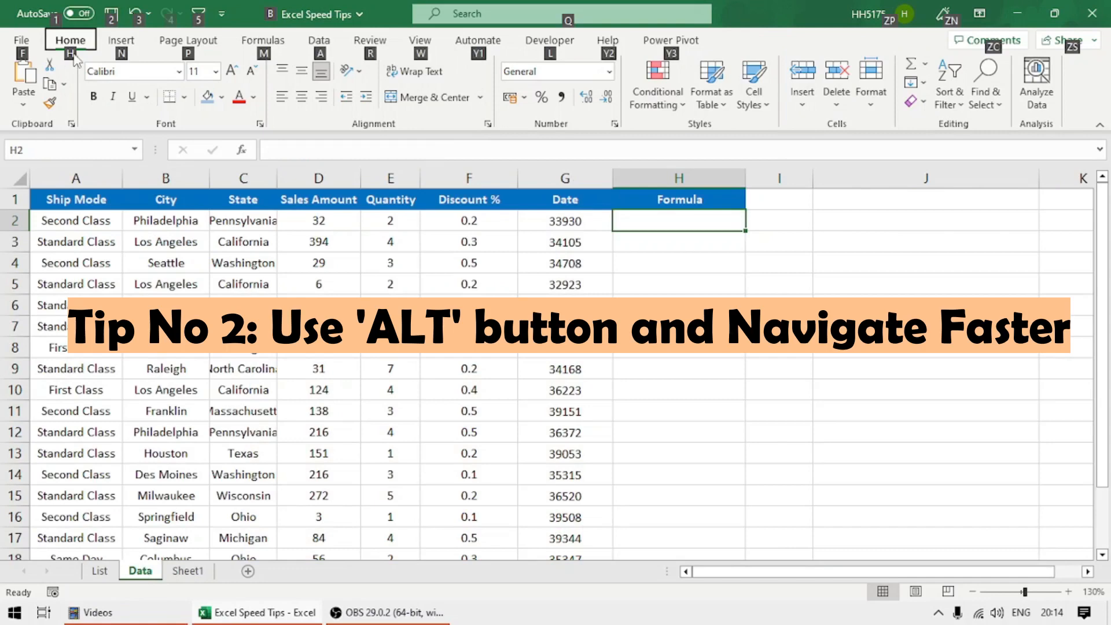
{"action": "left_click", "coordinate": [545, 258]}
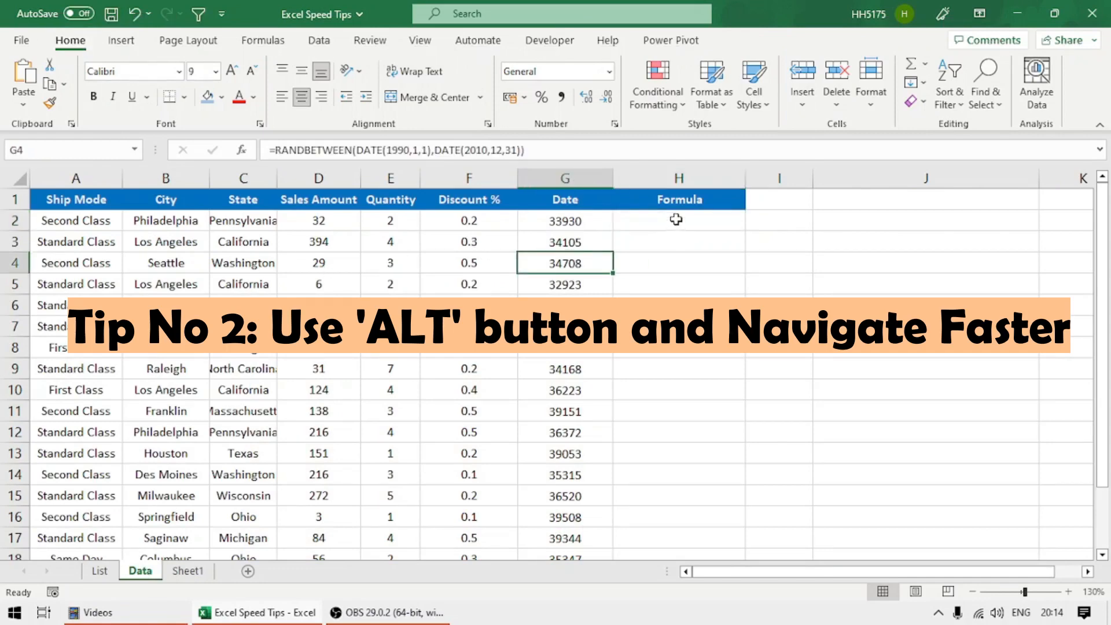
{"action": "left_click", "coordinate": [676, 219]}
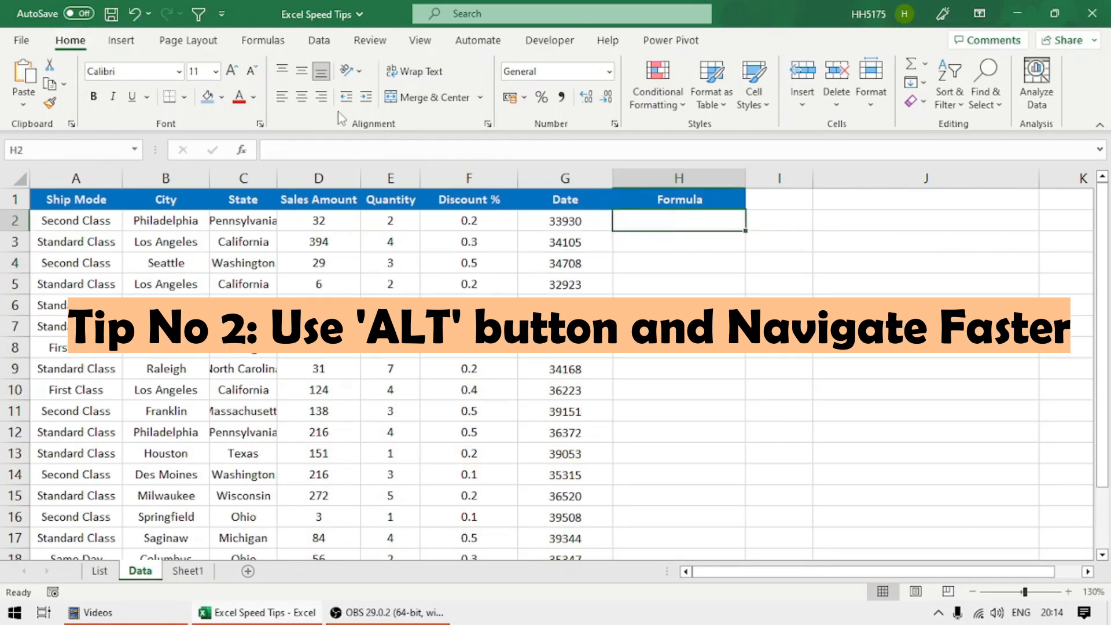
{"action": "left_click", "coordinate": [683, 110]}
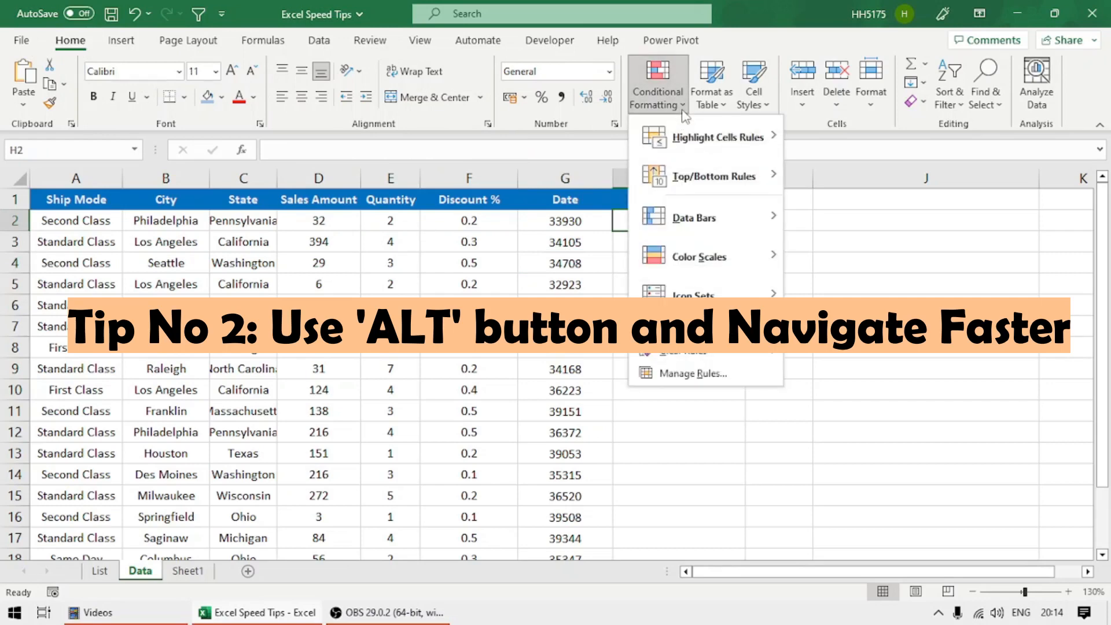
{"action": "left_click", "coordinate": [675, 219]}
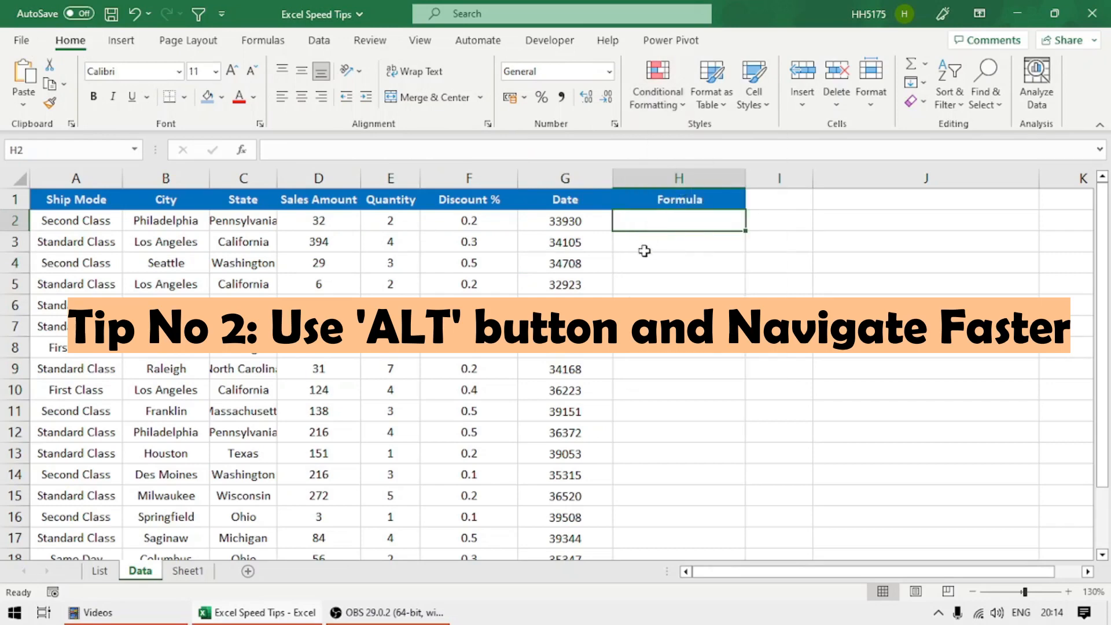
Step: With cell H5 selected, view the Conditional Formatting options and the Highlight Cells Rules using keyboard access letters, and dismiss them
{"action": "key", "text": "Down"}
{"action": "key", "text": "Down"}
{"action": "key", "text": "Down"}
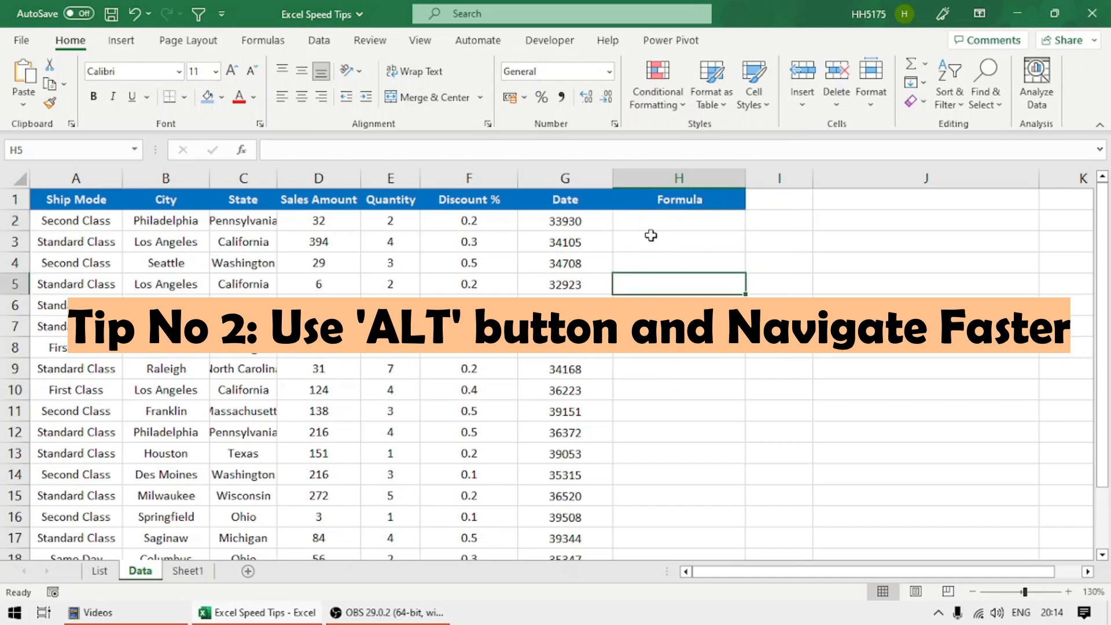
{"action": "key", "text": "alt"}
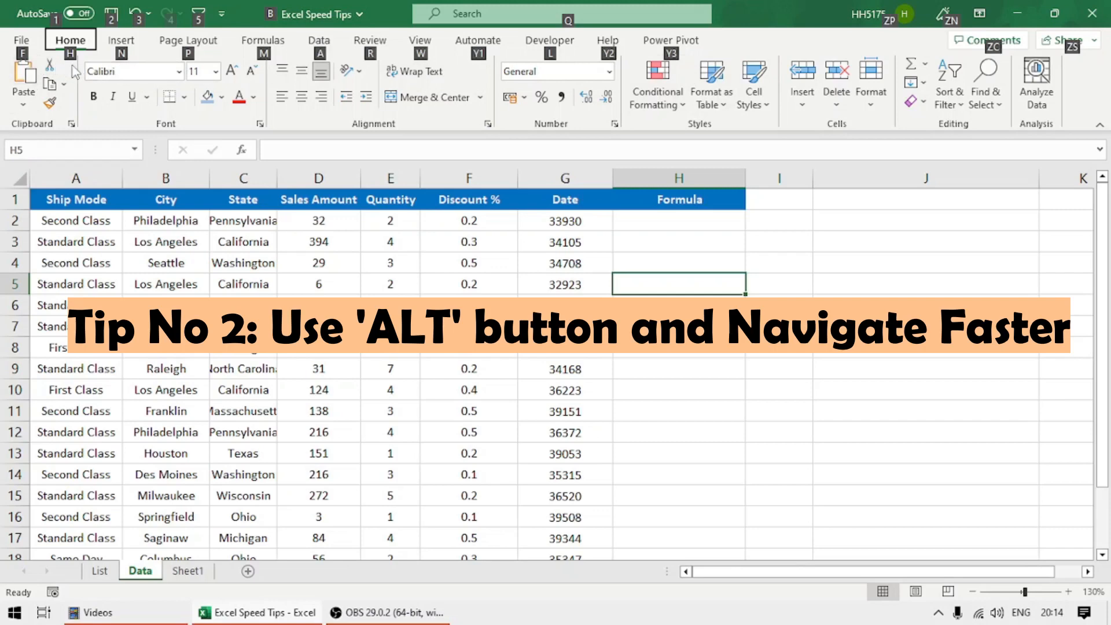
{"action": "key", "text": "h"}
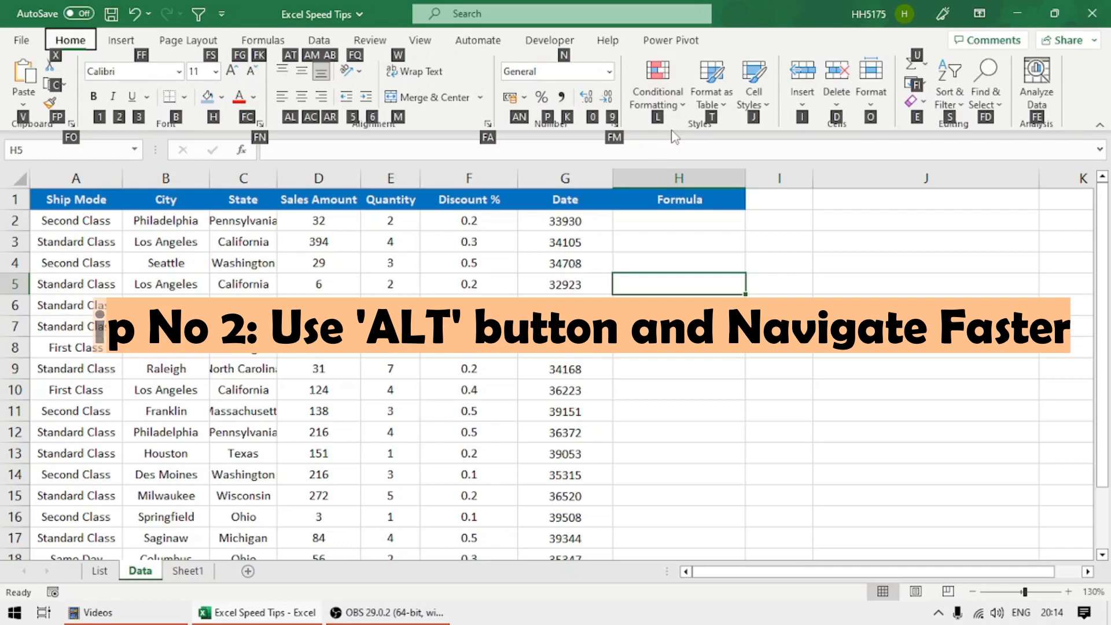
{"action": "key", "text": "l"}
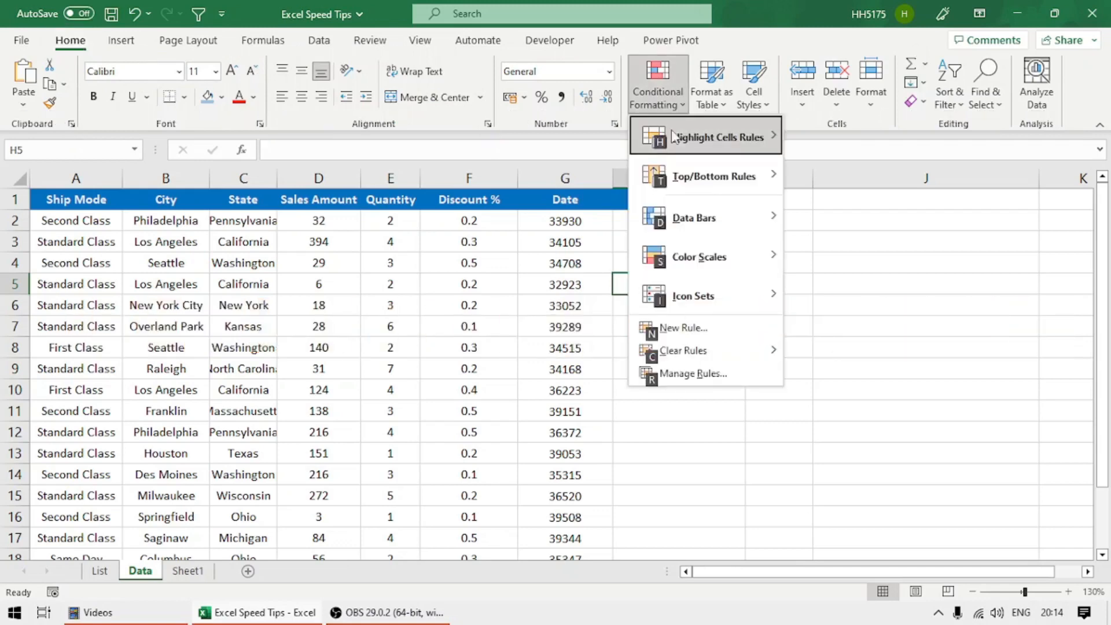
{"action": "left_click", "coordinate": [674, 137]}
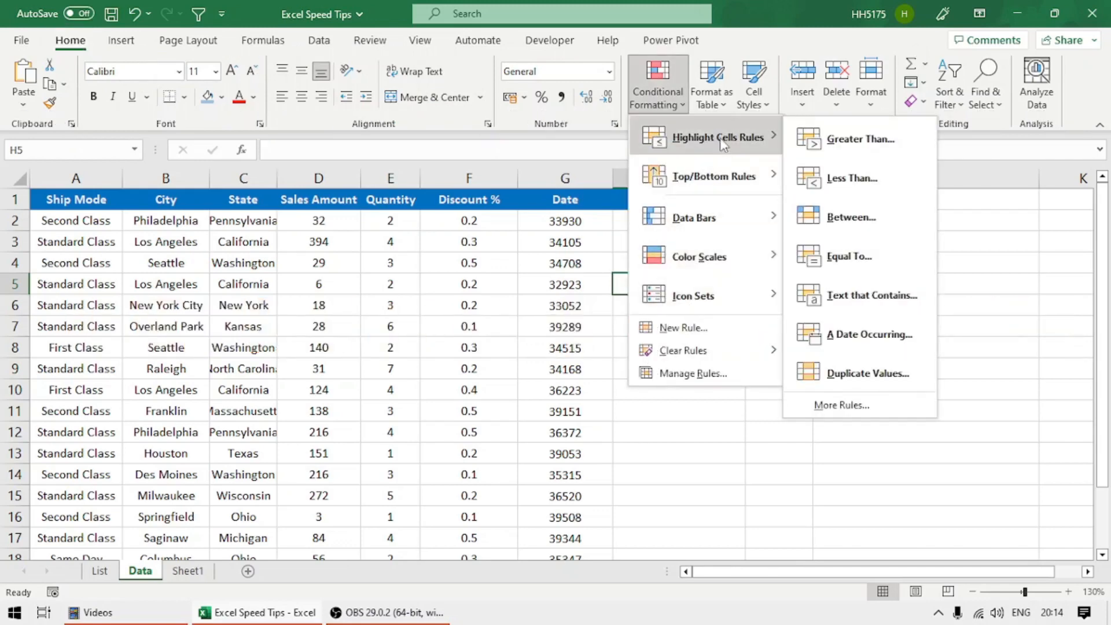
{"action": "mouse_move", "coordinate": [726, 194]}
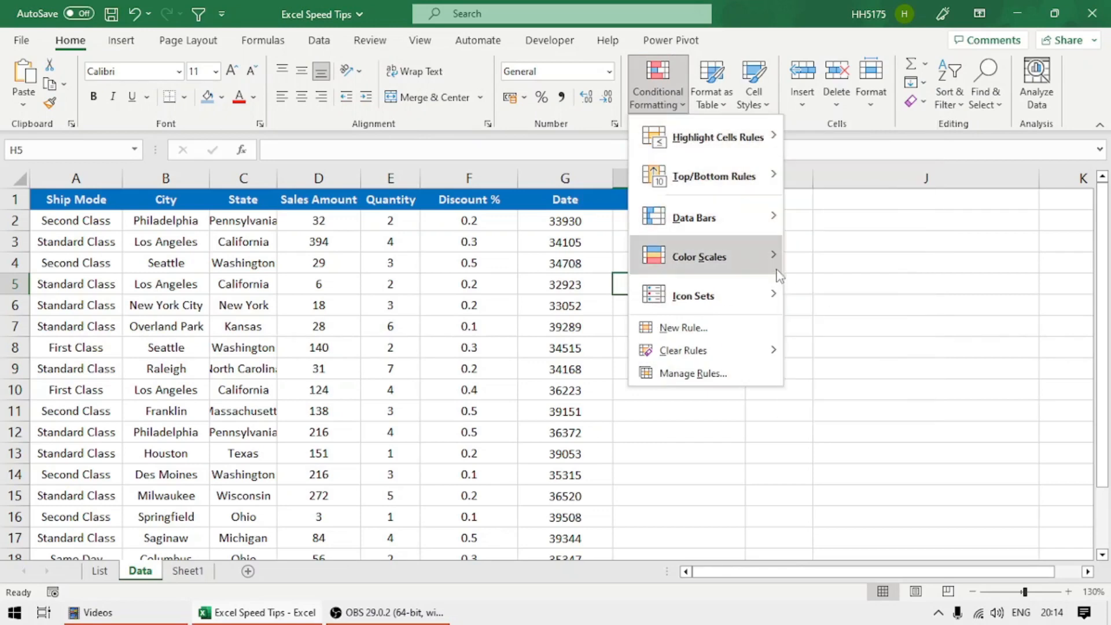
{"action": "key", "text": "Escape"}
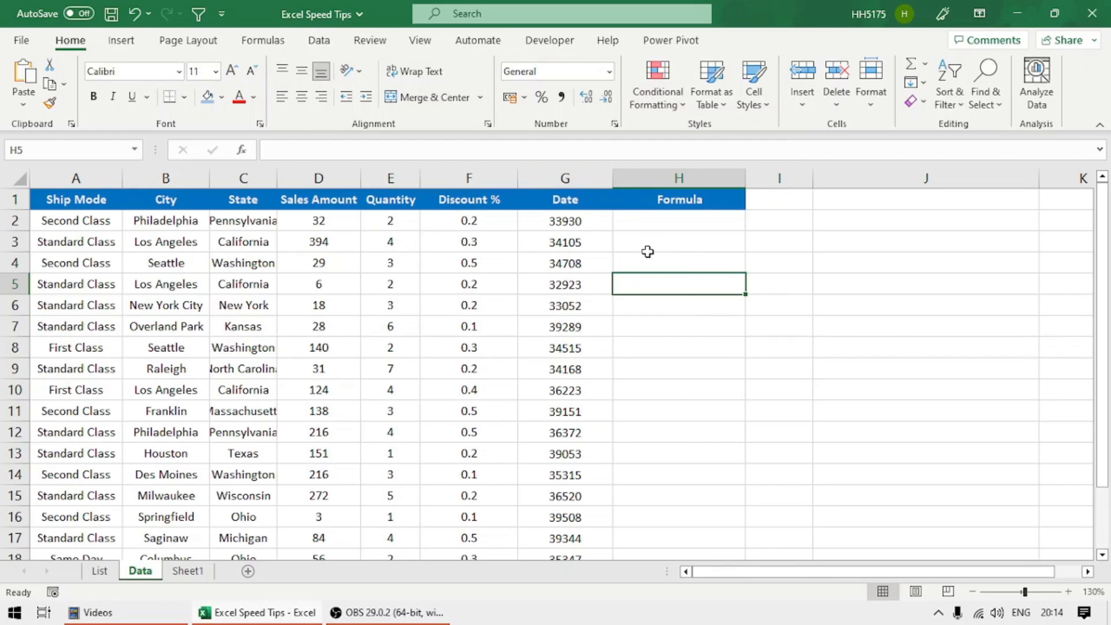
Step: Add filters to the Data sheet's header row using the keyboard access letters, select cell H2, and briefly view the access letters again
{"action": "key", "text": "alt"}
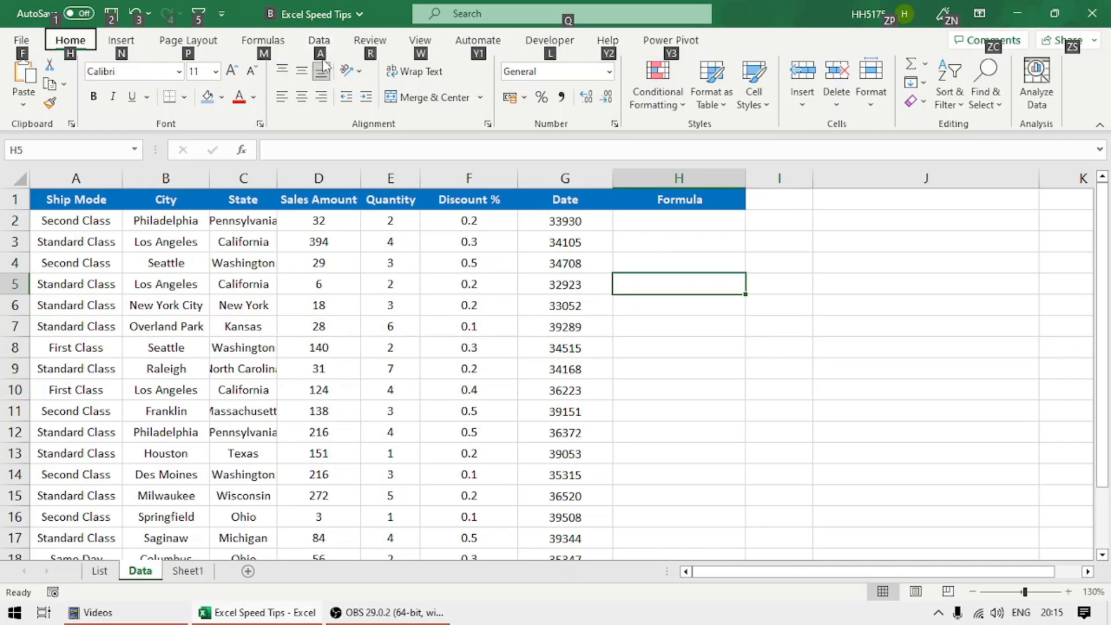
{"action": "key", "text": "a"}
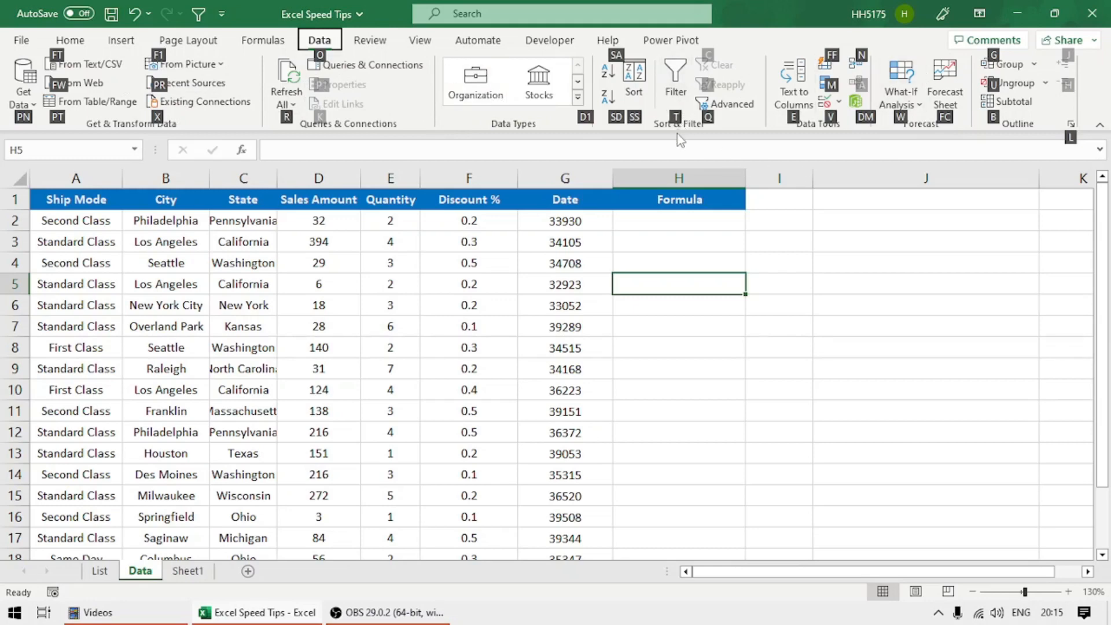
{"action": "key", "text": "t"}
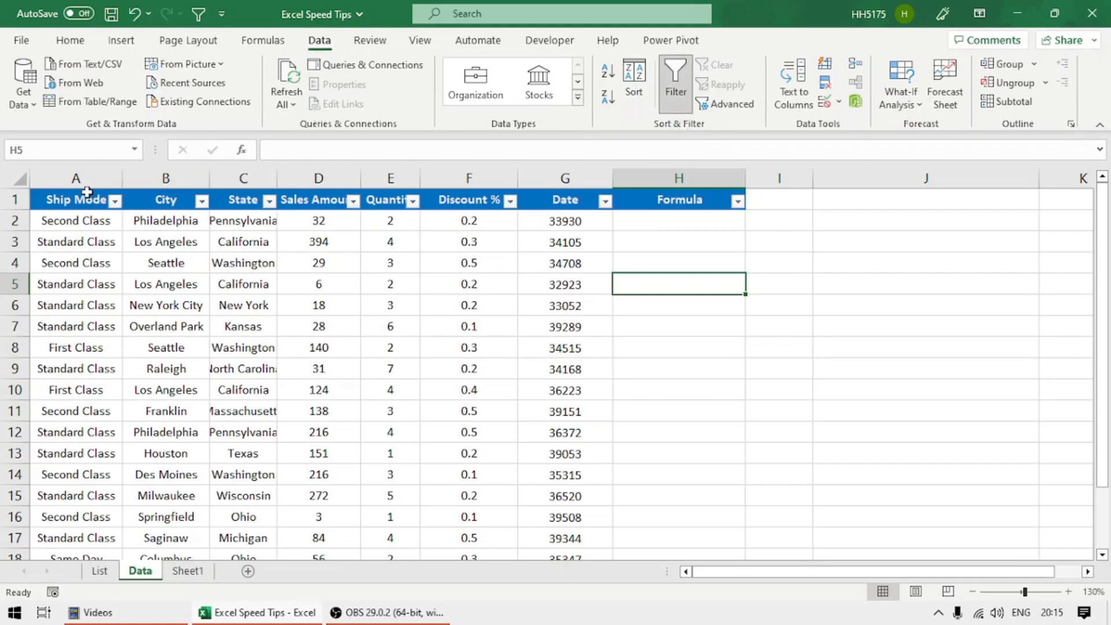
{"action": "left_click", "coordinate": [671, 222]}
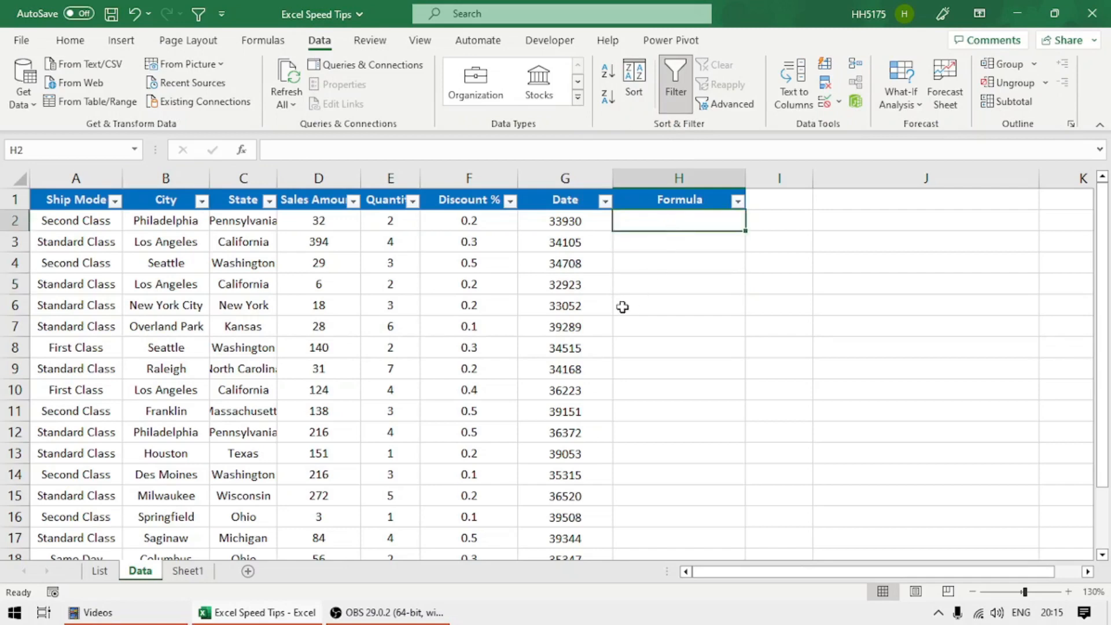
{"action": "key", "text": "alt"}
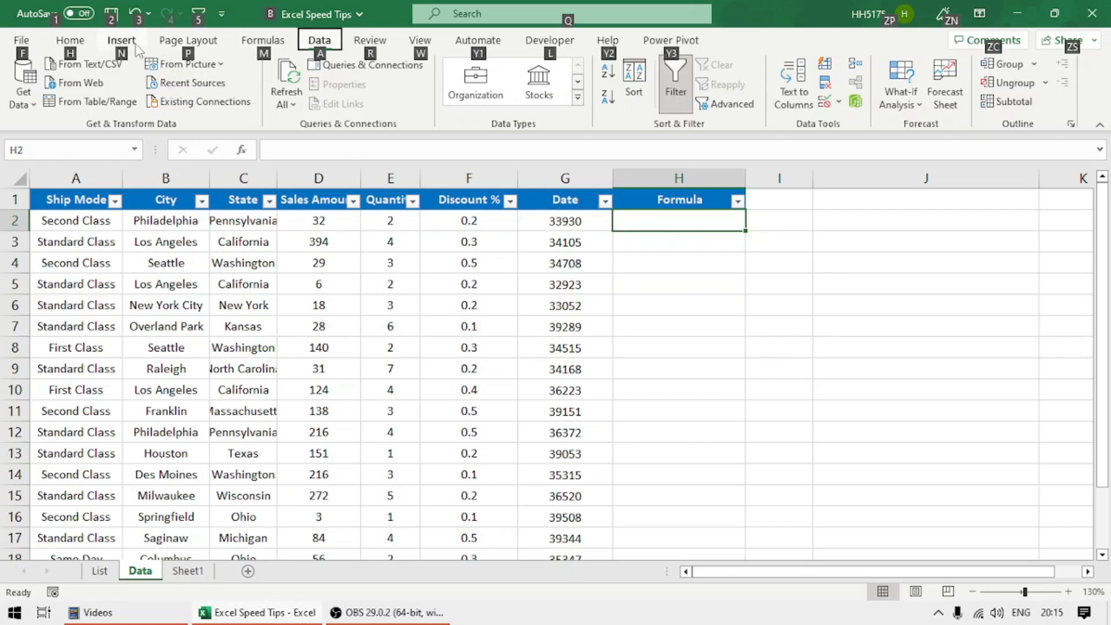
{"action": "key", "text": "Escape"}
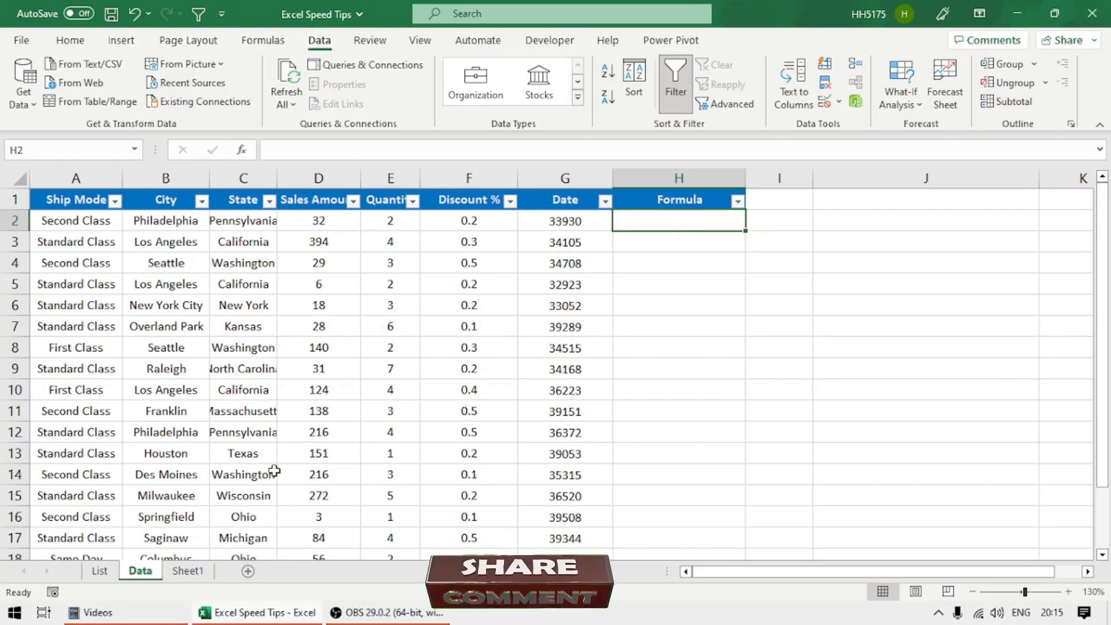
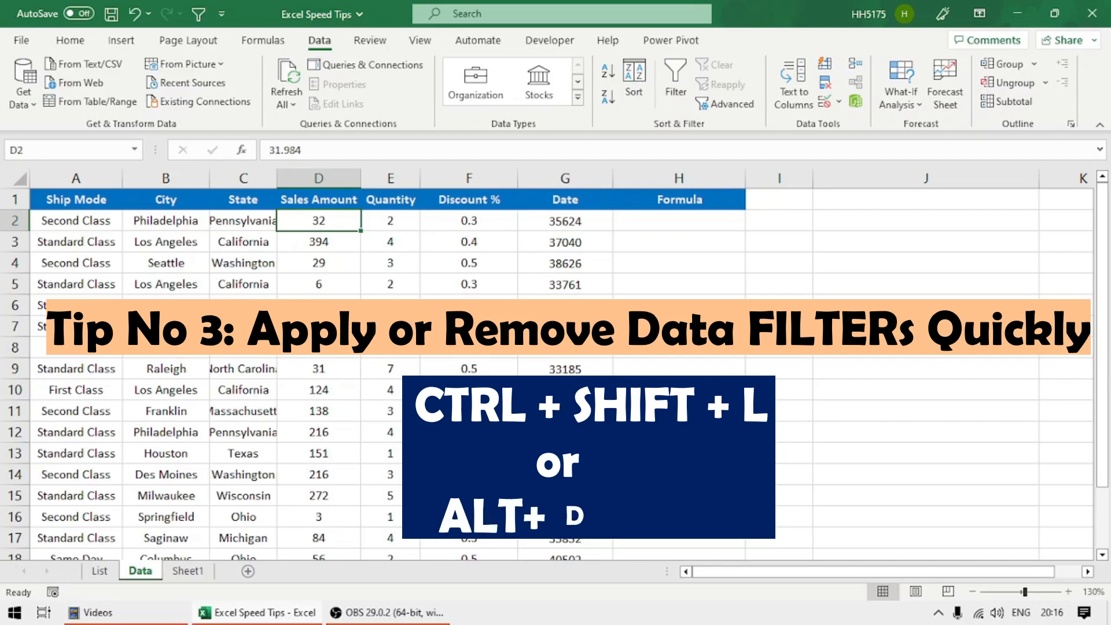
Step: Turn the header filters of the Data sheet's table on and off twice, using each of the two filter shortcuts once
{"action": "key", "text": "alt+d"}
{"action": "key", "text": "f"}
{"action": "key", "text": "f"}
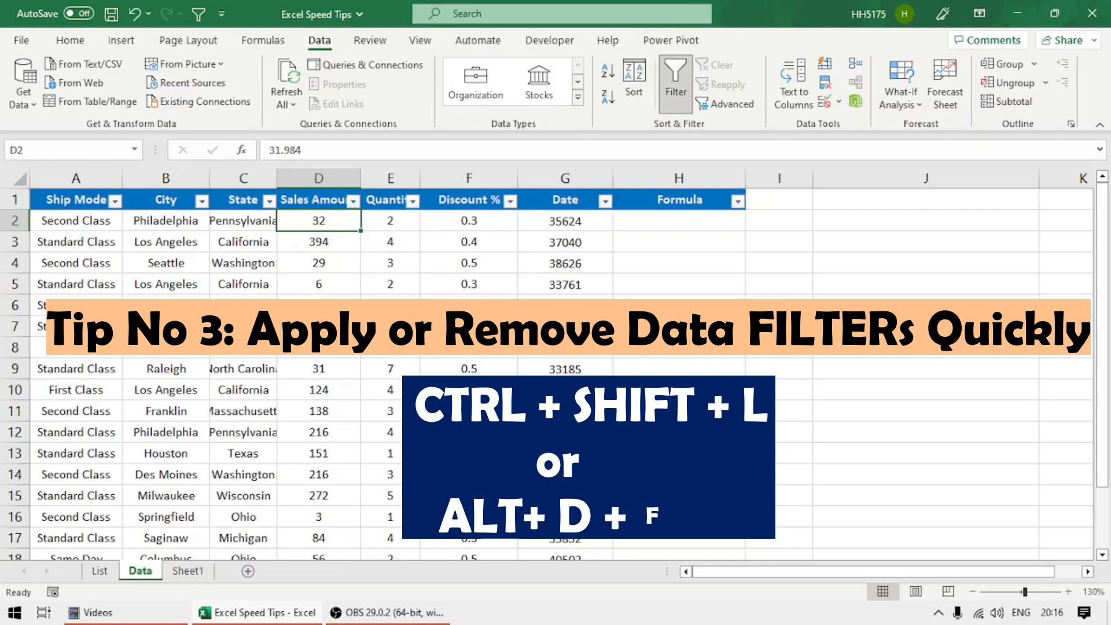
{"action": "key", "text": "alt+d"}
{"action": "key", "text": "f"}
{"action": "key", "text": "f"}
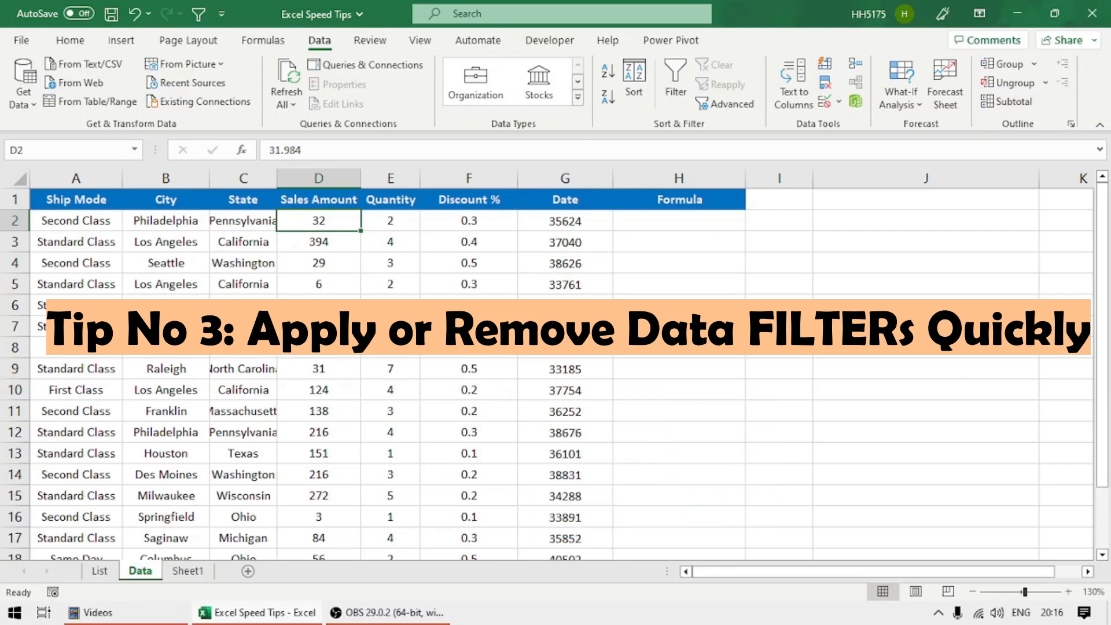
{"action": "key", "text": "ctrl+shift+l"}
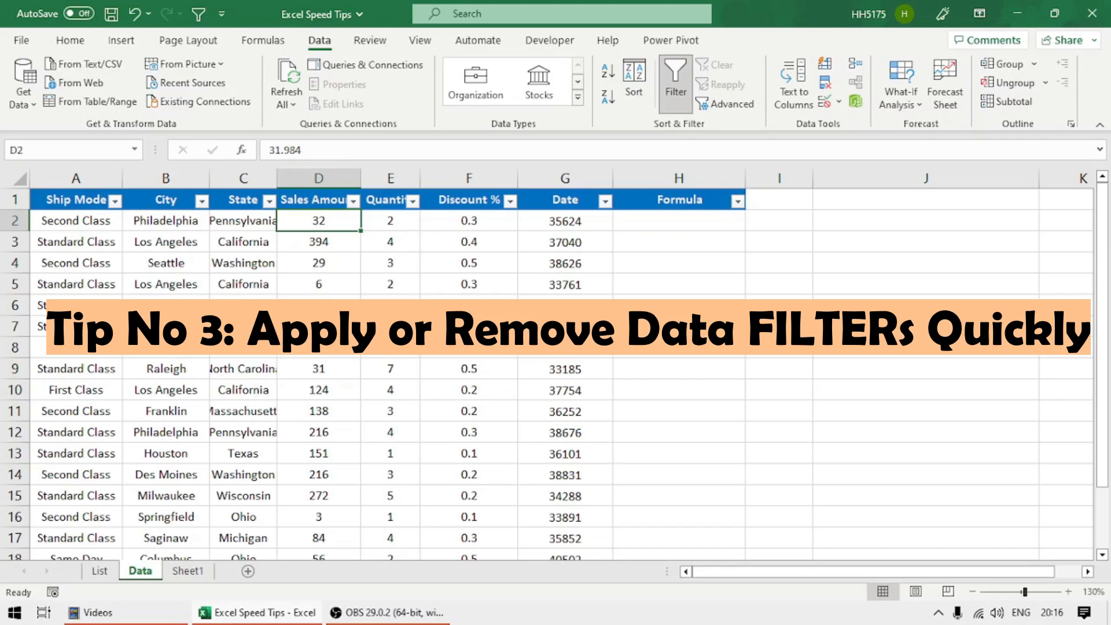
{"action": "key", "text": "ctrl+shift+l"}
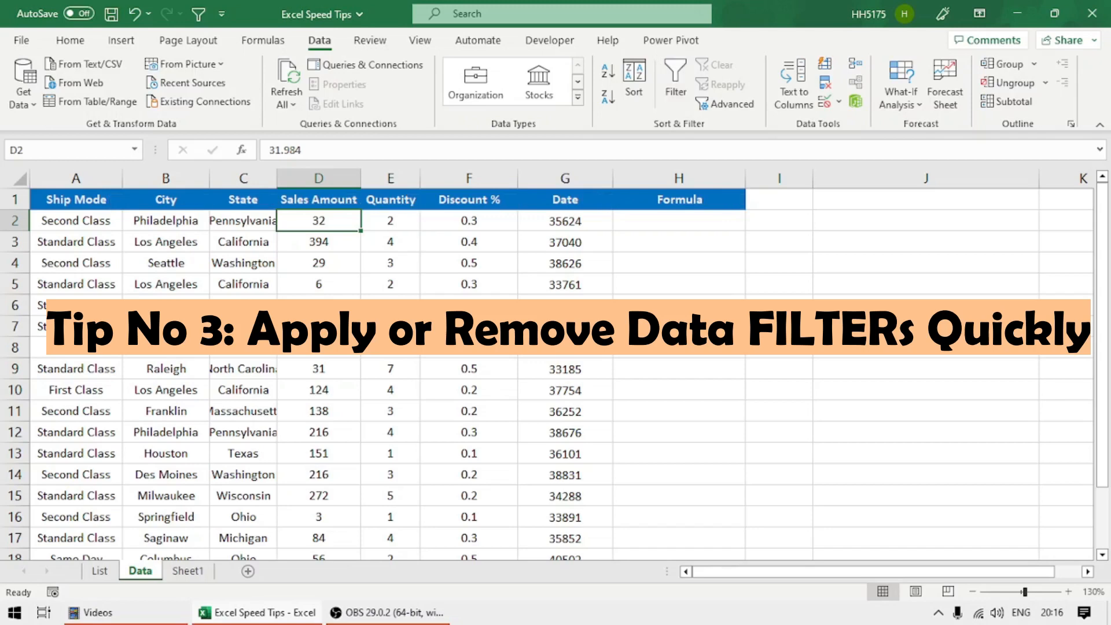
Step: On the List sheet, save the workbook and filter the table by Sr No to show only tip 4
{"action": "left_click", "coordinate": [100, 570]}
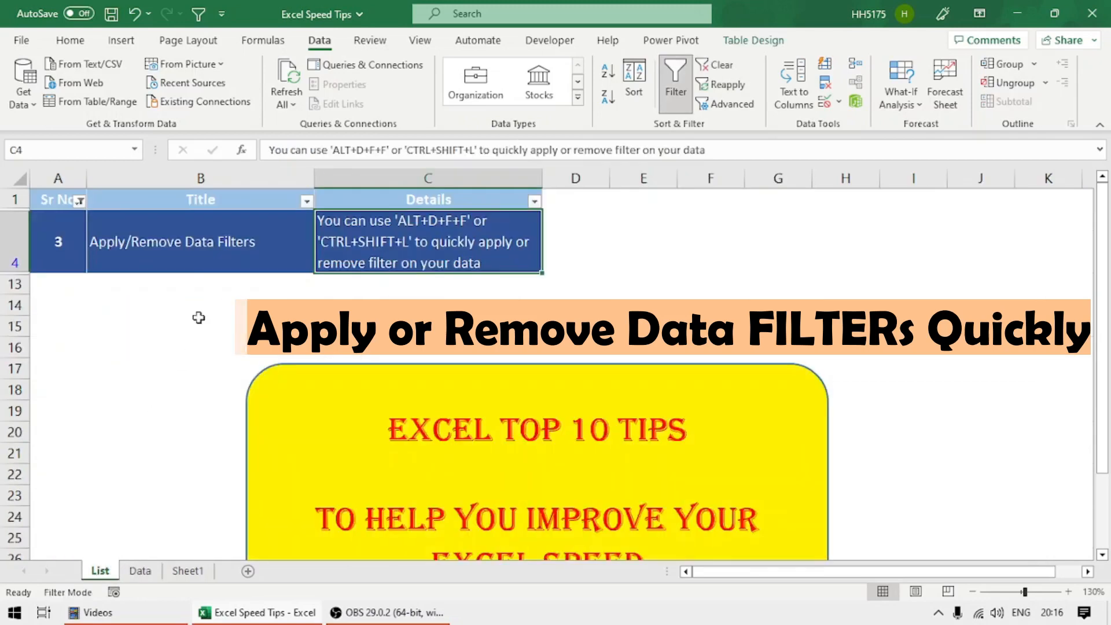
{"action": "left_click", "coordinate": [76, 236]}
{"action": "key", "text": "ctrl+s"}
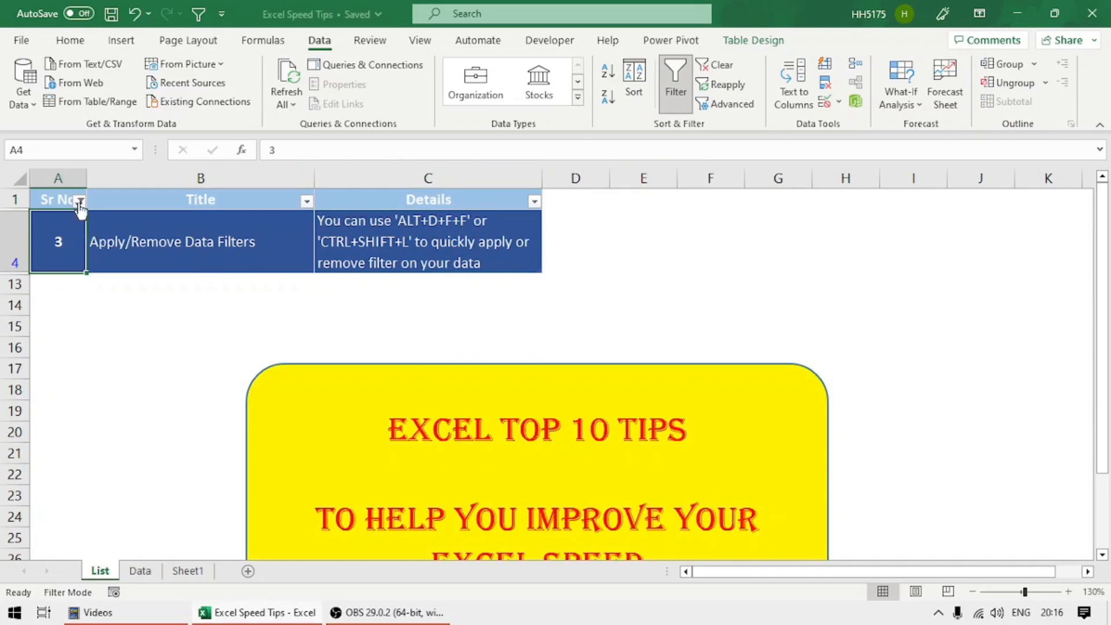
{"action": "left_click", "coordinate": [80, 200]}
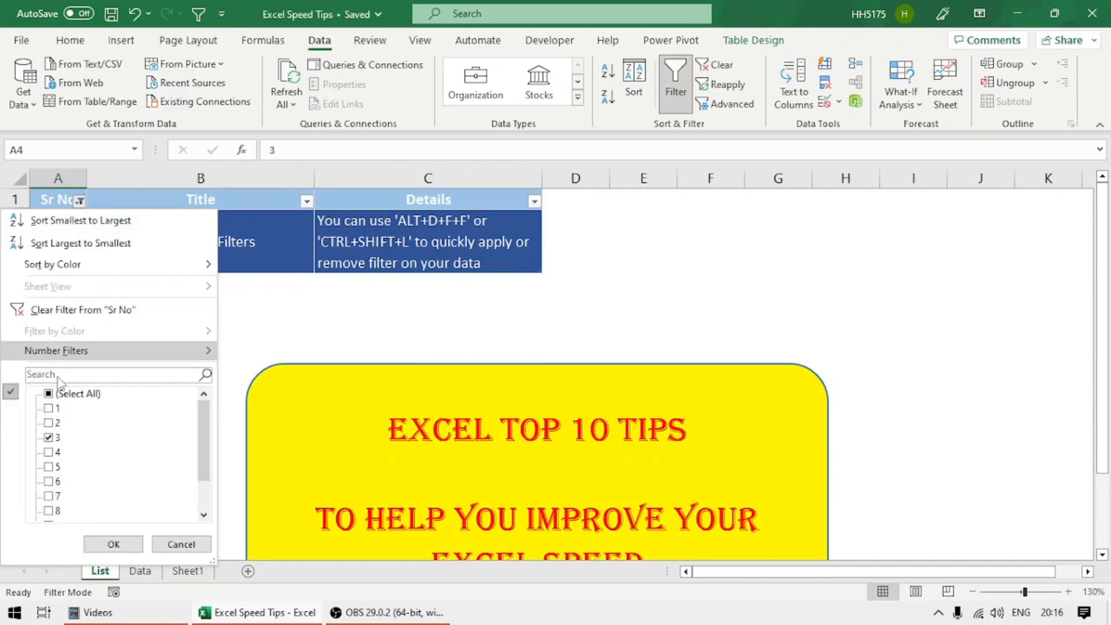
{"action": "left_click", "coordinate": [49, 437]}
{"action": "left_click", "coordinate": [48, 452]}
{"action": "left_click", "coordinate": [114, 544]}
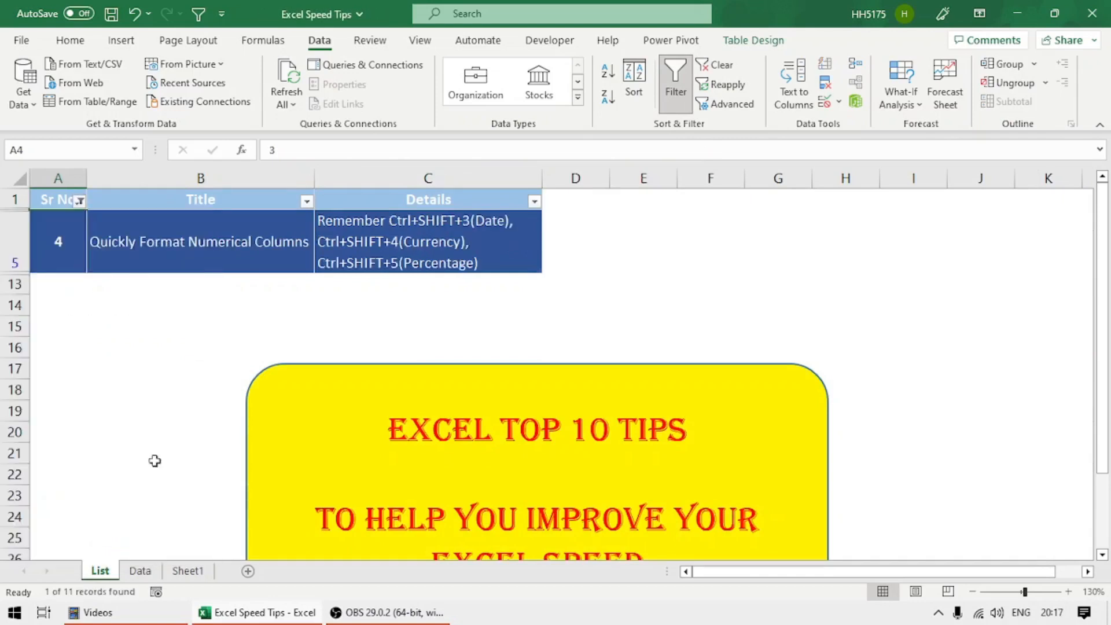
Step: Read the title and details of tip 4 about quickly formatting numerical columns
{"action": "left_click", "coordinate": [135, 225]}
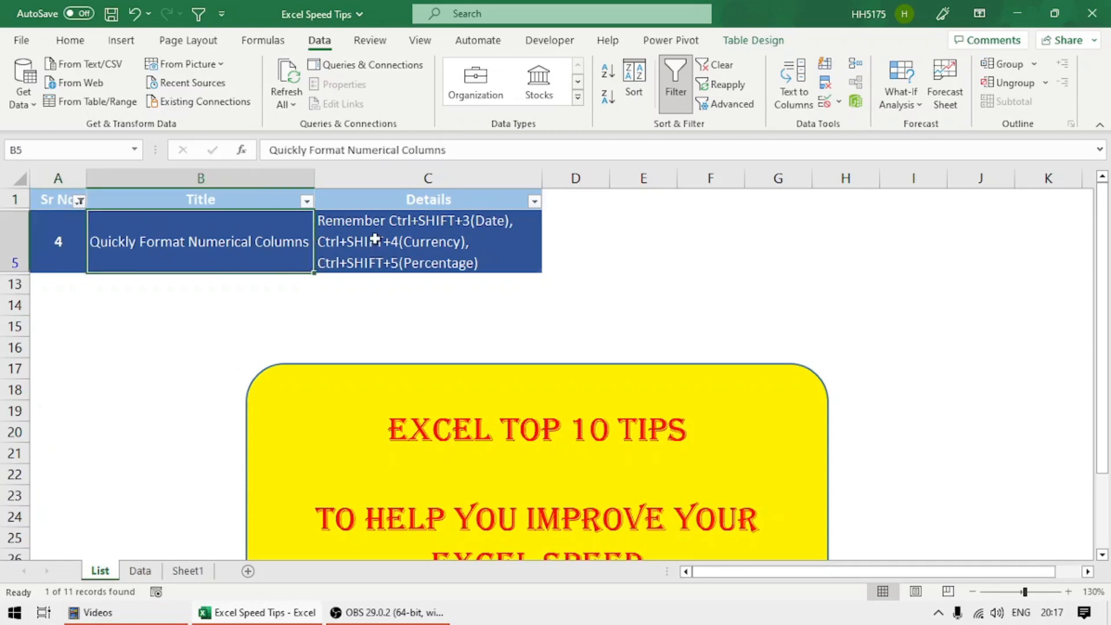
{"action": "left_click", "coordinate": [453, 257]}
{"action": "left_click", "coordinate": [200, 241]}
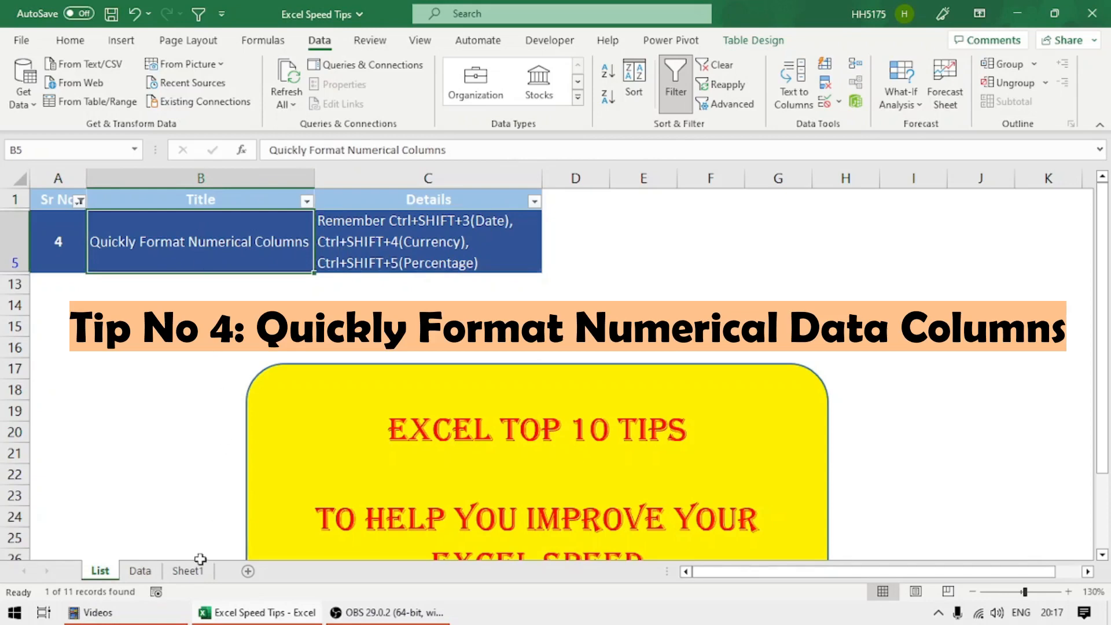
Step: On the Data sheet, examine the Sales Amount, Discount % and Date columns by selecting each in turn
{"action": "left_click", "coordinate": [140, 571]}
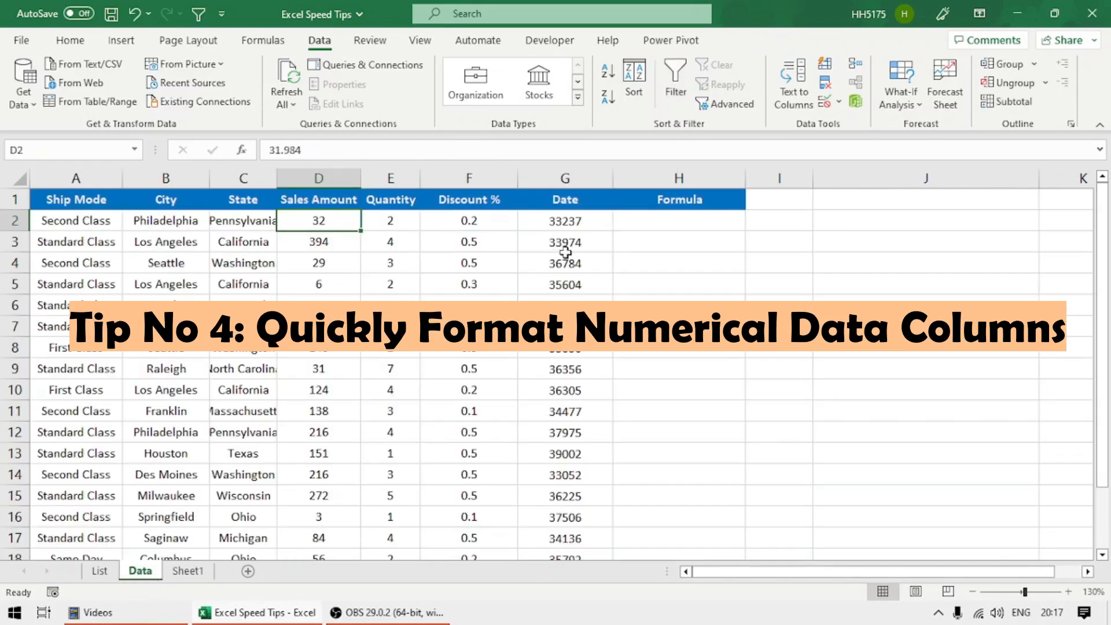
{"action": "left_click", "coordinate": [69, 198]}
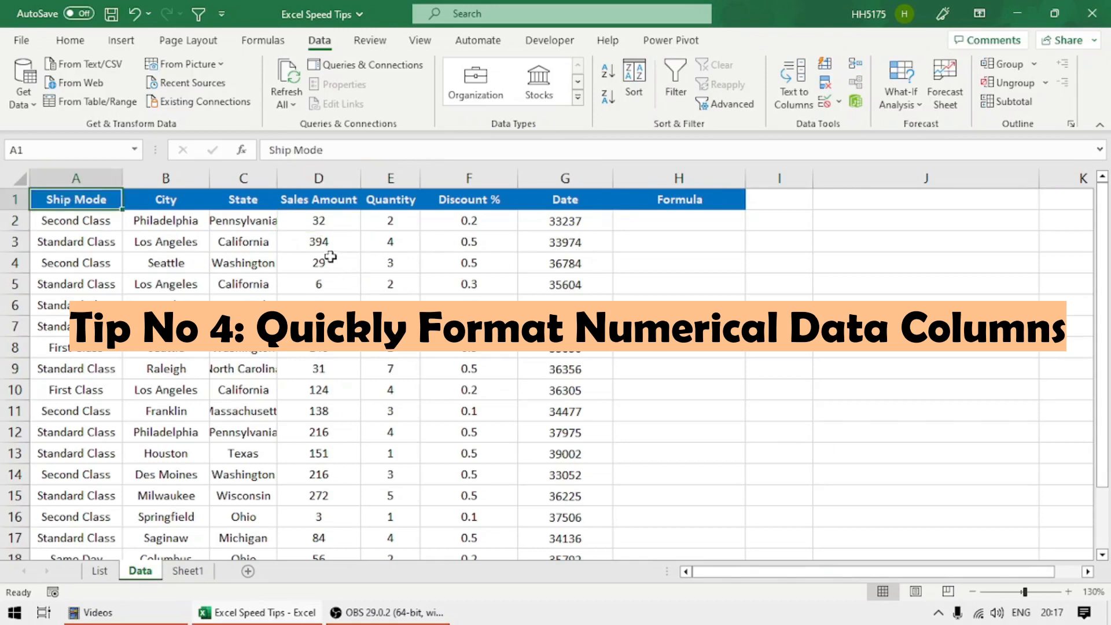
{"action": "left_click", "coordinate": [319, 197]}
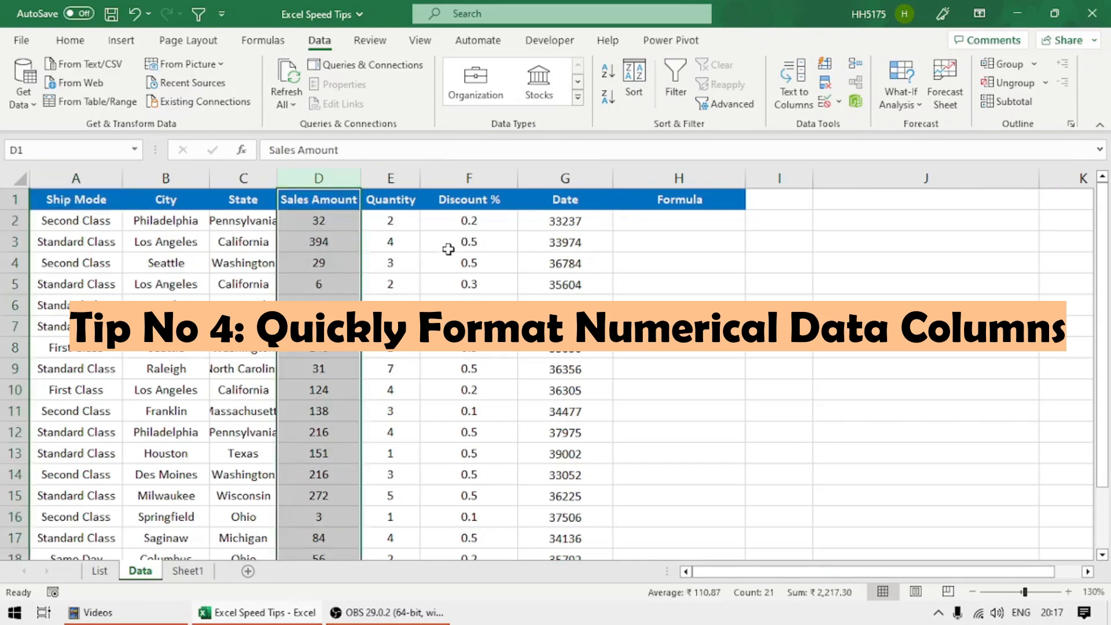
{"action": "left_click", "coordinate": [470, 185]}
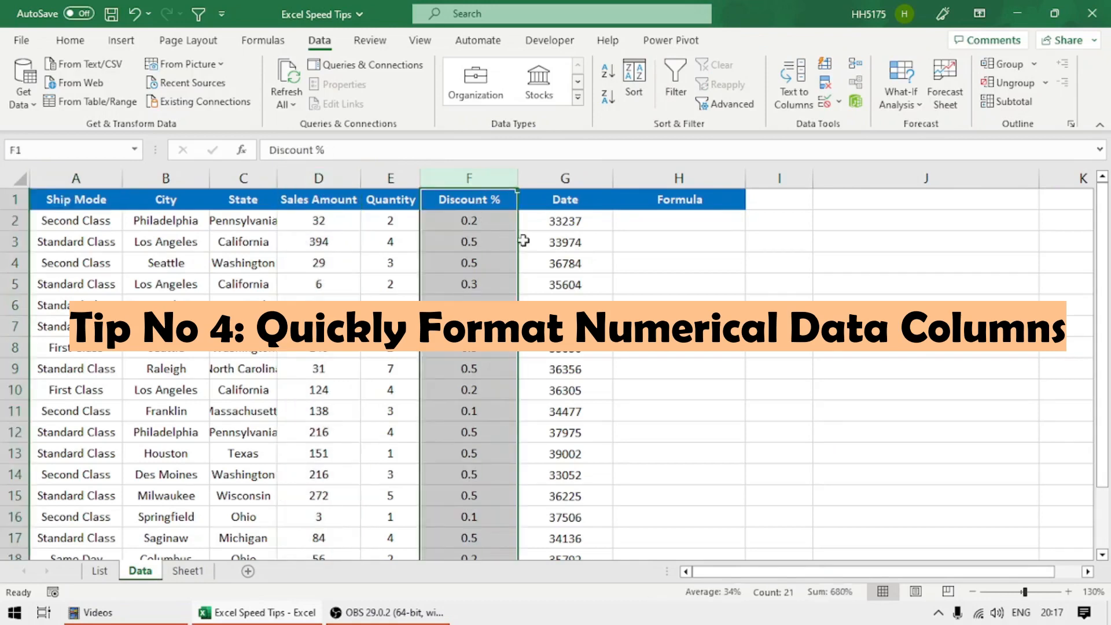
{"action": "left_click", "coordinate": [581, 180]}
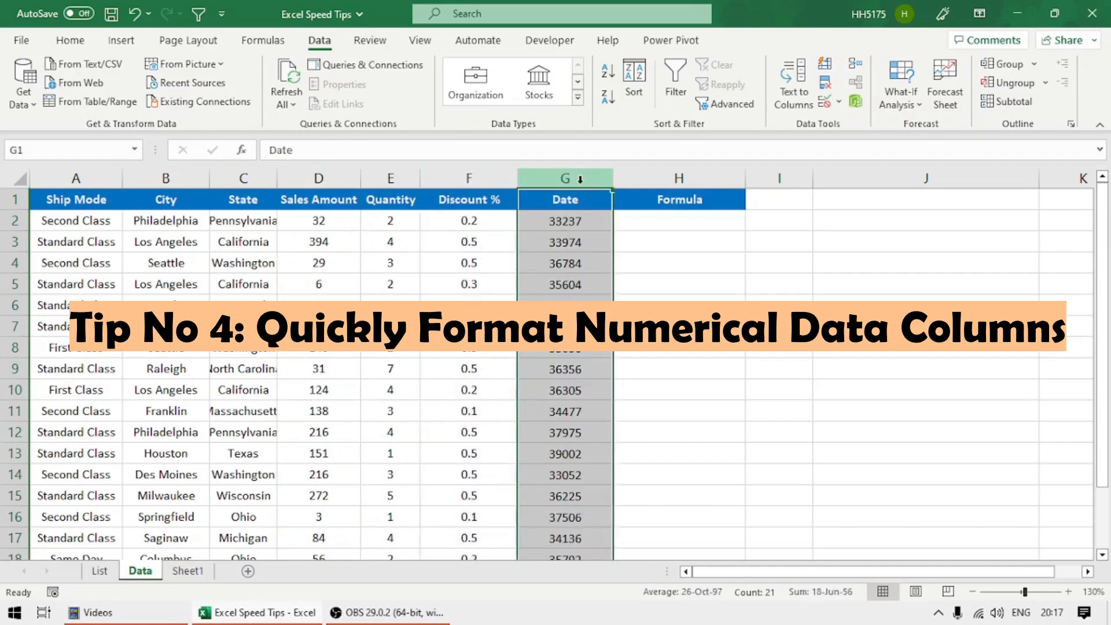
Step: Select the entire Sales Amount column and view the available number formats for it, dismissing the list without choosing one
{"action": "left_click", "coordinate": [325, 193]}
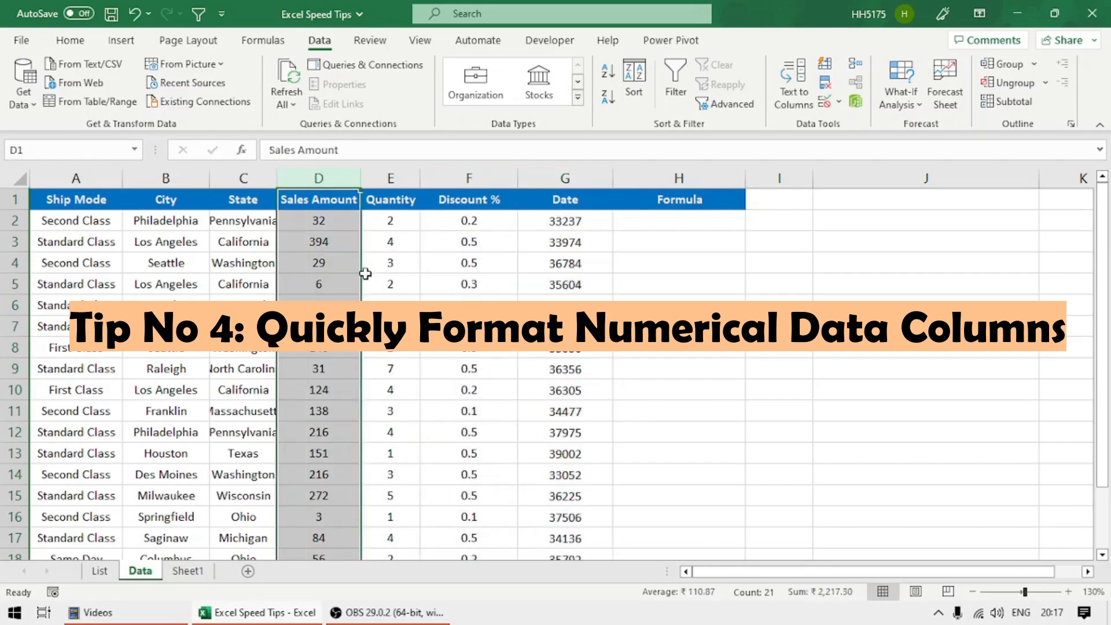
{"action": "left_click", "coordinate": [311, 220]}
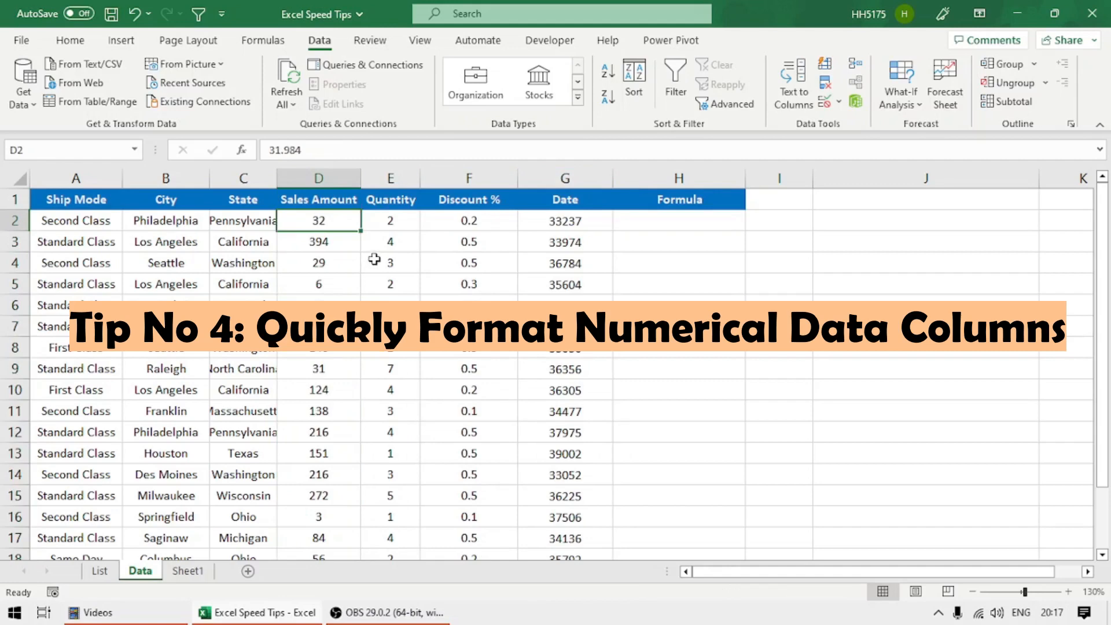
{"action": "left_click", "coordinate": [327, 193]}
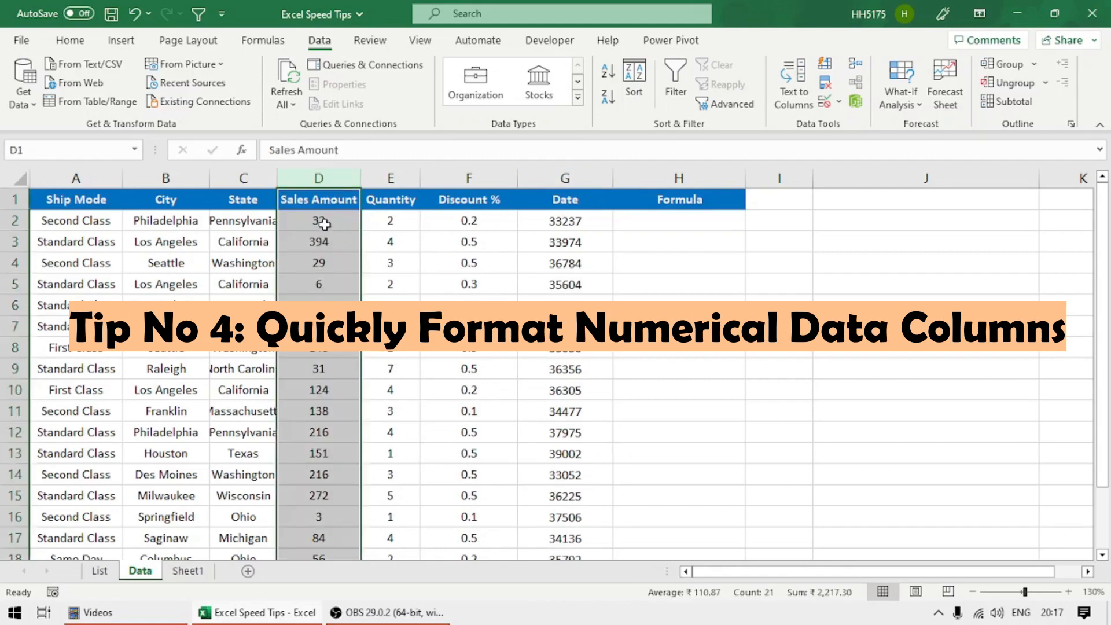
{"action": "left_click", "coordinate": [324, 224]}
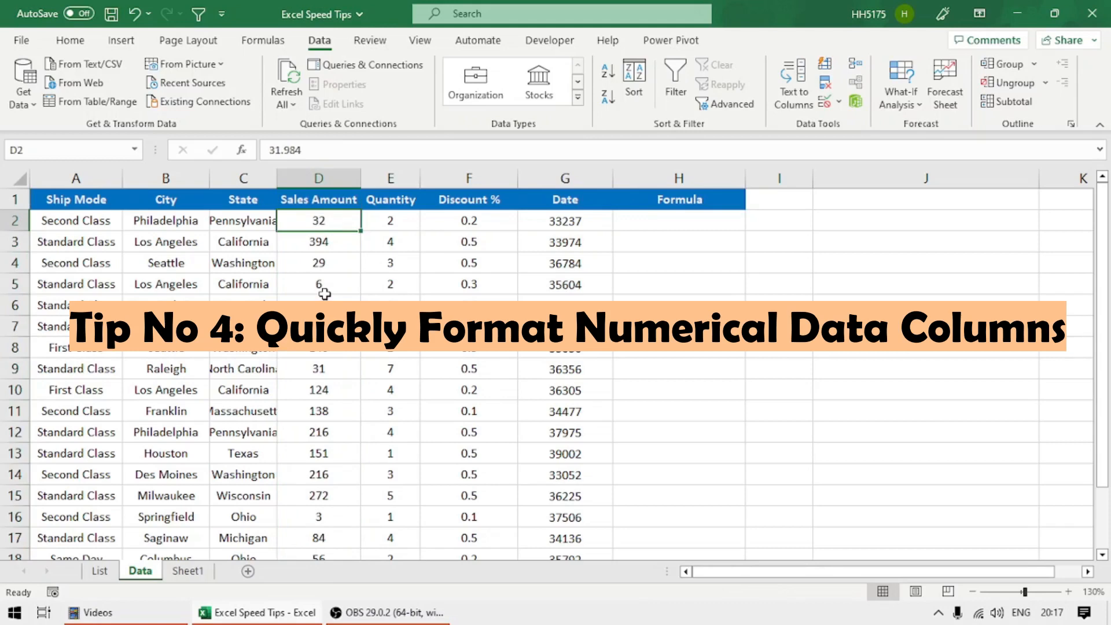
{"action": "left_click", "coordinate": [327, 197]}
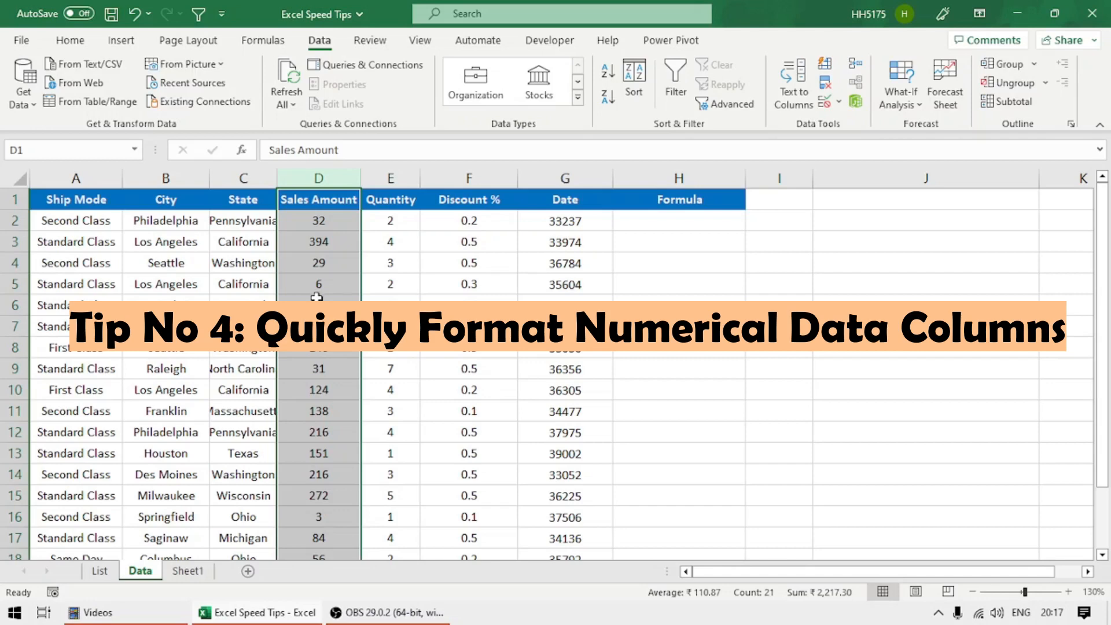
{"action": "left_click", "coordinate": [426, 242]}
{"action": "left_click", "coordinate": [336, 180]}
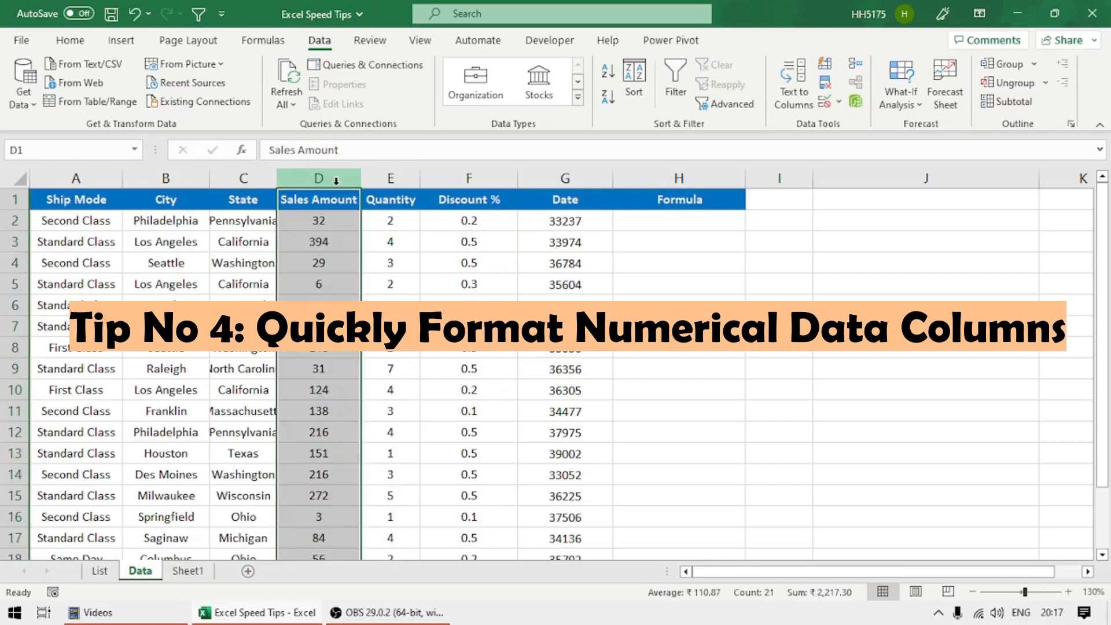
{"action": "left_click", "coordinate": [70, 41]}
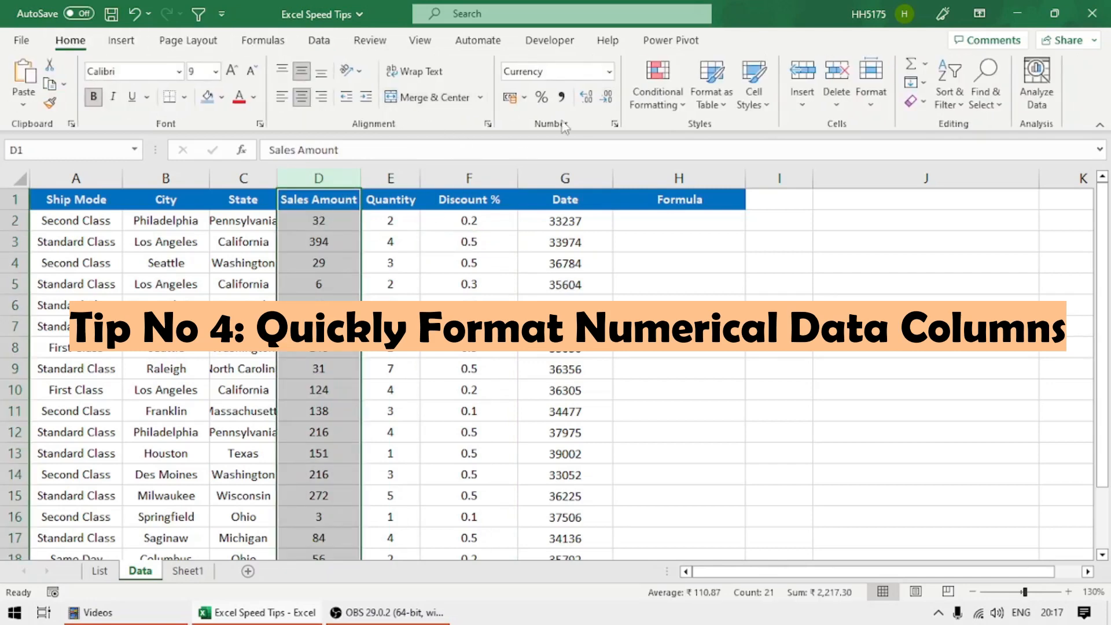
{"action": "left_click", "coordinate": [609, 73]}
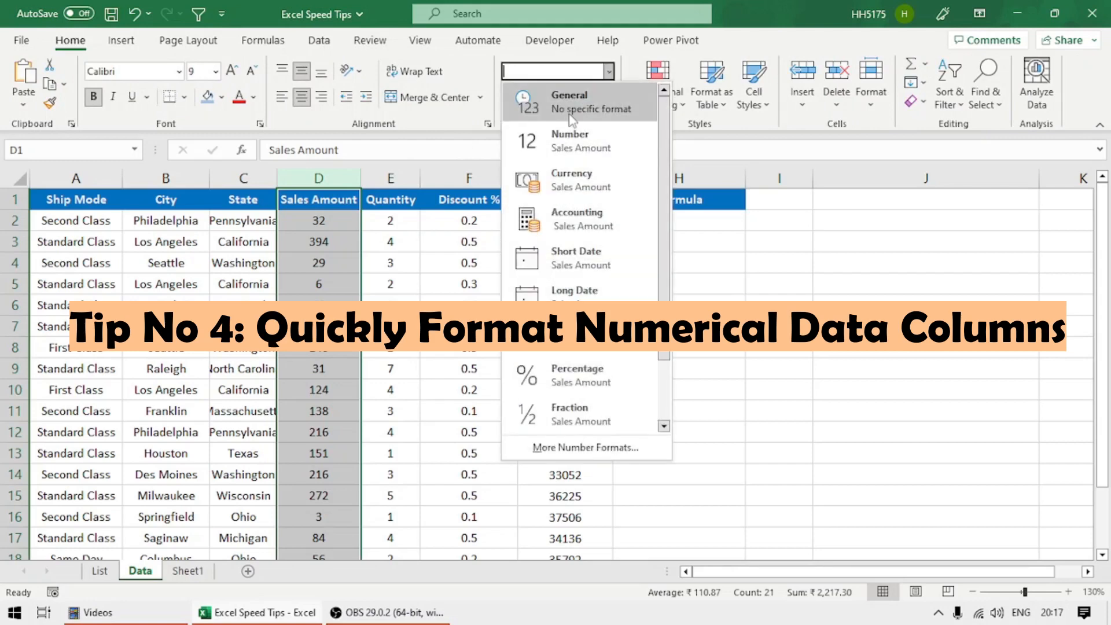
{"action": "left_click", "coordinate": [393, 220]}
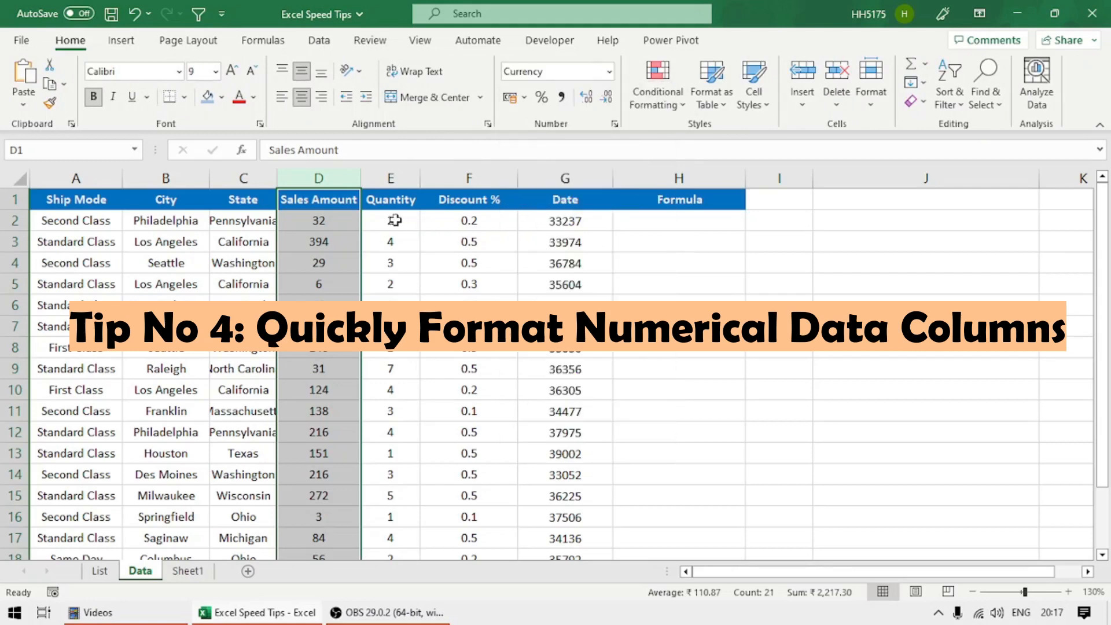
Step: Examine the table's header cells Sales Amount, Ship Mode and Formula, ending with cell H1 selected
{"action": "left_click", "coordinate": [305, 197]}
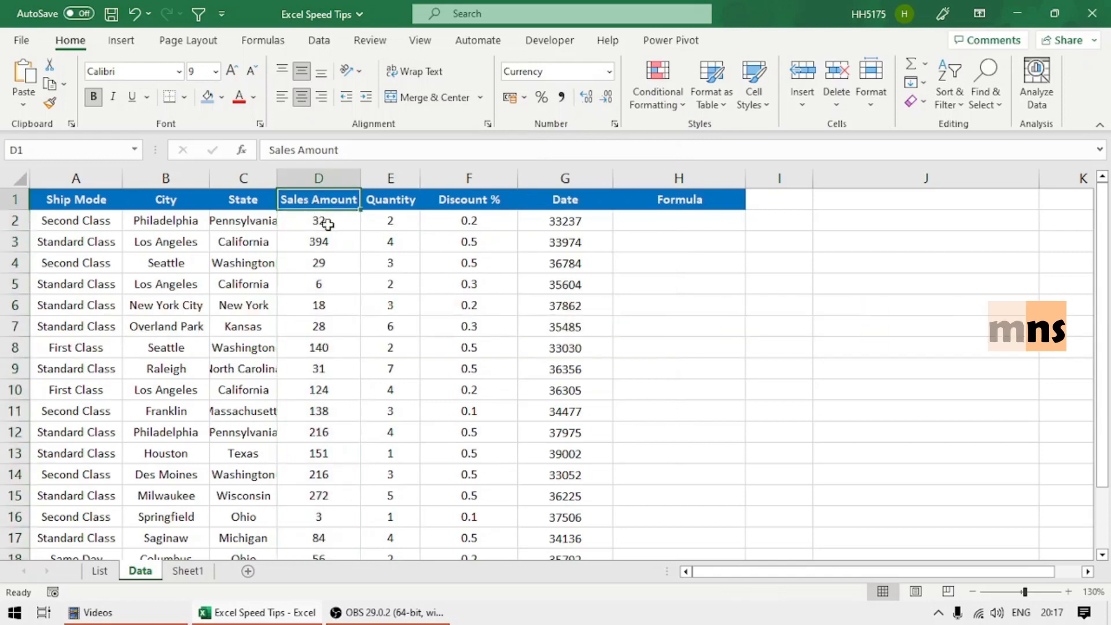
{"action": "left_click", "coordinate": [610, 72]}
{"action": "left_click", "coordinate": [311, 201]}
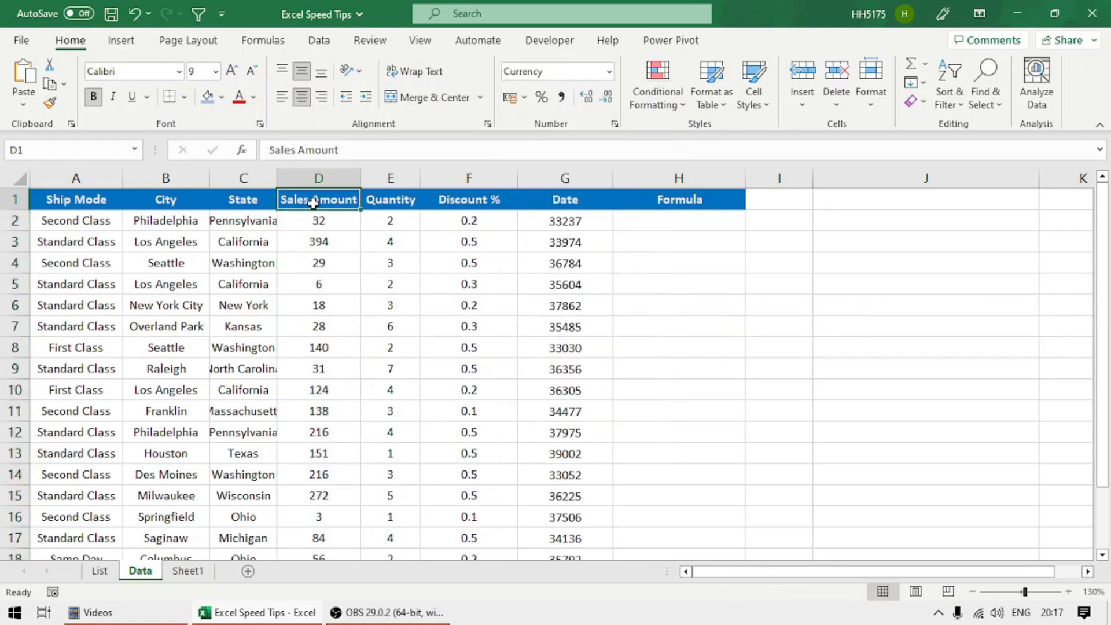
{"action": "left_click", "coordinate": [83, 198]}
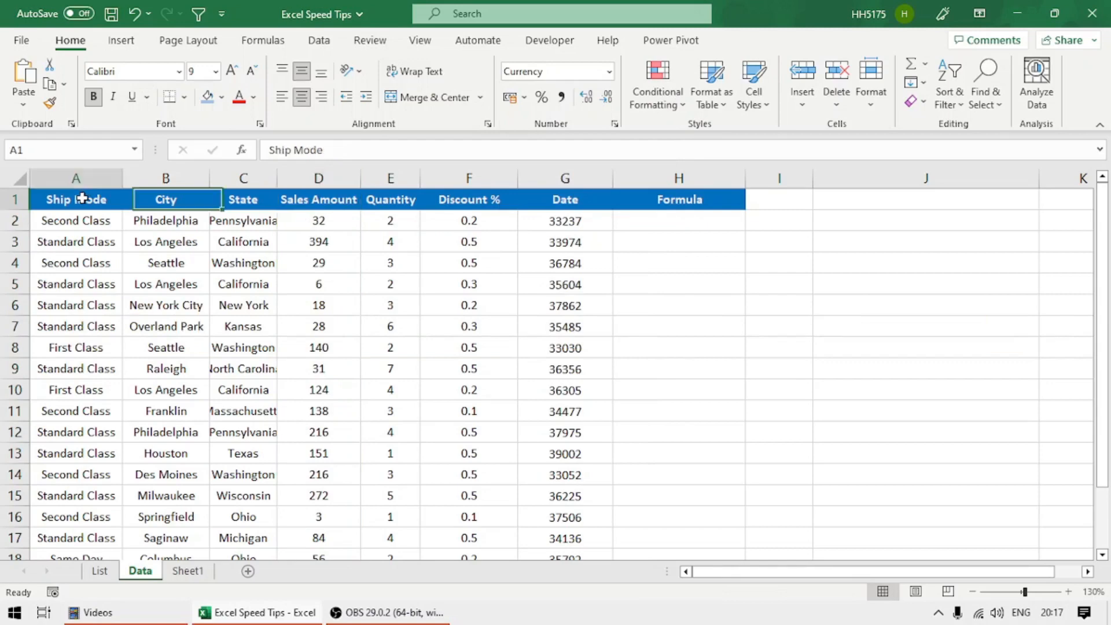
{"action": "left_click", "coordinate": [654, 203]}
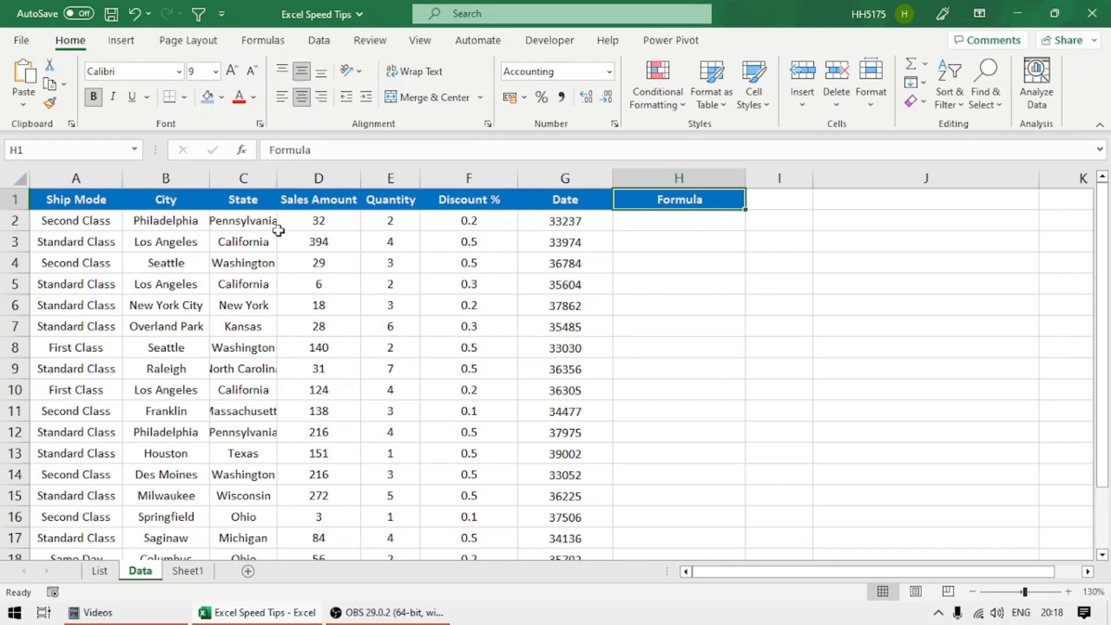
Step: Format the entire Sales Amount column as Currency with the rupee symbol and two decimals
{"action": "left_click", "coordinate": [316, 225]}
{"action": "key", "text": "ctrl+space"}
{"action": "key", "text": "ctrl+space"}
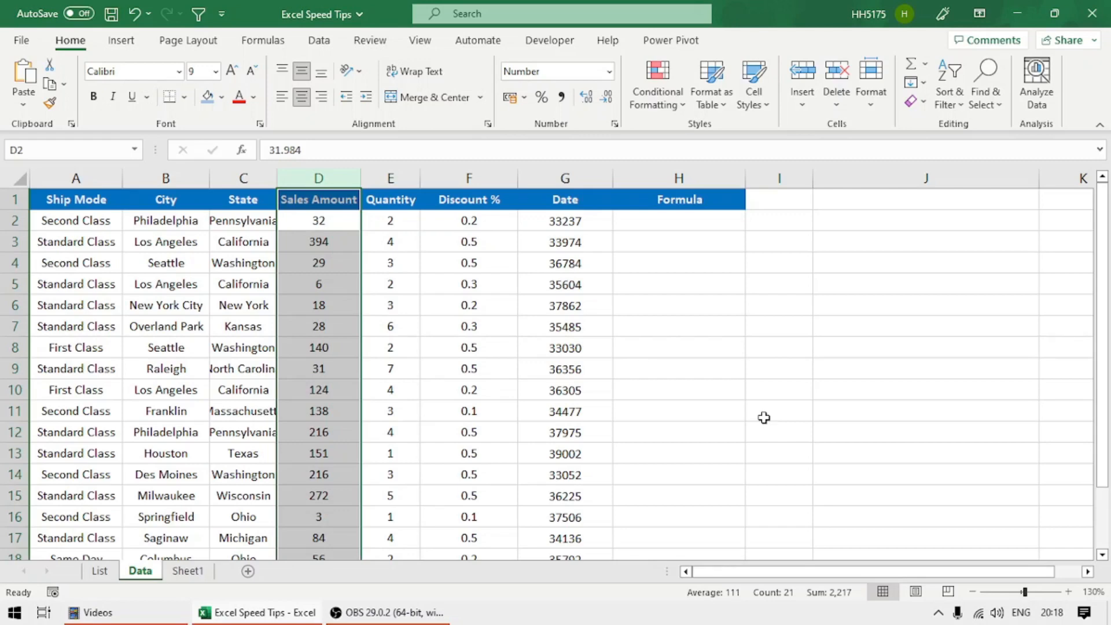
{"action": "key", "text": "ctrl+shift+4"}
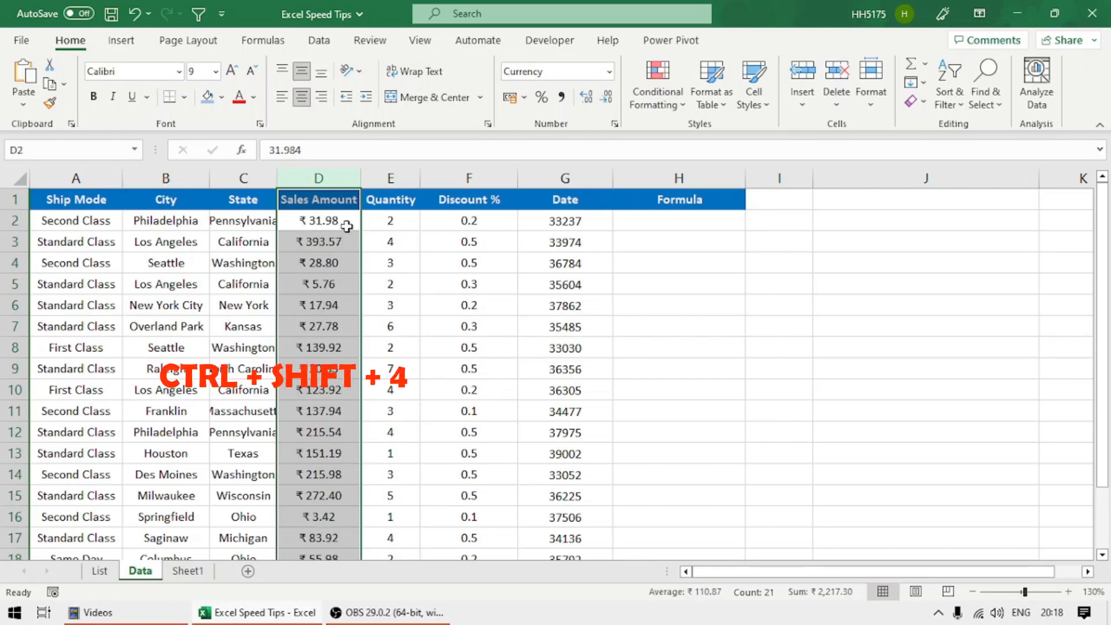
{"action": "key", "text": "shift+Return"}
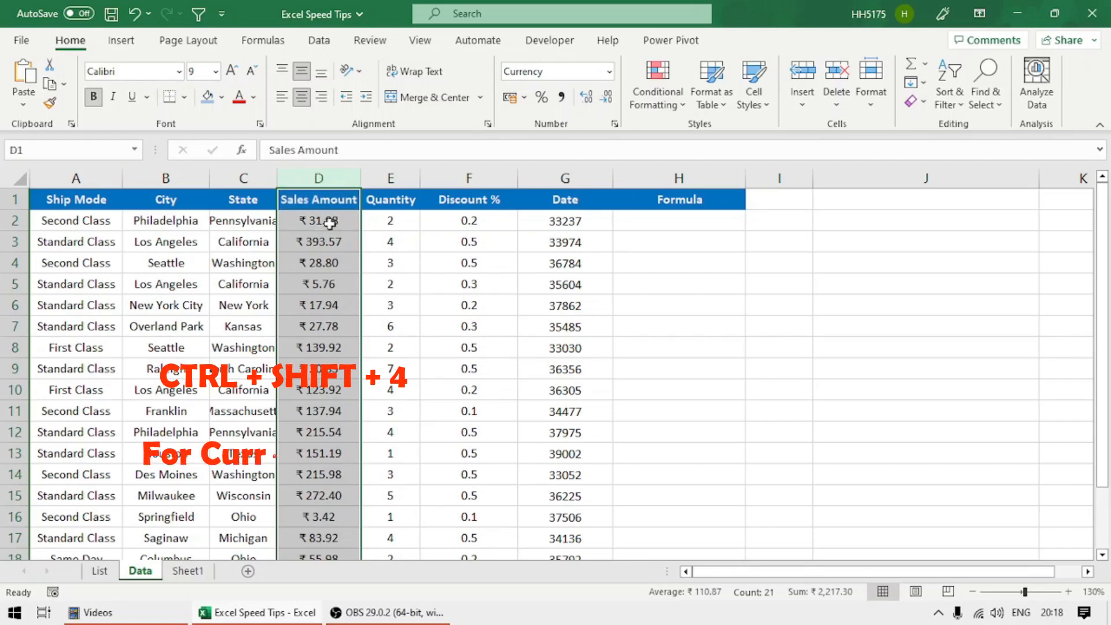
Step: Format the entire Discount % column as Percentage without decimals
{"action": "left_click", "coordinate": [467, 223]}
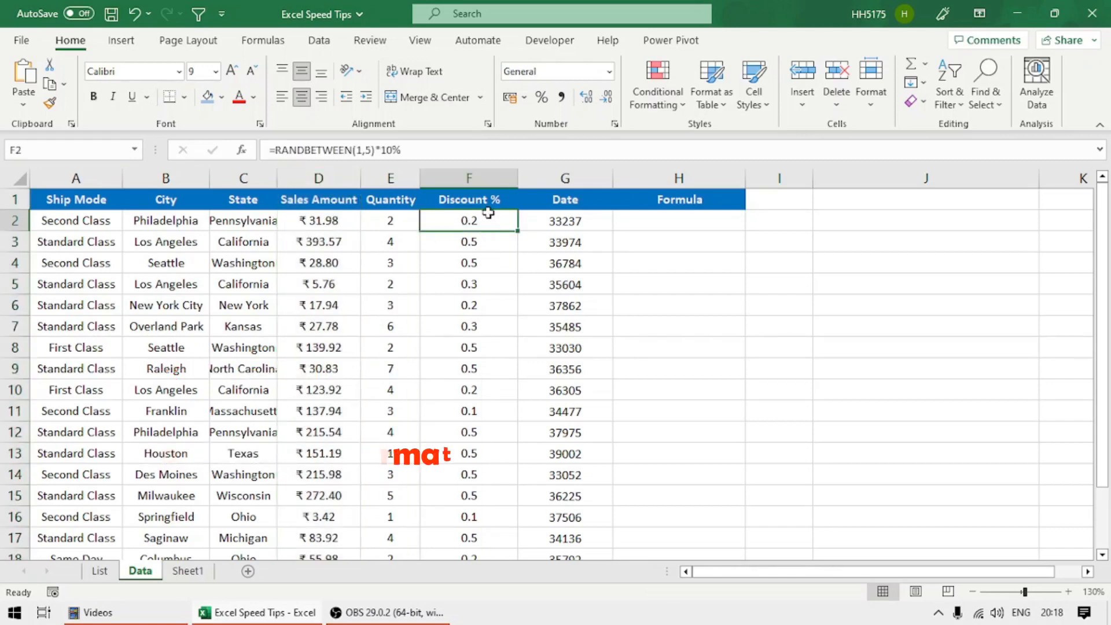
{"action": "left_click", "coordinate": [482, 179]}
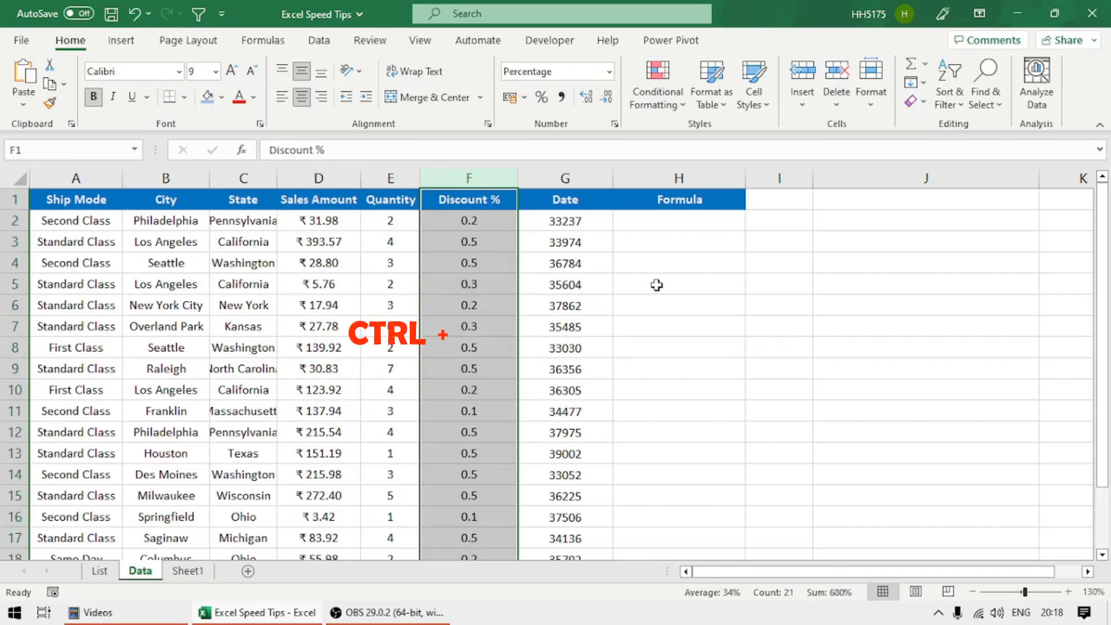
{"action": "key", "text": "ctrl+shift+5"}
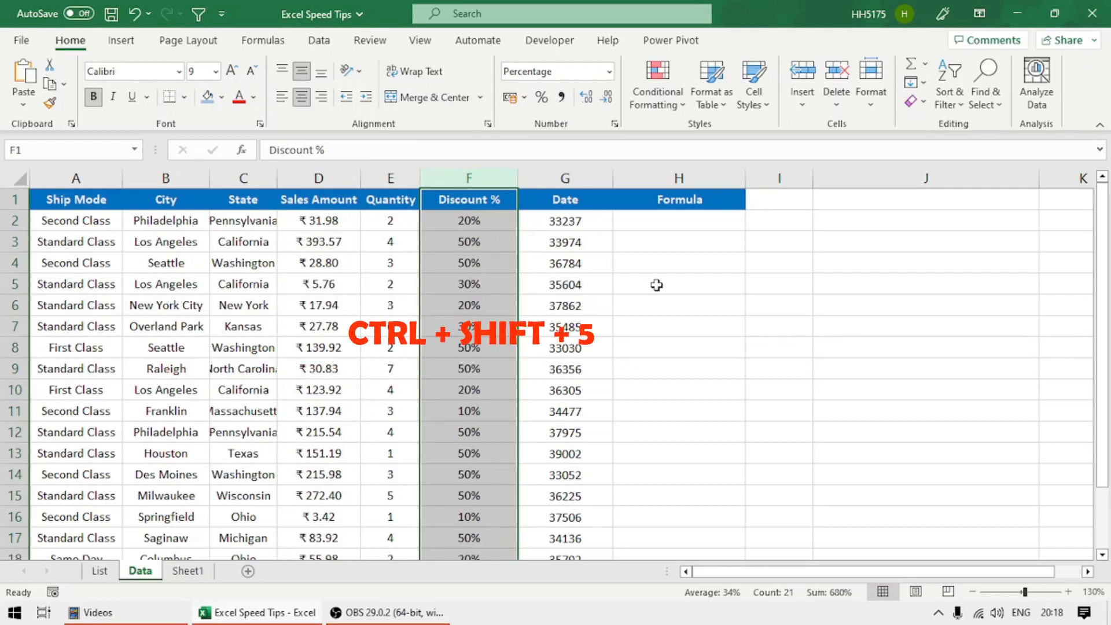
Step: Format the entire Date column as dates in day-month-year style, such as 30-Dec-90
{"action": "left_click", "coordinate": [563, 222]}
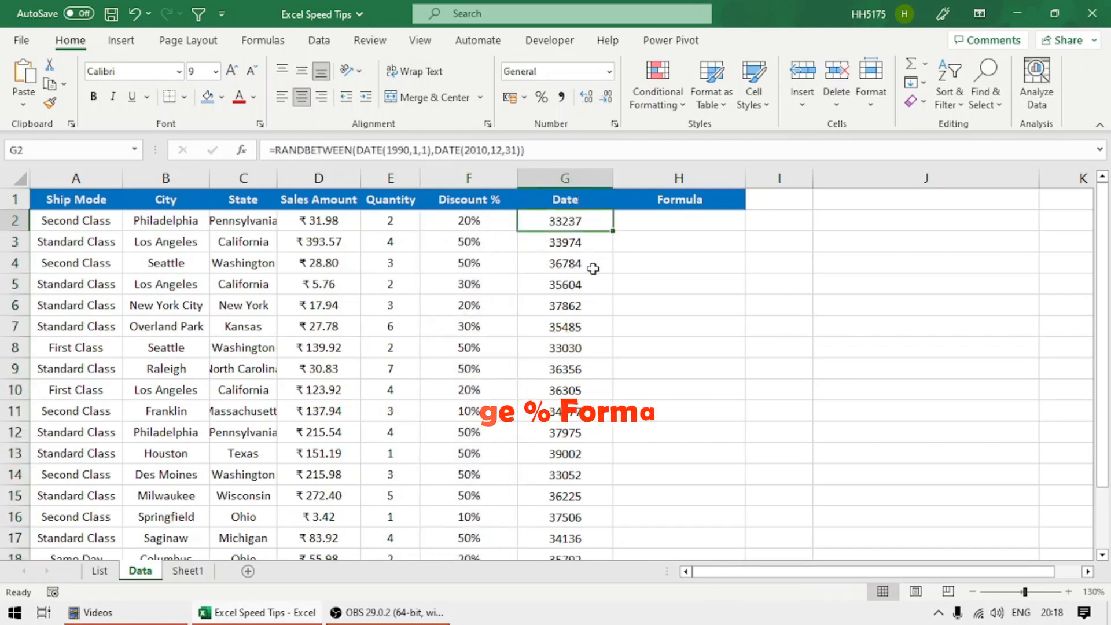
{"action": "key", "text": "ctrl+space"}
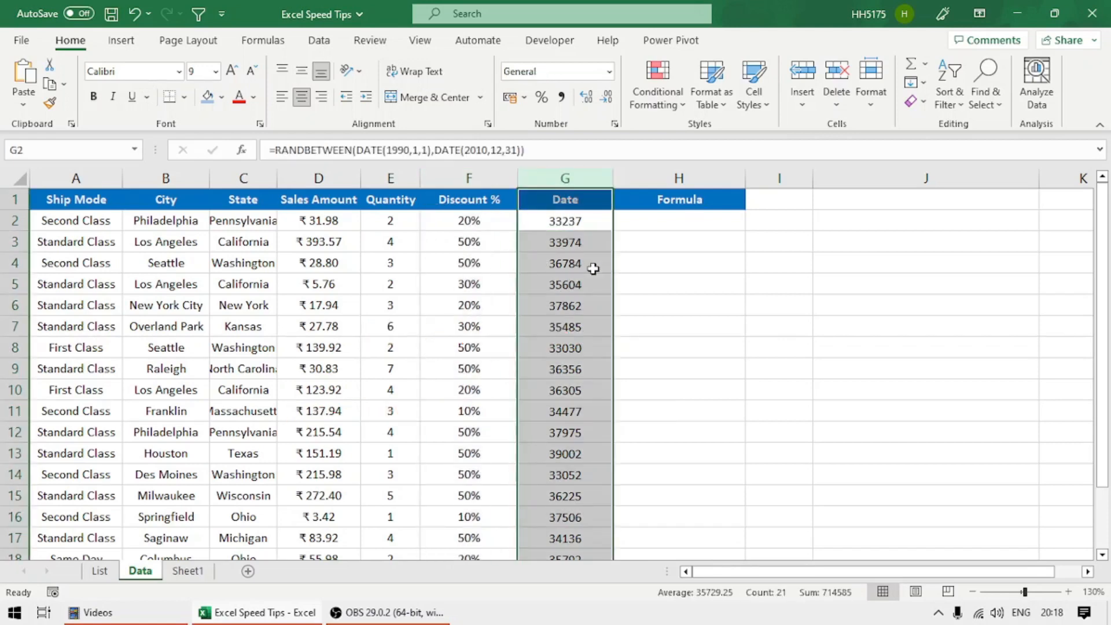
{"action": "key", "text": "ctrl+shift+3"}
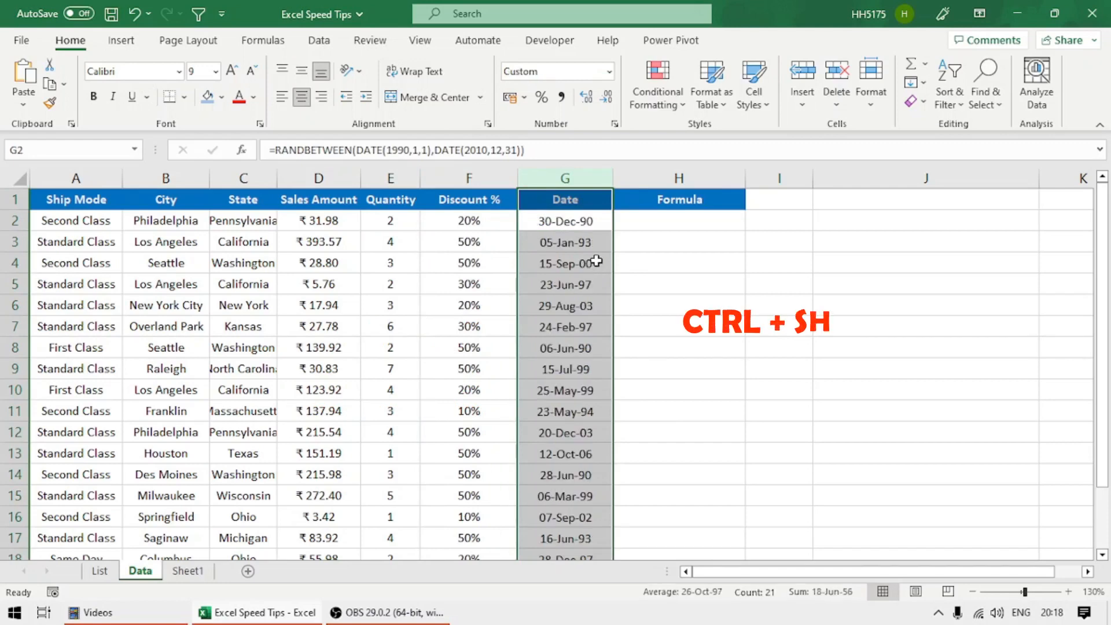
{"action": "left_click", "coordinate": [575, 221]}
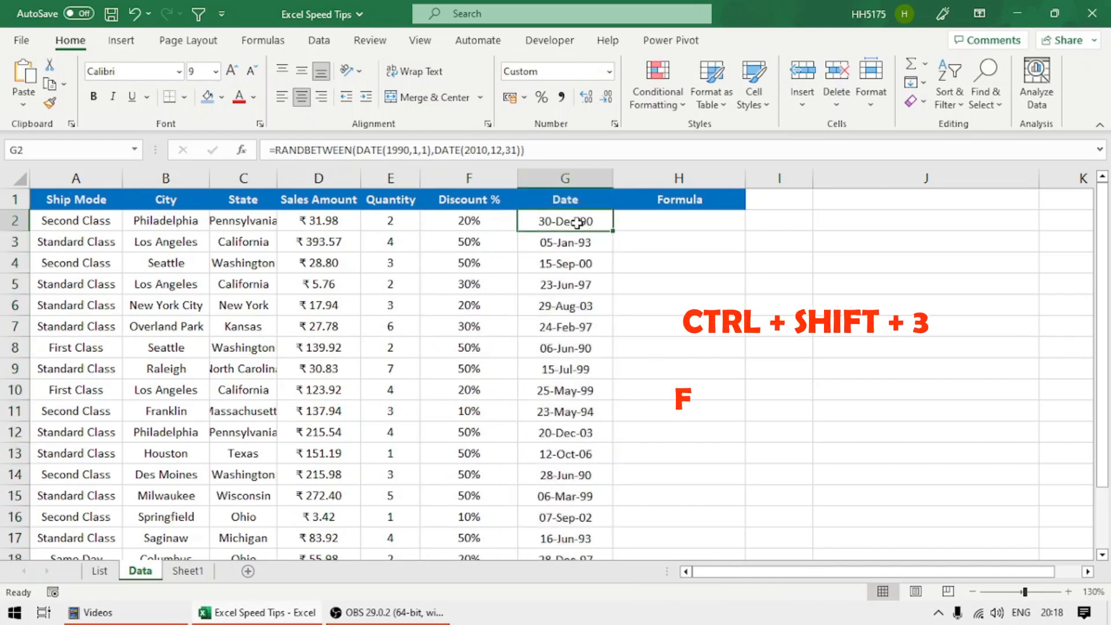
{"action": "left_click", "coordinate": [687, 249]}
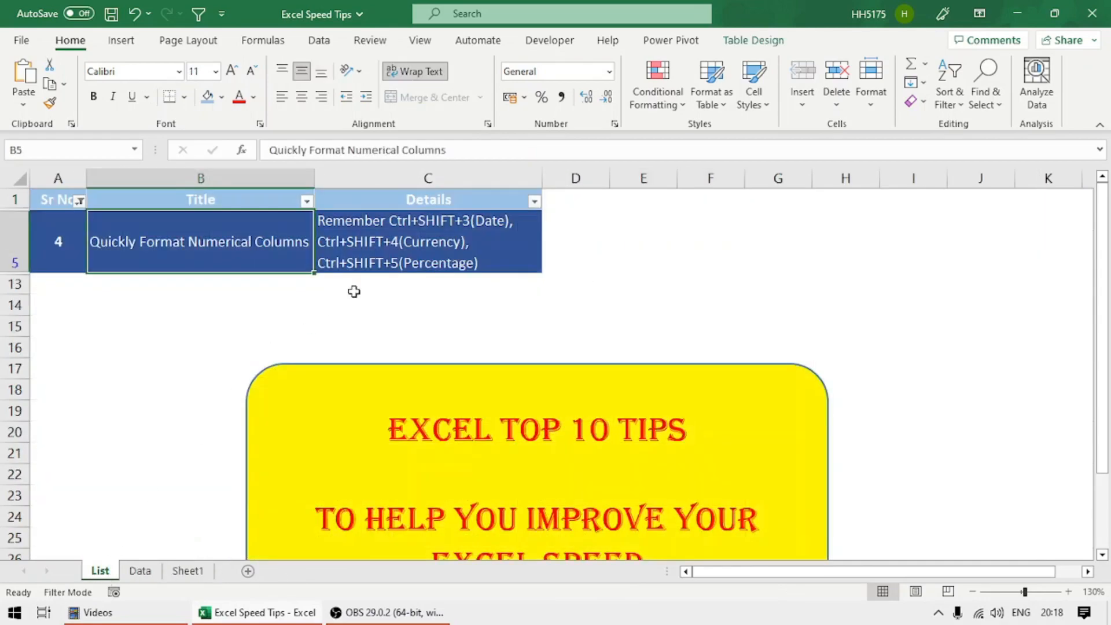
Step: Review the details of tip 4 on the List sheet and save the workbook
{"action": "left_click", "coordinate": [382, 253]}
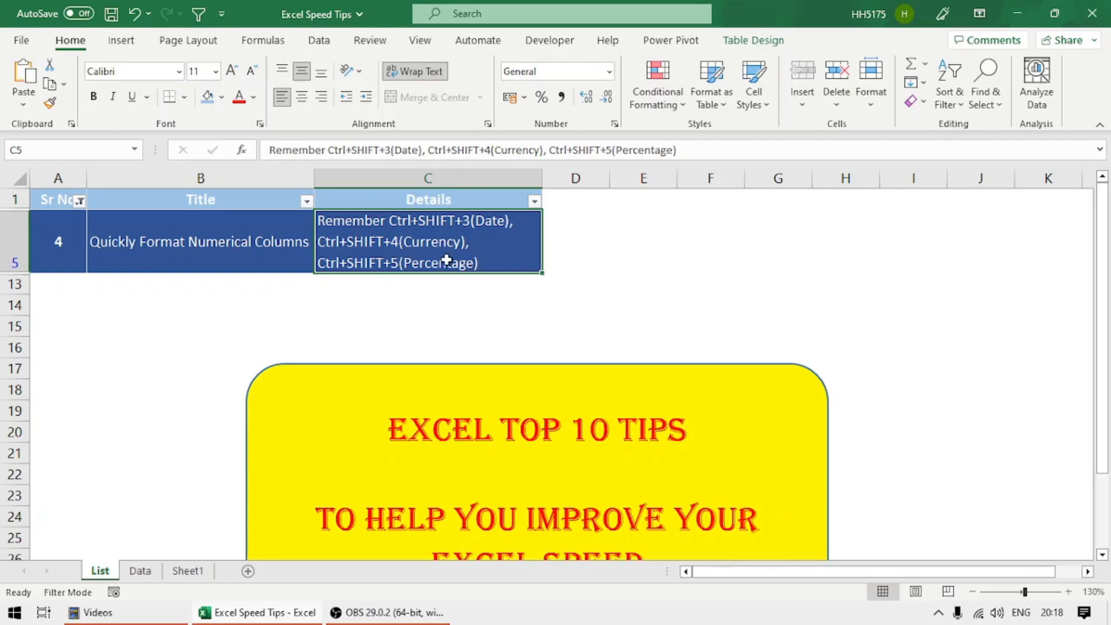
{"action": "left_click", "coordinate": [81, 249]}
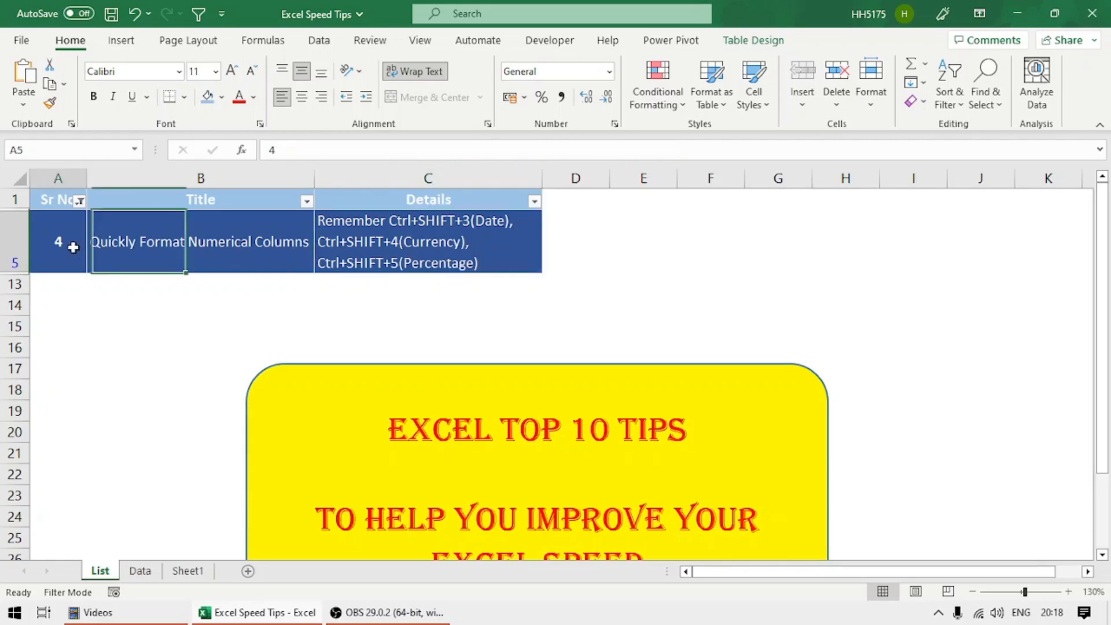
{"action": "key", "text": "ctrl+s"}
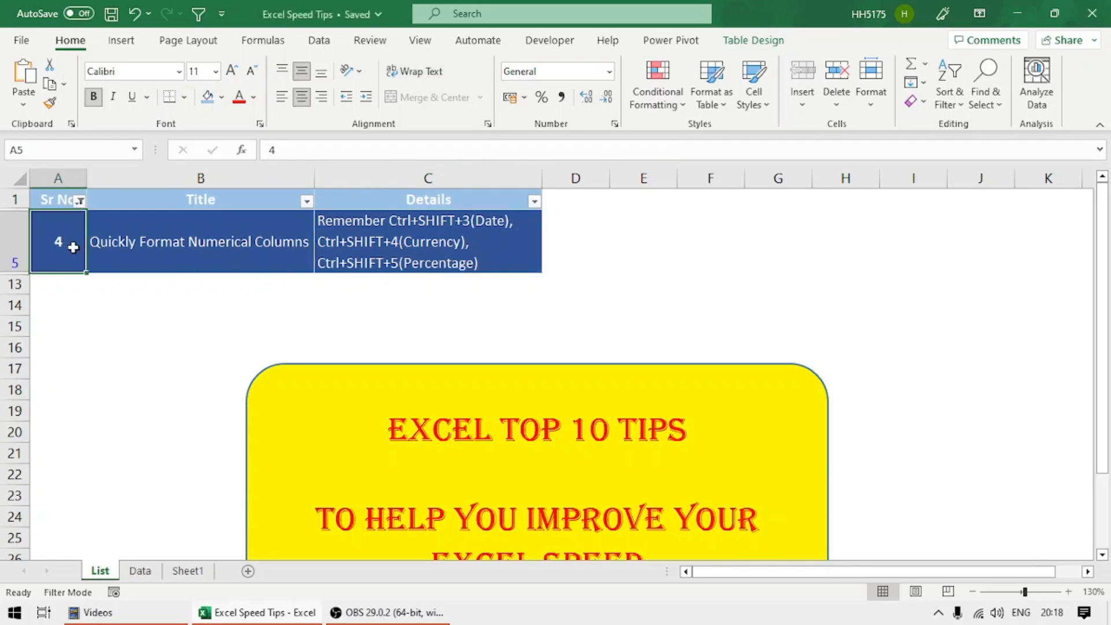
Step: Filter the tips table's Sr No column to show only 5 and select that tip's title
{"action": "key", "text": "Up"}
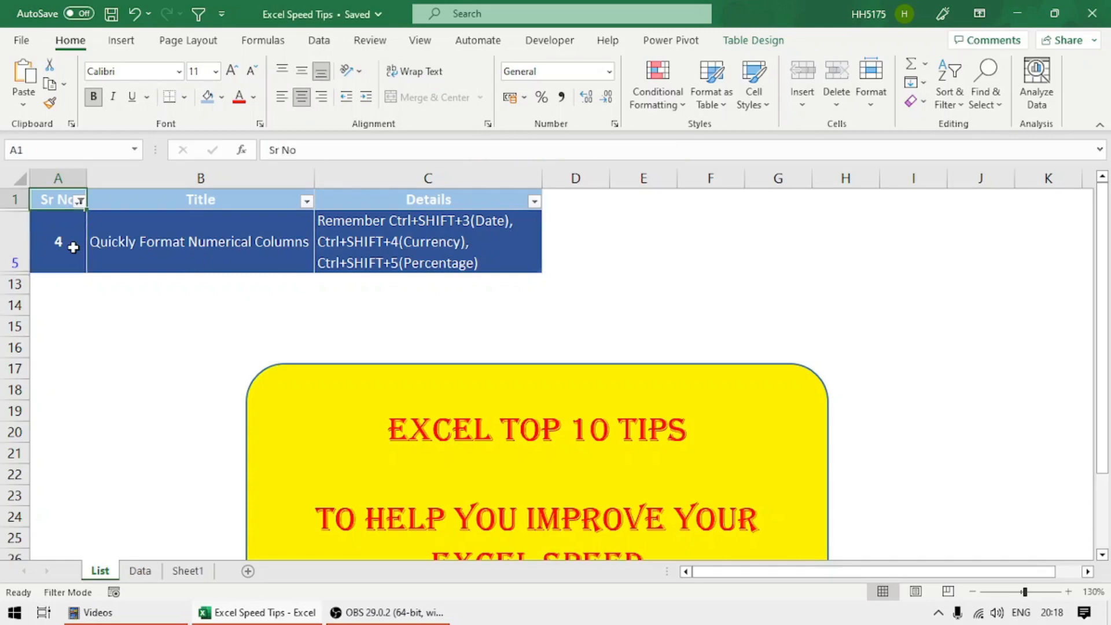
{"action": "key", "text": "alt+Down"}
{"action": "key", "text": "Up"}
{"action": "key", "text": "Up"}
{"action": "key", "text": "Down"}
{"action": "key", "text": "Down"}
{"action": "key", "text": "Down"}
{"action": "key", "text": "Down"}
{"action": "key", "text": "Down"}
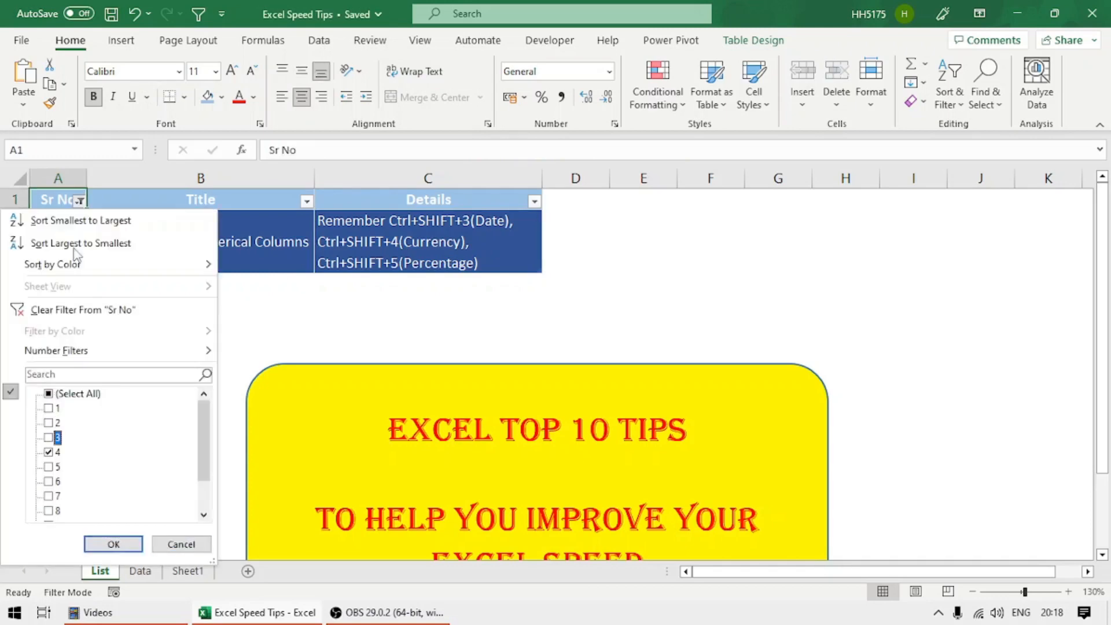
{"action": "key", "text": "Up"}
{"action": "key", "text": "space"}
{"action": "key", "text": "Down"}
{"action": "key", "text": "space"}
{"action": "key", "text": "Return"}
{"action": "key", "text": "Down"}
{"action": "key", "text": "Right"}
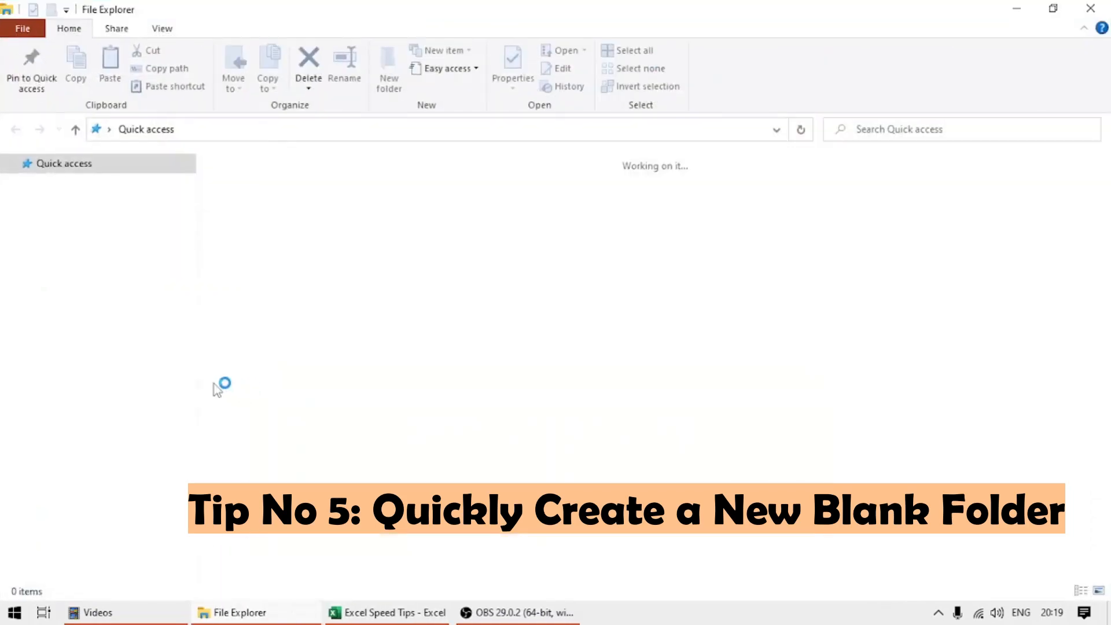
Step: Switch to File Explorer and open the "Temp Files - to be deleted" folder on Local Disk (C:)
{"action": "key", "text": "super+e"}
{"action": "scroll", "coordinate": [69, 393], "scroll_direction": "down", "scroll_amount": 2}
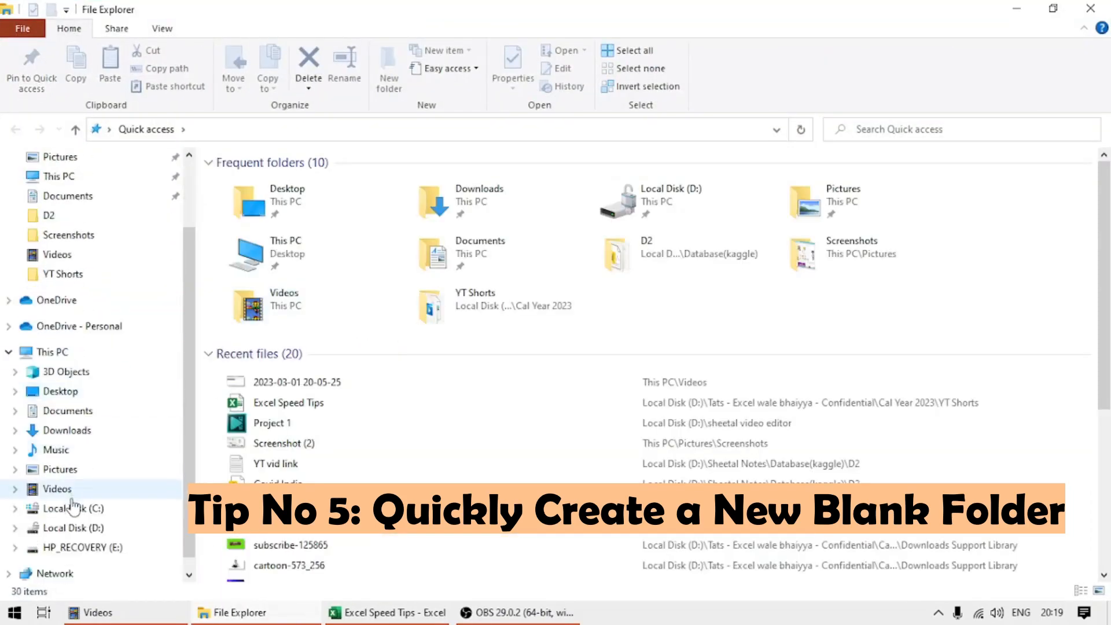
{"action": "left_click", "coordinate": [65, 509]}
{"action": "double_click", "coordinate": [521, 335]}
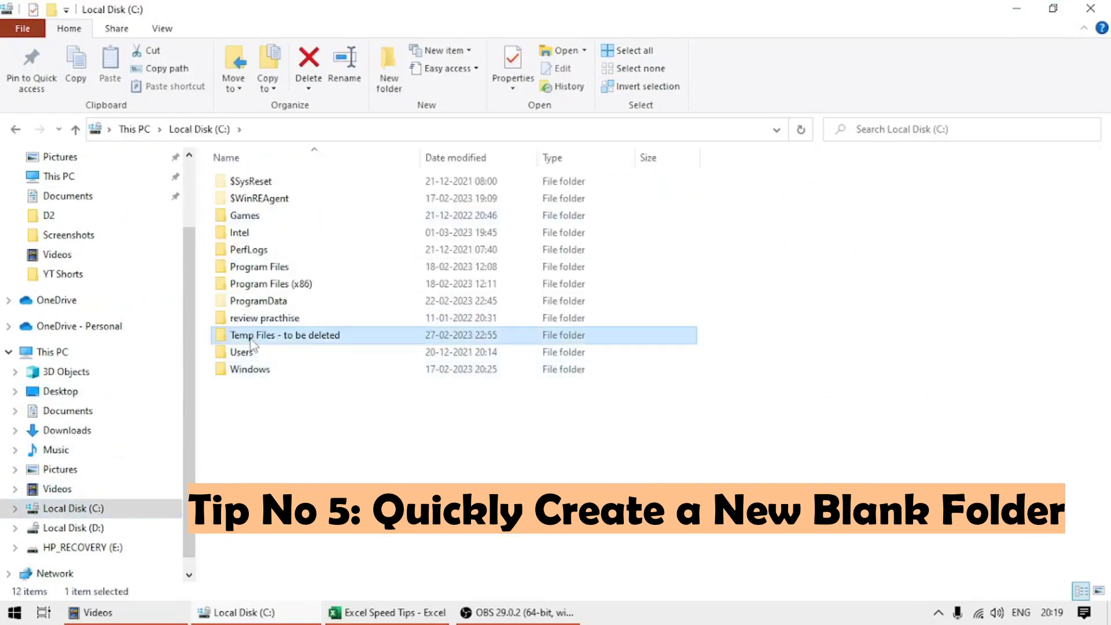
Step: Permanently delete all the folders inside "Temp Files - to be deleted"
{"action": "key", "text": "ctrl+a"}
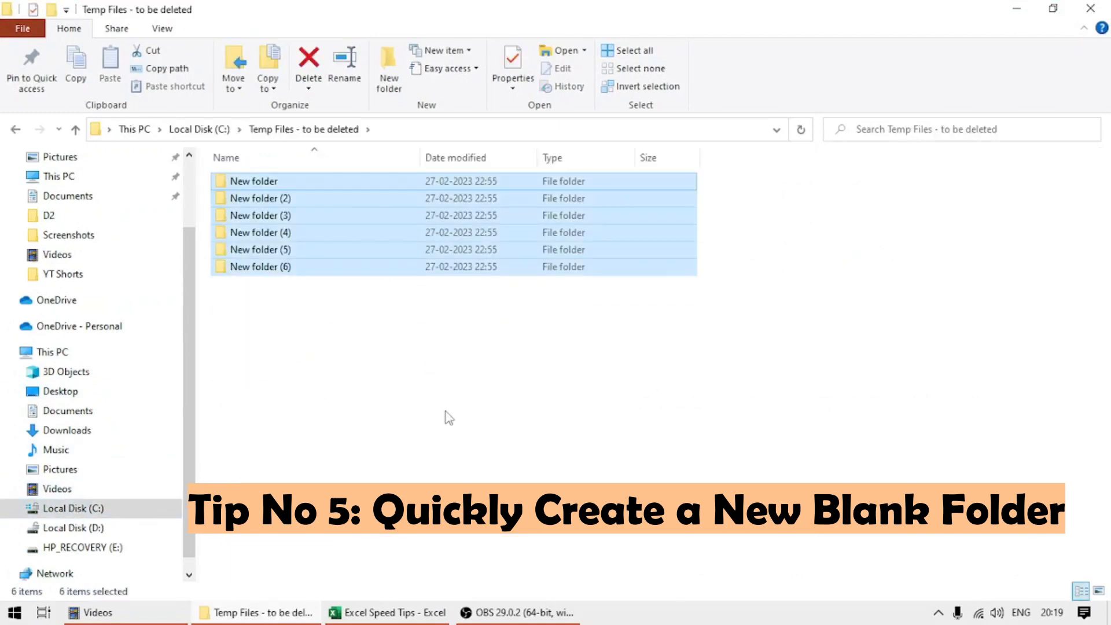
{"action": "key", "text": "shift+Delete"}
{"action": "key", "text": "Return"}
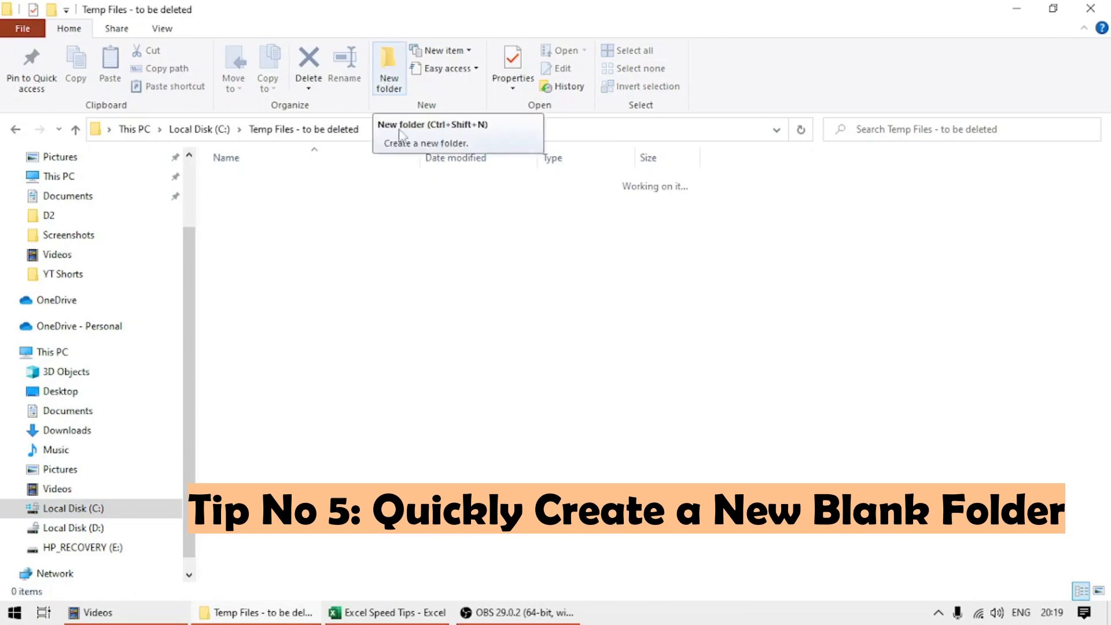
Step: View the list of new item types available in the empty folder and dismiss it without choosing one
{"action": "right_click", "coordinate": [559, 268]}
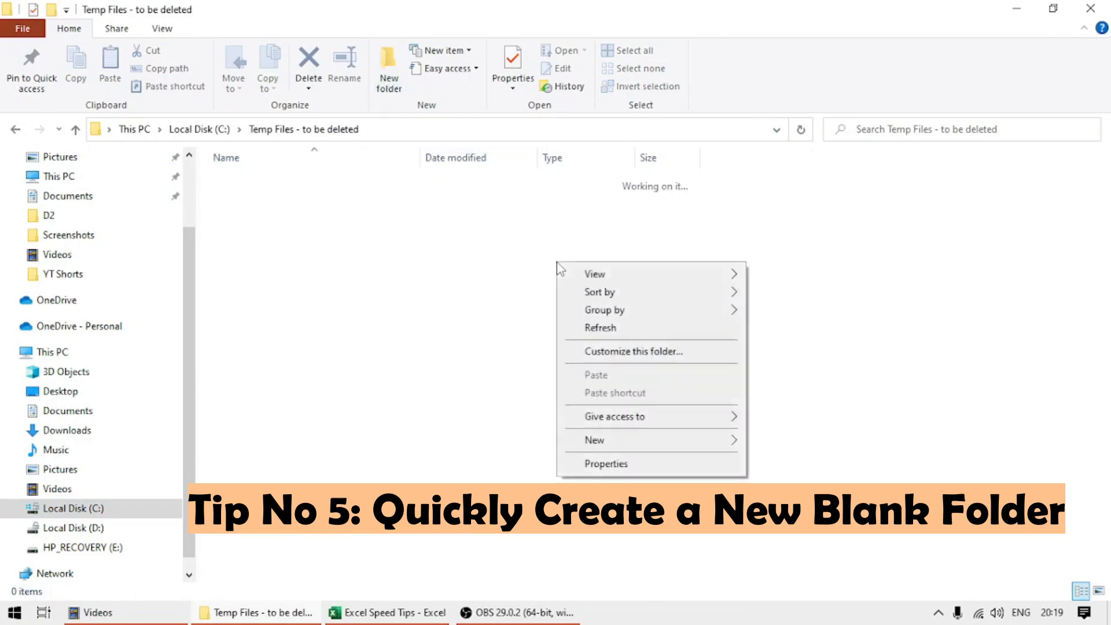
{"action": "mouse_move", "coordinate": [631, 451]}
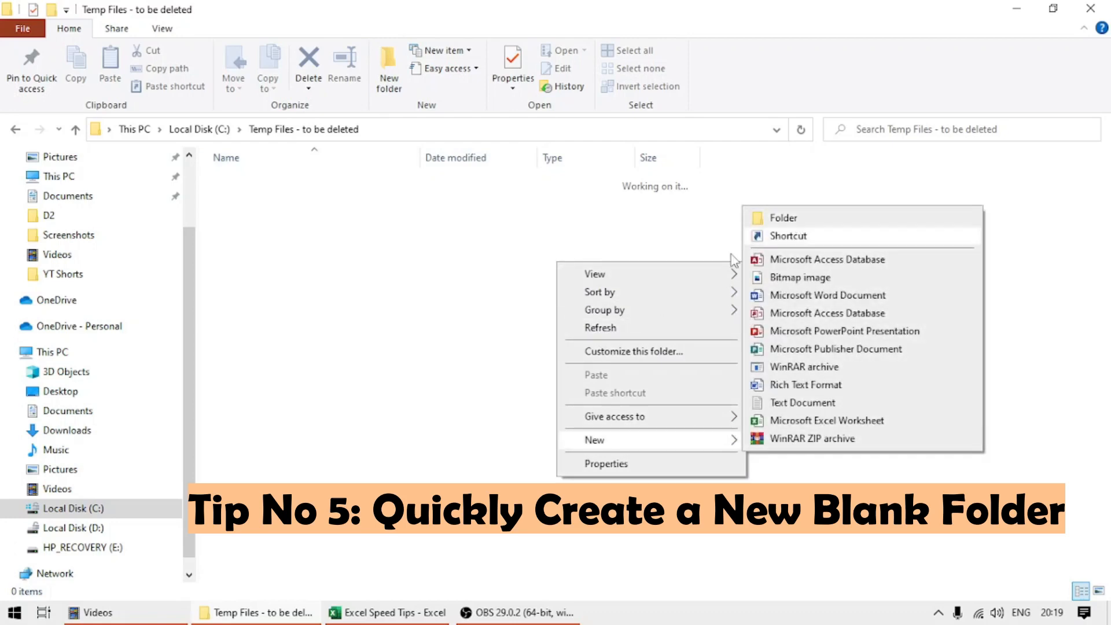
{"action": "left_click", "coordinate": [317, 314]}
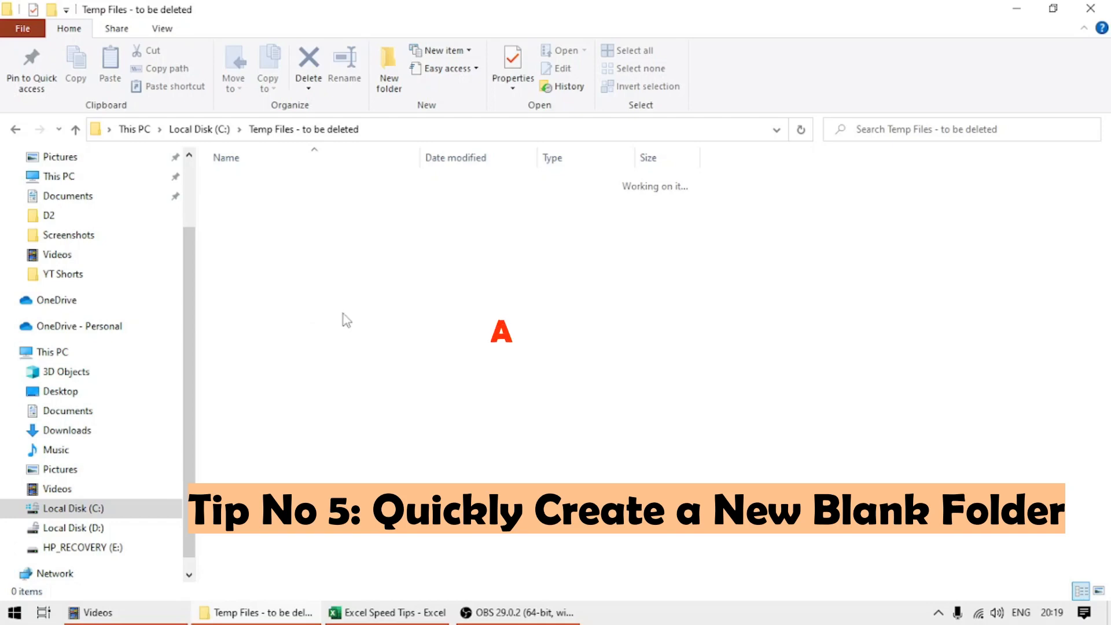
Step: Create six new blank folders with default names in "Temp Files - to be deleted"
{"action": "key", "text": "ctrl+shift+n"}
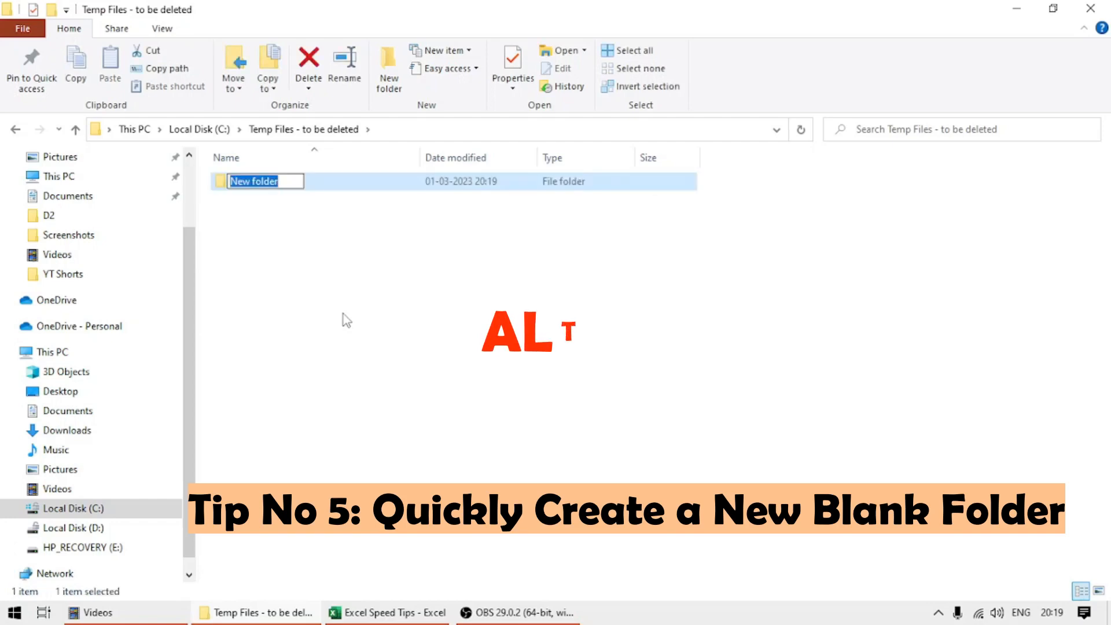
{"action": "left_click", "coordinate": [344, 315]}
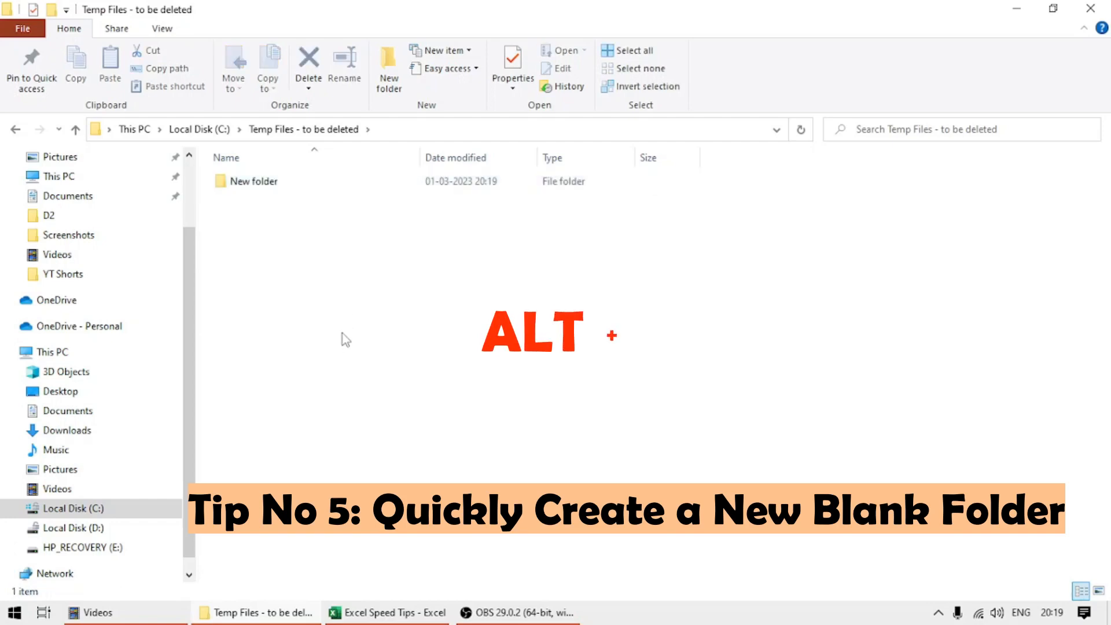
{"action": "key", "text": "ctrl+shift+n"}
{"action": "key", "text": "ctrl+shift+n"}
{"action": "left_click", "coordinate": [342, 333]}
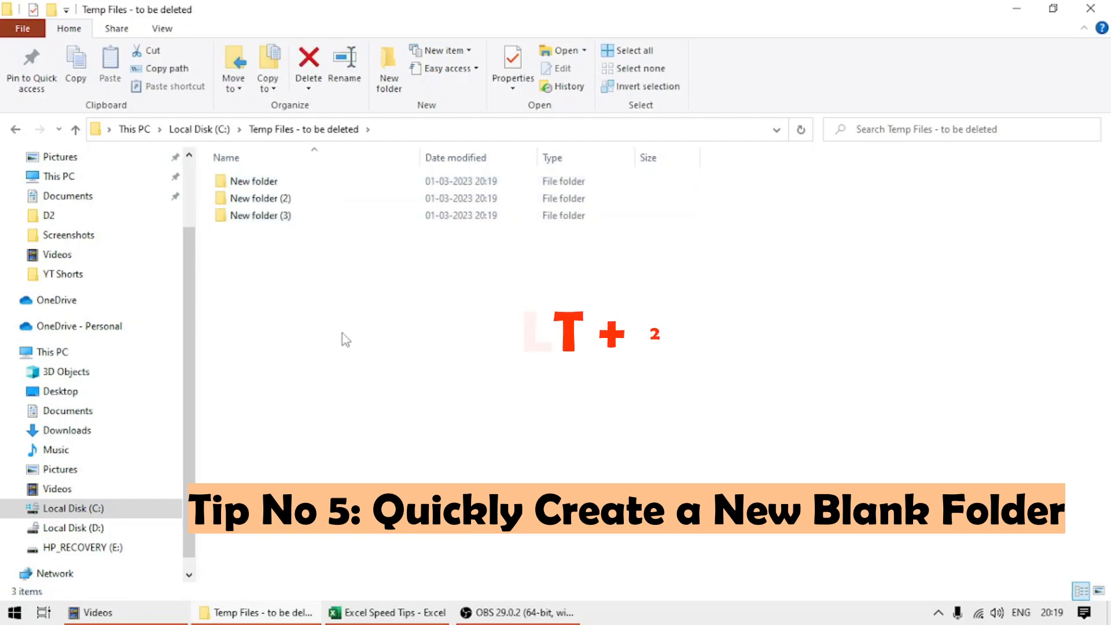
{"action": "key", "text": "ctrl+shift+n"}
{"action": "left_click", "coordinate": [342, 334]}
{"action": "key", "text": "ctrl+shift+n"}
{"action": "left_click", "coordinate": [345, 340]}
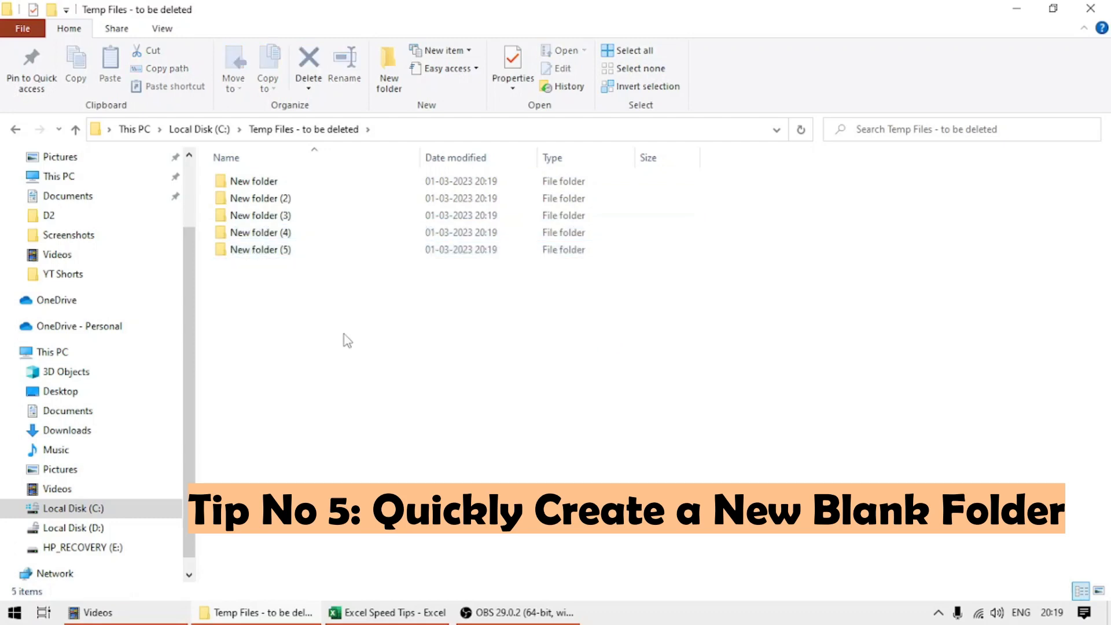
{"action": "key", "text": "ctrl+shift+n"}
{"action": "left_click", "coordinate": [345, 339]}
Step: Switch back to Excel and read the Sheet1 instructions on quickly creating a new folder, including its shortcut in C12
{"action": "left_click", "coordinate": [389, 614]}
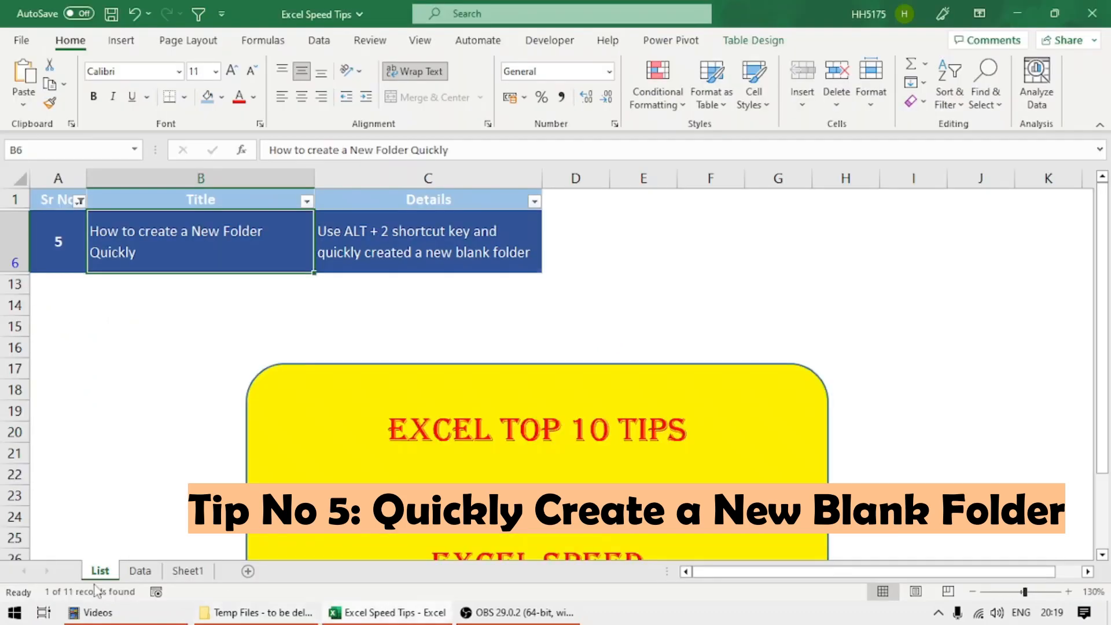
{"action": "left_click", "coordinate": [187, 571]}
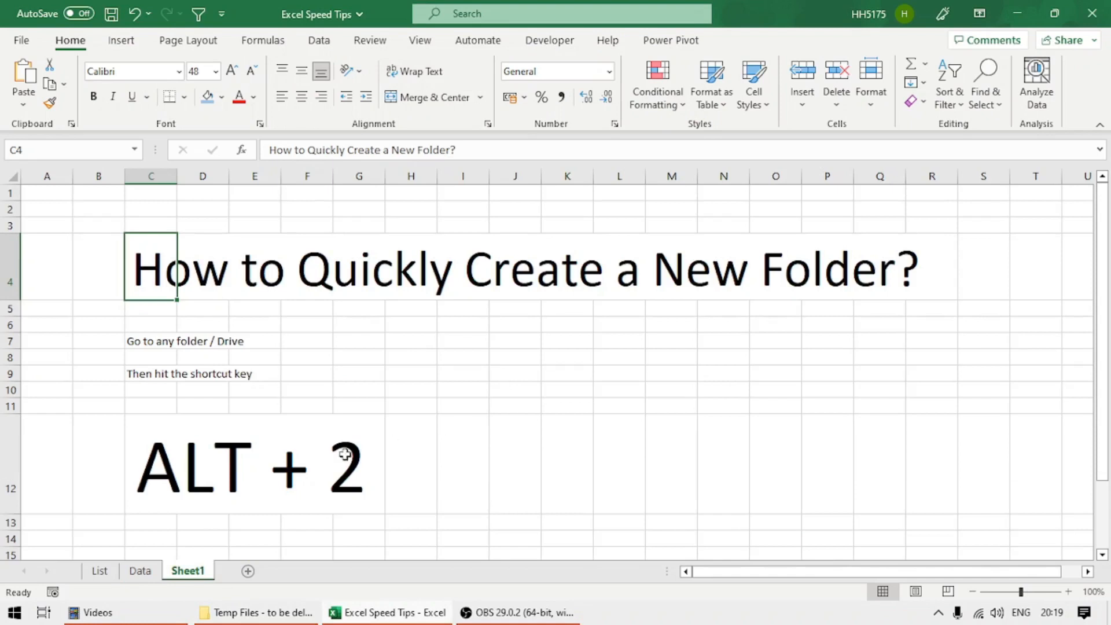
{"action": "left_click", "coordinate": [185, 452]}
{"action": "left_click", "coordinate": [151, 268]}
{"action": "left_click", "coordinate": [171, 470]}
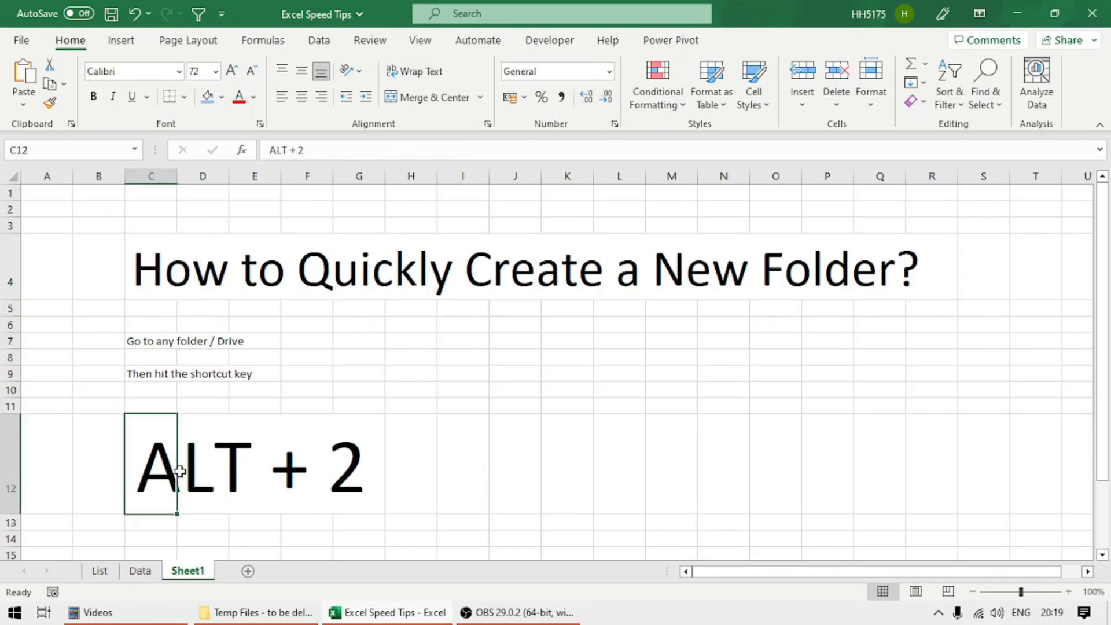
Step: On the List sheet, change the Sr No filter of the tips table to show only 6
{"action": "left_click", "coordinate": [101, 572]}
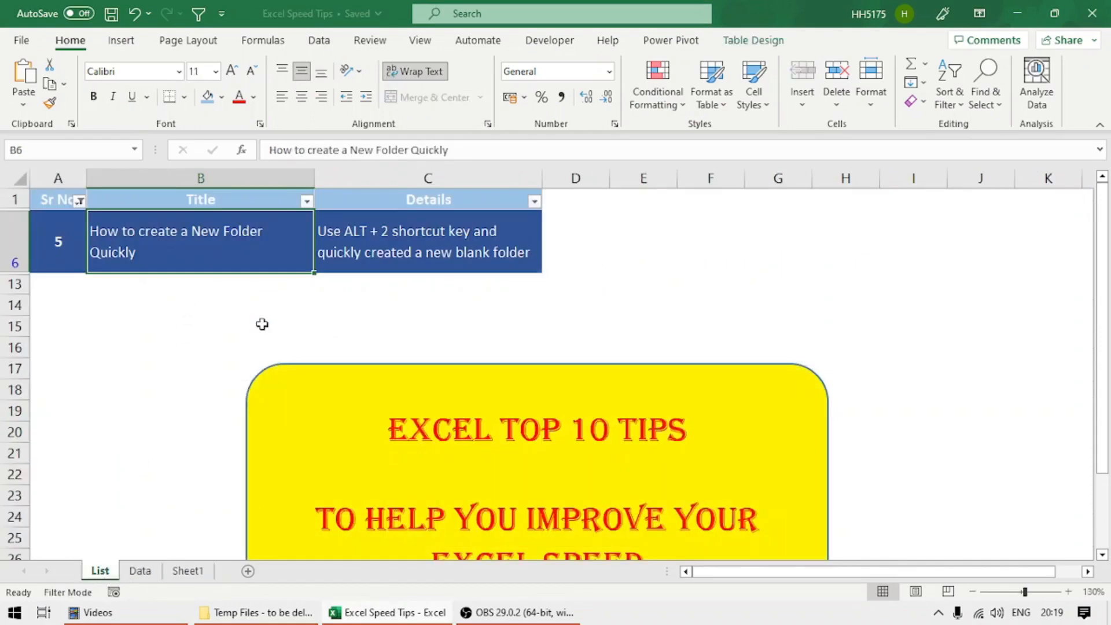
{"action": "key", "text": "ctrl+Home"}
{"action": "key", "text": "alt+Down"}
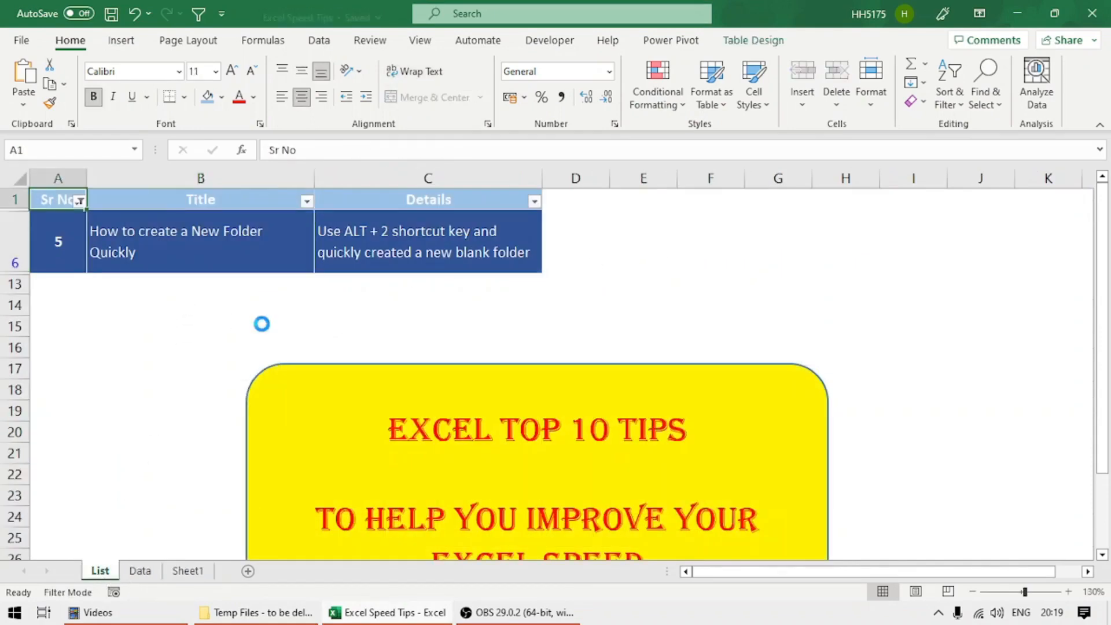
{"action": "key", "text": "e"}
{"action": "key", "text": "Down"}
{"action": "key", "text": "Down"}
{"action": "key", "text": "Down"}
{"action": "key", "text": "Down"}
{"action": "key", "text": "Down"}
{"action": "key", "text": "Down"}
{"action": "key", "text": "space"}
{"action": "key", "text": "Down"}
{"action": "key", "text": "space"}
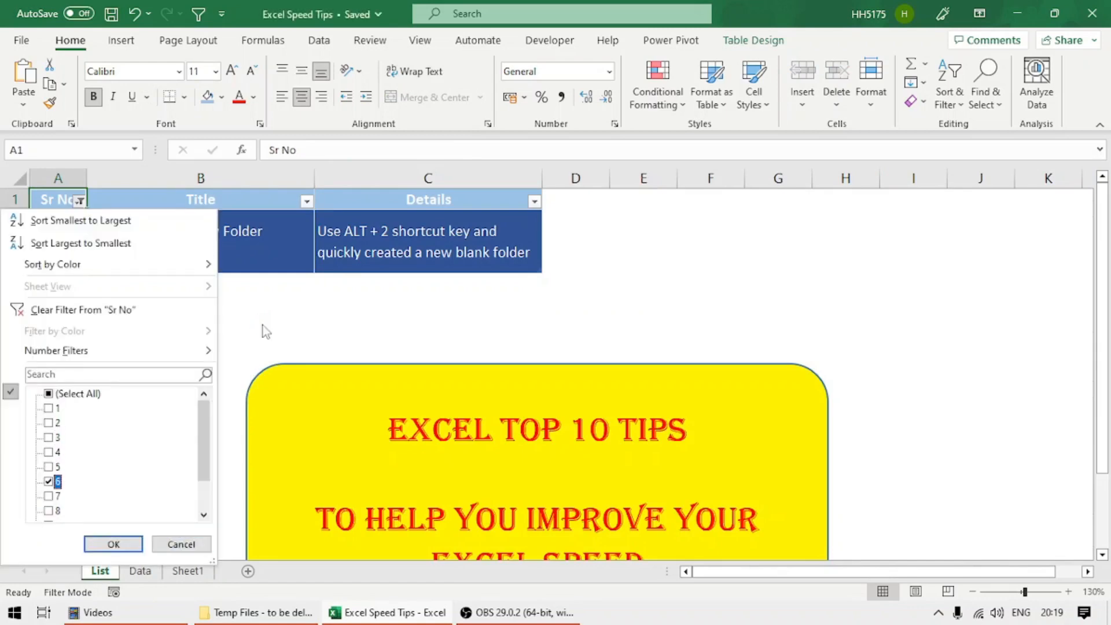
{"action": "key", "text": "Down"}
{"action": "key", "text": "Return"}
Step: Read the title and details of tip 6 about not merging columns, ending on its title cell
{"action": "key", "text": "Down"}
{"action": "key", "text": "Right"}
{"action": "key", "text": "Right"}
{"action": "key", "text": "Left"}
{"action": "key", "text": "Left"}
{"action": "key", "text": "Right"}
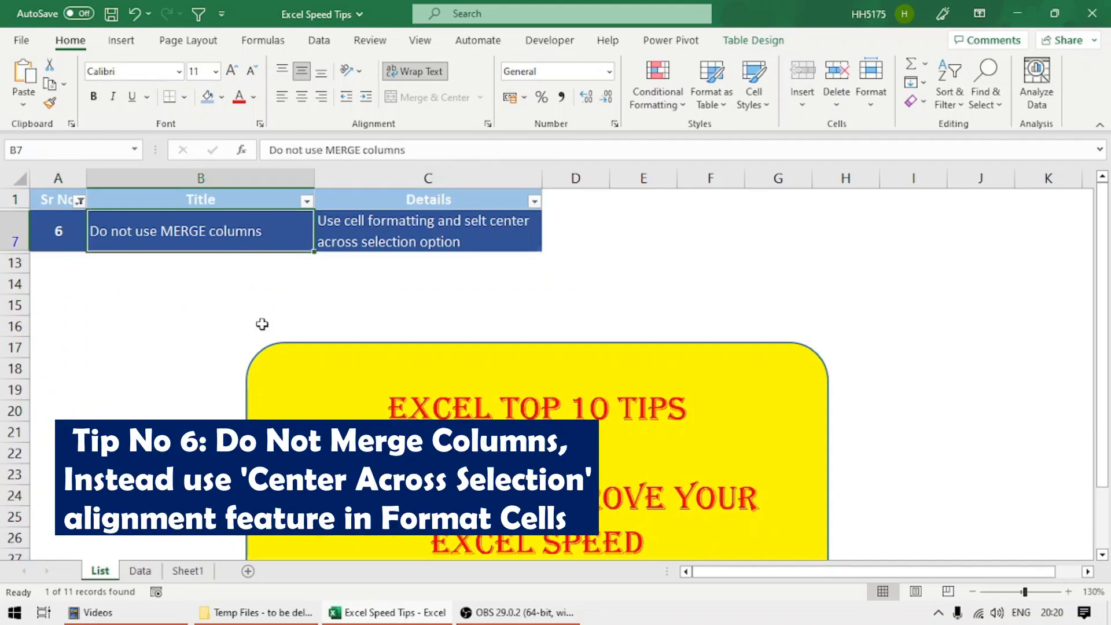
Step: Correct the misspelled "selt" to "select" in the Details text of tip 6
{"action": "key", "text": "Right"}
{"action": "key", "text": "F2"}
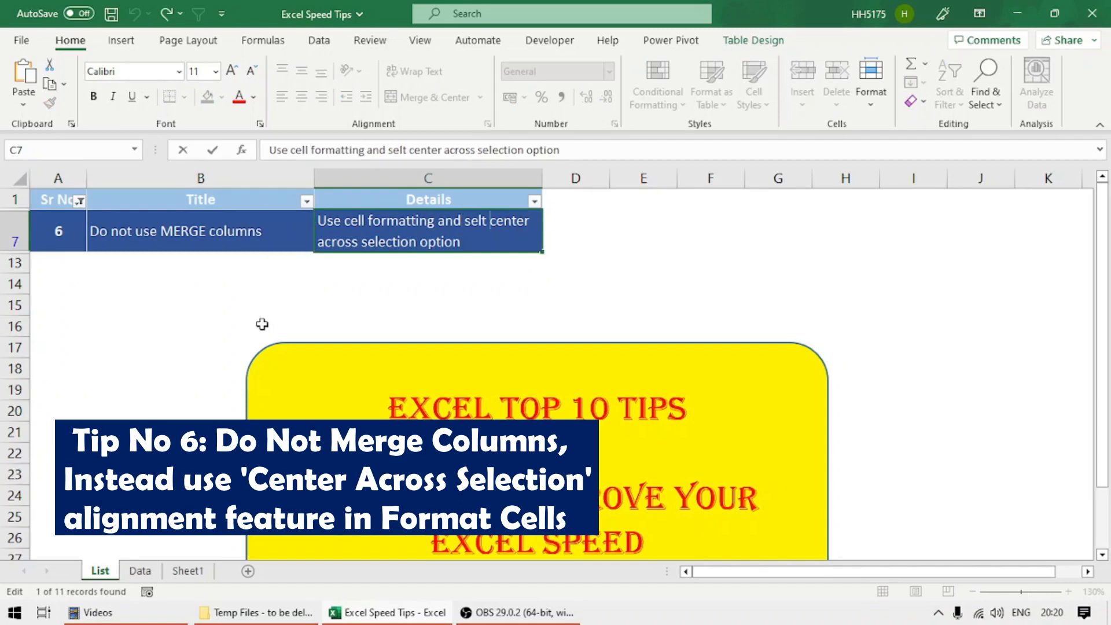
{"action": "type", "text": "e"}
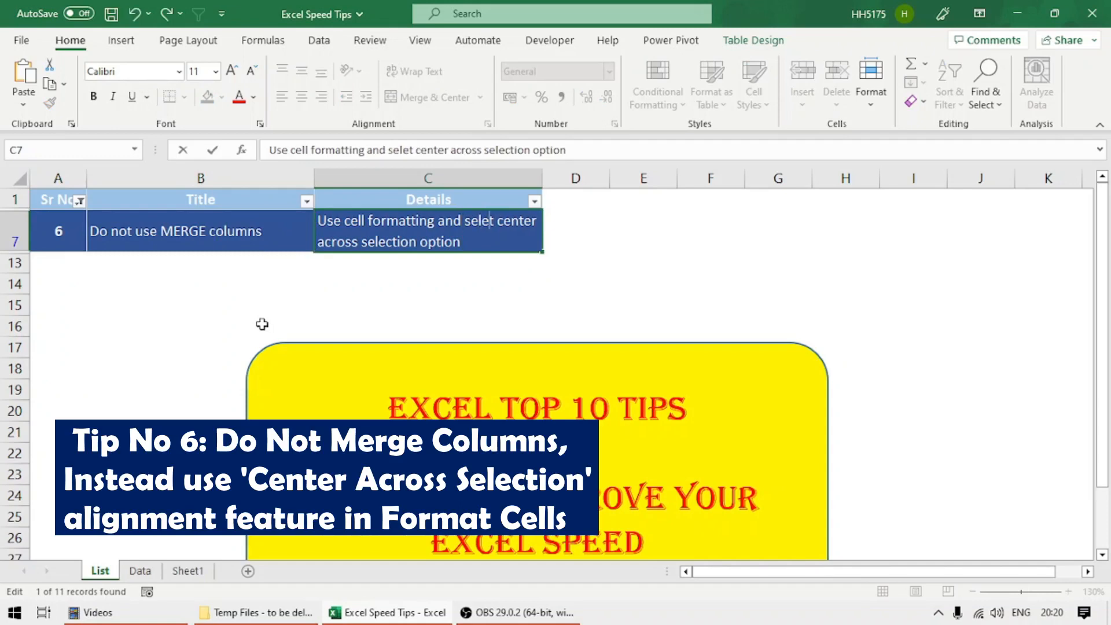
{"action": "type", "text": "c"}
{"action": "key", "text": "Return"}
{"action": "key", "text": "Up"}
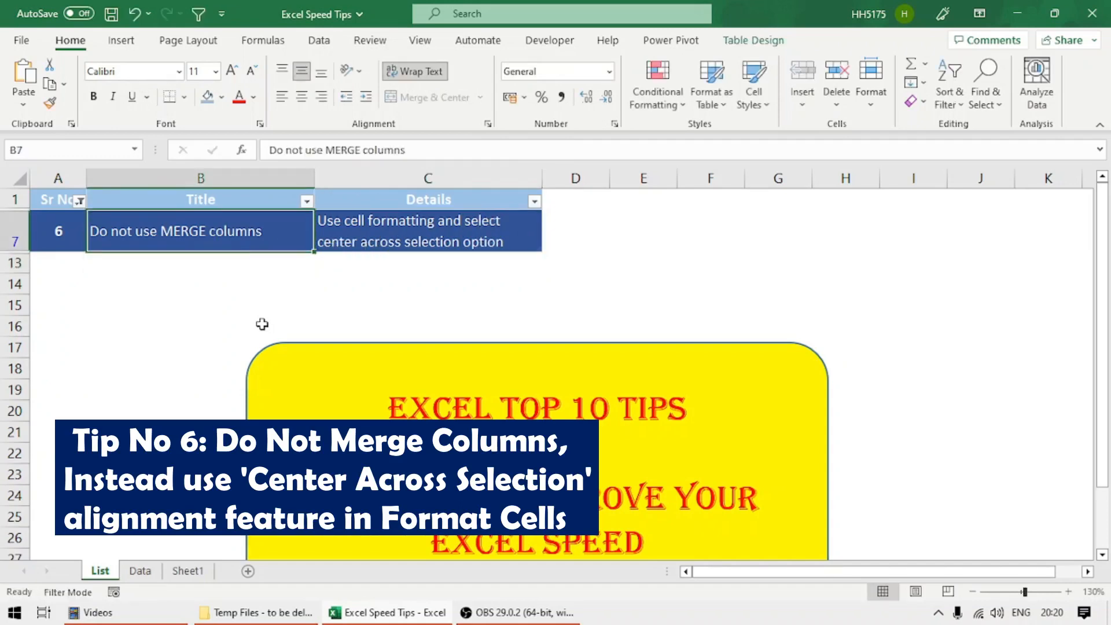
{"action": "key", "text": "ctrl+Down"}
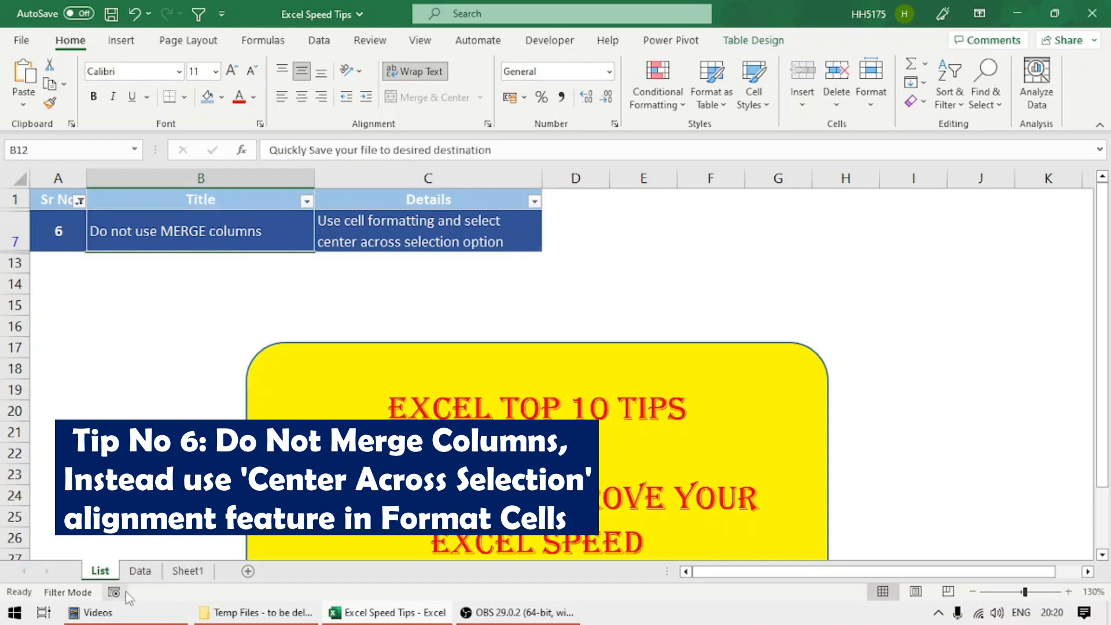
Step: On the Data sheet, copy the Formula header from H1 into I1
{"action": "left_click", "coordinate": [140, 571]}
{"action": "left_click", "coordinate": [466, 199]}
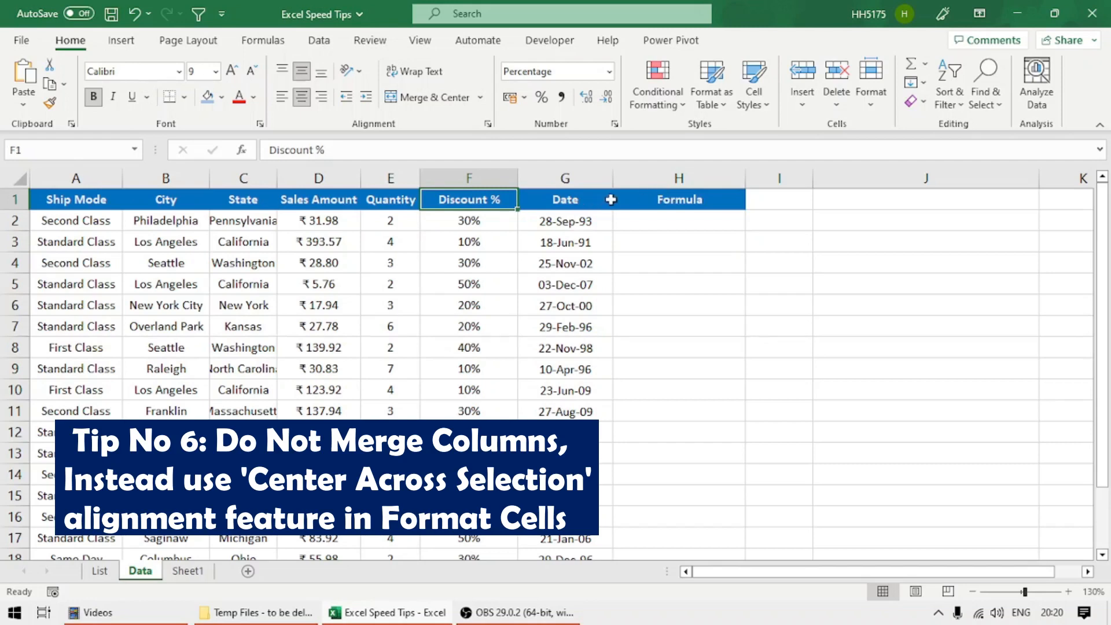
{"action": "left_click", "coordinate": [705, 199]}
{"action": "left_click", "coordinate": [775, 199]}
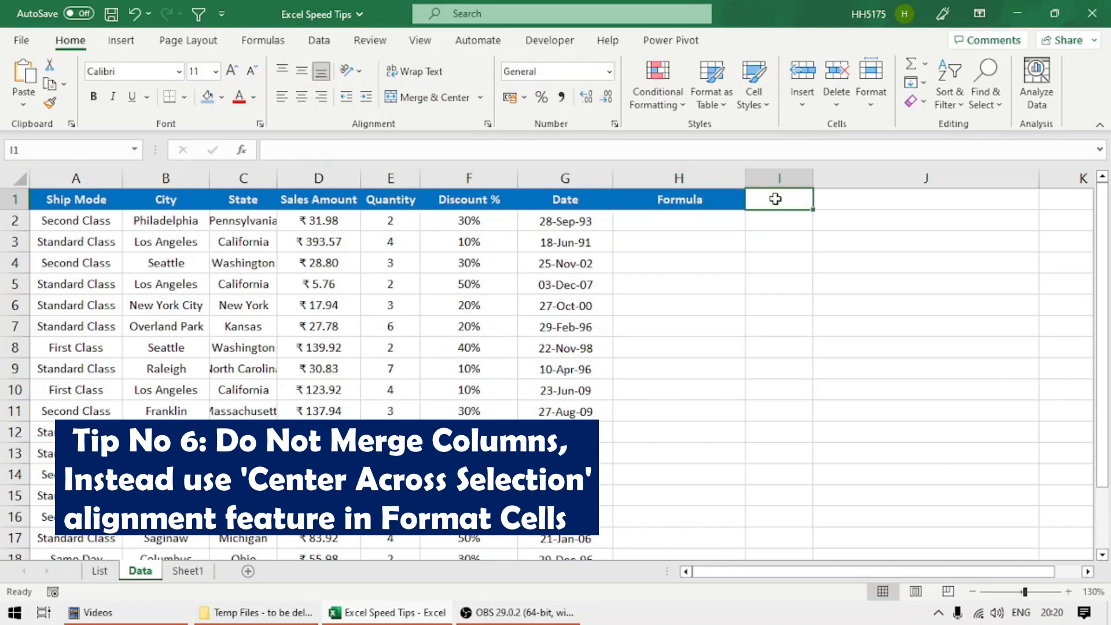
{"action": "key", "text": "Left"}
{"action": "key", "text": "ctrl+c"}
{"action": "key", "text": "Right"}
{"action": "key", "text": "Return"}
{"action": "key", "text": "Left"}
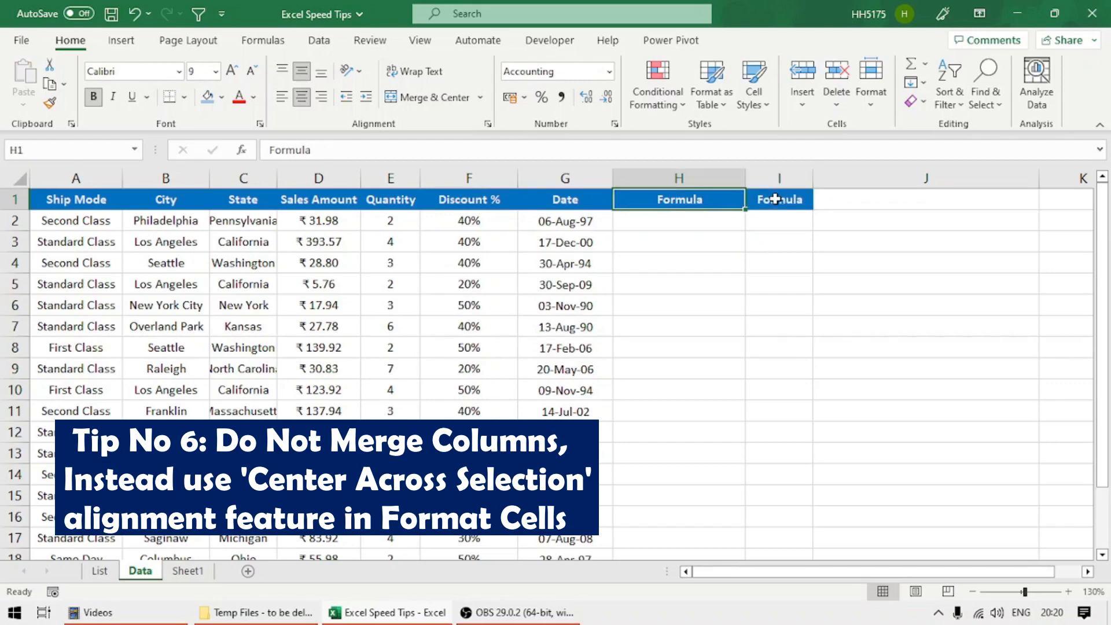
Step: Insert a blank row above the header row of the Data sheet
{"action": "left_click", "coordinate": [775, 199], "text": "shift"}
{"action": "key", "text": "shift+Left"}
{"action": "key", "text": "shift+space"}
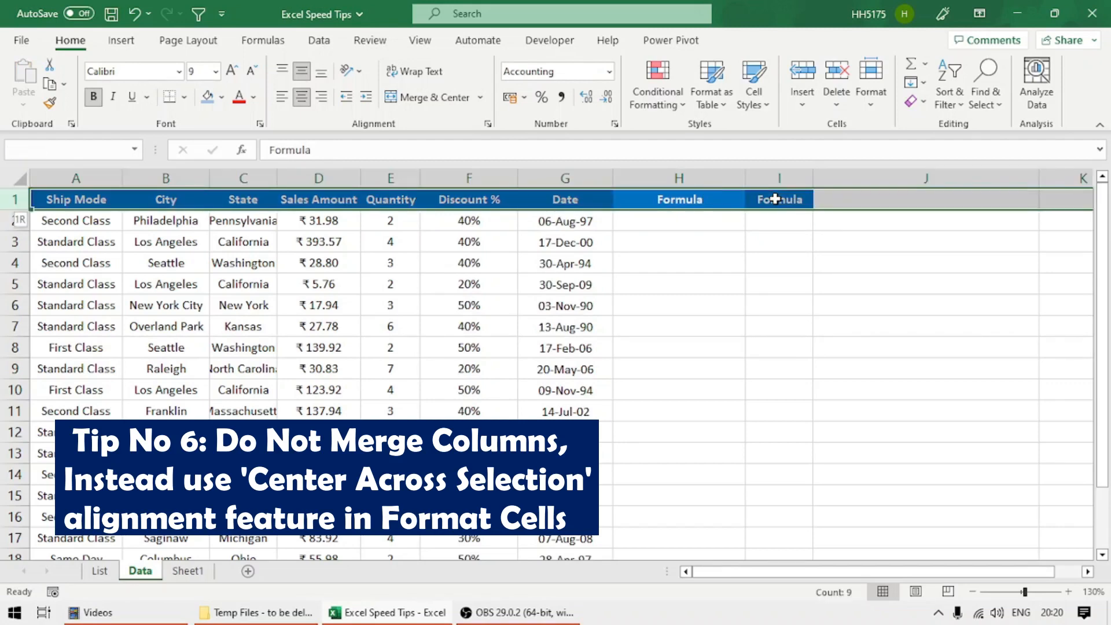
{"action": "key", "text": "ctrl+shift+plus"}
{"action": "key", "text": "shift+BackSpace"}
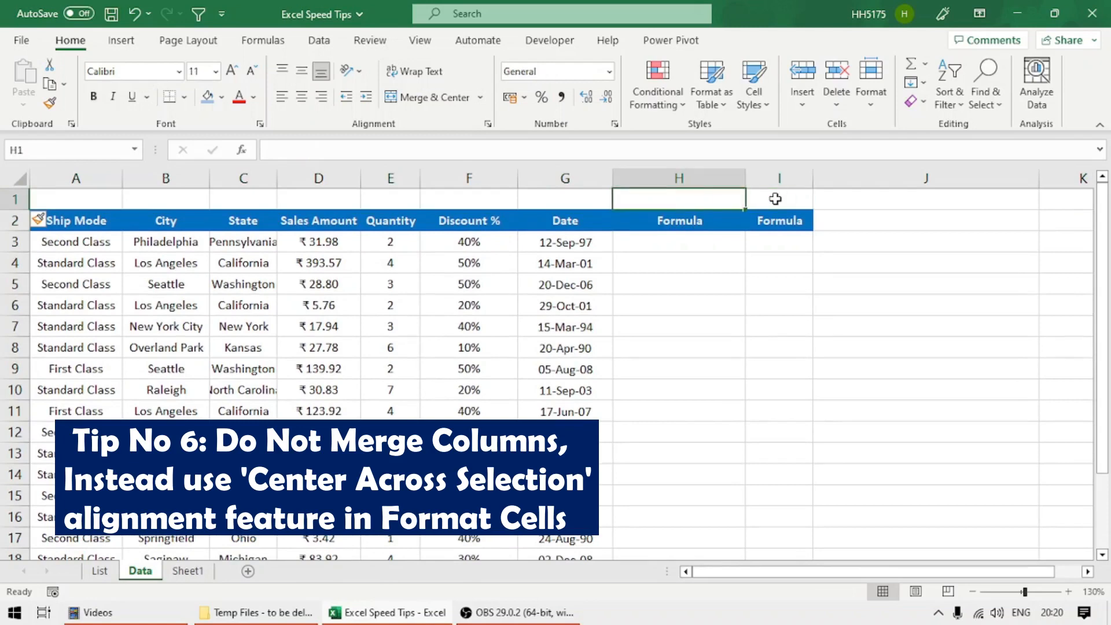
Step: Fill H1:I1 with yellow and merge the two cells
{"action": "key", "text": "shift+Right"}
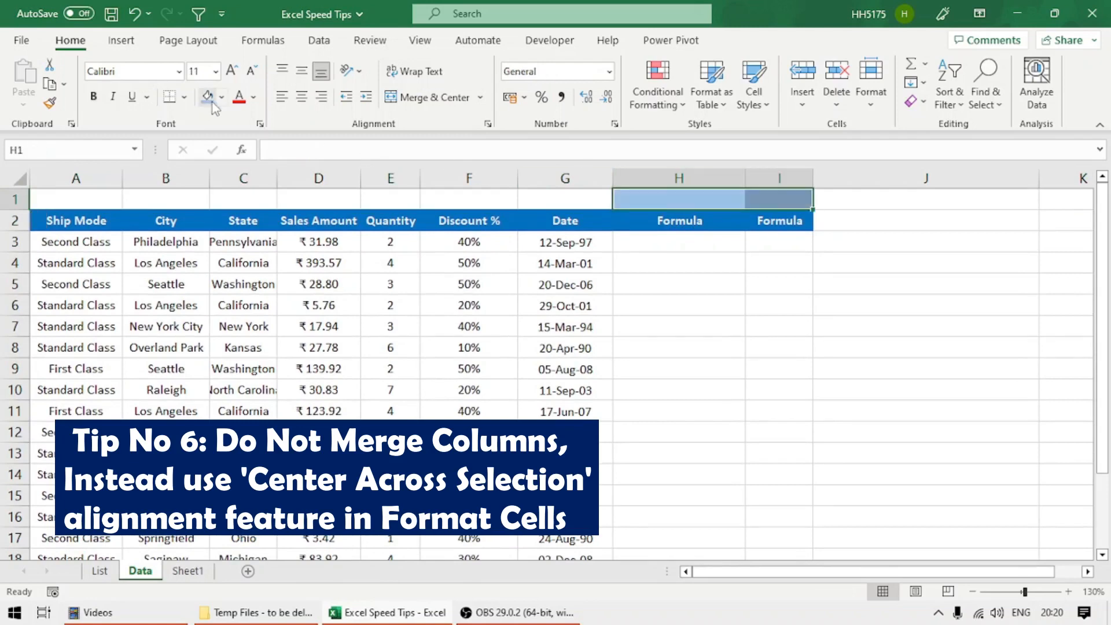
{"action": "left_click", "coordinate": [221, 97]}
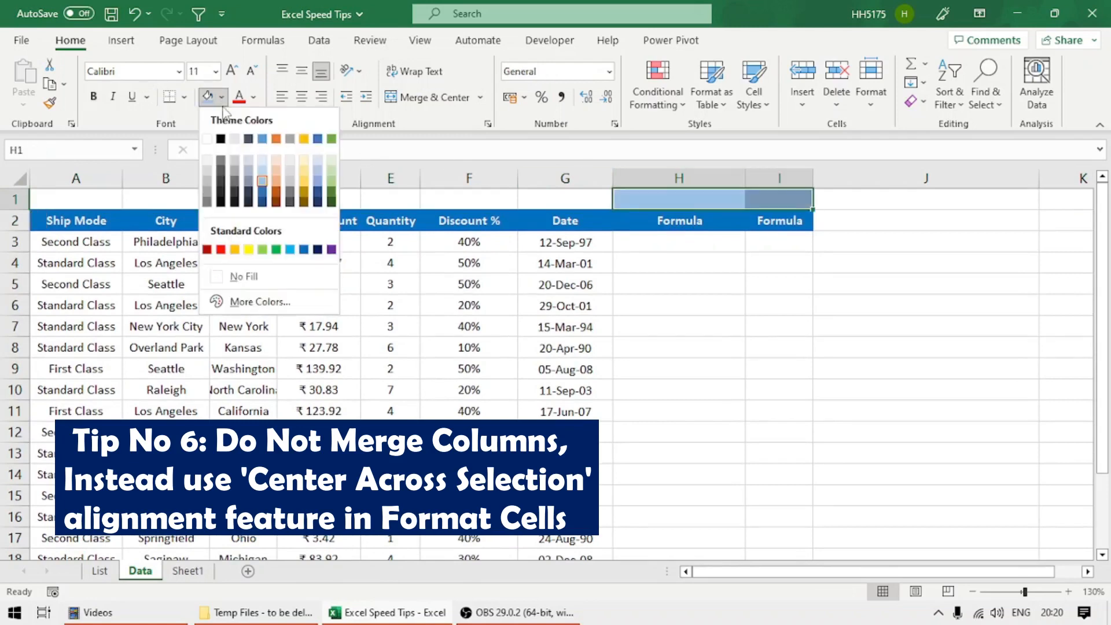
{"action": "left_click", "coordinate": [252, 248]}
{"action": "key", "text": "alt+h"}
{"action": "type", "text": "mc"}
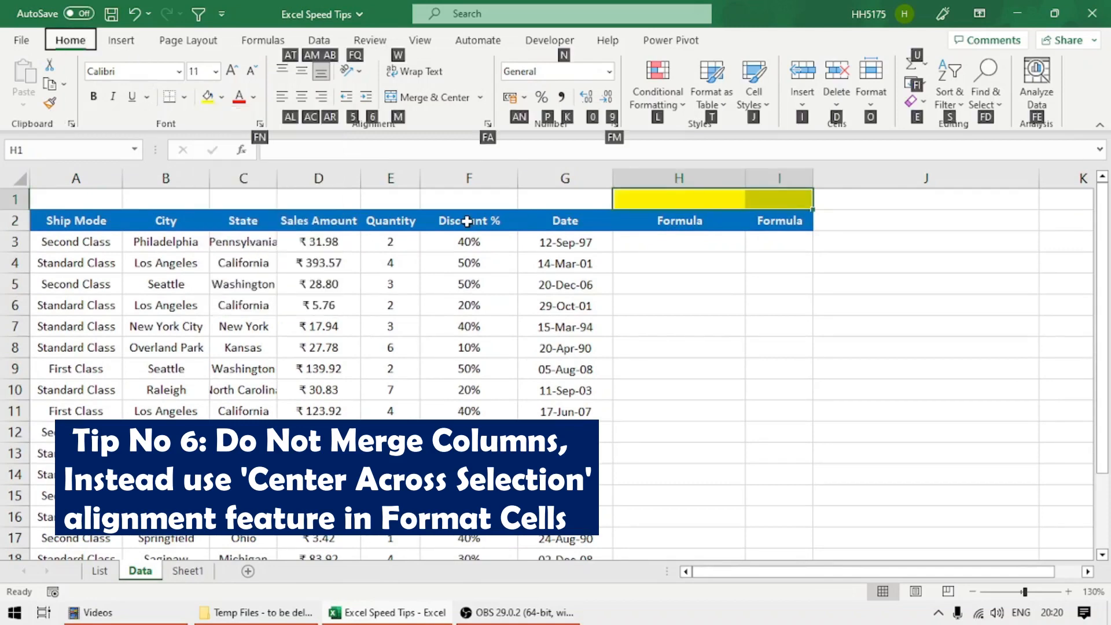
Step: Enter the title "New Formulas" in the merged cell above the Formula headers and center it
{"action": "type", "text": "New For"}
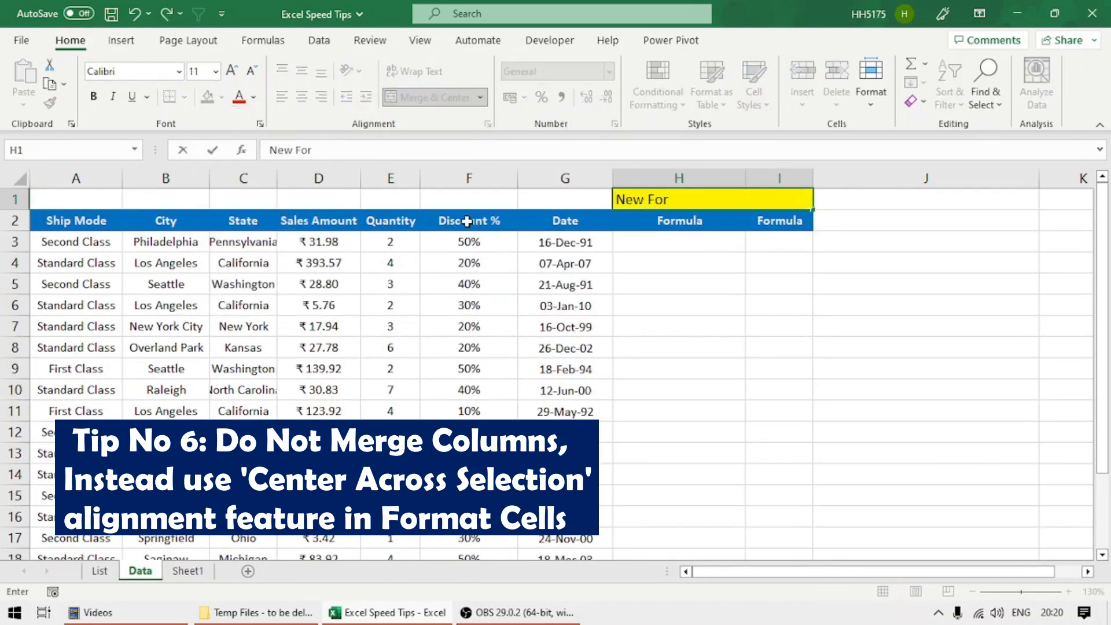
{"action": "type", "text": "mulas"}
{"action": "key", "text": "Return"}
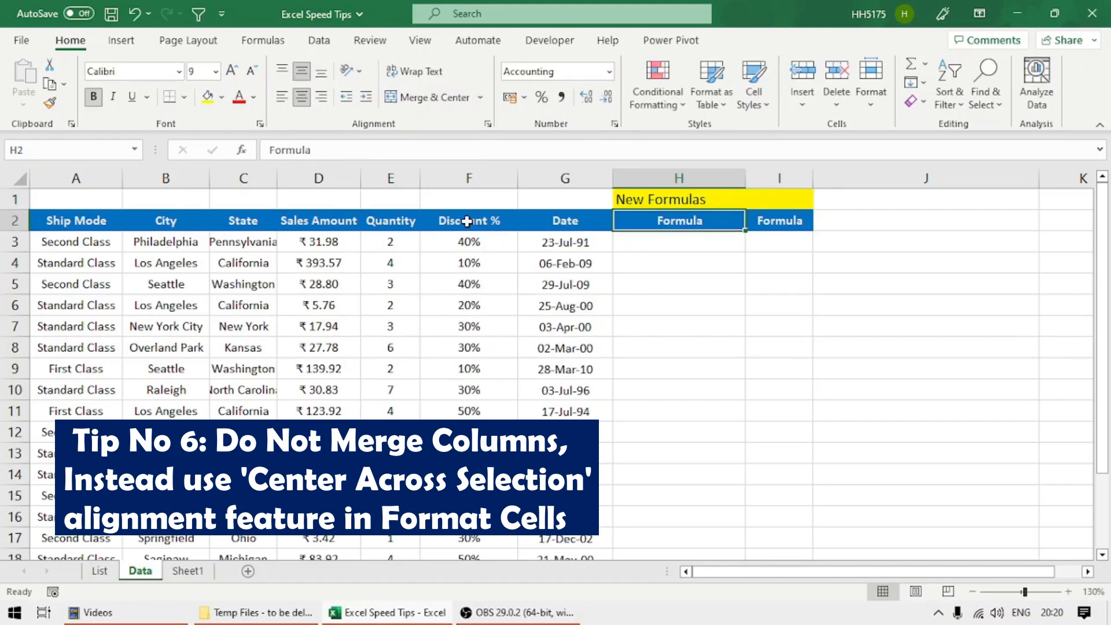
{"action": "key", "text": "Up"}
{"action": "key", "text": "alt+h"}
{"action": "key", "text": "a"}
{"action": "key", "text": "c"}
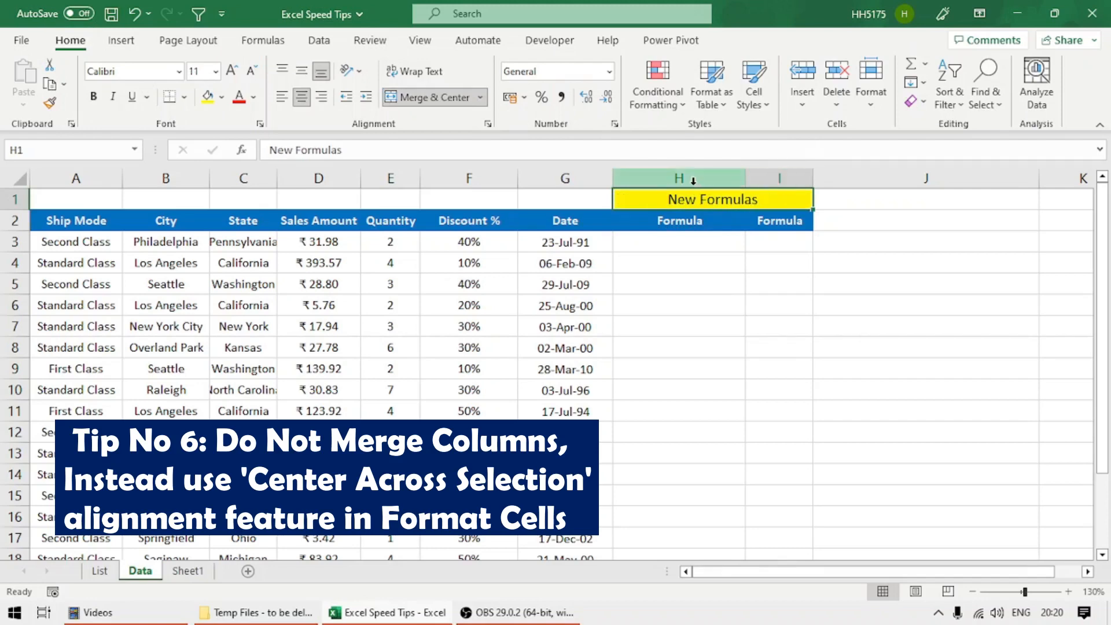
Step: Select the merged title and the blank cells beneath it in columns H and I to examine the merge
{"action": "left_click", "coordinate": [689, 238]}
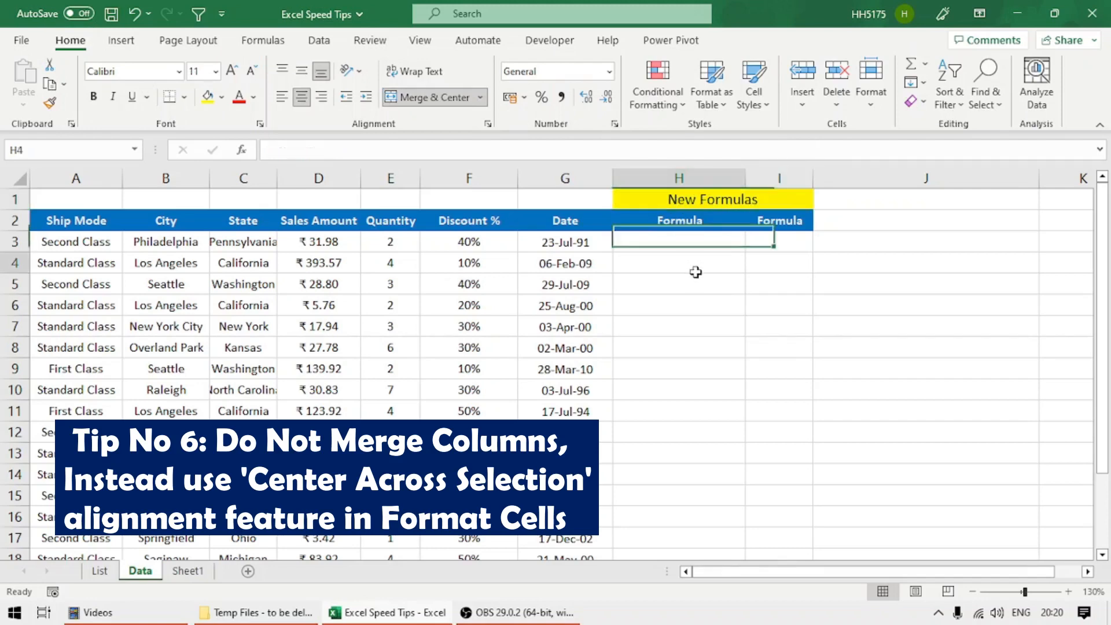
{"action": "left_click", "coordinate": [695, 203]}
{"action": "left_click", "coordinate": [662, 241]}
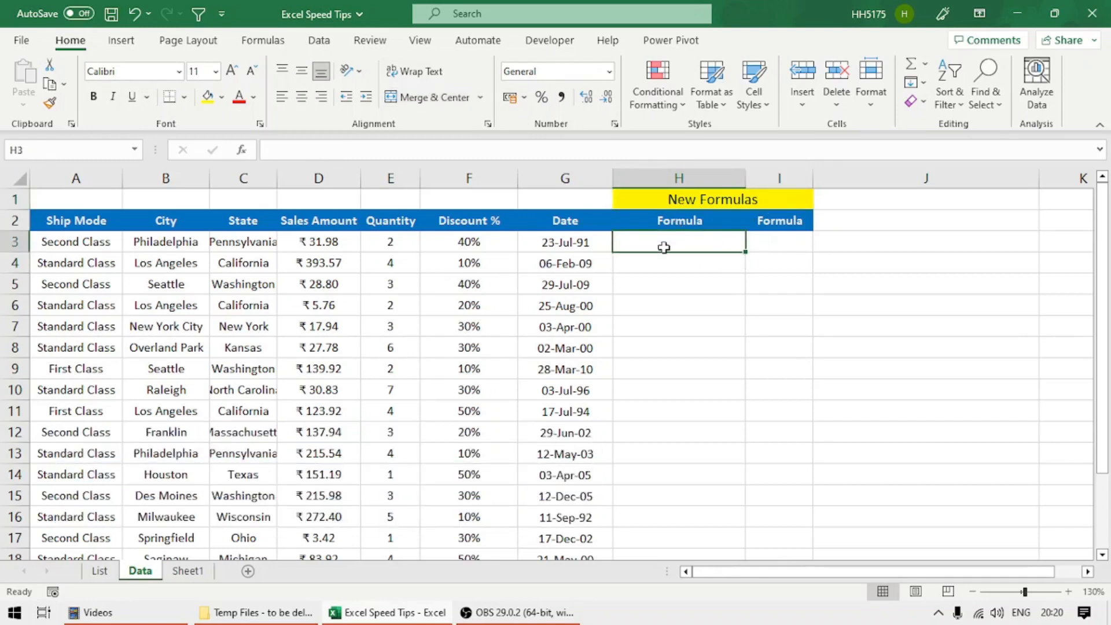
{"action": "left_click_drag", "start_coordinate": [664, 242], "coordinate": [778, 451]}
{"action": "left_click", "coordinate": [680, 248]}
Step: Turn filters on for the row 2 headers, and turn them off again
{"action": "key", "text": "Up"}
{"action": "key", "text": "ctrl+shift+l"}
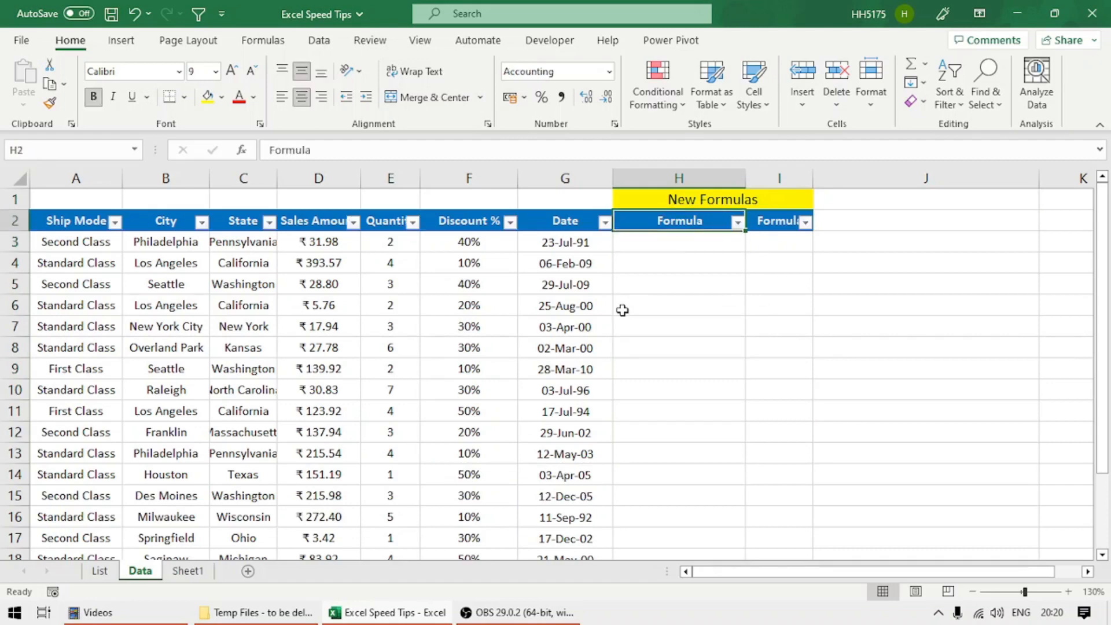
{"action": "key", "text": "ctrl+shift+l"}
{"action": "key", "text": "Up"}
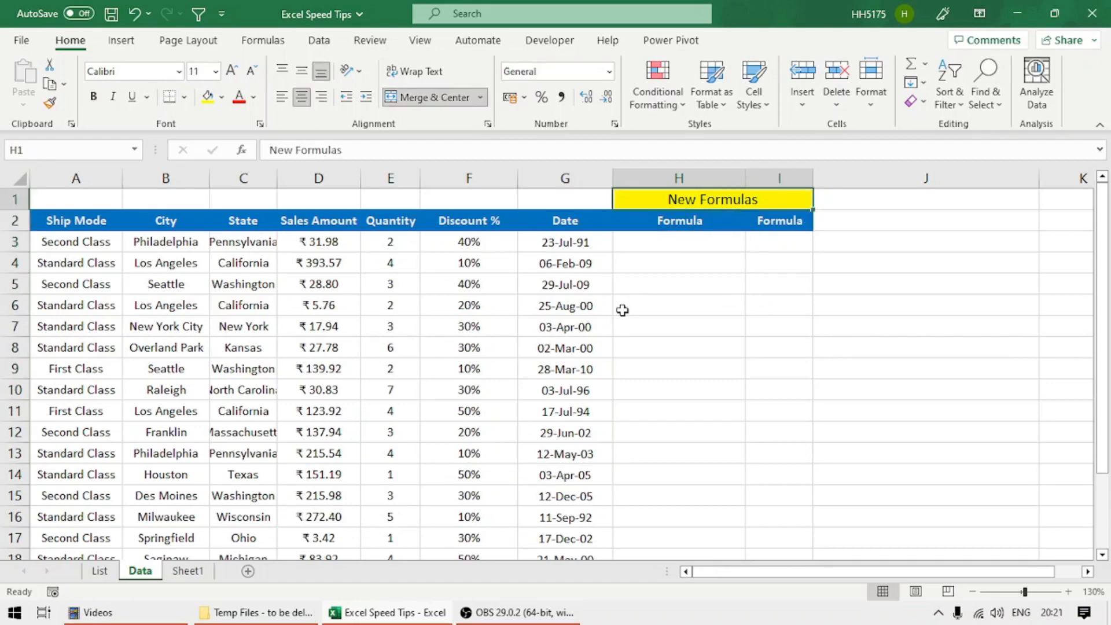
Step: Move between the merged title and the row 2 headers and select column H to check how merging affects selection
{"action": "key", "text": "Down"}
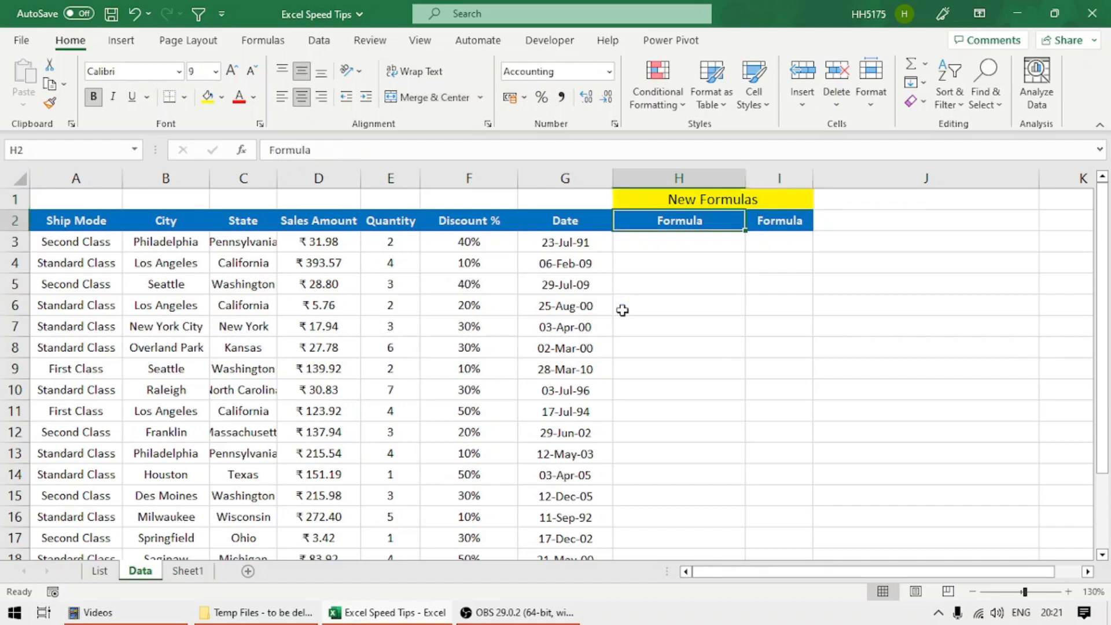
{"action": "key", "text": "Up"}
{"action": "key", "text": "Down"}
{"action": "key", "text": "ctrl+Left"}
{"action": "key", "text": "ctrl+Right"}
{"action": "key", "text": "Left"}
{"action": "key", "text": "ctrl+space"}
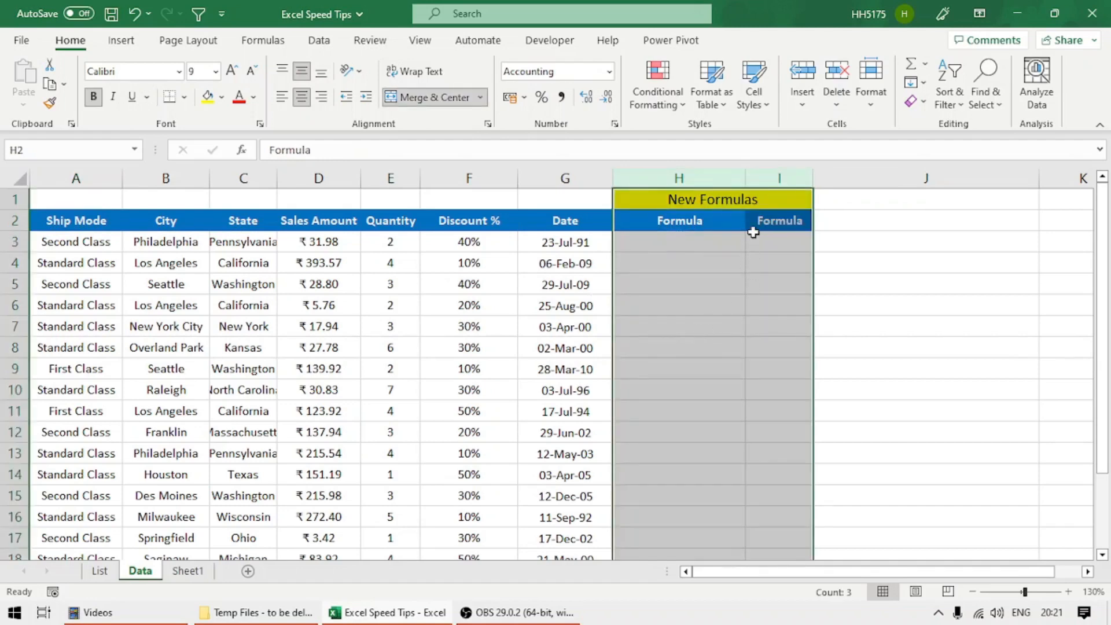
{"action": "left_click", "coordinate": [709, 222]}
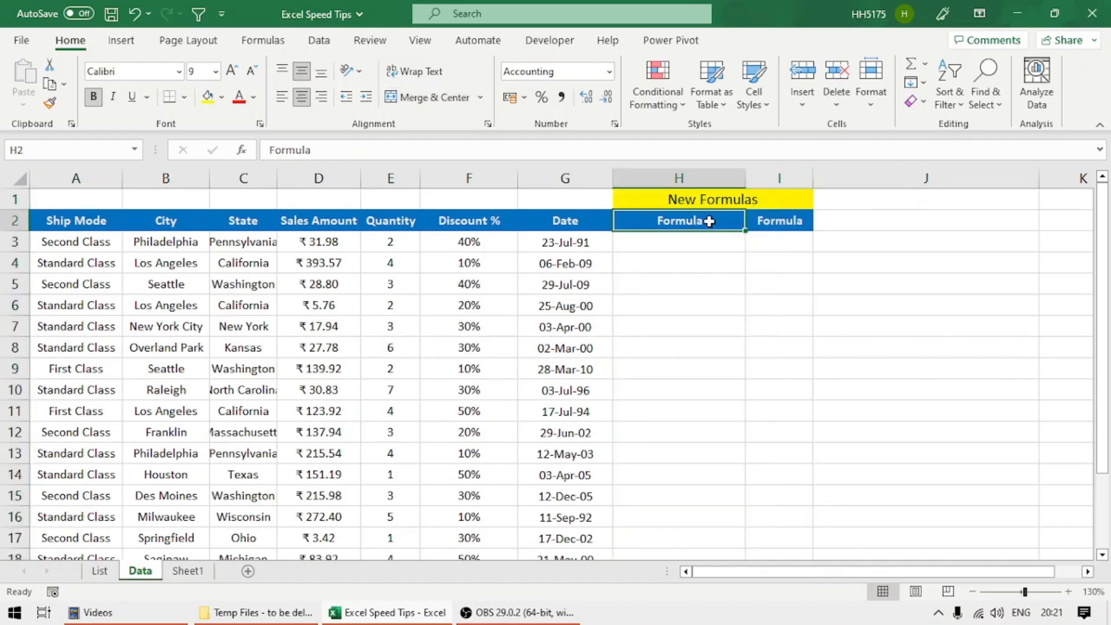
{"action": "left_click", "coordinate": [702, 178]}
{"action": "left_click", "coordinate": [720, 198]}
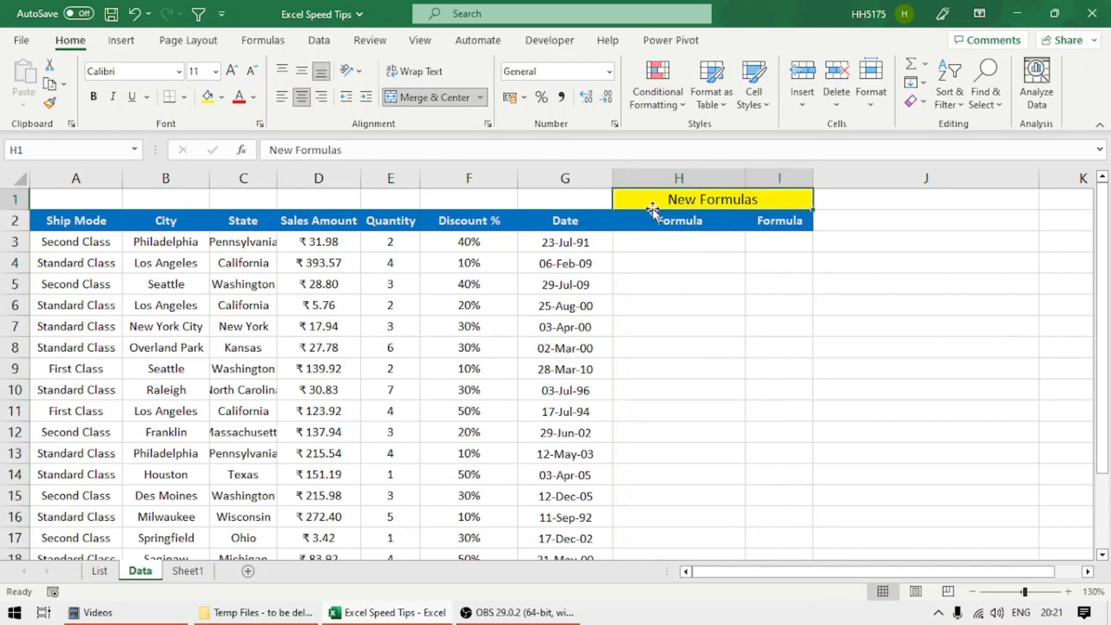
{"action": "left_click", "coordinate": [686, 221]}
Step: Unmerge the New Formulas title cell and check the selection of H1 and I1 separately and together
{"action": "left_click", "coordinate": [698, 204]}
{"action": "key", "text": "alt+h"}
{"action": "key", "text": "m"}
{"action": "key", "text": "u"}
{"action": "key", "text": "Right"}
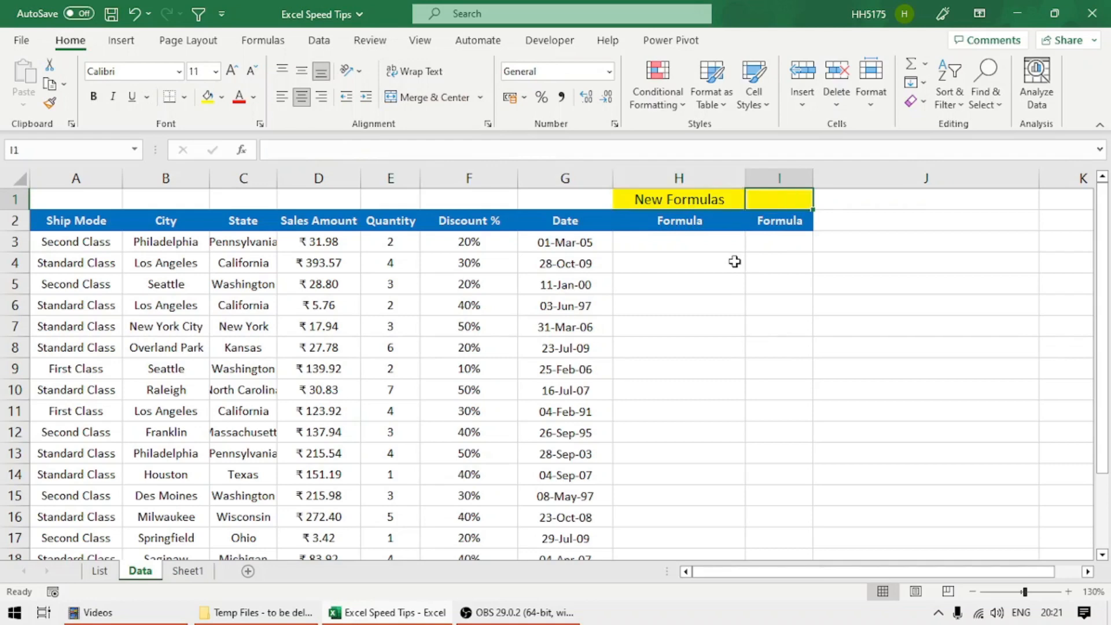
{"action": "key", "text": "Left"}
{"action": "key", "text": "shift+Right"}
{"action": "key", "text": "Right"}
{"action": "key", "text": "Left"}
{"action": "key", "text": "shift+Right"}
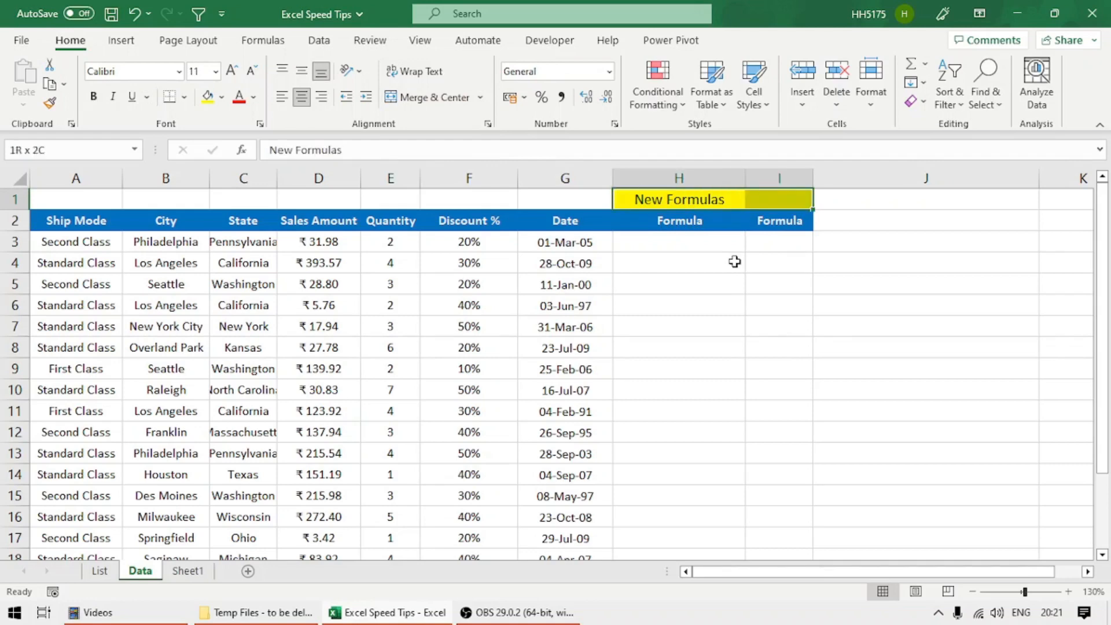
{"action": "left_click", "coordinate": [735, 261]}
Step: Set the horizontal text alignment of H1:I1 to Center Across Selection
{"action": "left_click_drag", "start_coordinate": [660, 203], "coordinate": [776, 203]}
{"action": "key", "text": "ctrl+1"}
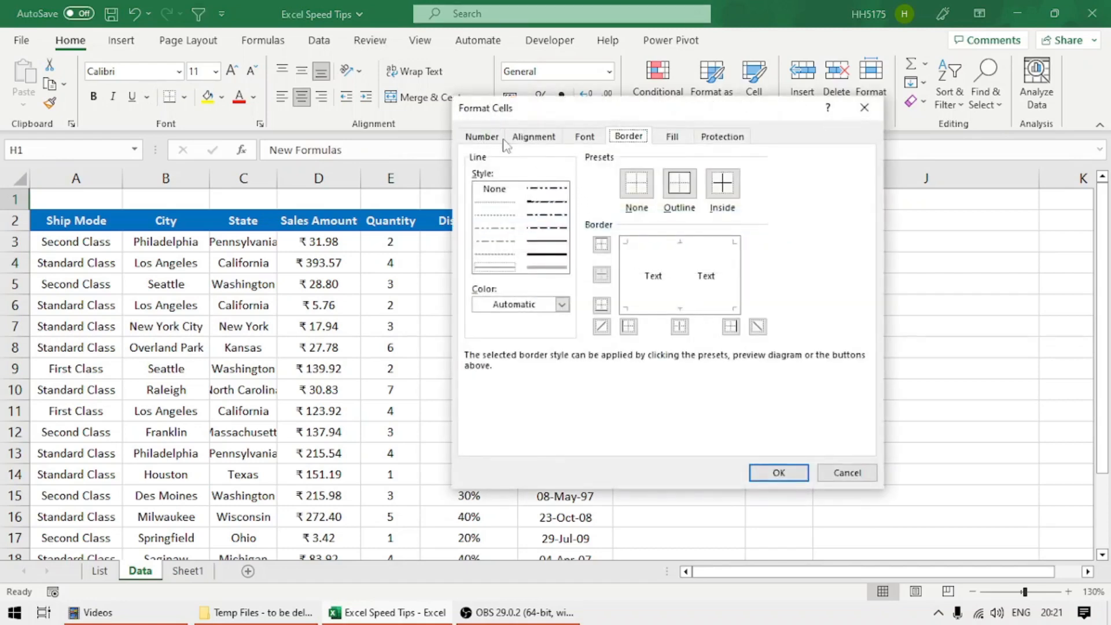
{"action": "left_click", "coordinate": [544, 144]}
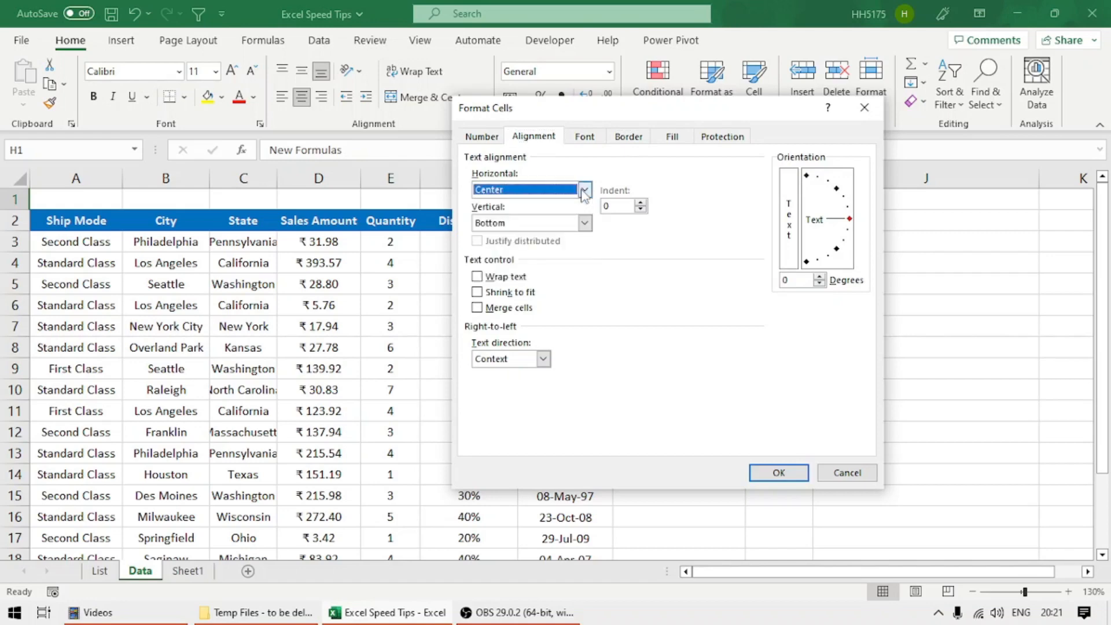
{"action": "left_click", "coordinate": [585, 191]}
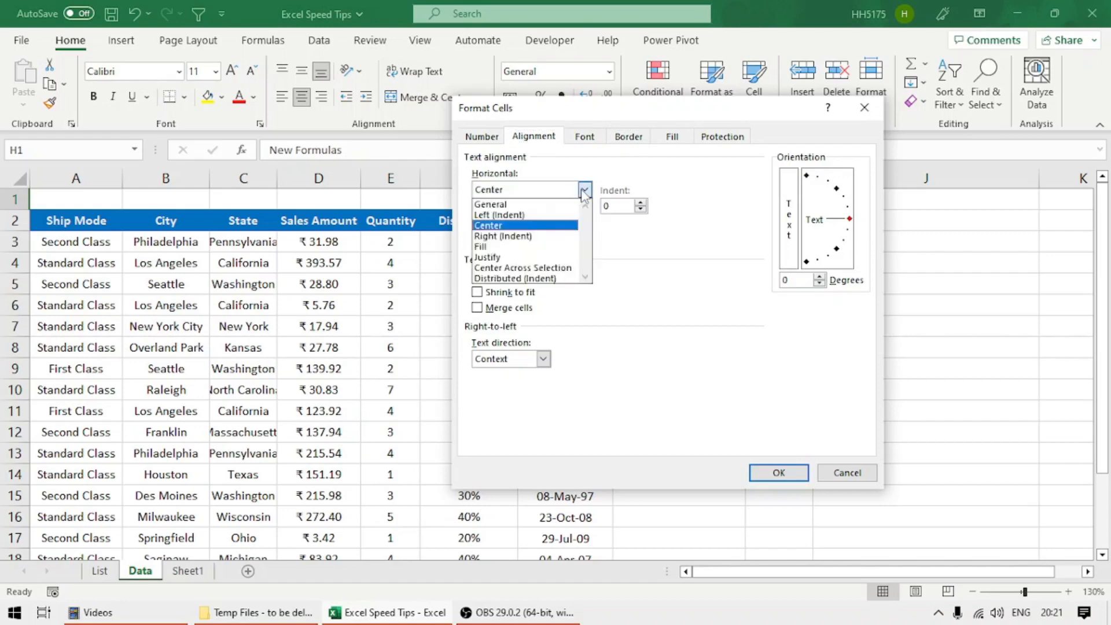
{"action": "left_click", "coordinate": [541, 270]}
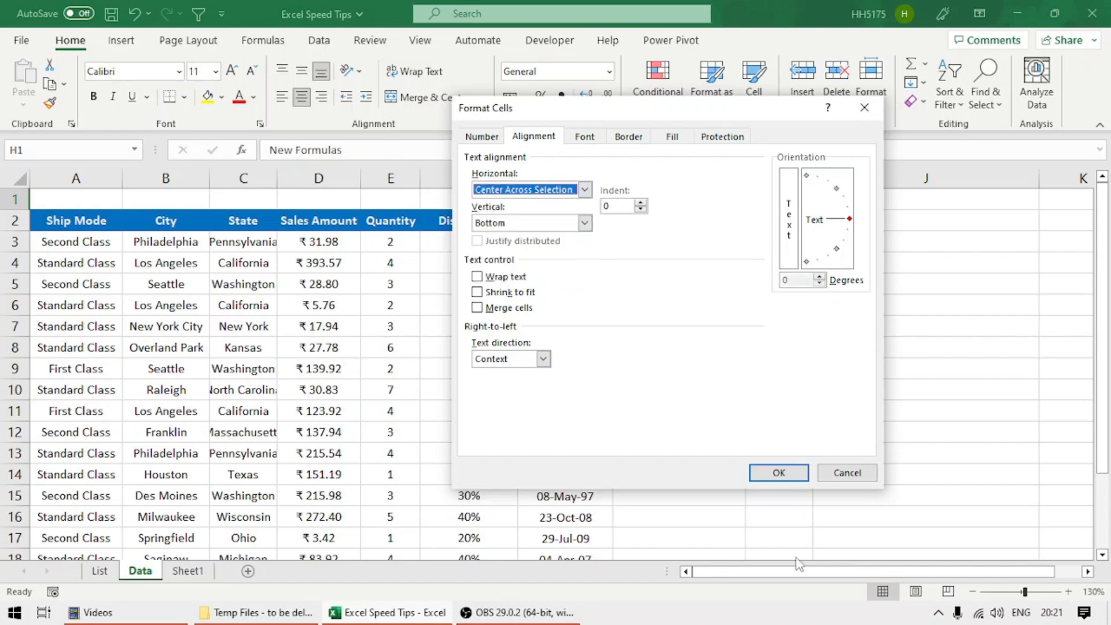
{"action": "left_click", "coordinate": [782, 474]}
Step: Select H1 and I1 together and individually to check how the title cells behave without merging
{"action": "left_click", "coordinate": [728, 255]}
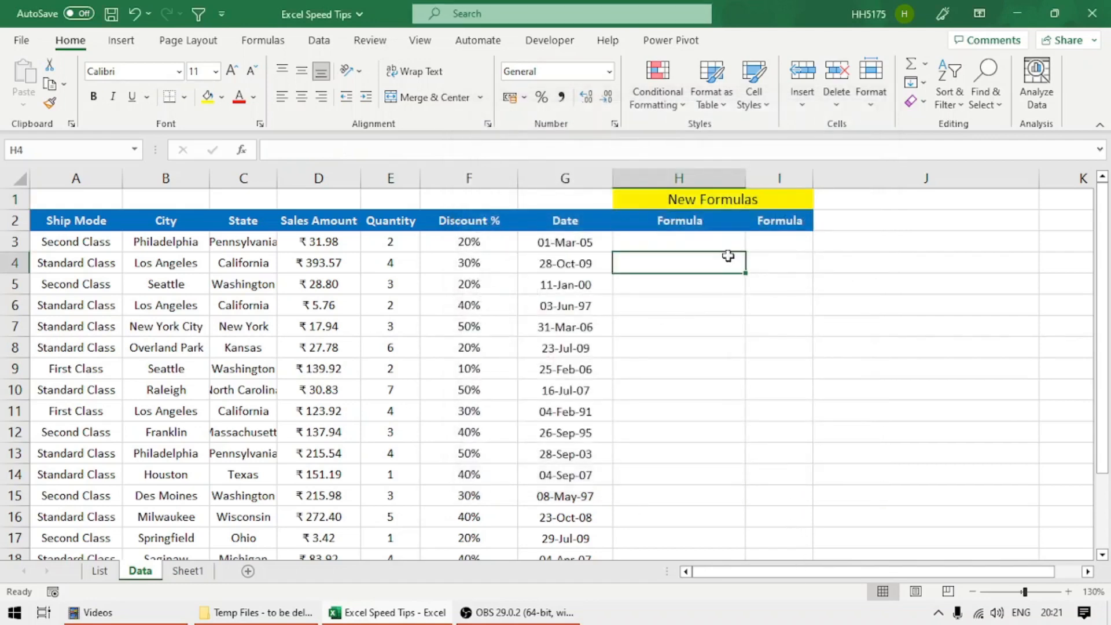
{"action": "left_click_drag", "start_coordinate": [670, 199], "coordinate": [780, 202]}
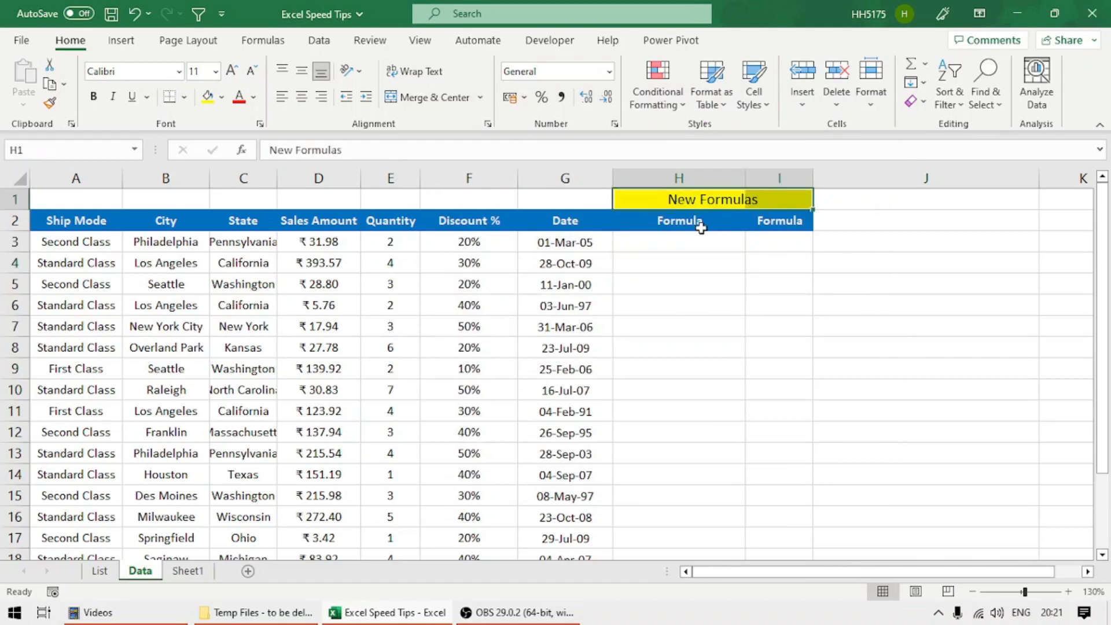
{"action": "left_click", "coordinate": [678, 238]}
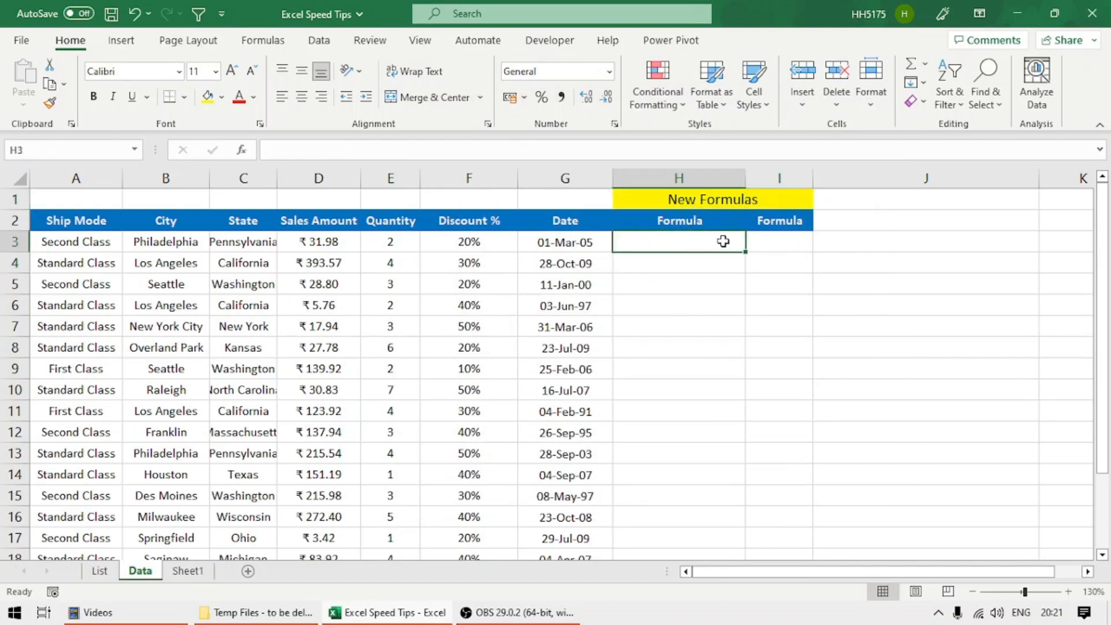
{"action": "left_click", "coordinate": [714, 196]}
{"action": "left_click", "coordinate": [783, 200]}
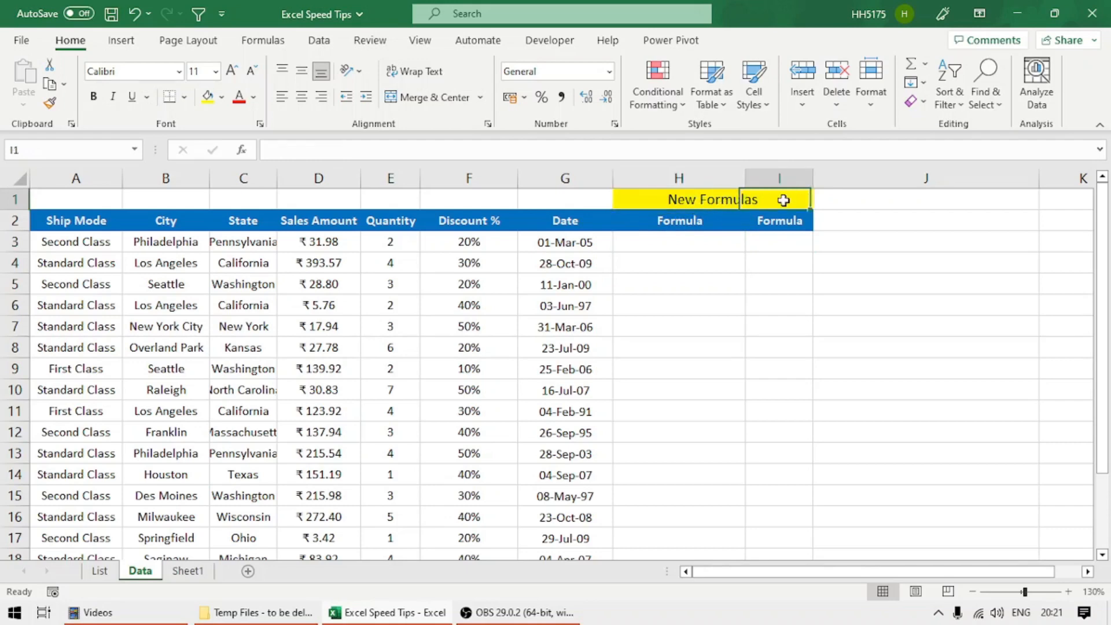
{"action": "left_click", "coordinate": [670, 198]}
{"action": "left_click", "coordinate": [777, 197]}
{"action": "left_click", "coordinate": [666, 198]}
{"action": "left_click", "coordinate": [774, 196]}
{"action": "left_click", "coordinate": [663, 250]}
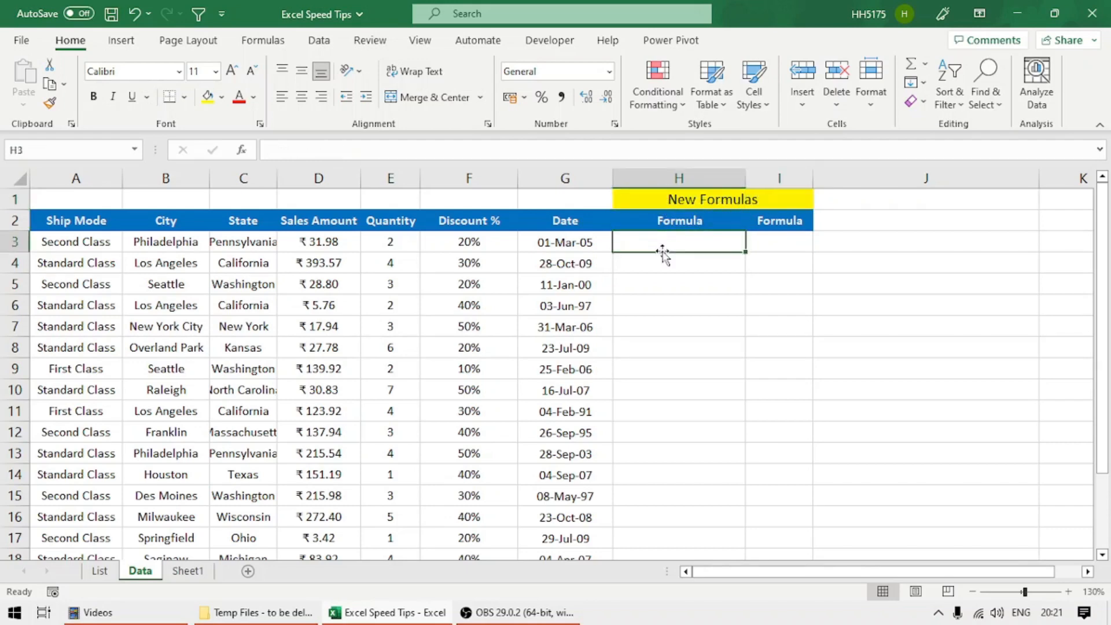
{"action": "left_click", "coordinate": [666, 200]}
{"action": "left_click", "coordinate": [772, 203]}
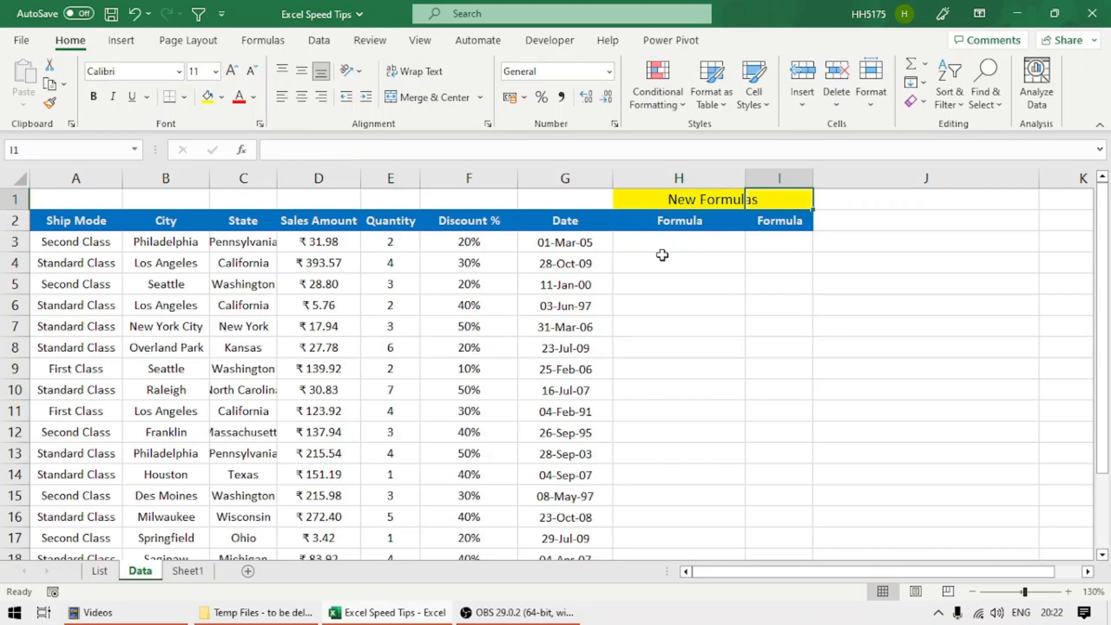
Step: Select column I on its own, try deleting it, and undo the deletion
{"action": "key", "text": "ctrl+space"}
{"action": "left_click", "coordinate": [777, 308]}
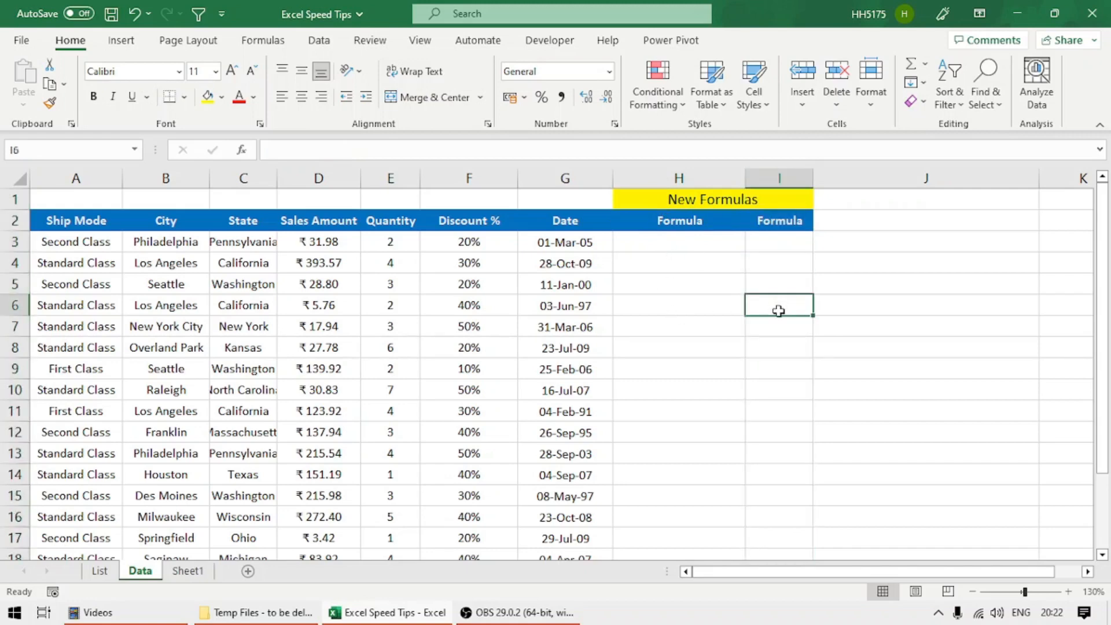
{"action": "key", "text": "ctrl+space"}
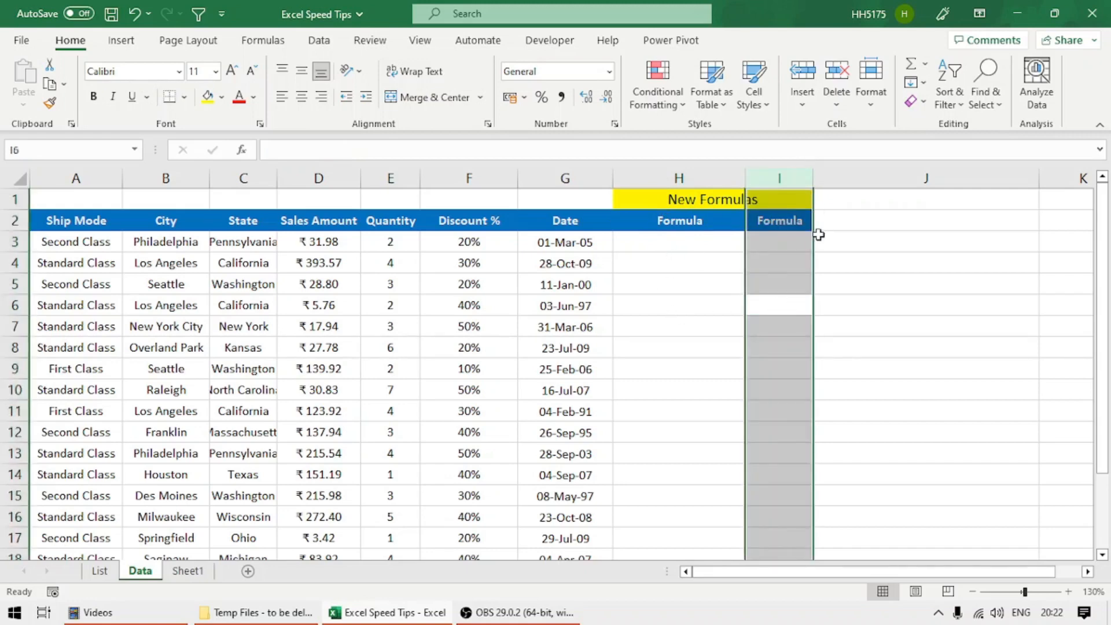
{"action": "key", "text": "ctrl+minus"}
{"action": "key", "text": "ctrl+z"}
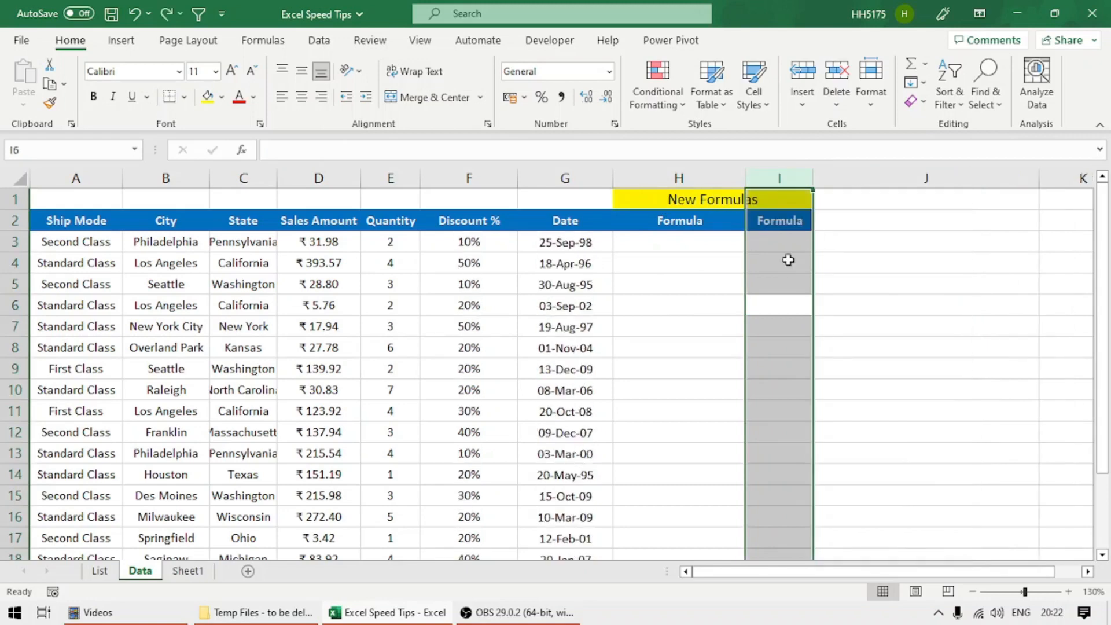
Step: Merge and center H1:I1 again and select column H to check how the merged title affects the selection
{"action": "left_click_drag", "start_coordinate": [661, 201], "coordinate": [792, 201]}
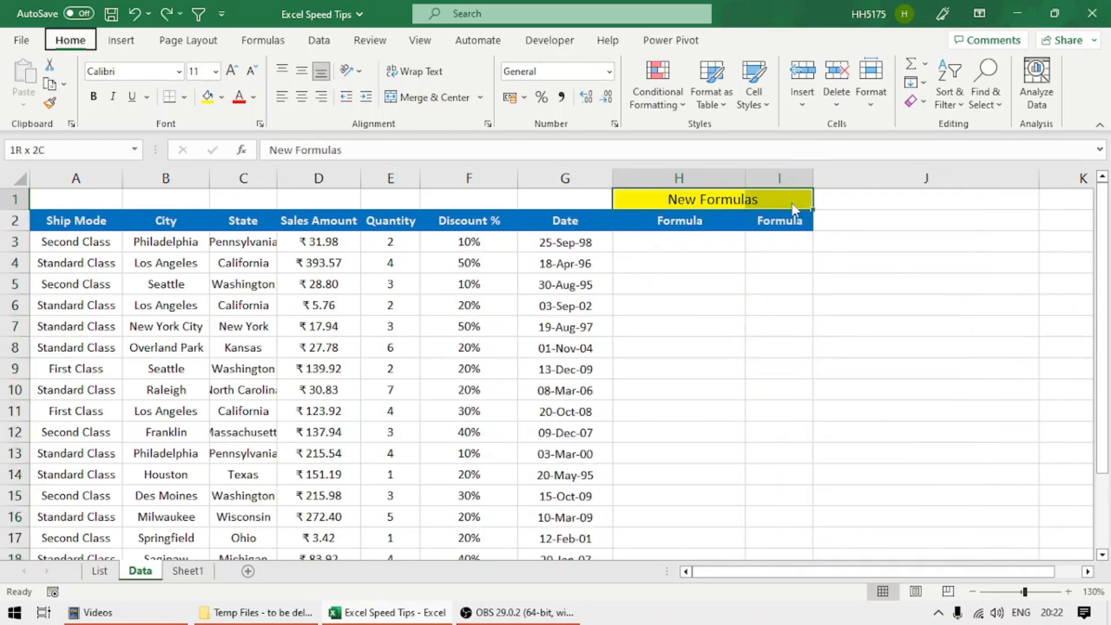
{"action": "left_click", "coordinate": [711, 305]}
{"action": "key", "text": "ctrl+space"}
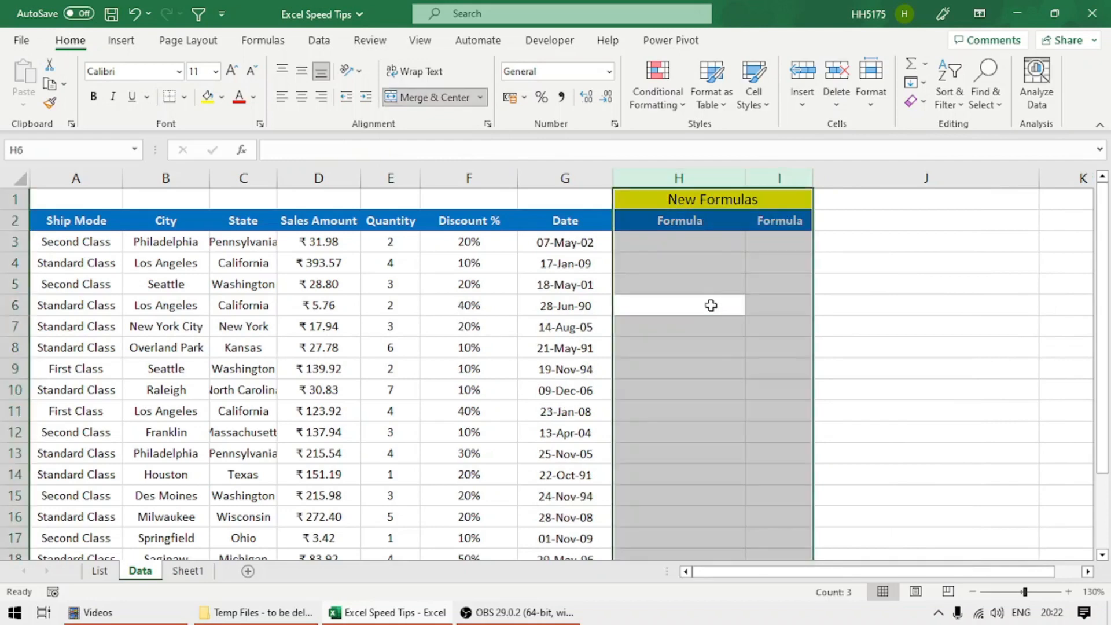
{"action": "left_click", "coordinate": [776, 297]}
{"action": "left_click", "coordinate": [682, 277]}
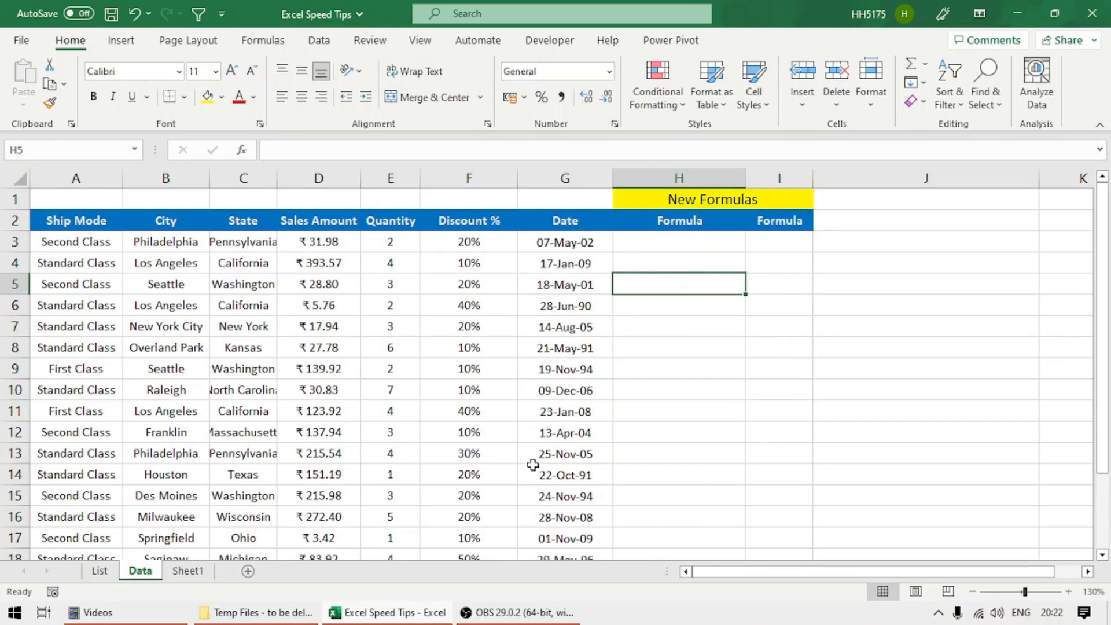
Step: Save the workbook on the List sheet and filter the Sr No column to show only 7
{"action": "left_click", "coordinate": [109, 573]}
{"action": "key", "text": "ctrl+s"}
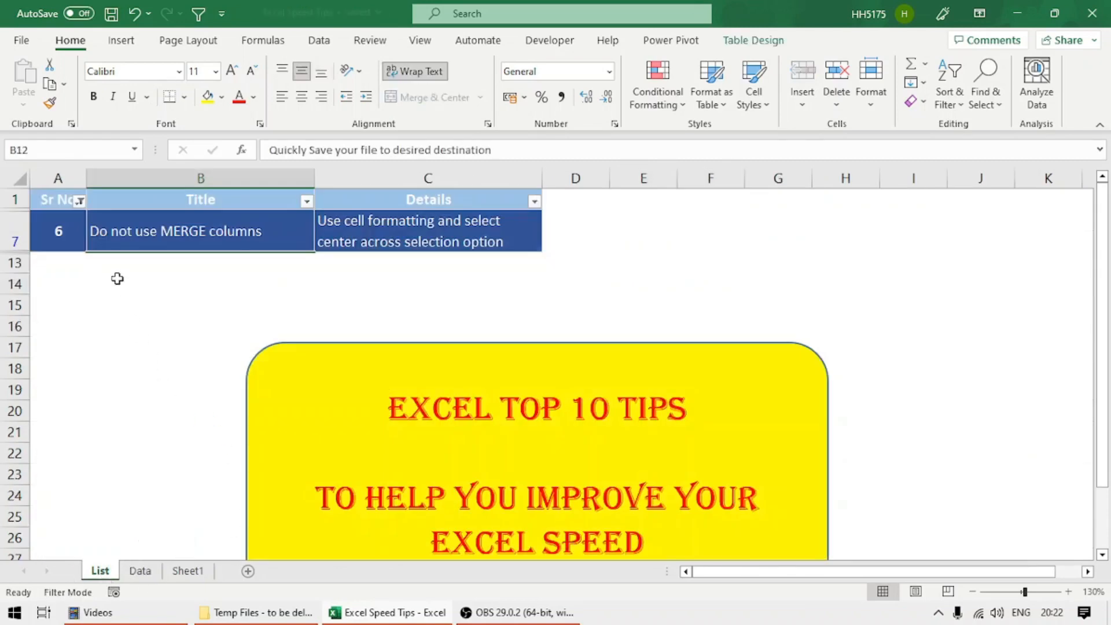
{"action": "left_click", "coordinate": [80, 201]}
{"action": "left_click", "coordinate": [57, 482]}
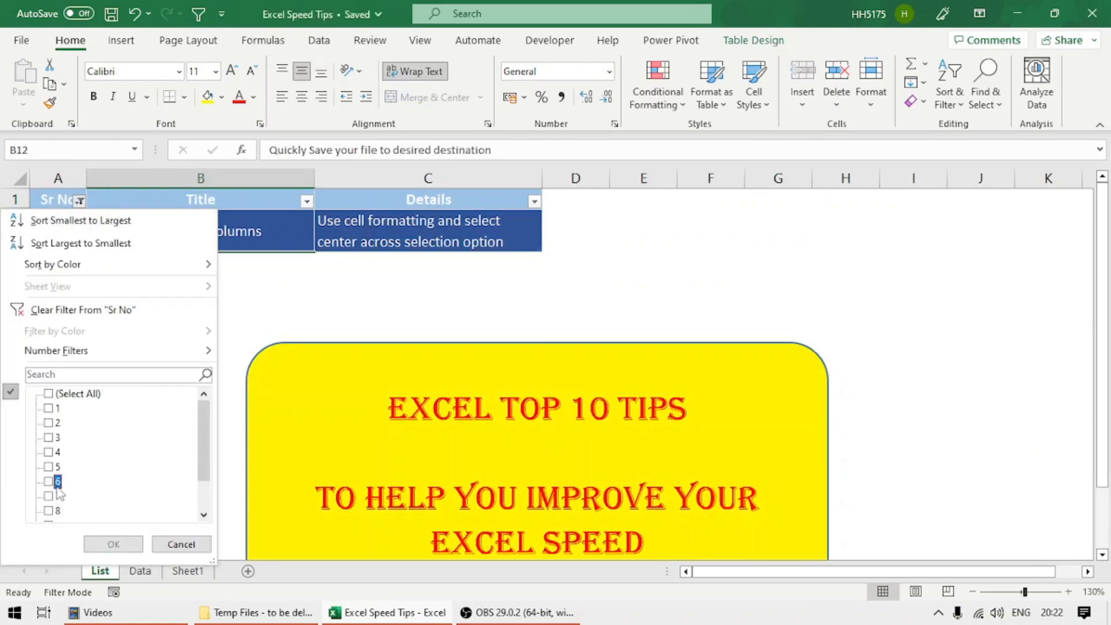
{"action": "left_click", "coordinate": [58, 497]}
{"action": "scroll", "coordinate": [65, 494], "scroll_direction": "down", "scroll_amount": 1}
{"action": "left_click", "coordinate": [114, 544]}
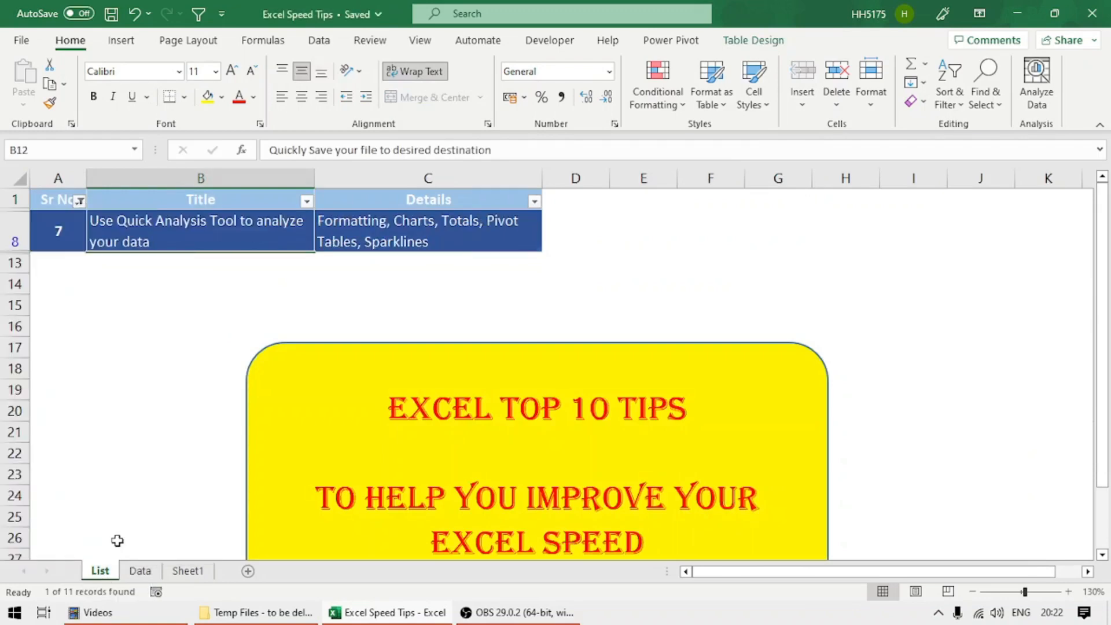
Step: Review the title and details of tip 7 in the filtered list
{"action": "left_click", "coordinate": [203, 236]}
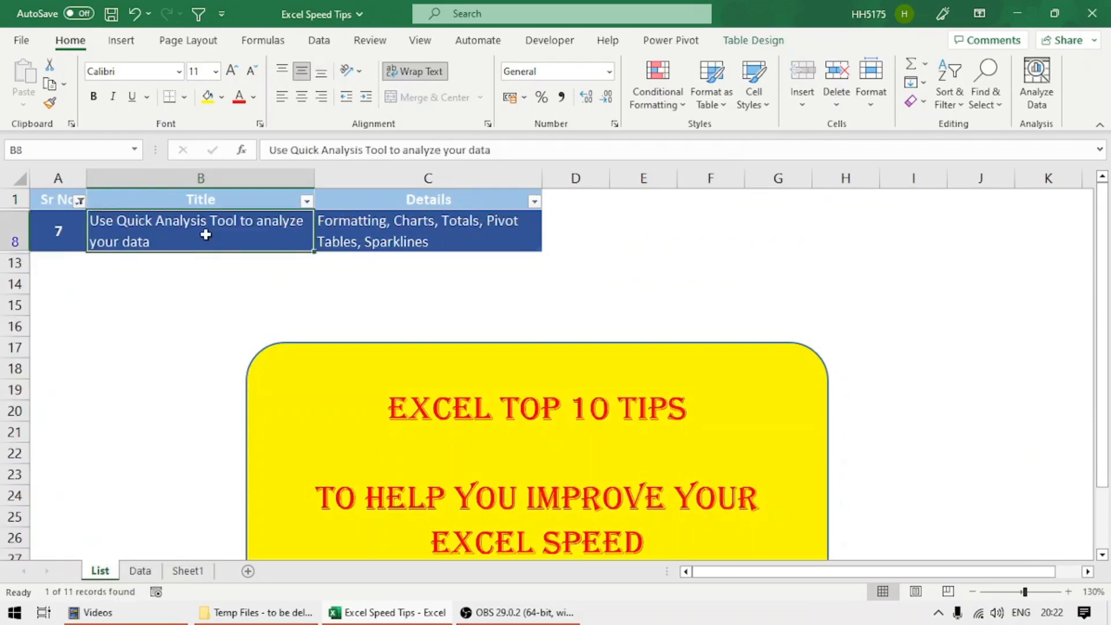
{"action": "left_click", "coordinate": [378, 236]}
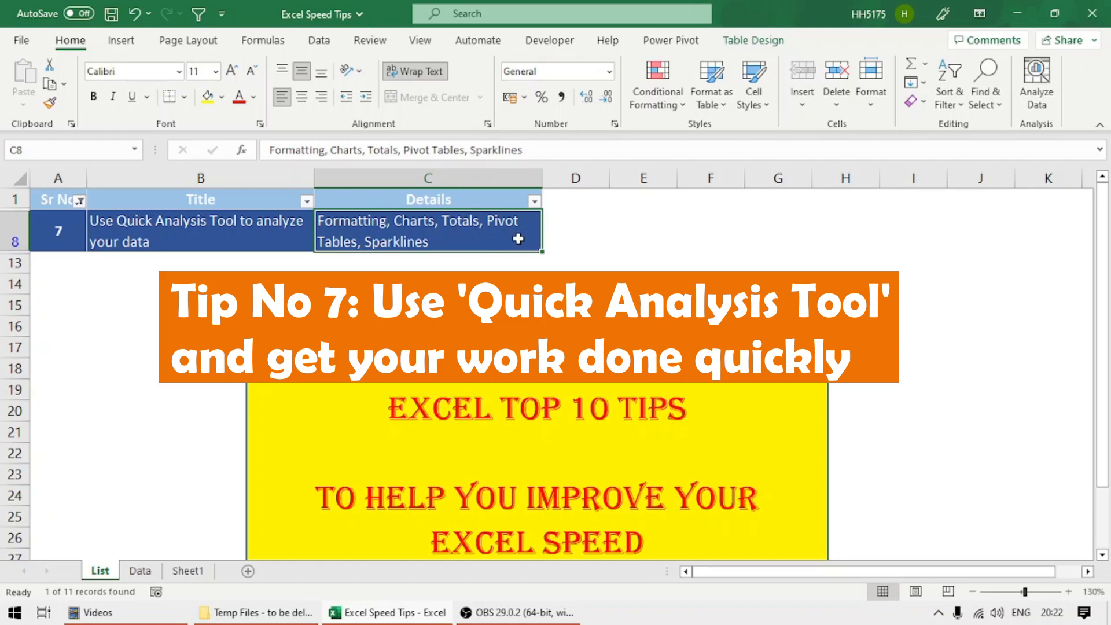
{"action": "left_click", "coordinate": [212, 241]}
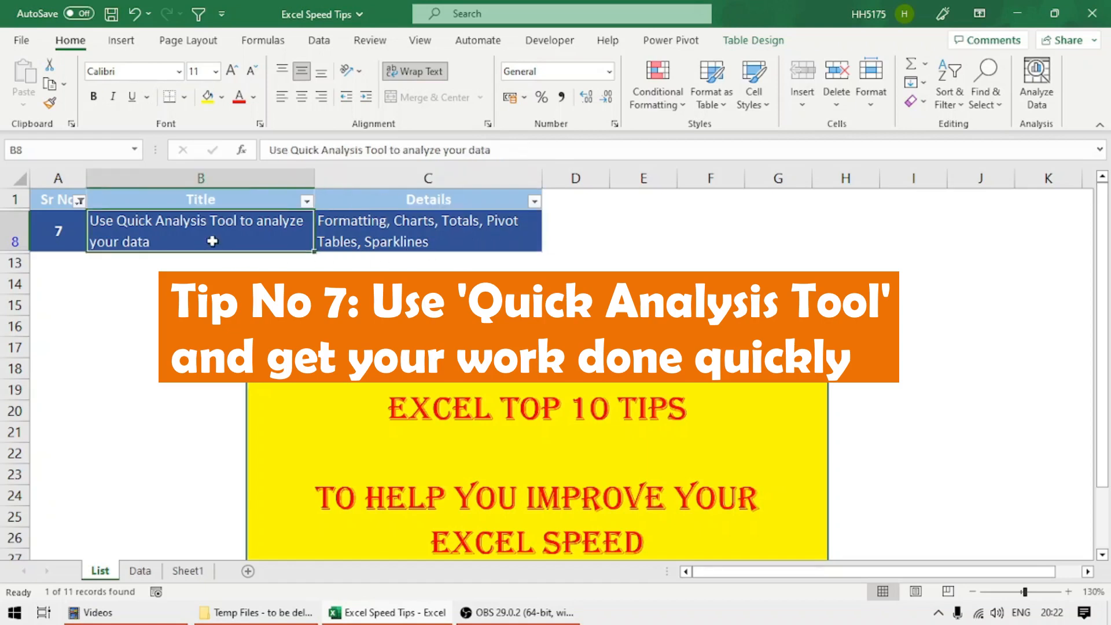
Step: Delete the New Formulas title row above the headers on the Data sheet and return to cell A1
{"action": "left_click", "coordinate": [140, 570]}
{"action": "left_click", "coordinate": [101, 229]}
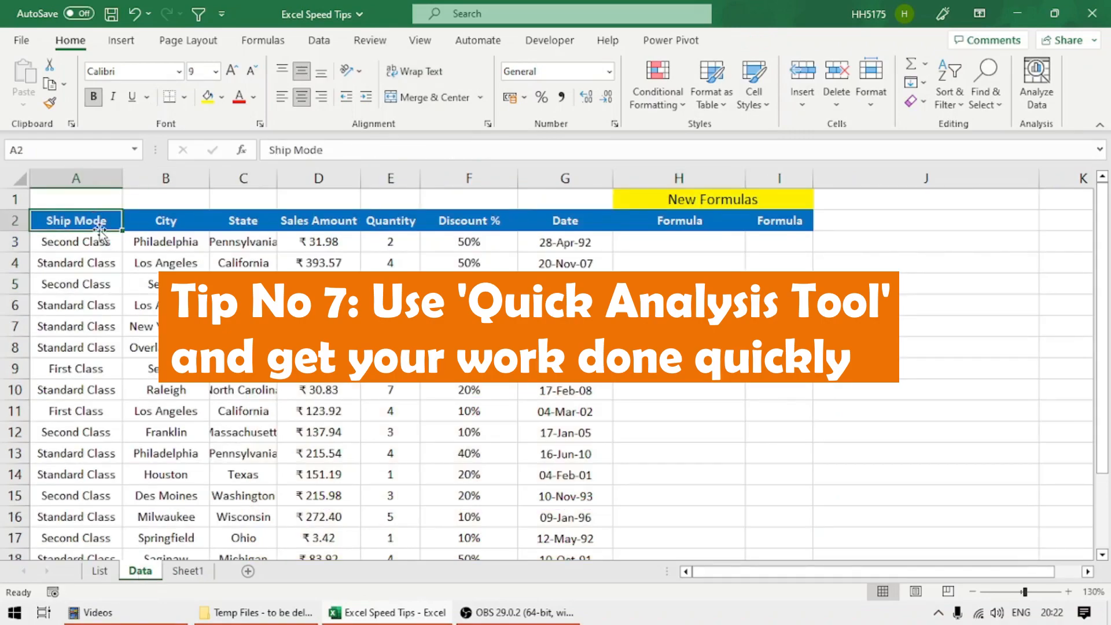
{"action": "key", "text": "Up"}
{"action": "key", "text": "shift+space"}
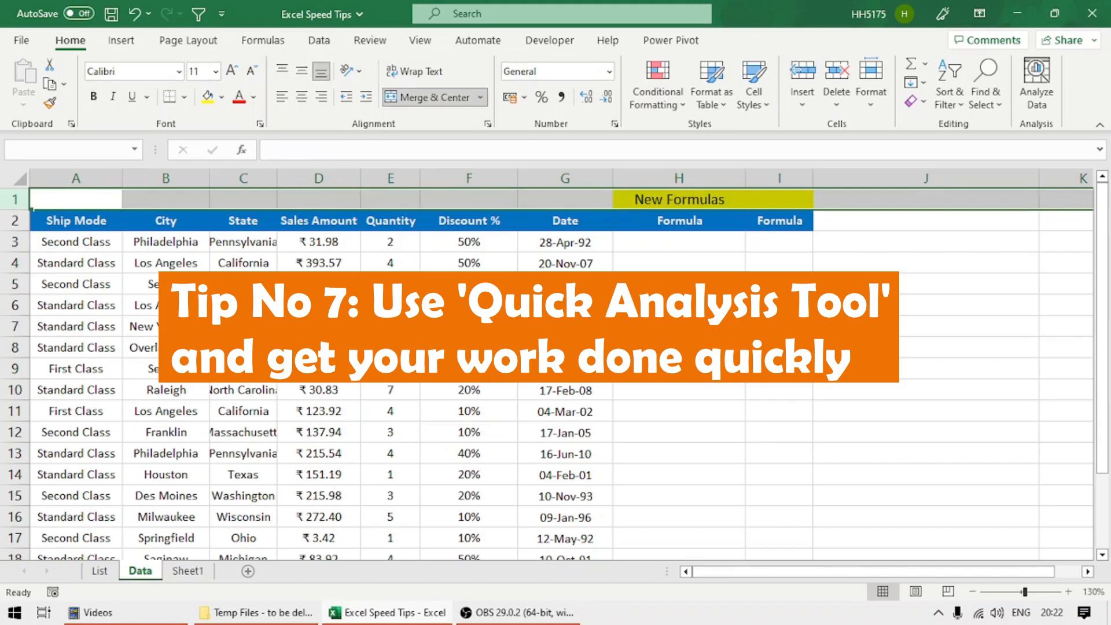
{"action": "key", "text": "ctrl+minus"}
{"action": "key", "text": "ctrl+Home"}
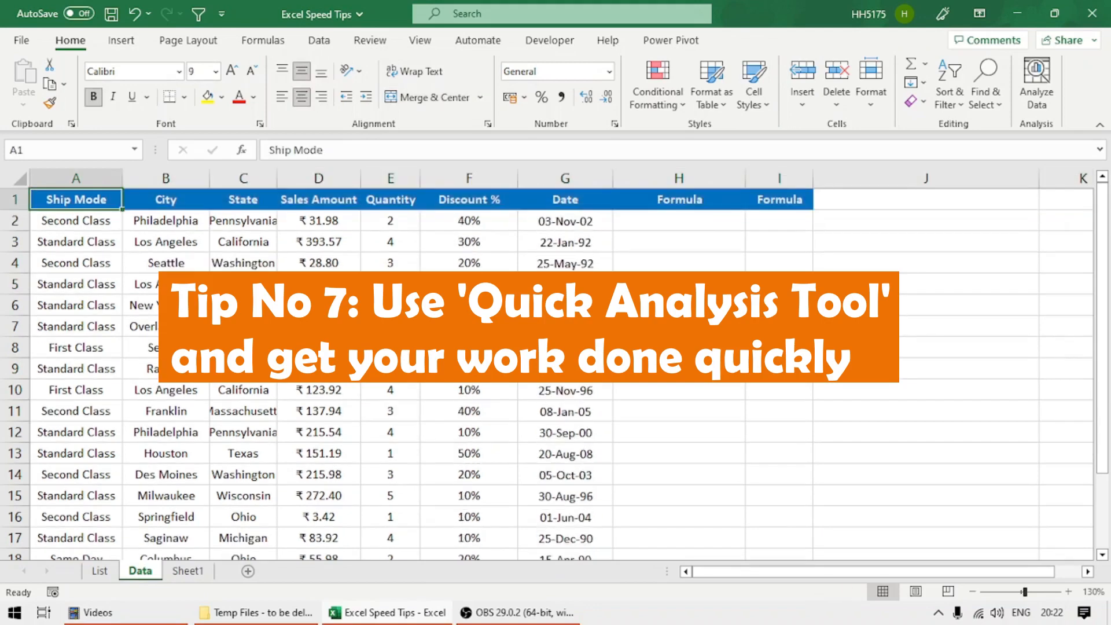
{"action": "scroll", "coordinate": [547, 365], "scroll_direction": "down", "scroll_amount": 1, "text": "ctrl"}
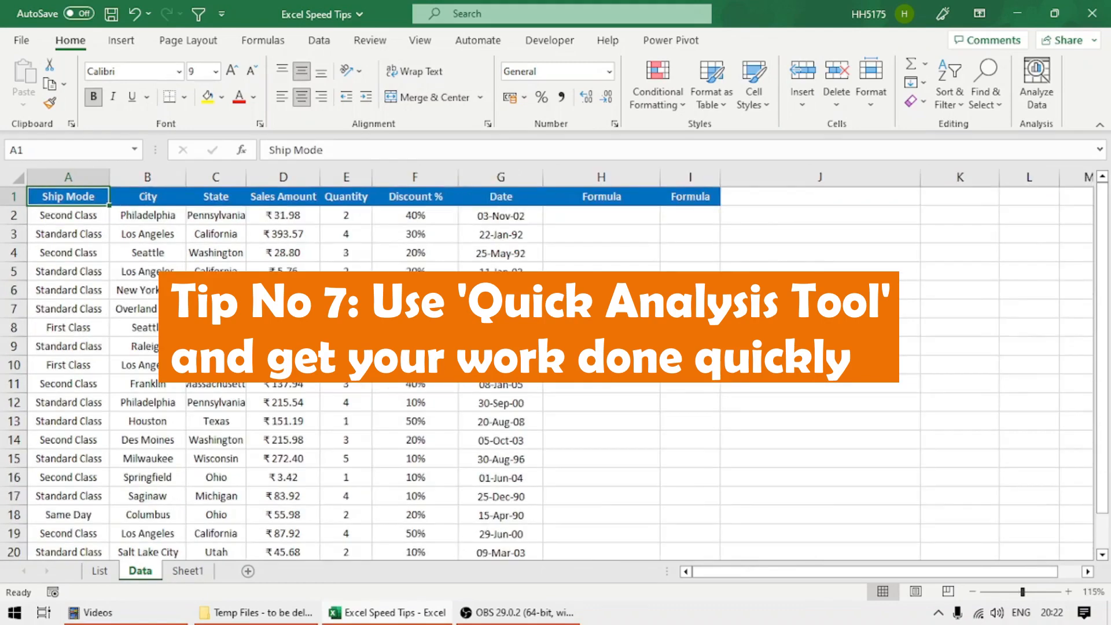
{"action": "left_click", "coordinate": [212, 215]}
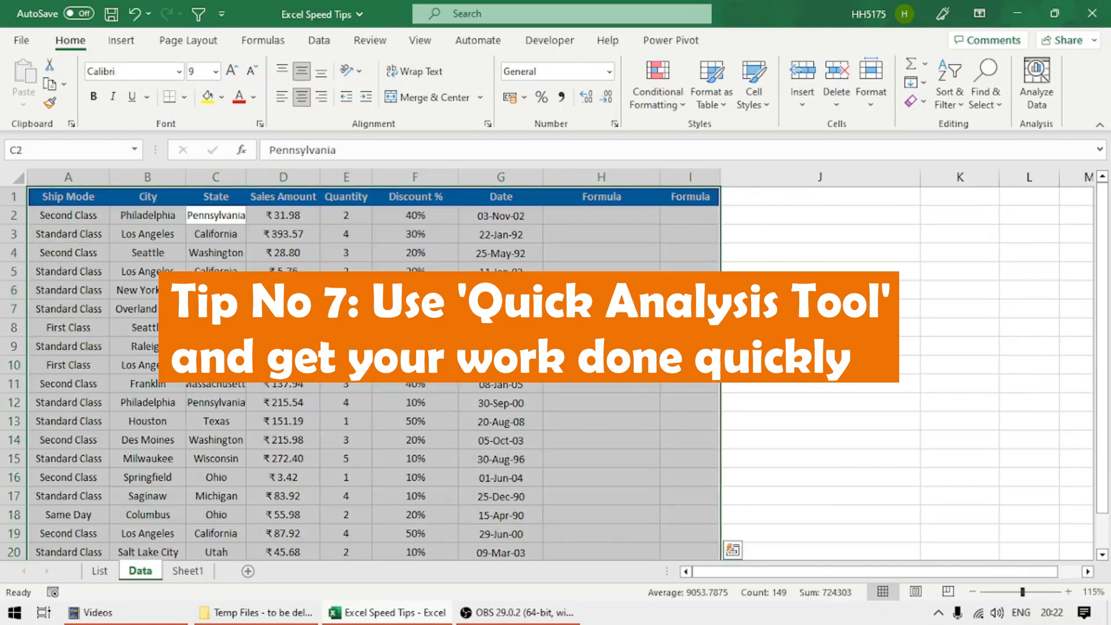
{"action": "left_click", "coordinate": [288, 271]}
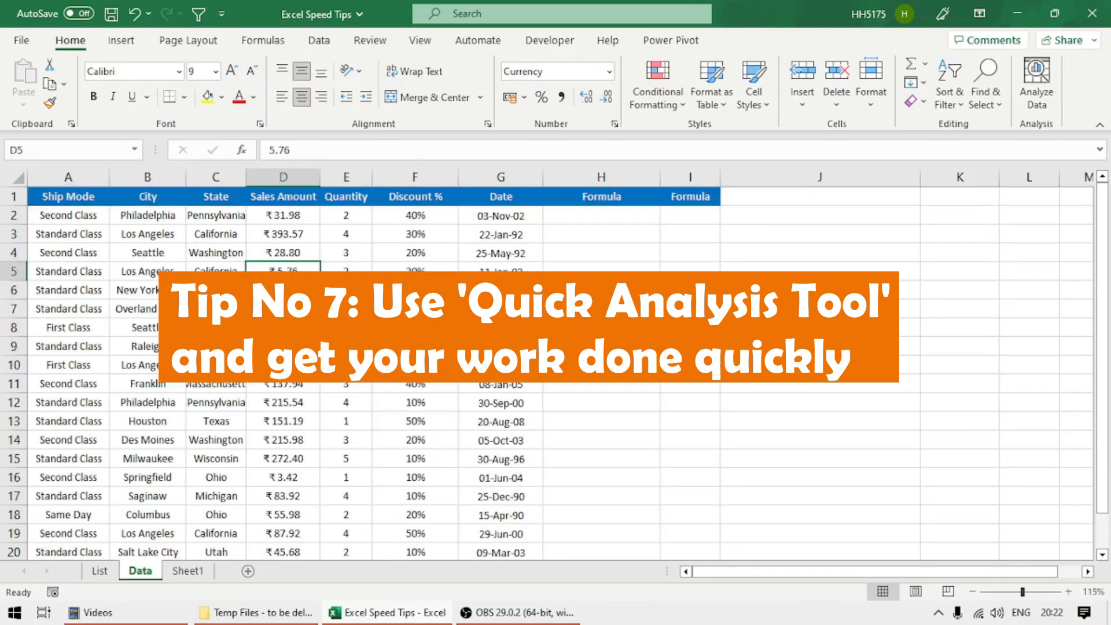
{"action": "key", "text": "alt+q"}
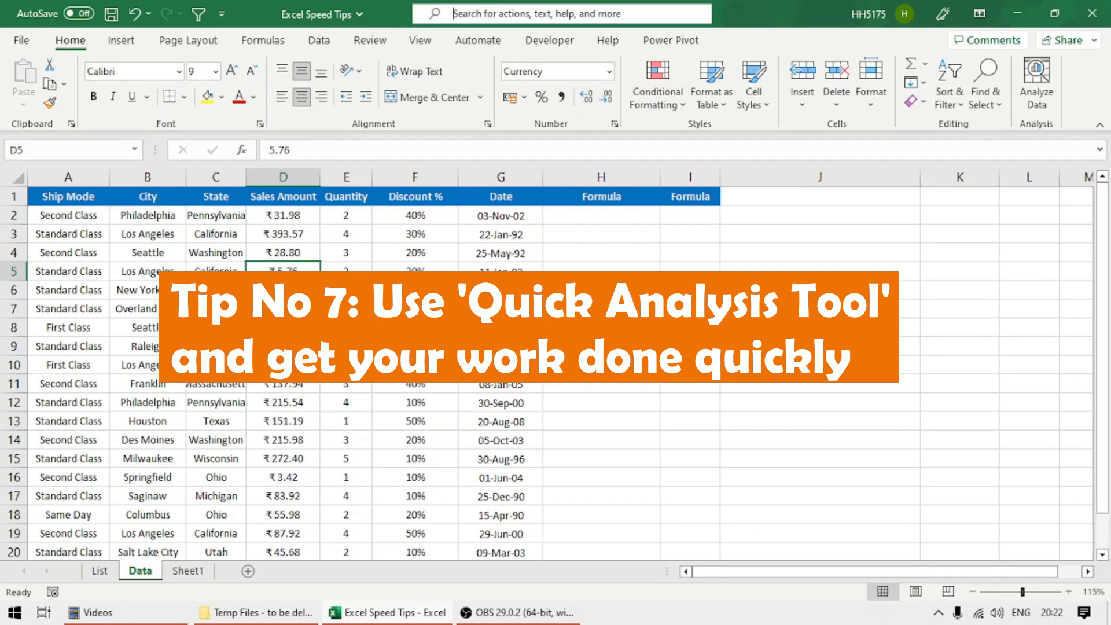
{"action": "key", "text": "Escape"}
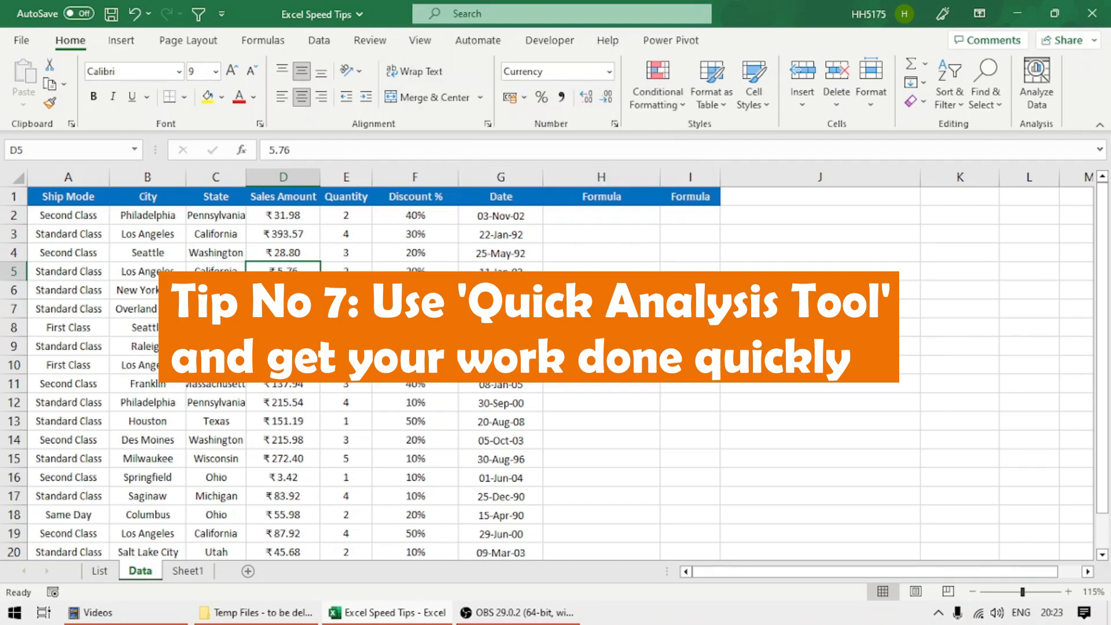
Step: Select the whole data range, apply Data Bars with the Quick Analysis tool, and undo the formatting
{"action": "left_click", "coordinate": [292, 215]}
{"action": "key", "text": "ctrl+a"}
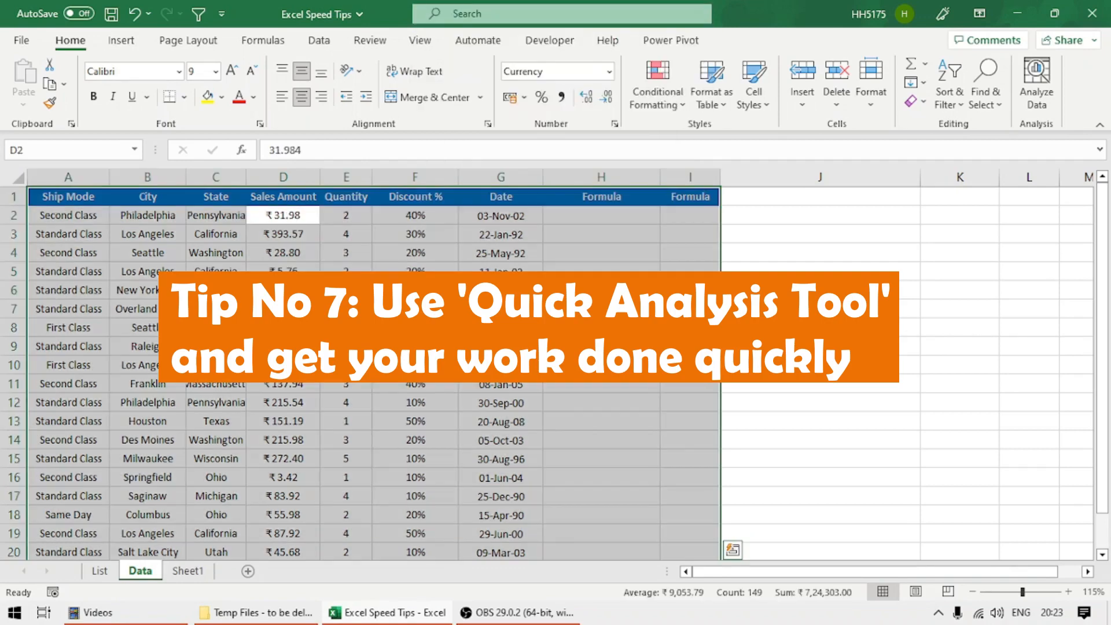
{"action": "left_click", "coordinate": [733, 549]}
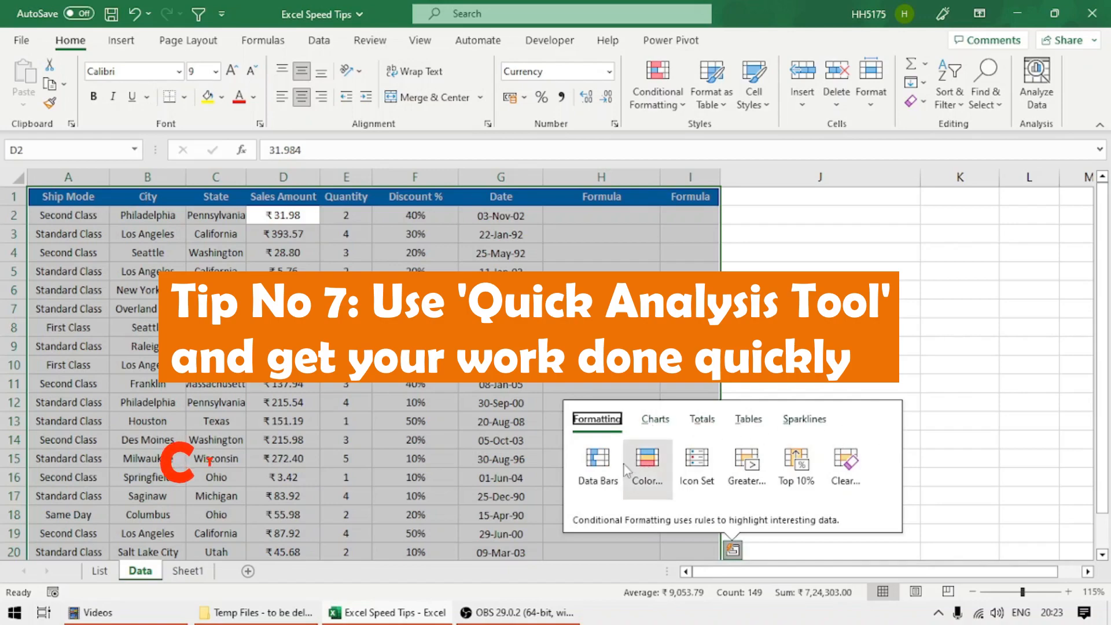
{"action": "left_click", "coordinate": [598, 462]}
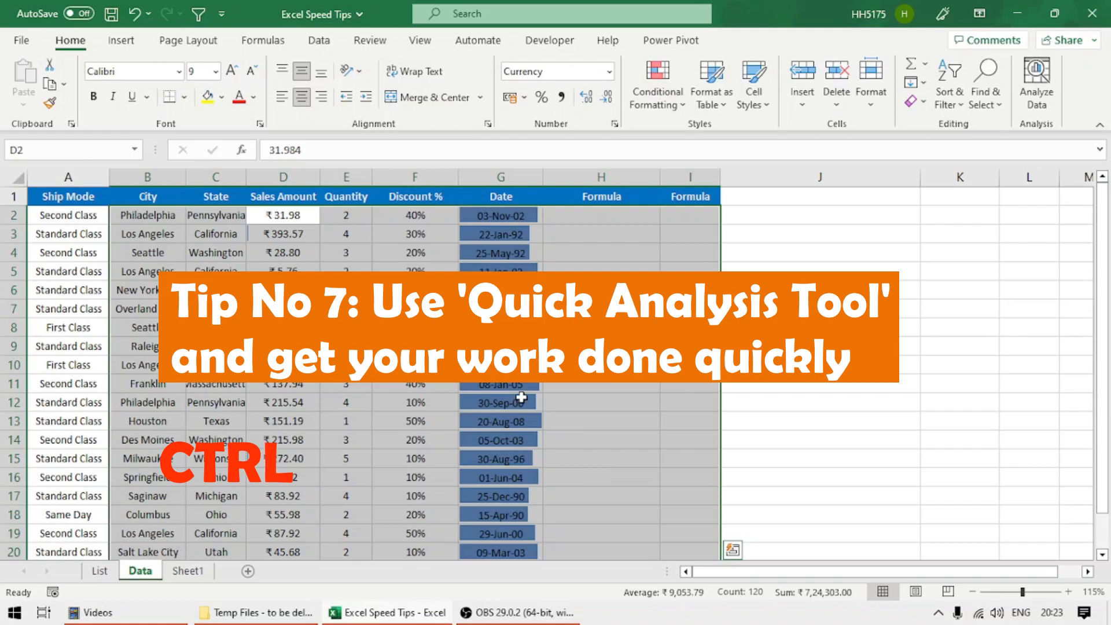
{"action": "key", "text": "ctrl+z"}
Step: Apply a color scale to the selected data with Quick Analysis and undo it
{"action": "key", "text": "ctrl+q"}
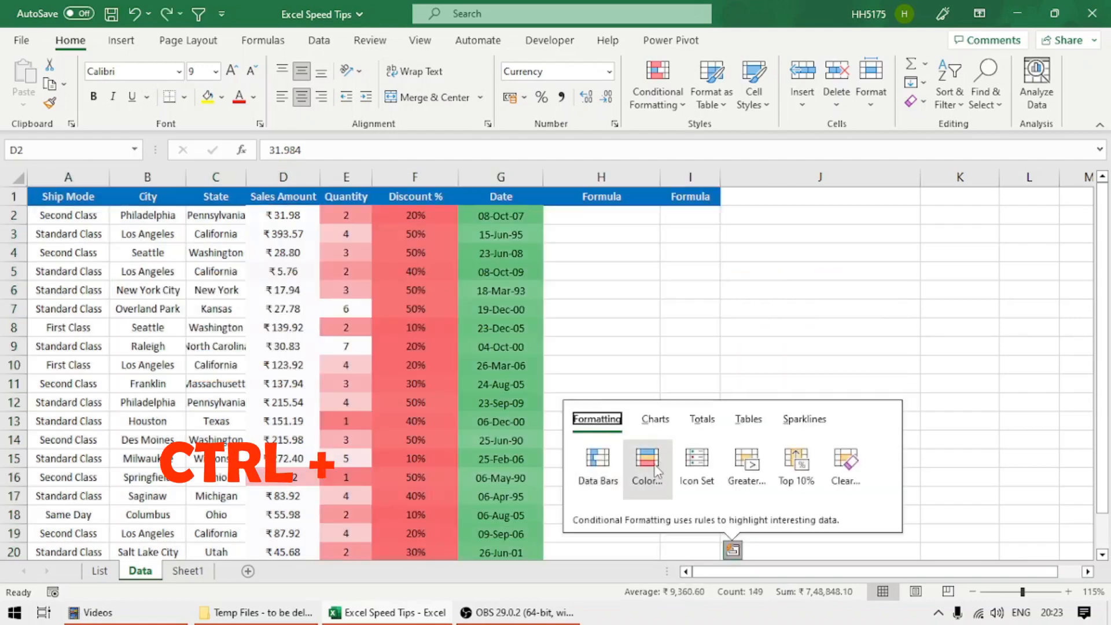
{"action": "left_click", "coordinate": [654, 464]}
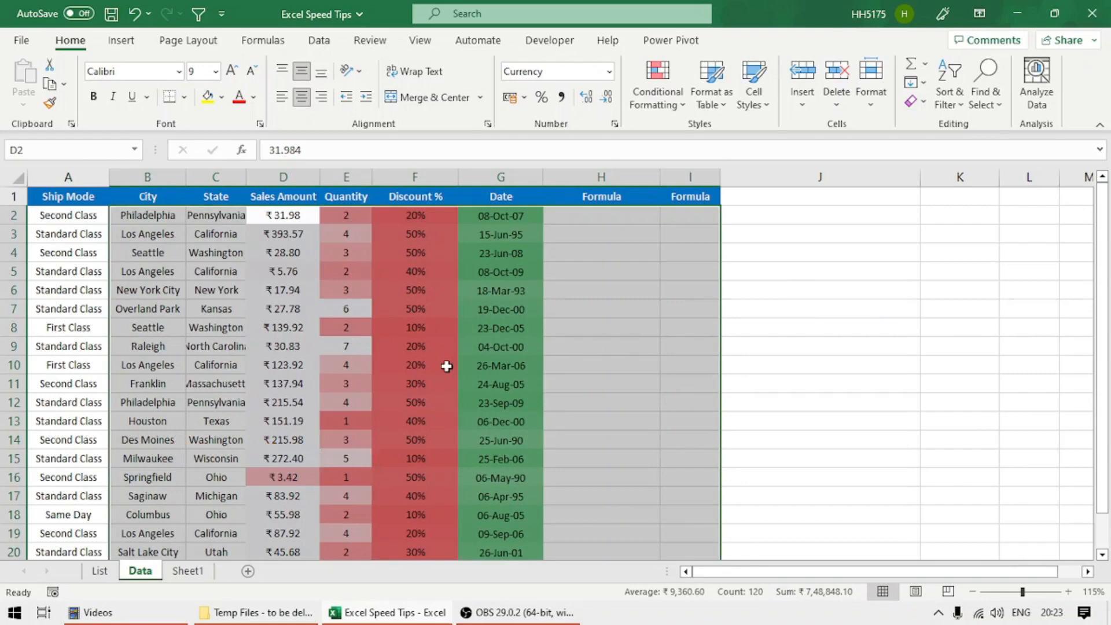
{"action": "key", "text": "ctrl+z"}
Step: Create the recommended Quick Analysis chart of average Discount % by State on a new sheet and return to the Data sheet
{"action": "key", "text": "ctrl+q"}
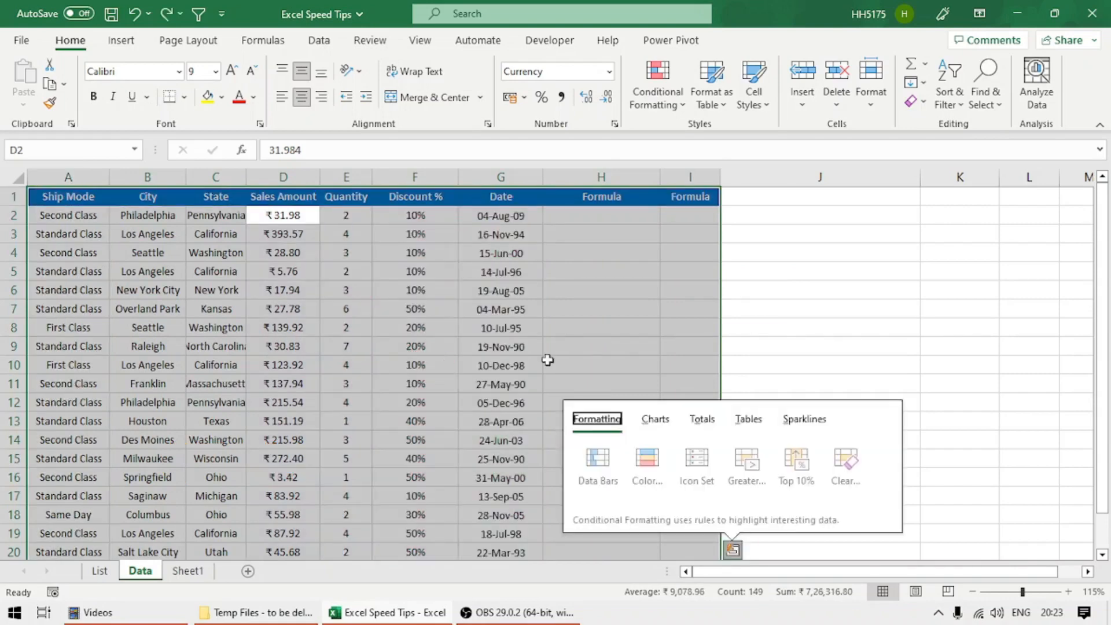
{"action": "left_click", "coordinate": [660, 425]}
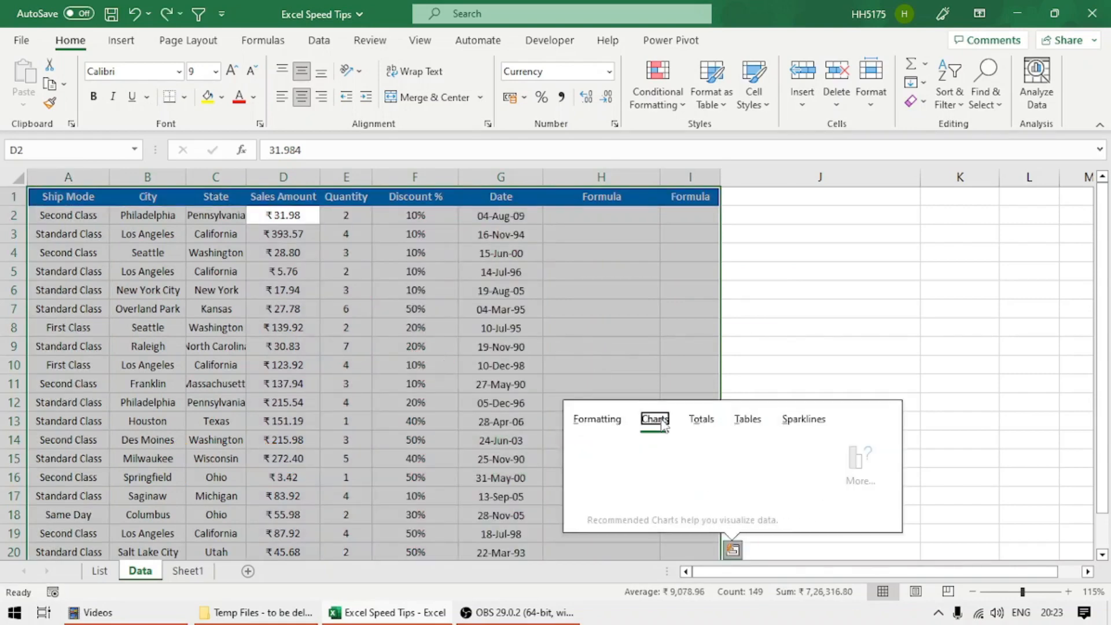
{"action": "left_click", "coordinate": [601, 467]}
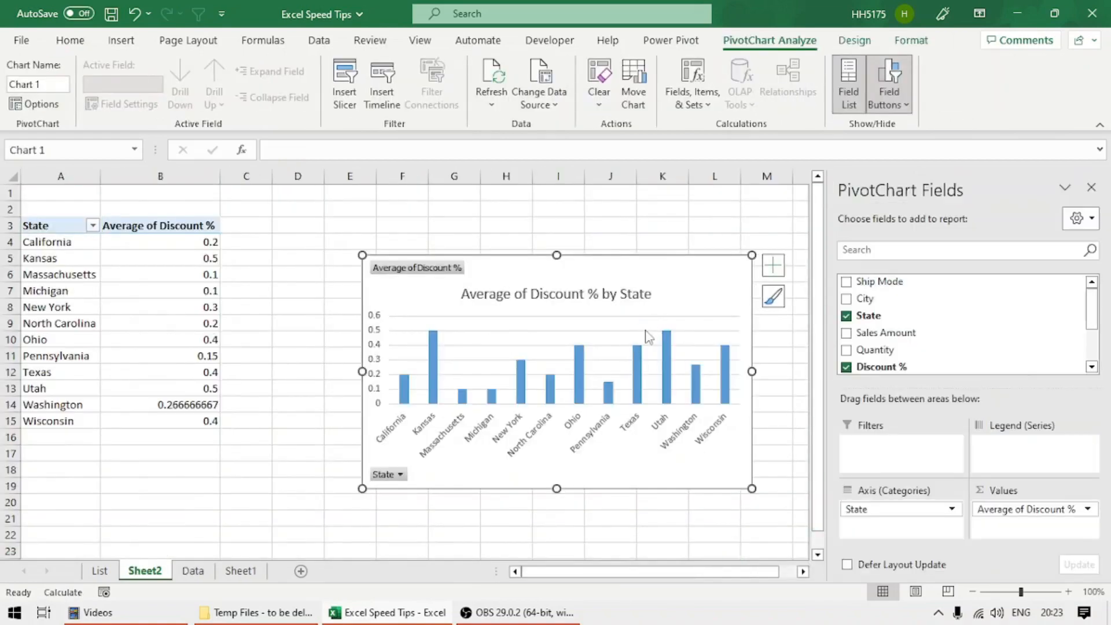
{"action": "key", "text": "ctrl+z"}
Step: Select the whole data range and add a Sum row below it with the Quick Analysis totals
{"action": "left_click", "coordinate": [457, 327]}
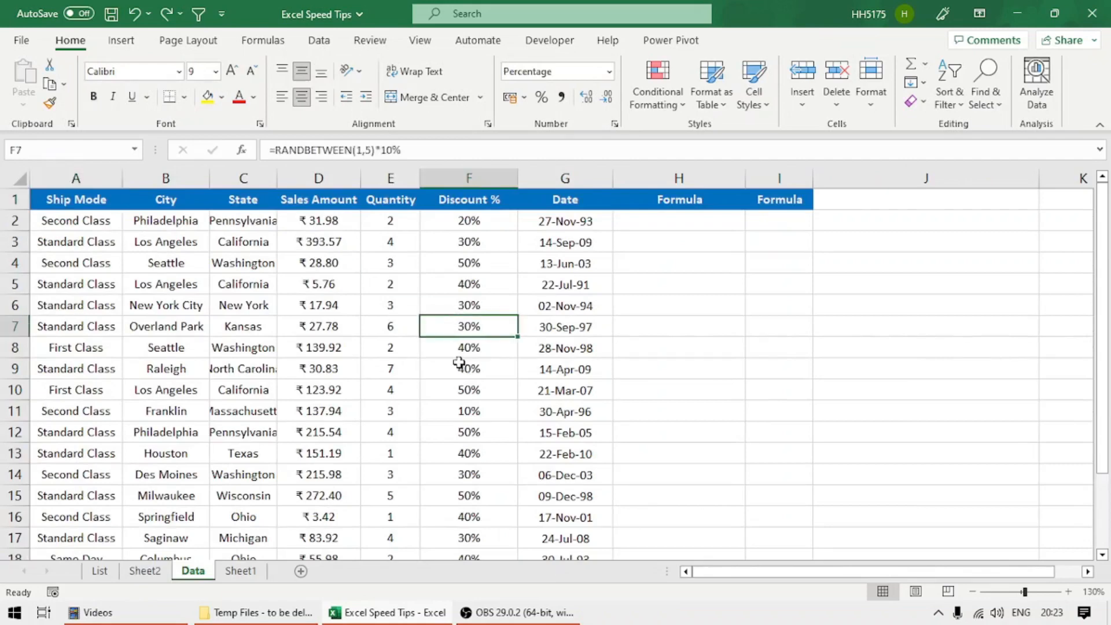
{"action": "key", "text": "ctrl+a"}
{"action": "key", "text": "ctrl+q"}
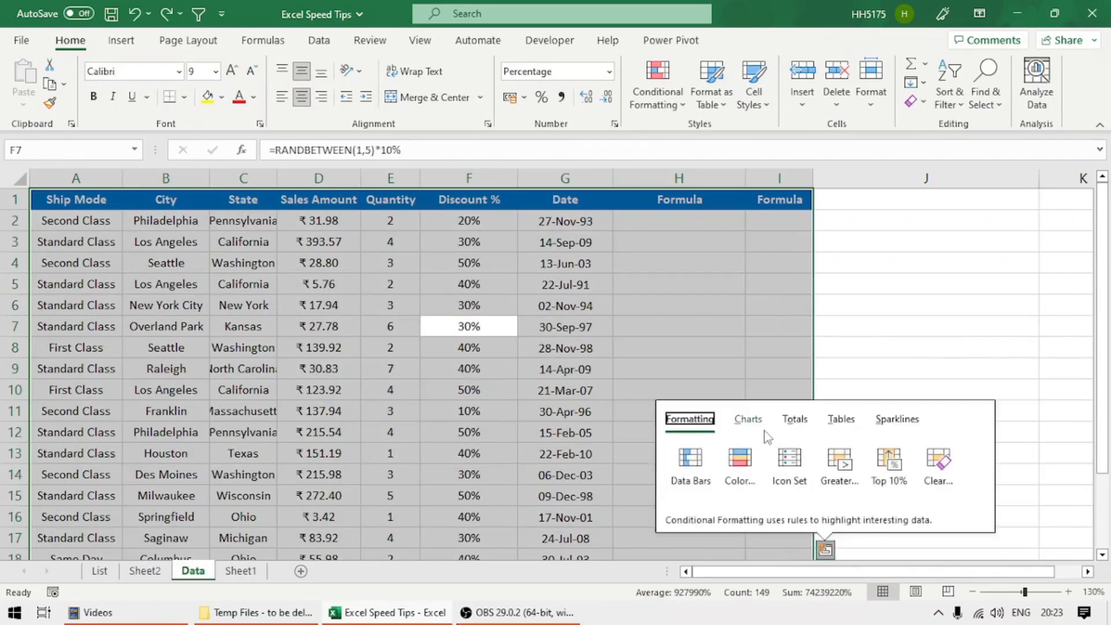
{"action": "left_click", "coordinate": [748, 419]}
{"action": "left_click", "coordinate": [798, 423]}
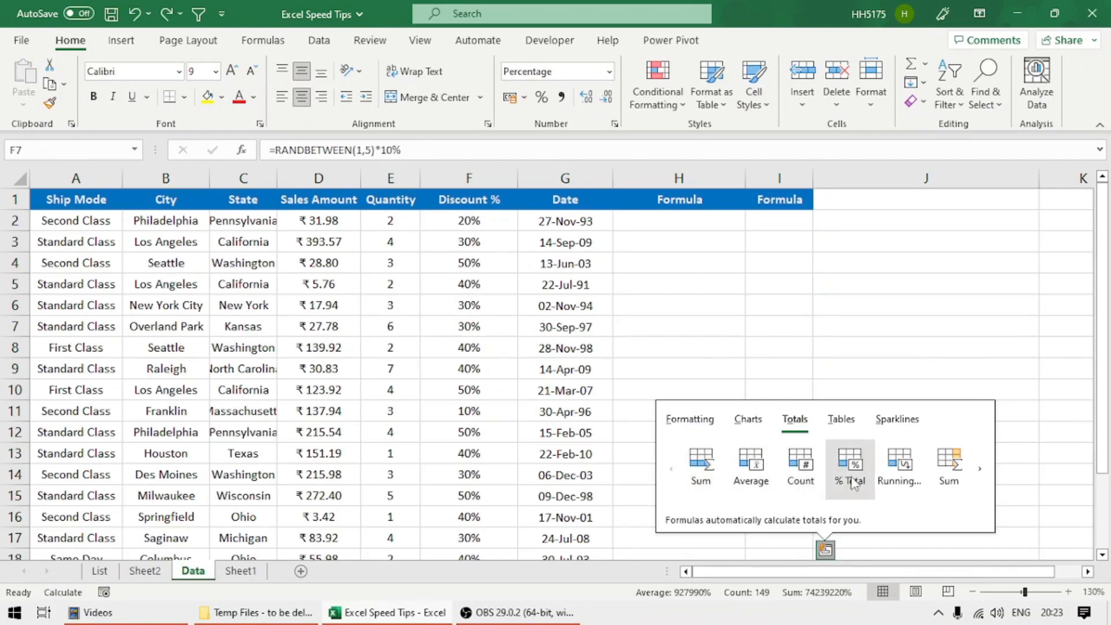
{"action": "left_click", "coordinate": [706, 482]}
{"action": "scroll", "coordinate": [436, 370], "scroll_direction": "down", "scroll_amount": 3}
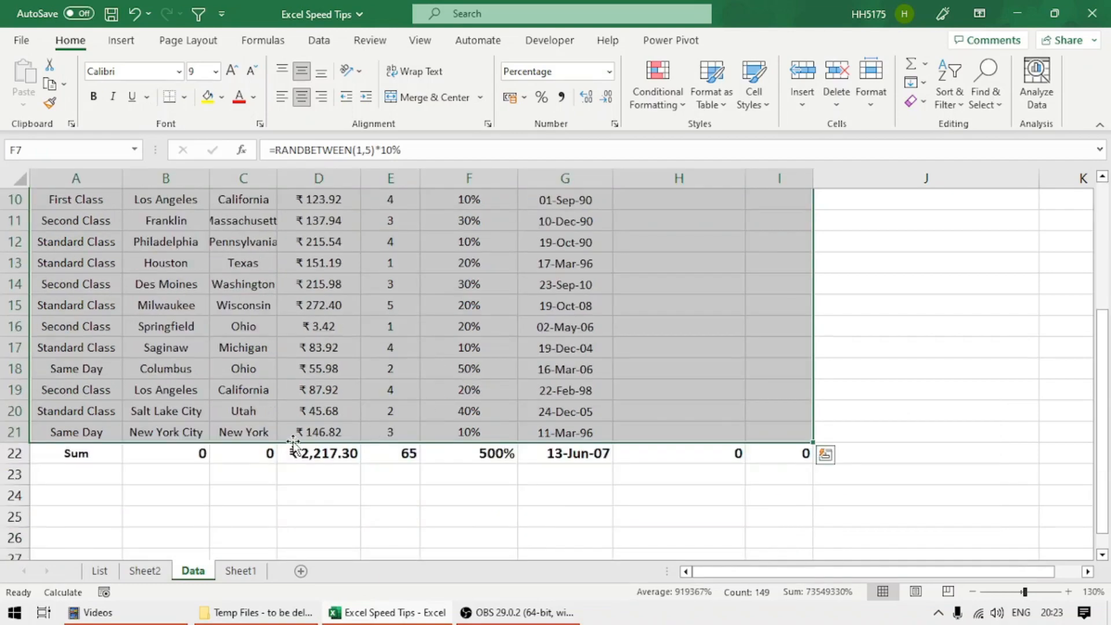
Step: Select the Sum row under the data and undo the added totals
{"action": "left_click", "coordinate": [12, 454]}
{"action": "scroll", "coordinate": [538, 388], "scroll_direction": "up", "scroll_amount": 3}
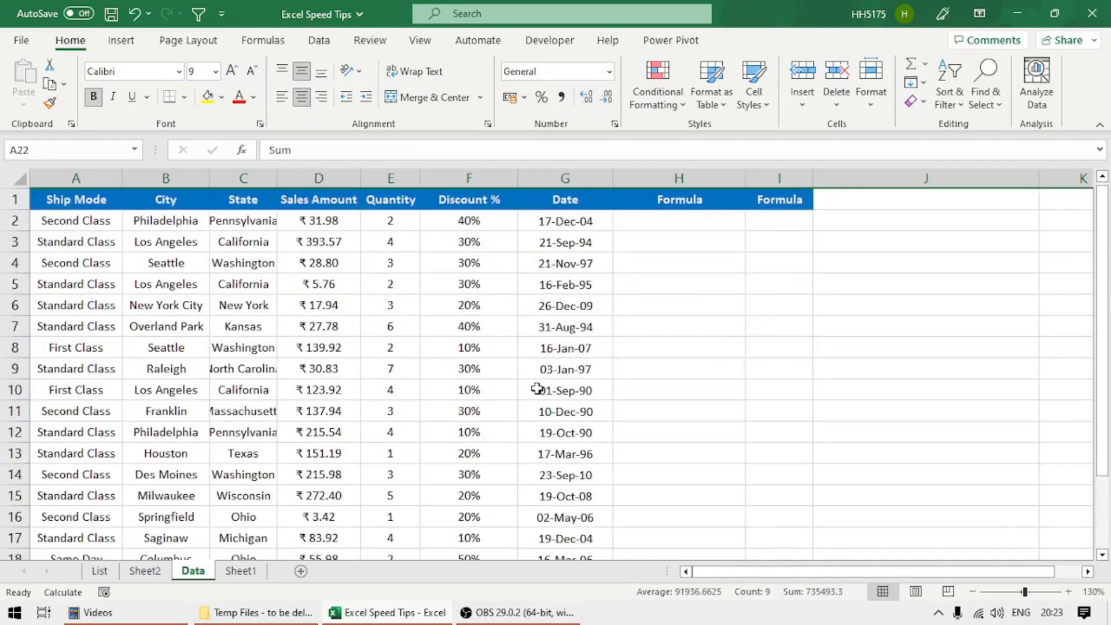
{"action": "key", "text": "ctrl+z"}
{"action": "key", "text": "ctrl+z"}
{"action": "key", "text": "ctrl+z"}
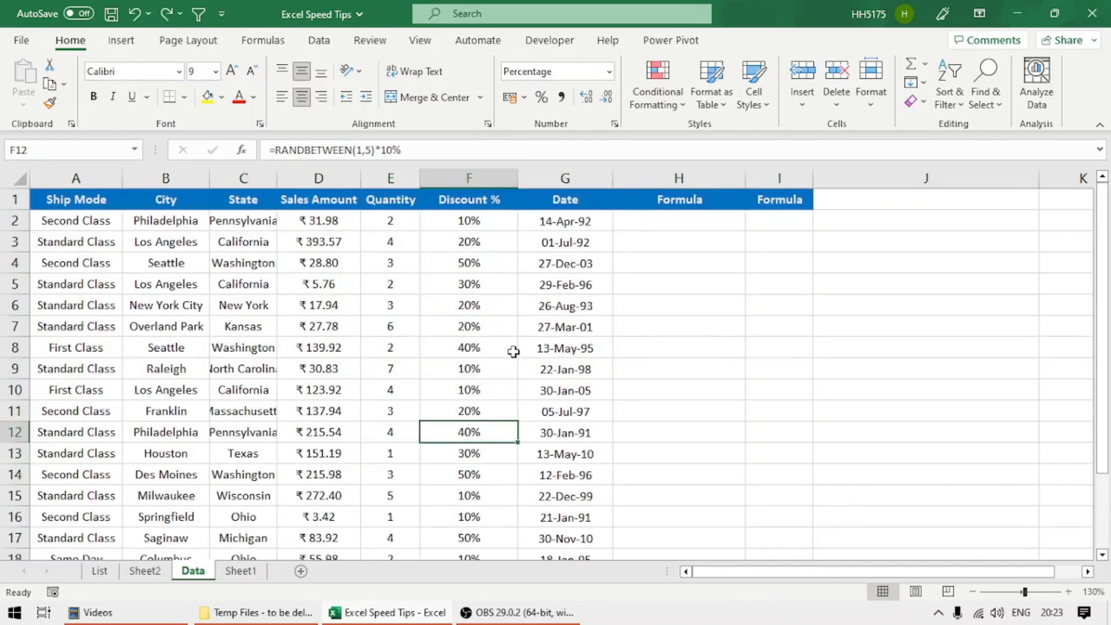
Step: Select the whole data range and create the recommended Quick Analysis PivotTable of Sum of Sales Amount by Ship Mode on a new sheet
{"action": "key", "text": "ctrl+a"}
{"action": "key", "text": "ctrl+q"}
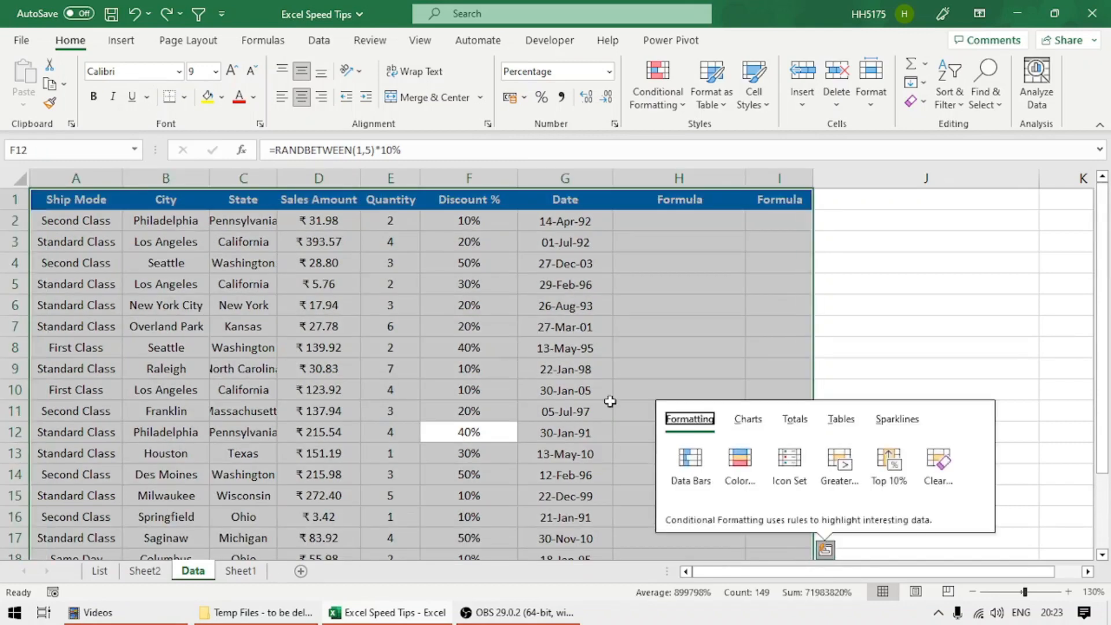
{"action": "left_click", "coordinate": [846, 428]}
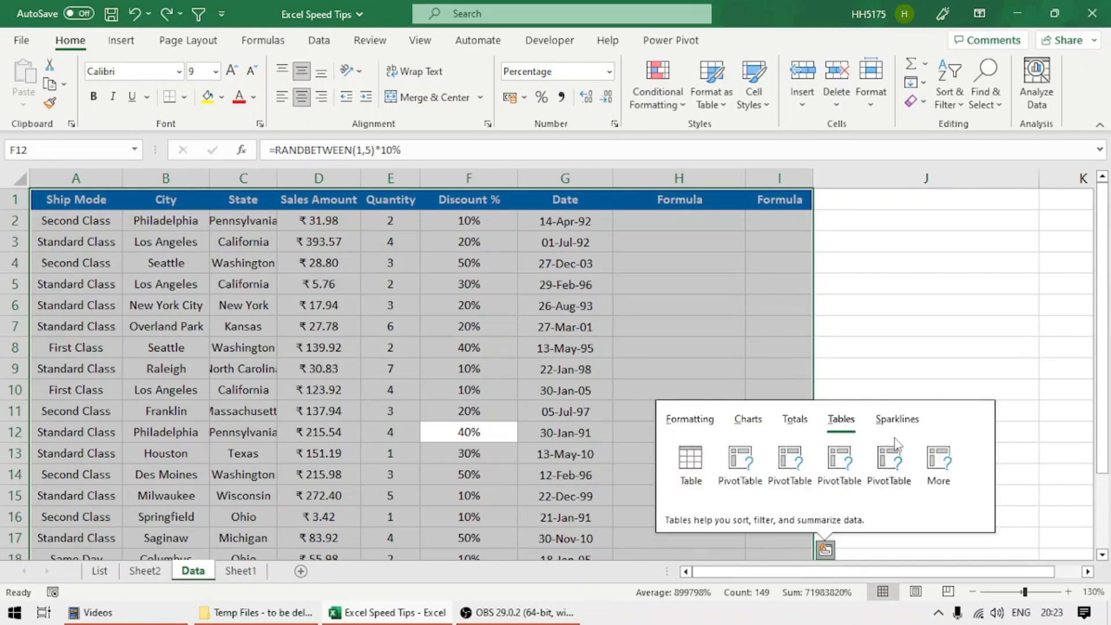
{"action": "mouse_move", "coordinate": [738, 476]}
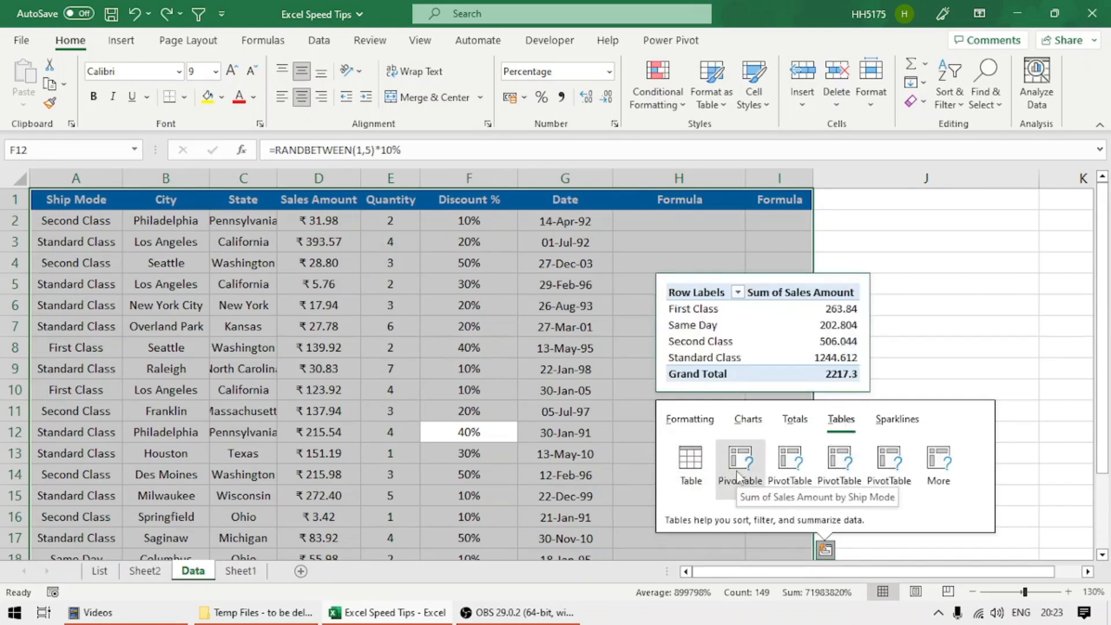
{"action": "mouse_move", "coordinate": [785, 475]}
{"action": "mouse_move", "coordinate": [835, 476]}
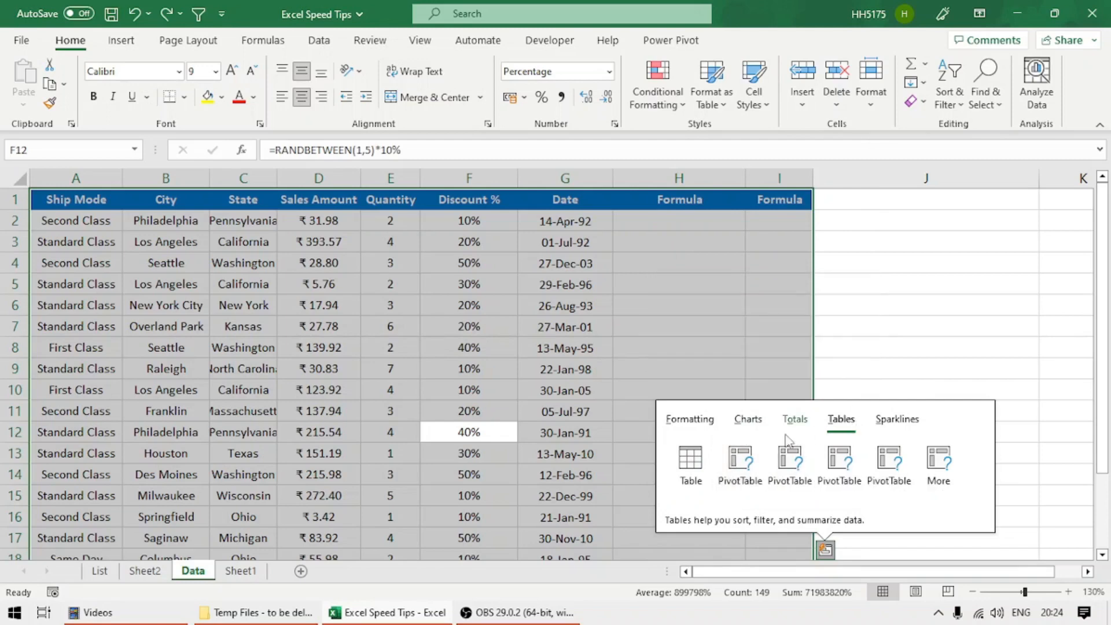
{"action": "left_click", "coordinate": [742, 477]}
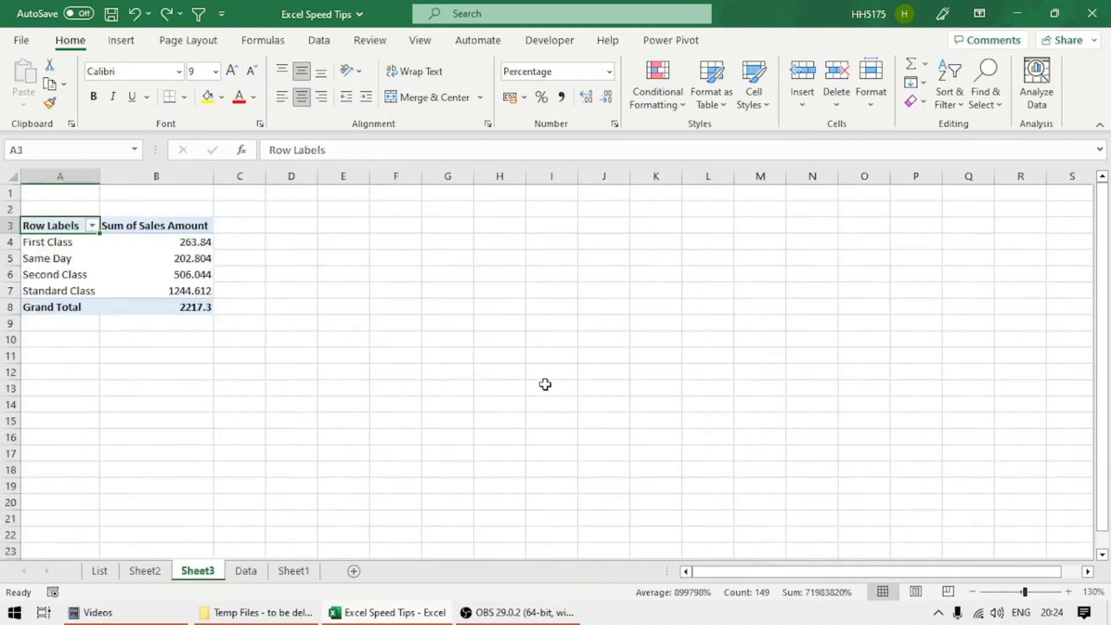
Step: Undo the new PivotTable, return to the Data sheet and remove the restored New Formulas row above the headers
{"action": "left_click", "coordinate": [158, 329]}
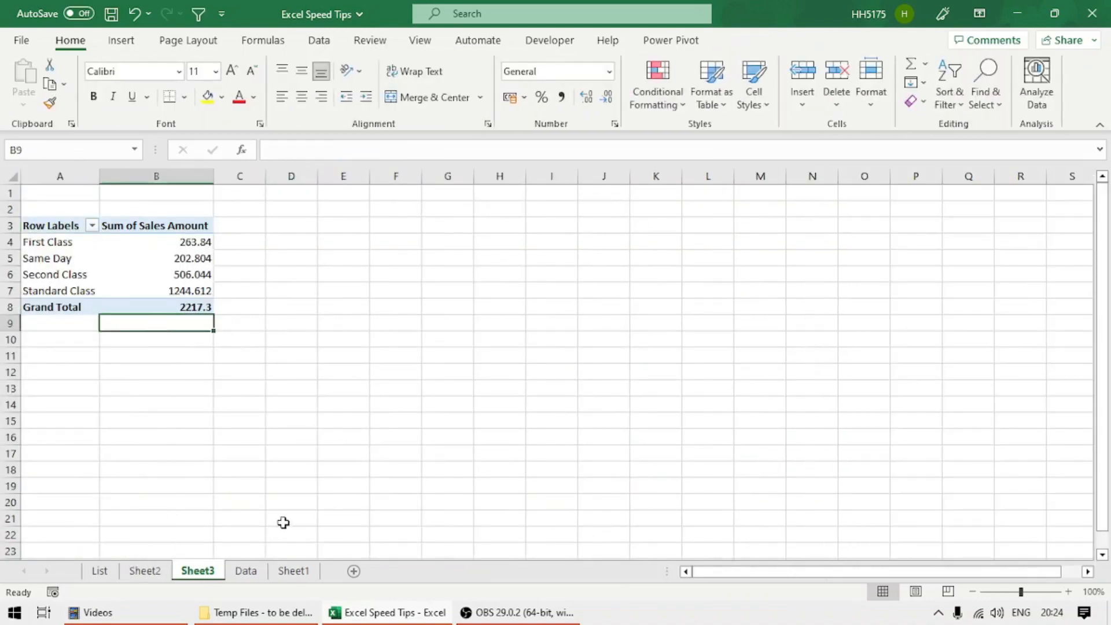
{"action": "key", "text": "ctrl+z"}
{"action": "left_click", "coordinate": [246, 571]}
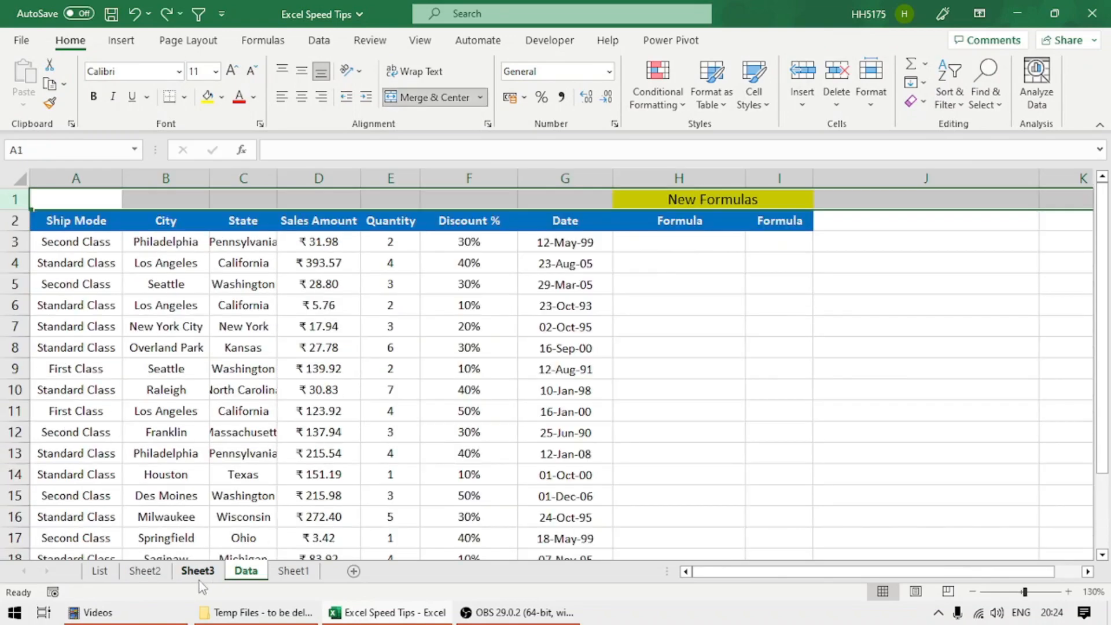
{"action": "left_click", "coordinate": [291, 329]}
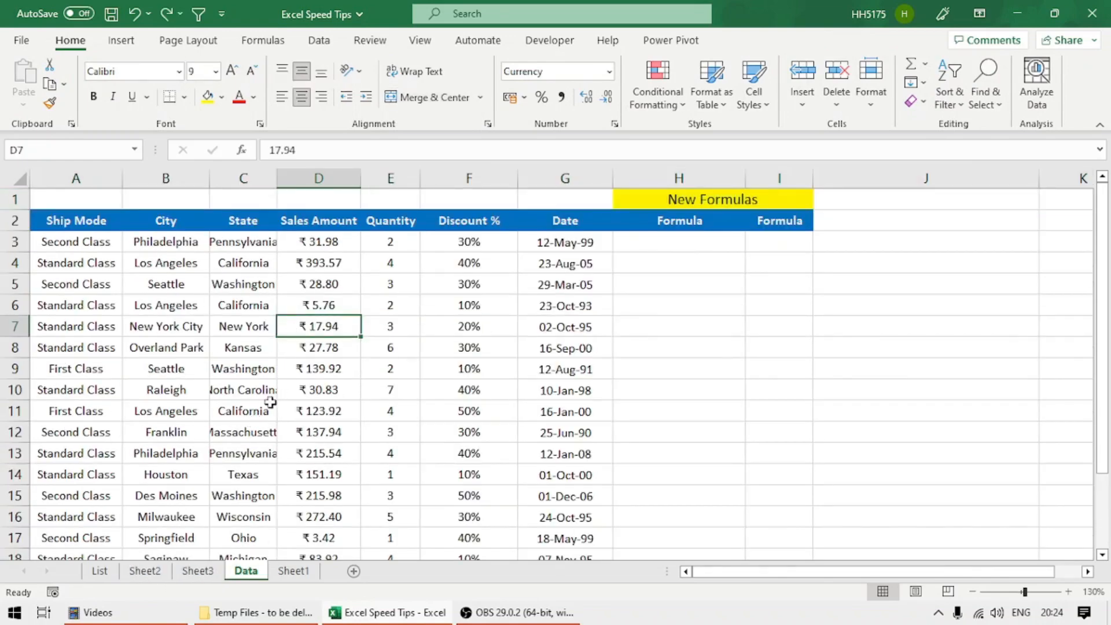
{"action": "left_click", "coordinate": [476, 202]}
{"action": "key", "text": "ctrl+z"}
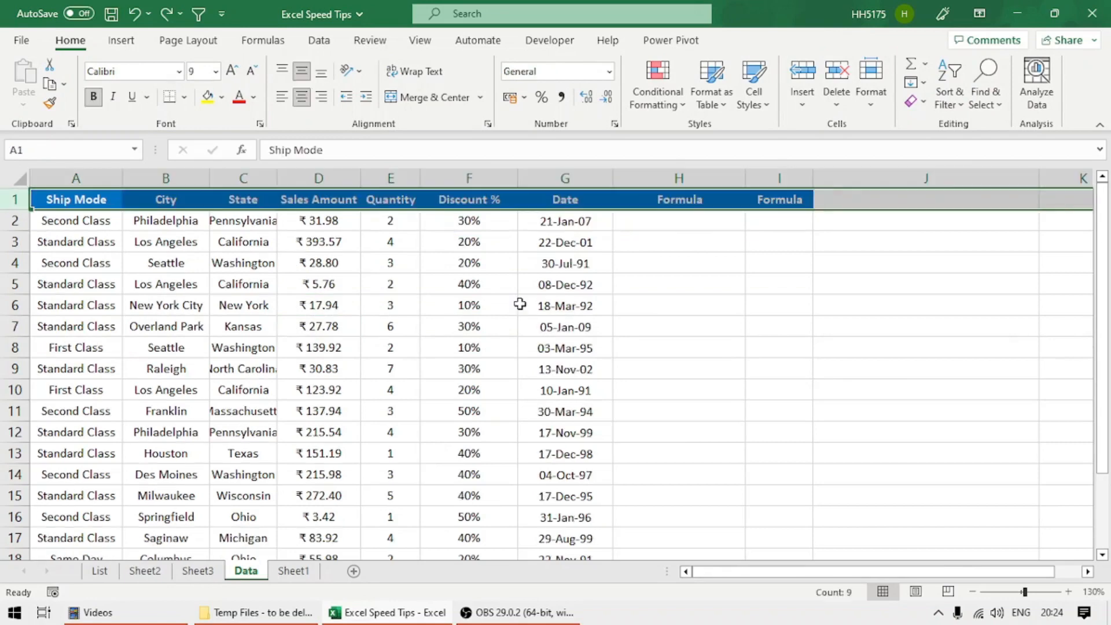
Step: Select the whole data range and examine the Tables and Sparklines options of Quick Analysis without applying any
{"action": "left_click", "coordinate": [338, 280]}
{"action": "key", "text": "ctrl+a"}
{"action": "key", "text": "ctrl+q"}
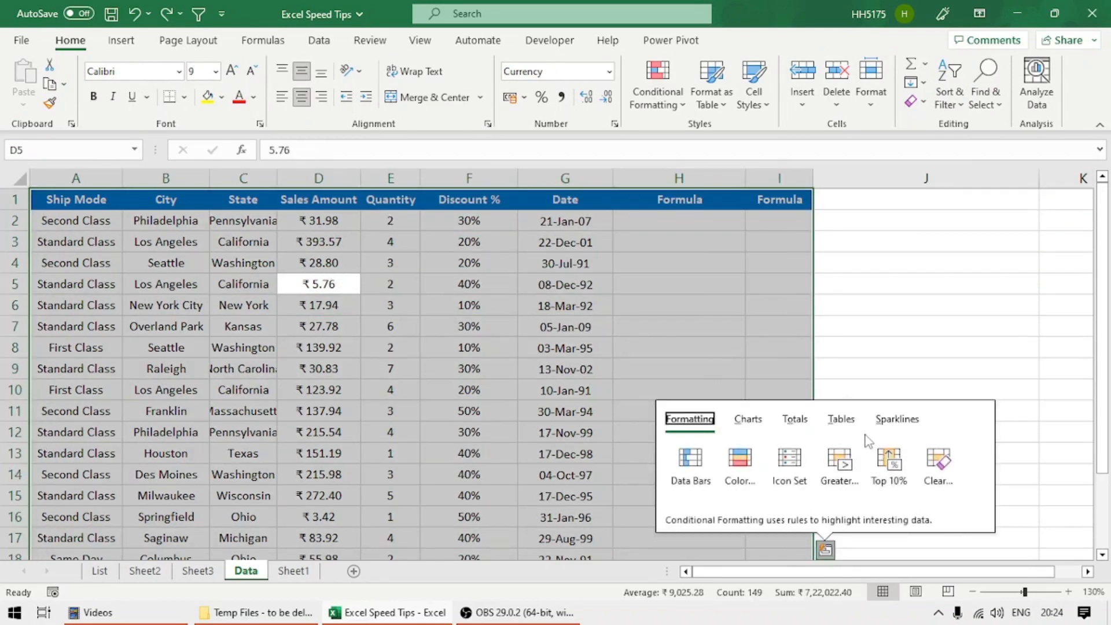
{"action": "left_click", "coordinate": [840, 418]}
{"action": "left_click", "coordinate": [911, 423]}
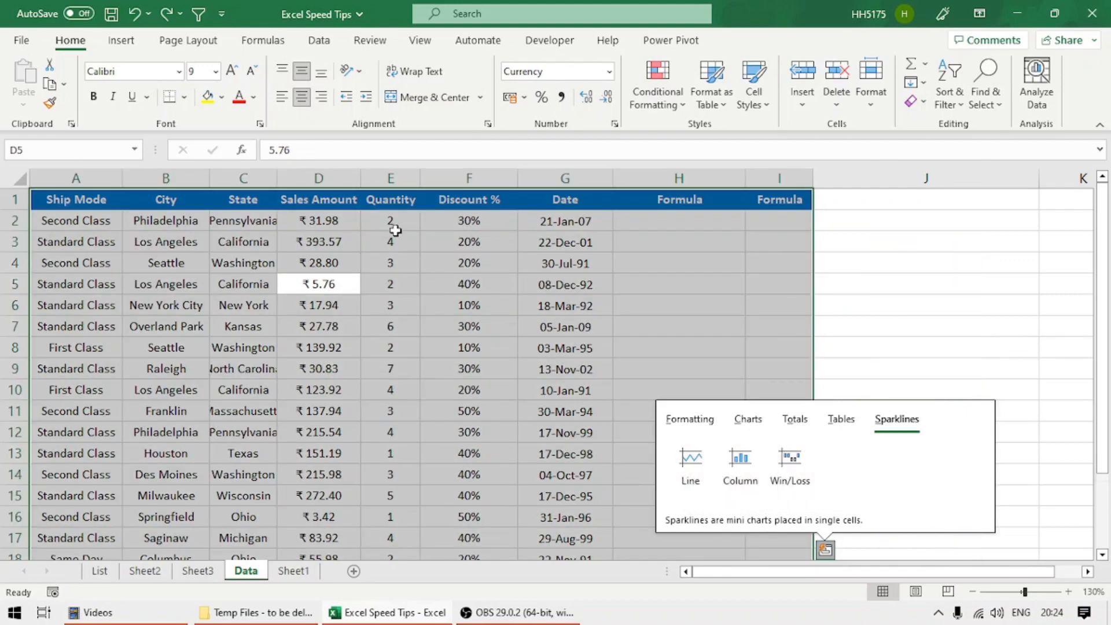
{"action": "left_click", "coordinate": [395, 230]}
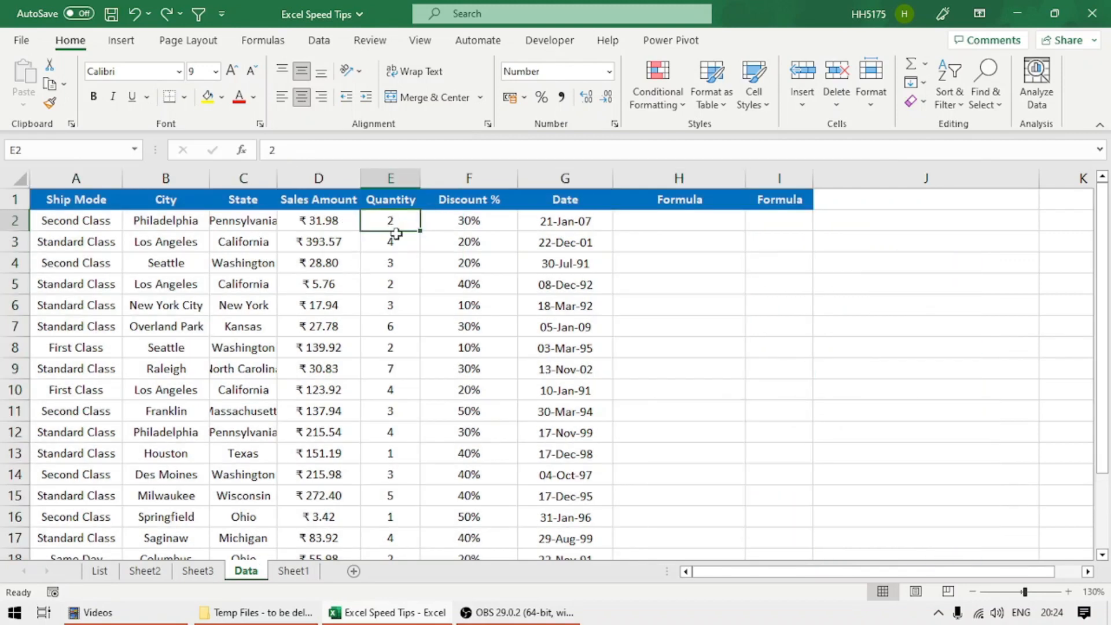
Step: Save the workbook, then show Quick Analysis for the whole data range once more and close it
{"action": "key", "text": "ctrl+s"}
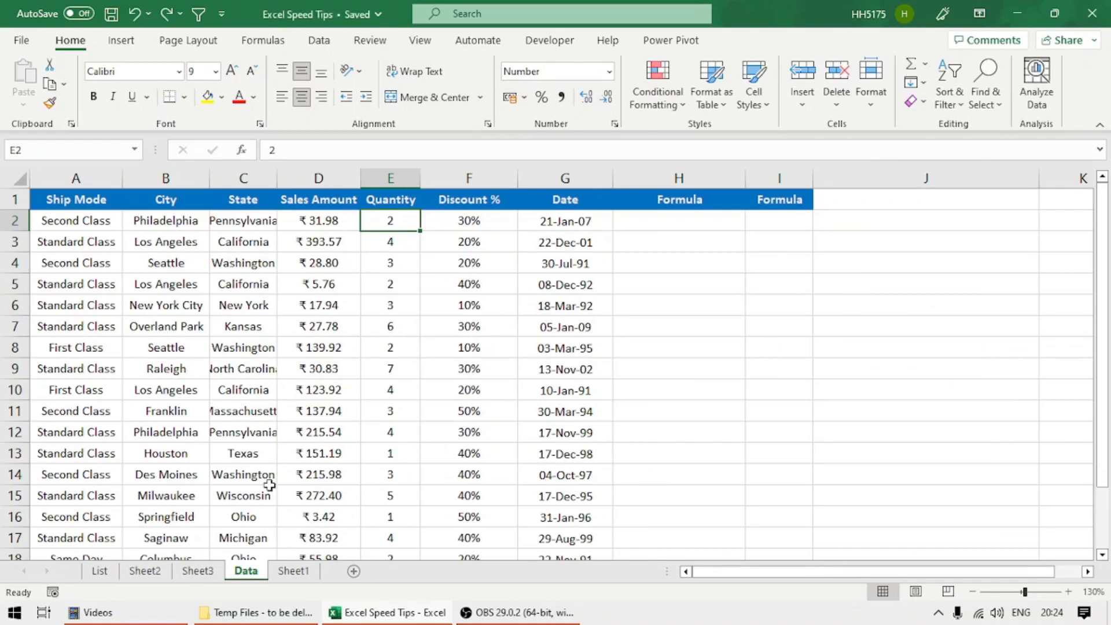
{"action": "key", "text": "ctrl+q"}
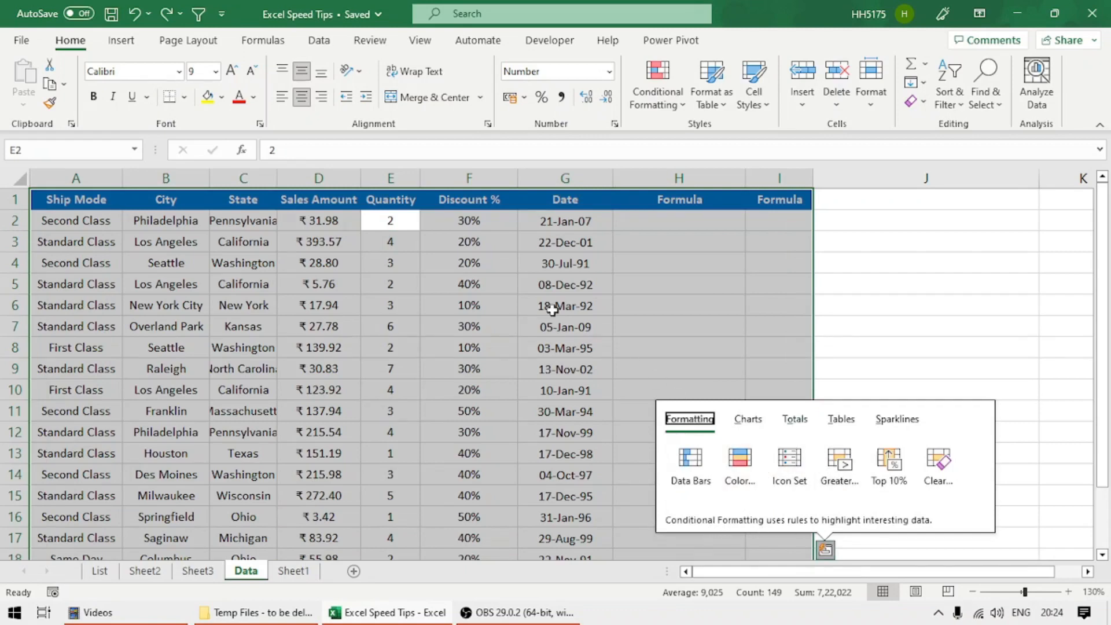
{"action": "key", "text": "Escape"}
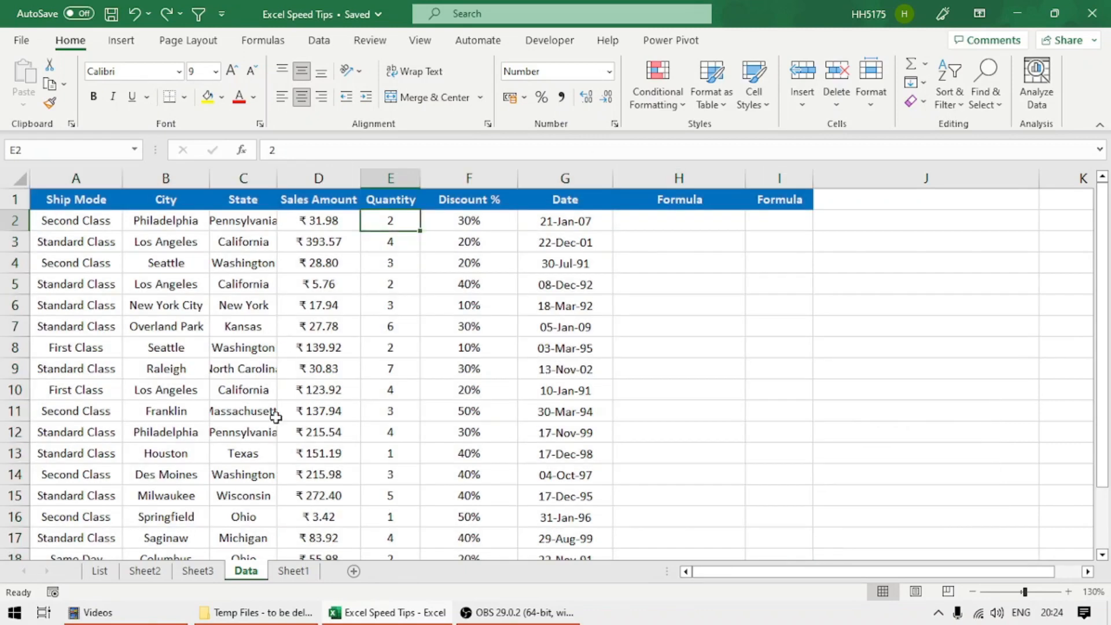
Step: Select Sheet3 and Sheet2 together and delete both sheets
{"action": "left_click", "coordinate": [204, 575]}
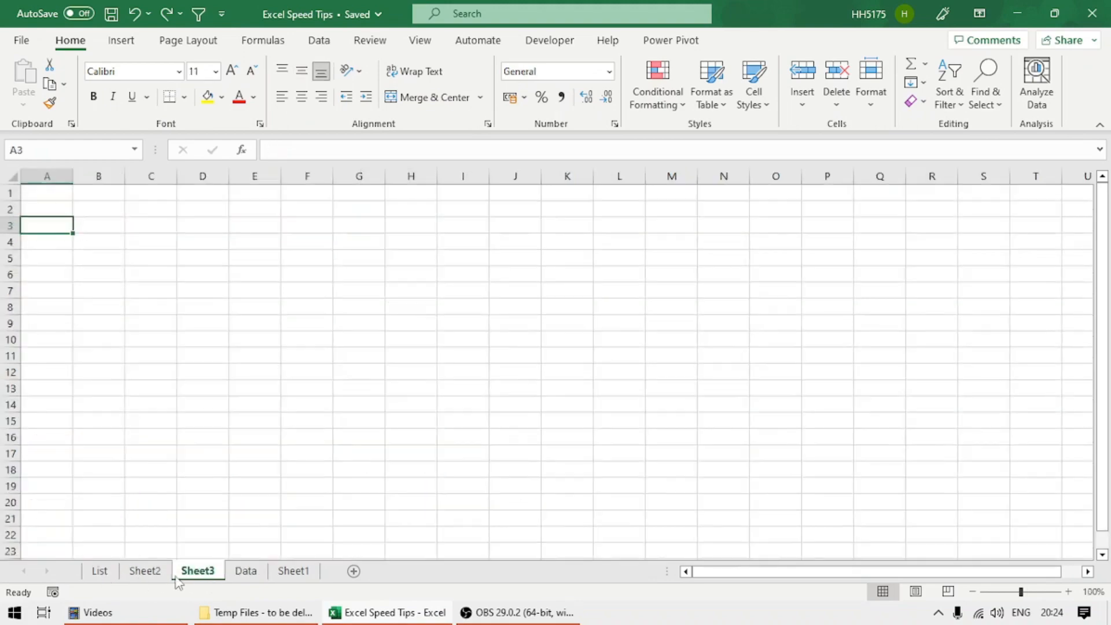
{"action": "left_click", "coordinate": [146, 573], "text": "ctrl"}
{"action": "key", "text": "alt+h"}
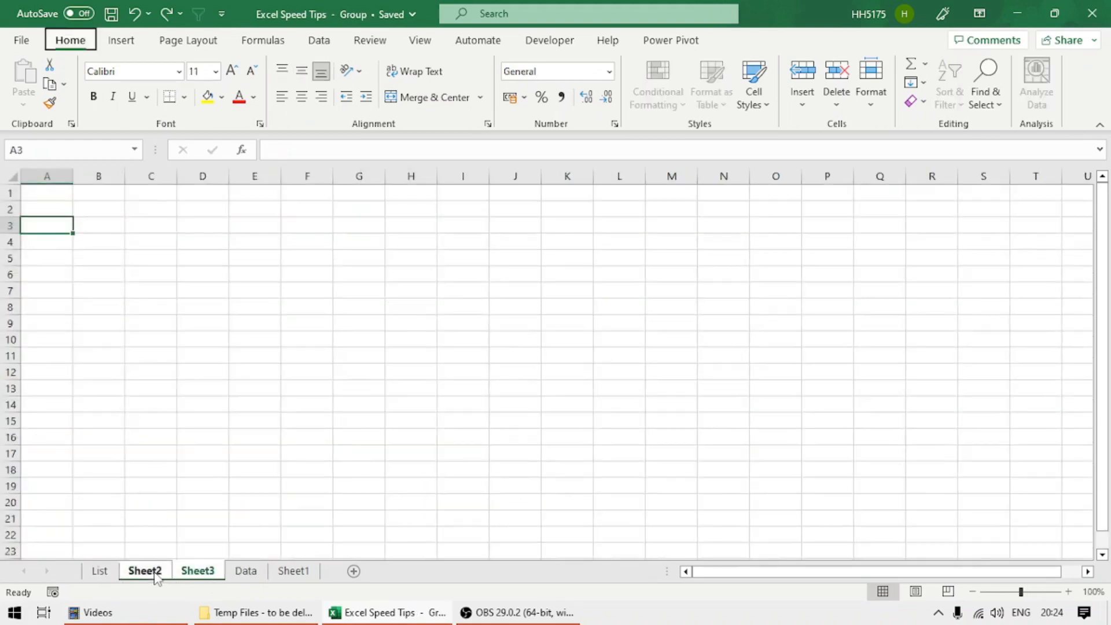
{"action": "key", "text": "d"}
{"action": "key", "text": "s"}
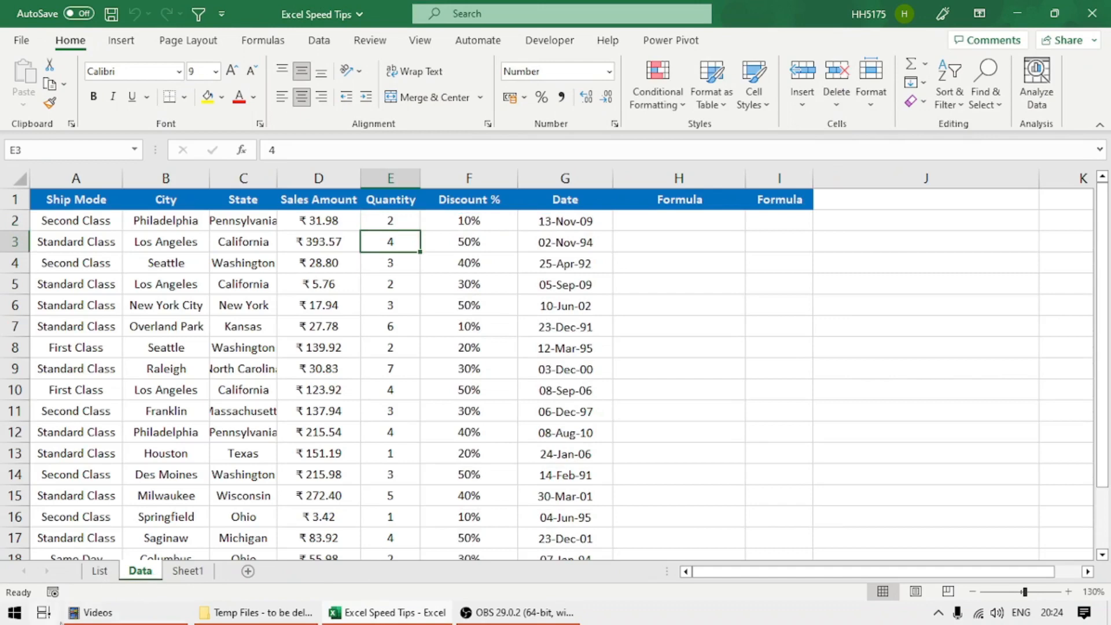
Step: On the List sheet, change the Sr No filter from tip 7 to tip 8 and select its title and details
{"action": "left_click", "coordinate": [100, 572]}
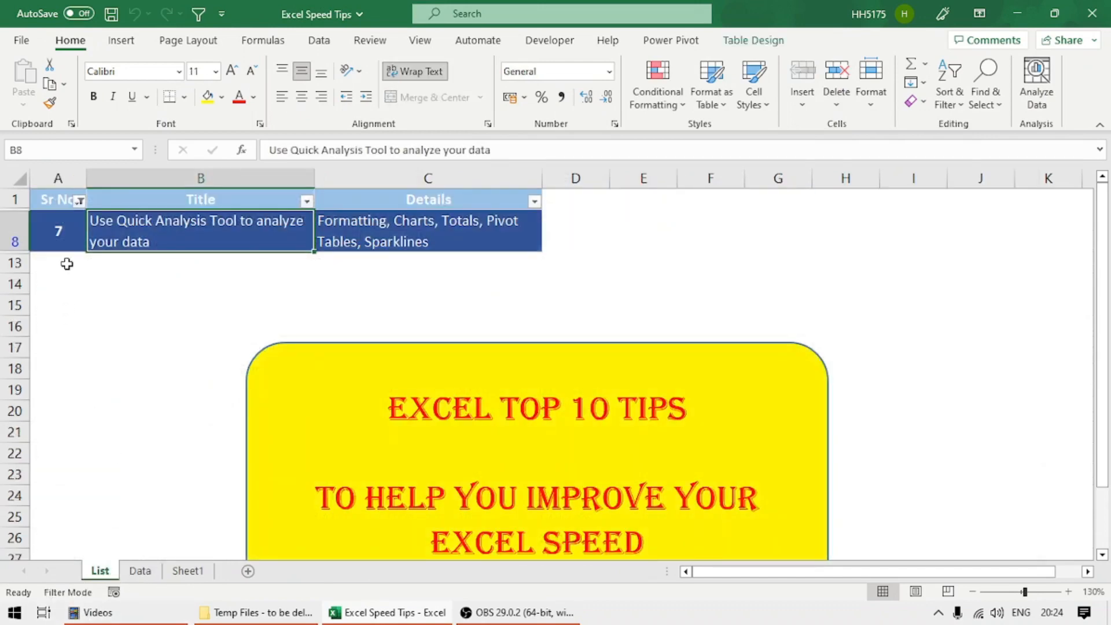
{"action": "key", "text": "Left"}
{"action": "key", "text": "Up"}
{"action": "key", "text": "alt+Down"}
{"action": "key", "text": "Up"}
{"action": "key", "text": "Up"}
{"action": "key", "text": "Up"}
{"action": "key", "text": "Down"}
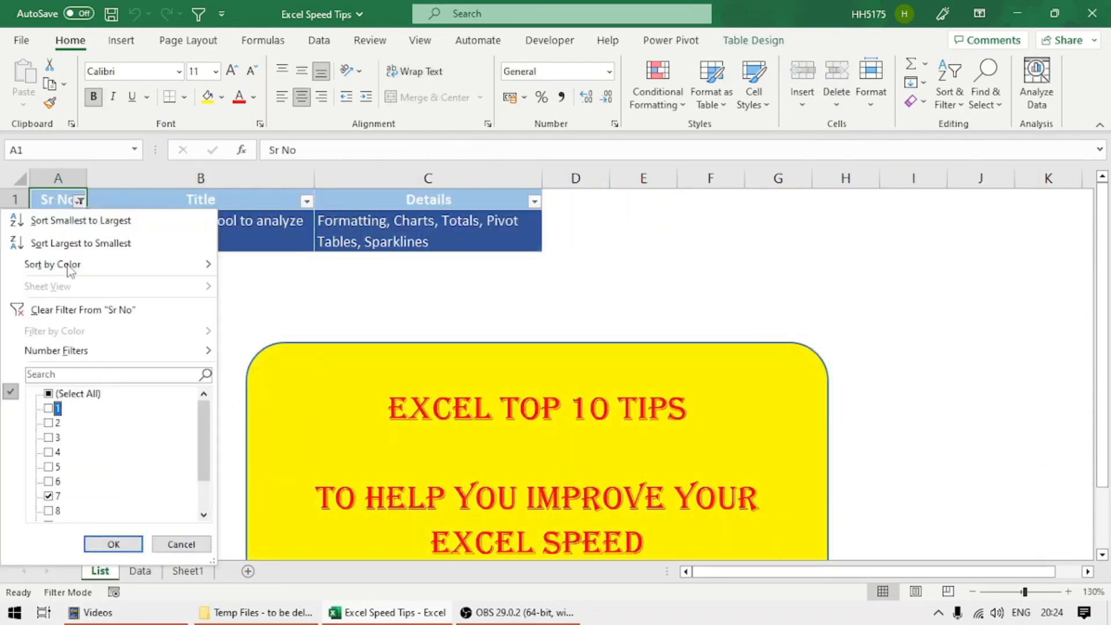
{"action": "key", "text": "Down"}
{"action": "key", "text": "Down"}
{"action": "key", "text": "Down"}
{"action": "key", "text": "Down"}
{"action": "key", "text": "Down"}
{"action": "key", "text": "Down"}
{"action": "key", "text": "space"}
{"action": "key", "text": "Down"}
{"action": "key", "text": "space"}
{"action": "key", "text": "Return"}
{"action": "left_click", "coordinate": [174, 243]}
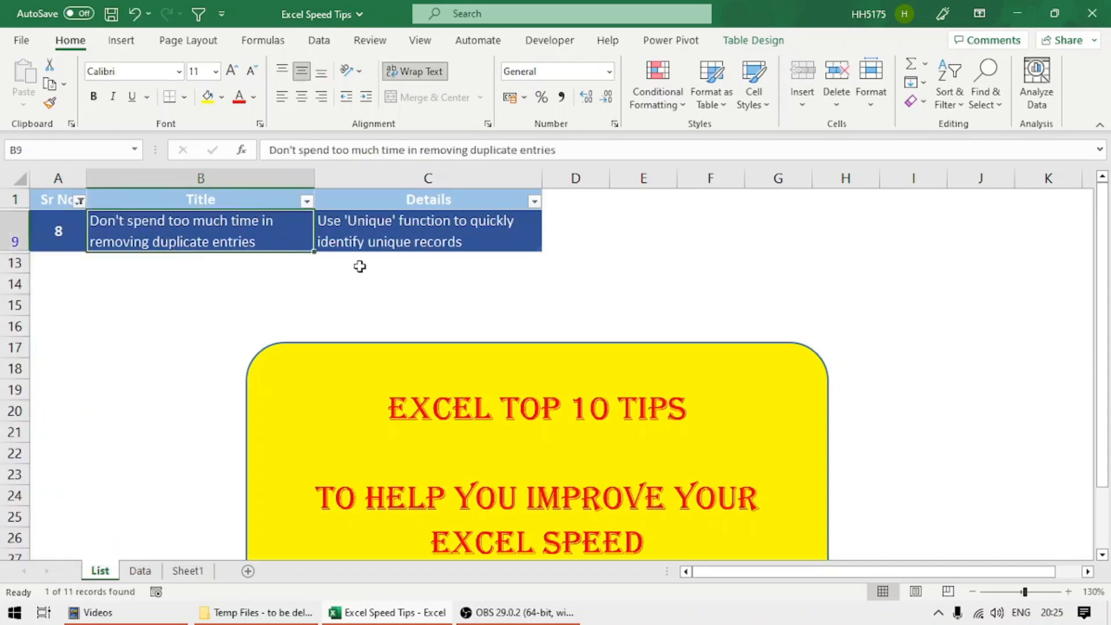
{"action": "left_click", "coordinate": [371, 232]}
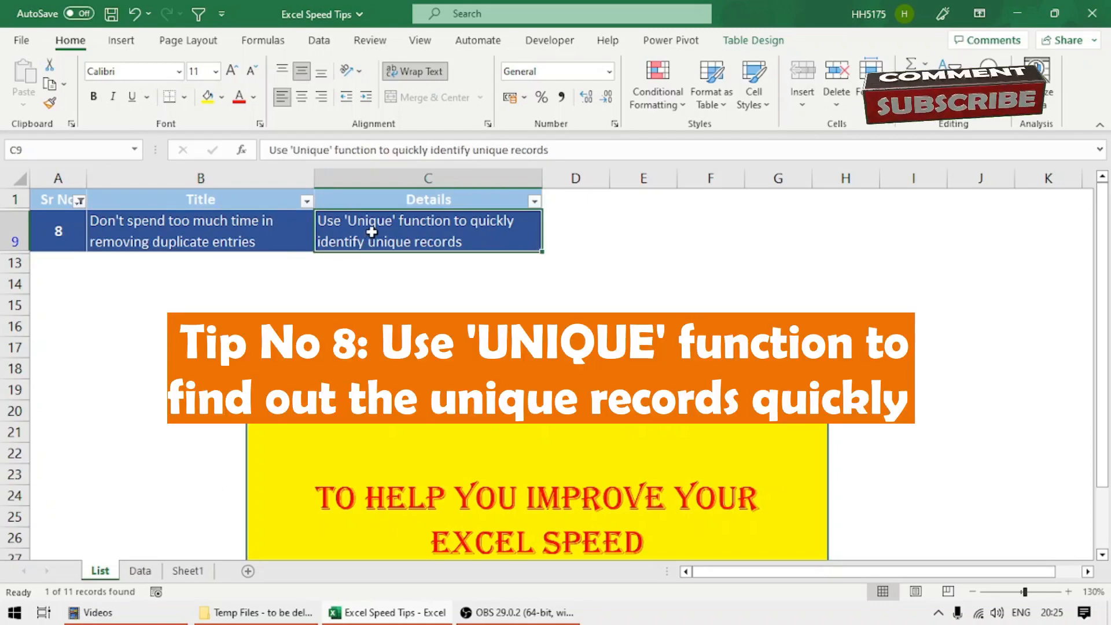
{"action": "left_click", "coordinate": [209, 248]}
Step: Widen the City column slightly on the Data sheet
{"action": "left_click", "coordinate": [155, 570]}
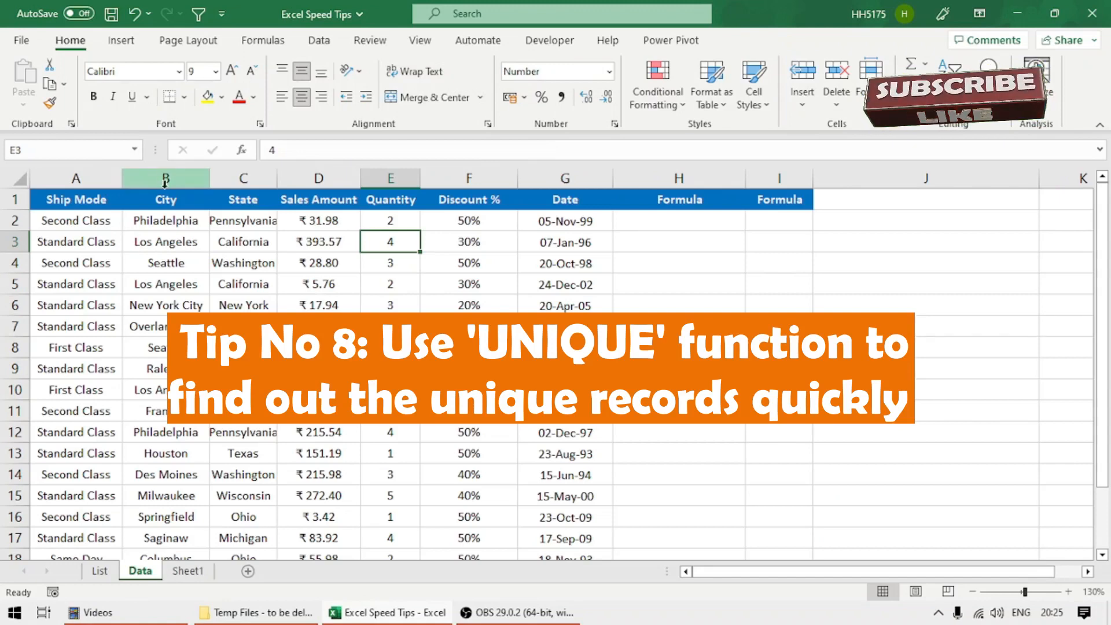
{"action": "left_click", "coordinate": [191, 177]}
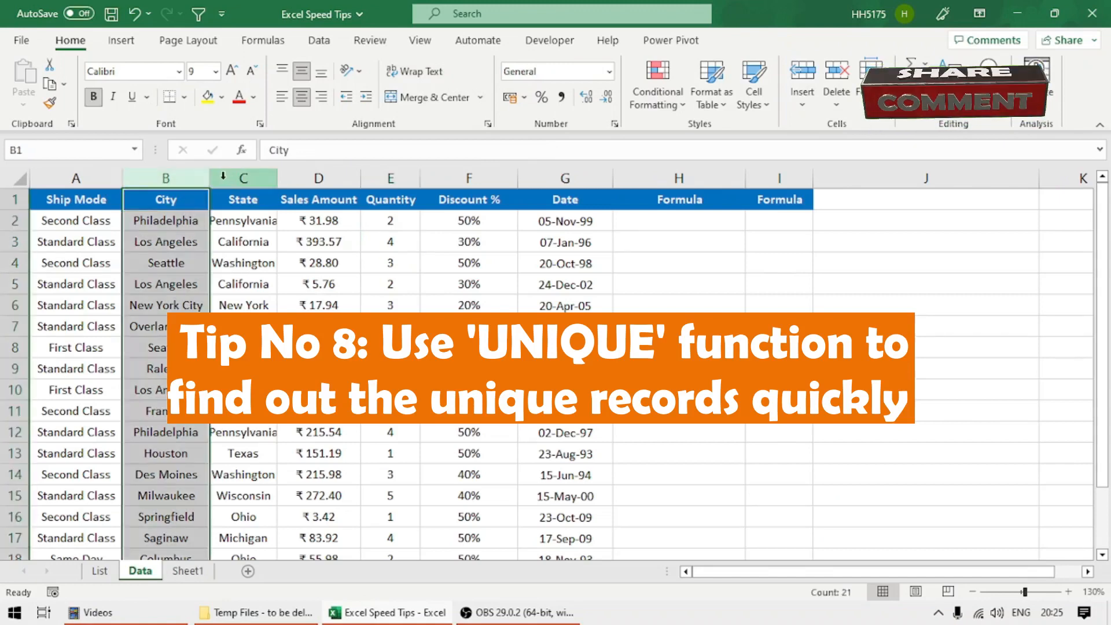
{"action": "left_click_drag", "start_coordinate": [210, 179], "coordinate": [239, 180]}
Step: Add filters to the header row of the data and look through the list of cities in the City filter without changing it
{"action": "left_click", "coordinate": [204, 199]}
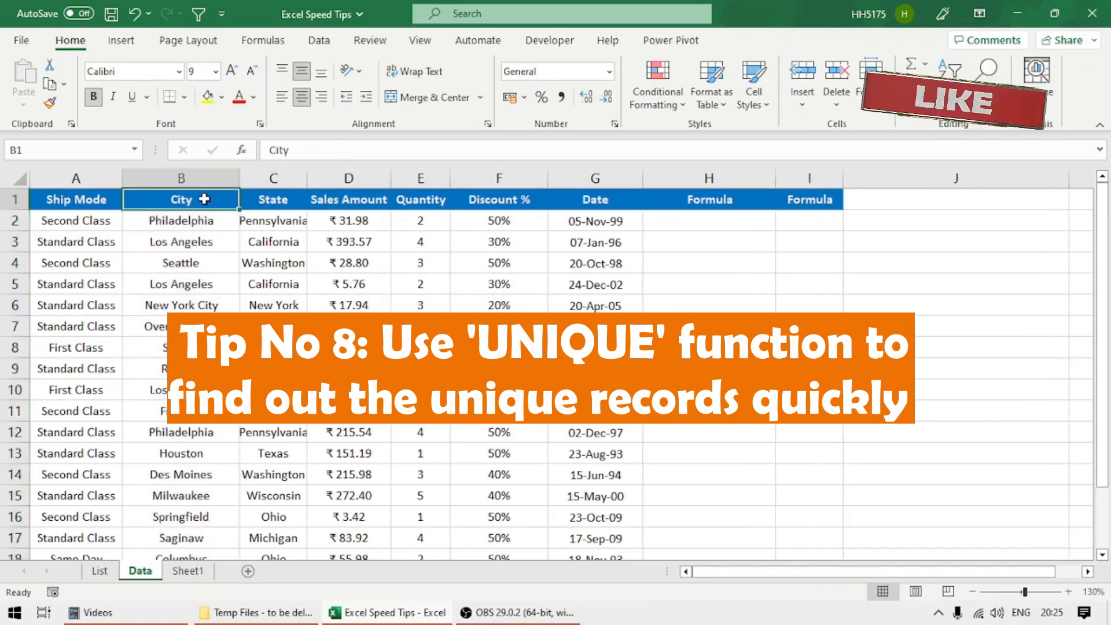
{"action": "key", "text": "ctrl+shift+l"}
{"action": "key", "text": "alt+Down"}
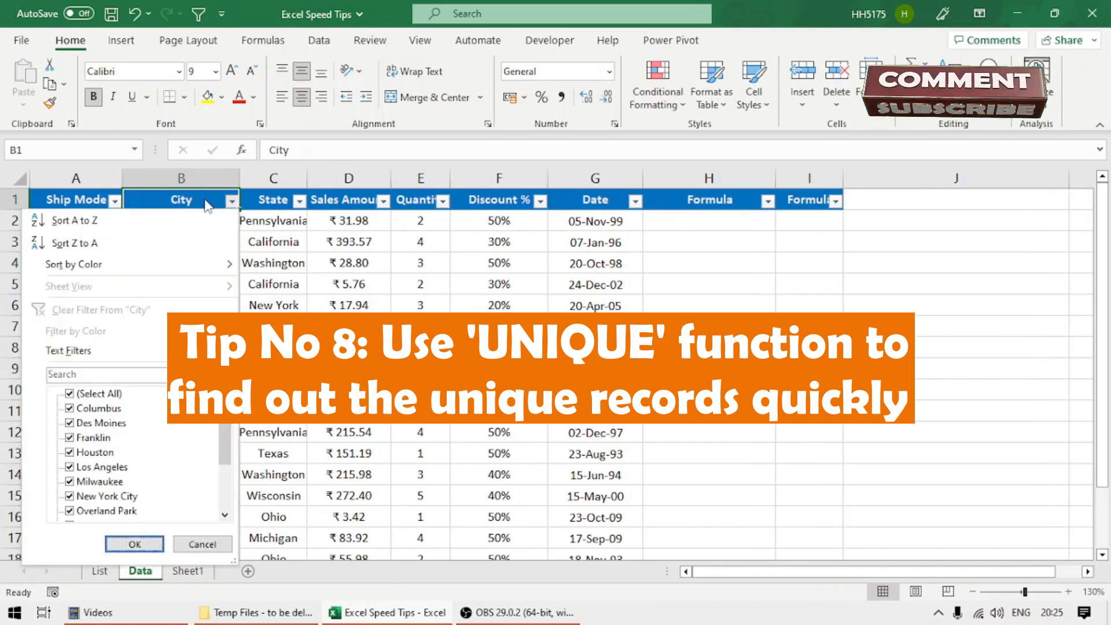
{"action": "key", "text": "Down"}
{"action": "key", "text": "Down"}
{"action": "key", "text": "Down"}
{"action": "key", "text": "Down"}
{"action": "key", "text": "Down"}
{"action": "key", "text": "Down"}
{"action": "key", "text": "Down"}
{"action": "key", "text": "Down"}
{"action": "key", "text": "Down"}
{"action": "key", "text": "Down"}
{"action": "key", "text": "Down"}
{"action": "key", "text": "Down"}
{"action": "key", "text": "Down"}
{"action": "key", "text": "Down"}
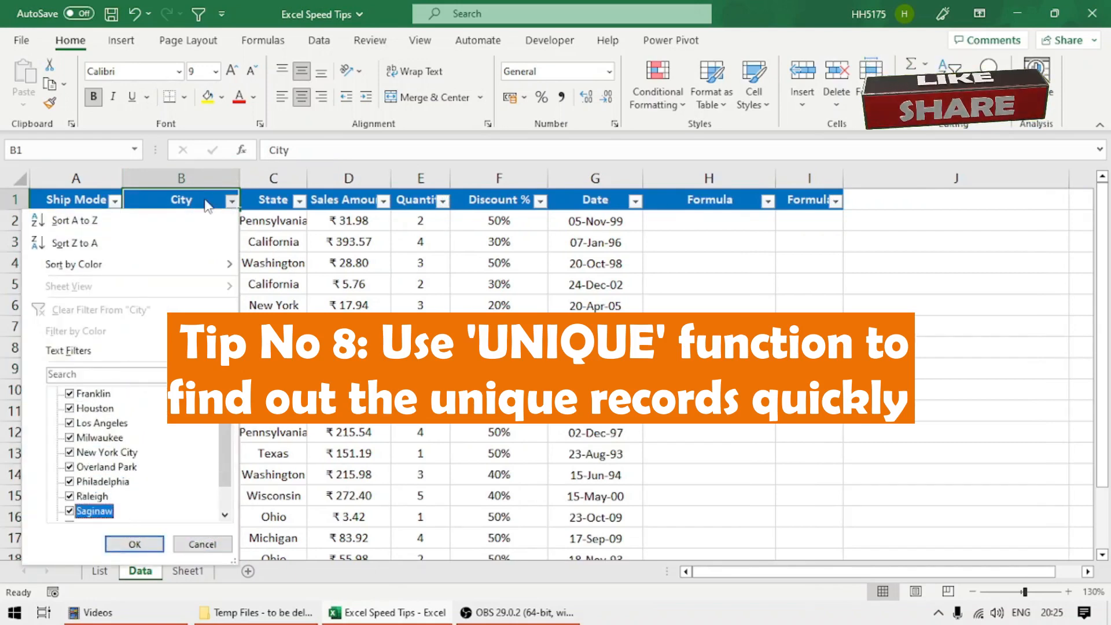
{"action": "key", "text": "Escape"}
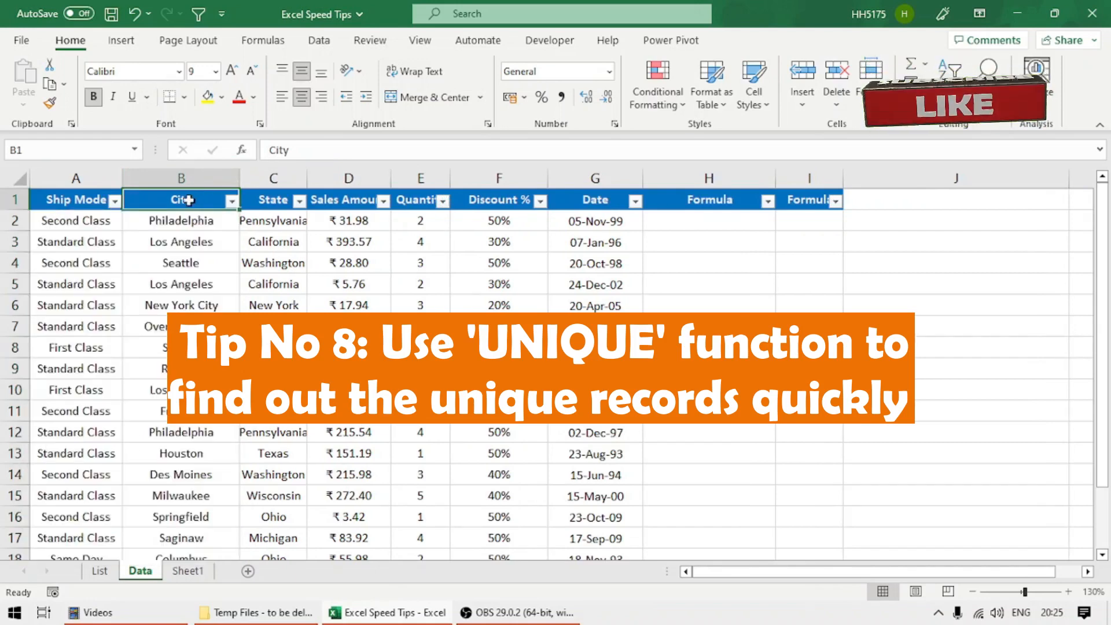
Step: Copy the City column data including its header and paste it into cell A1 of a new workbook
{"action": "left_click", "coordinate": [935, 227]}
{"action": "left_click", "coordinate": [940, 255]}
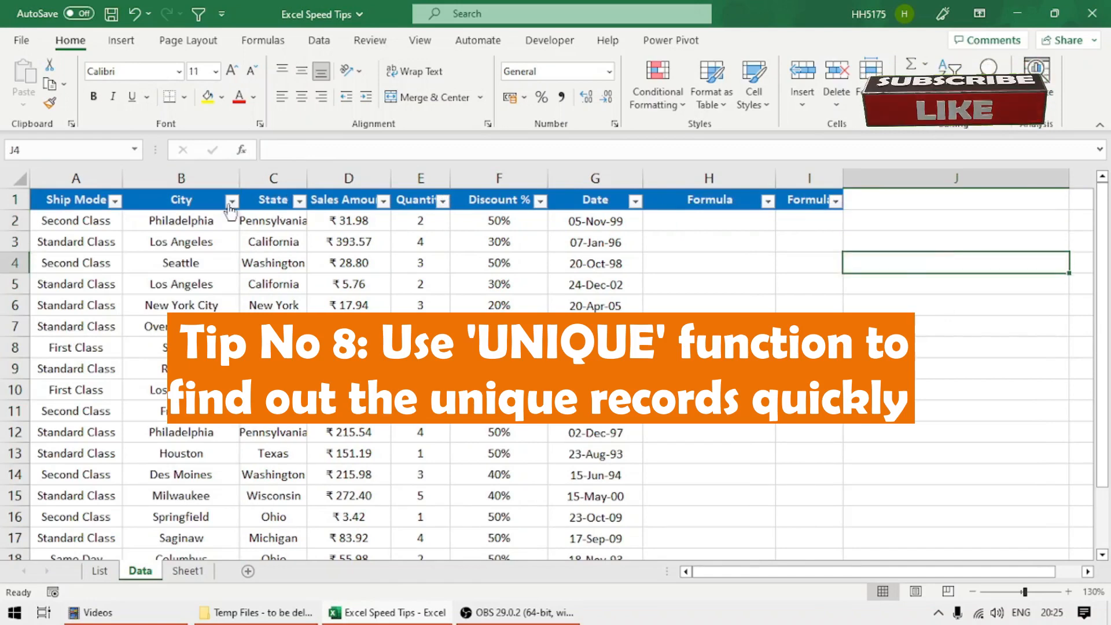
{"action": "left_click", "coordinate": [209, 199]}
{"action": "key", "text": "ctrl+shift+Down"}
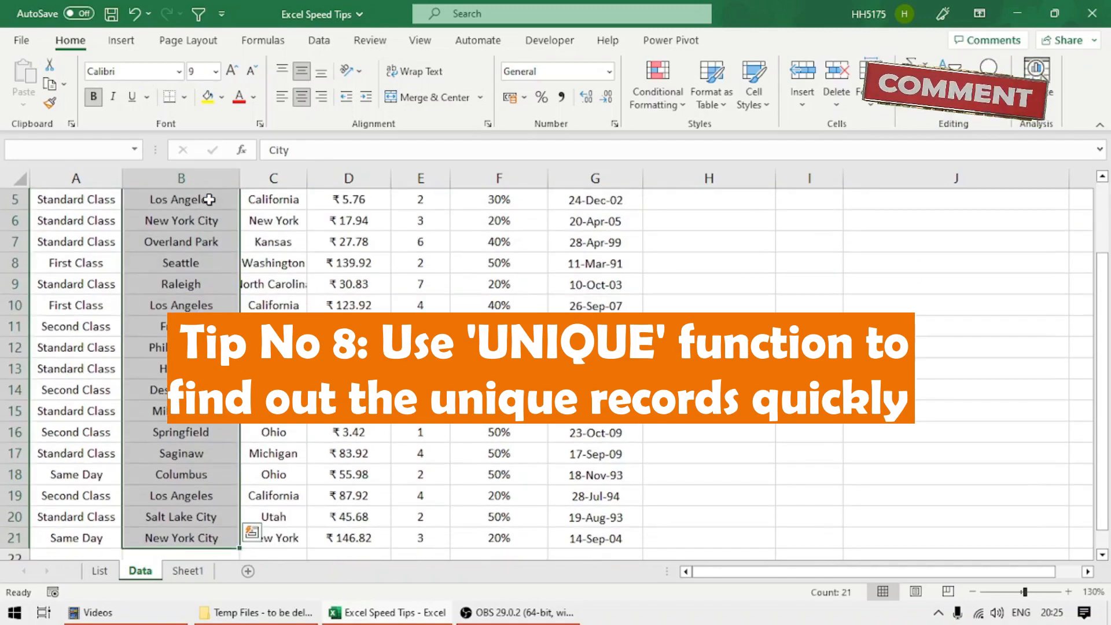
{"action": "key", "text": "ctrl+c"}
{"action": "key", "text": "ctrl+n"}
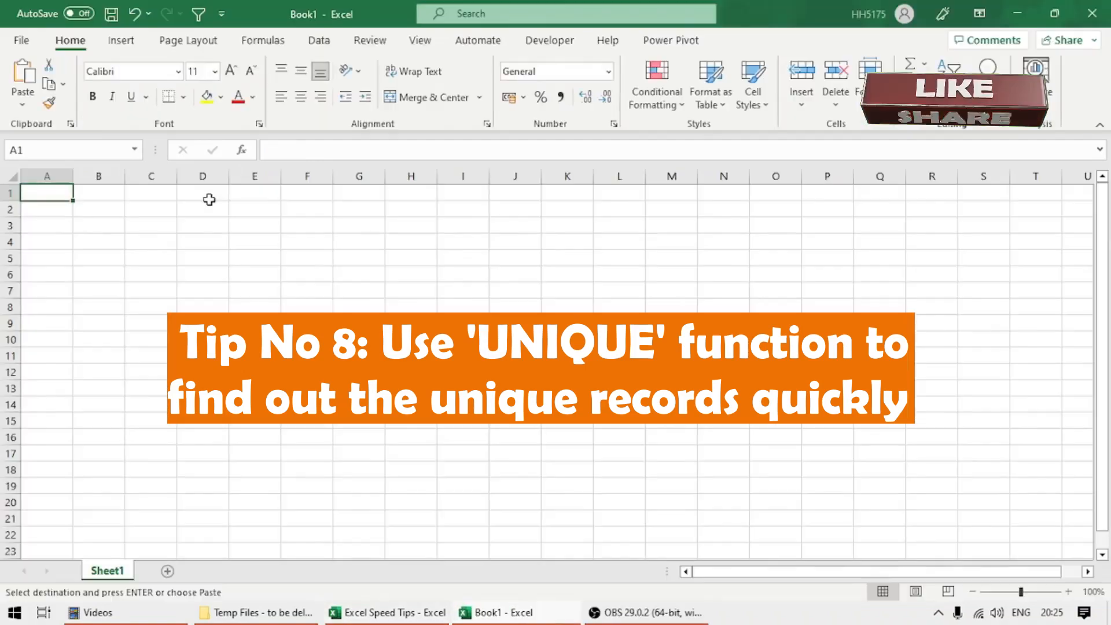
{"action": "key", "text": "ctrl+v"}
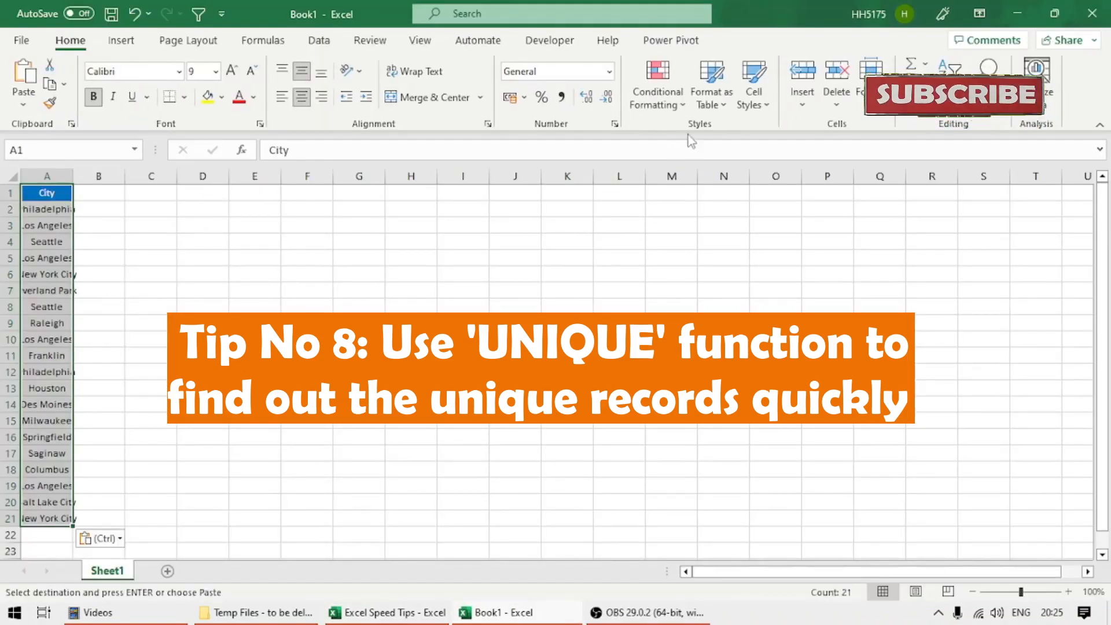
Step: Remove the duplicate entries from the pasted City list
{"action": "left_click", "coordinate": [320, 41]}
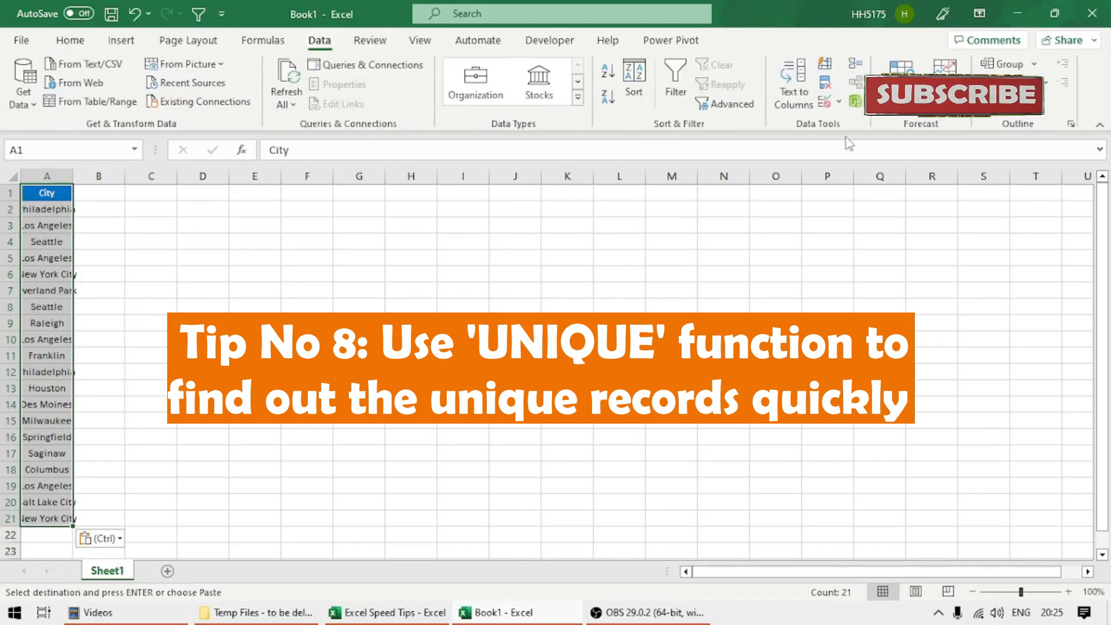
{"action": "left_click", "coordinate": [826, 84]}
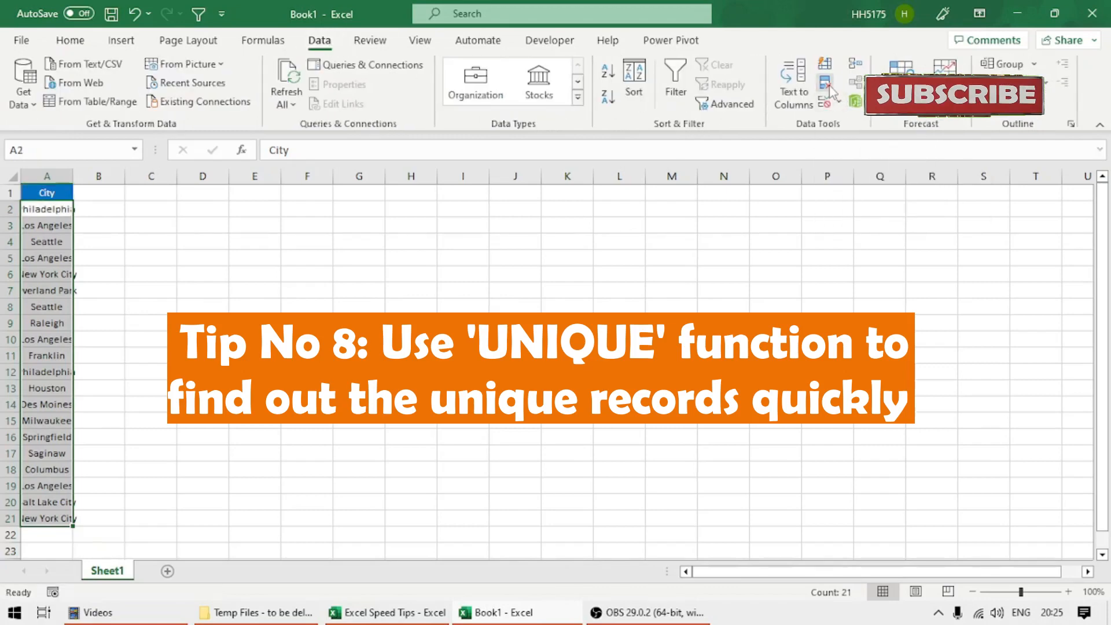
{"action": "left_click", "coordinate": [722, 422]}
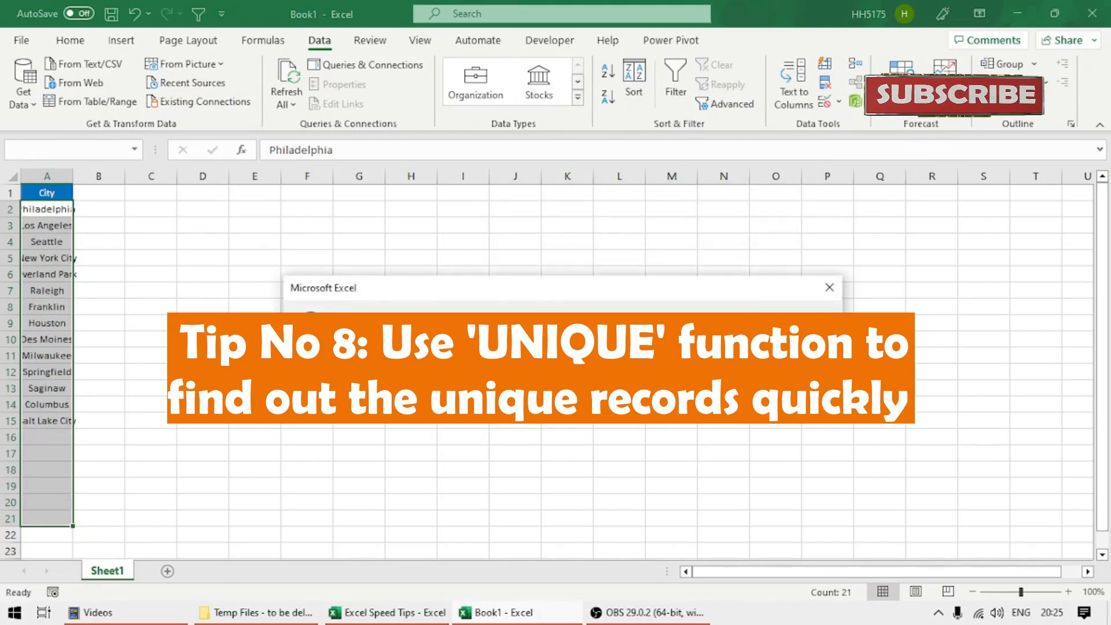
Step: Widen column A of the new workbook to fit the city names and close that workbook without saving
{"action": "key", "text": "Return"}
{"action": "left_click_drag", "start_coordinate": [74, 182], "coordinate": [145, 180]}
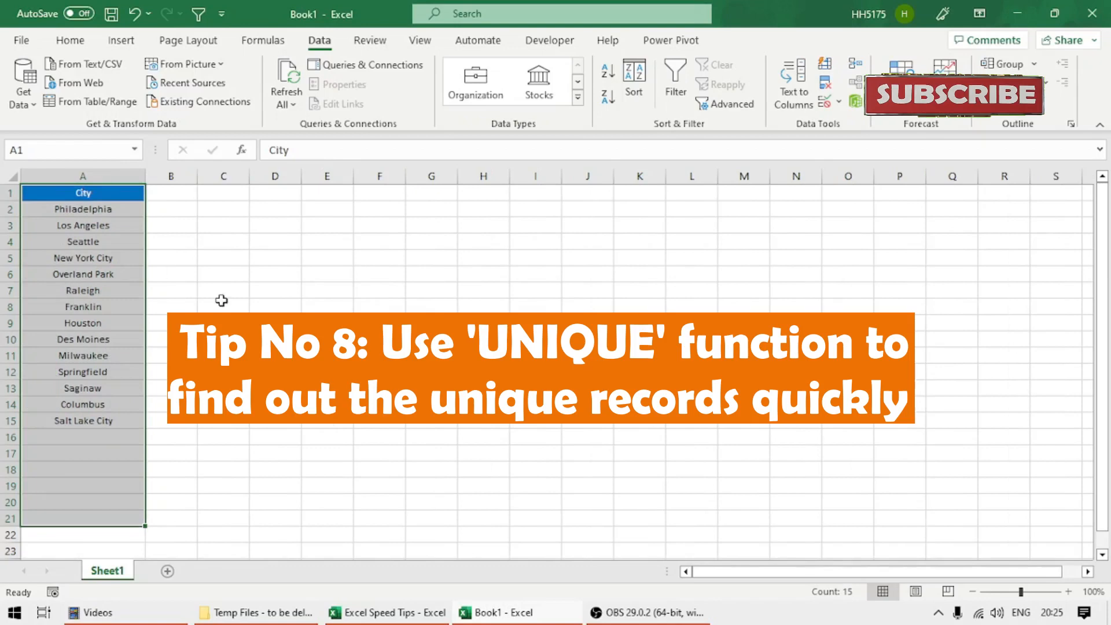
{"action": "key", "text": "alt+F4"}
{"action": "left_click", "coordinate": [555, 335]}
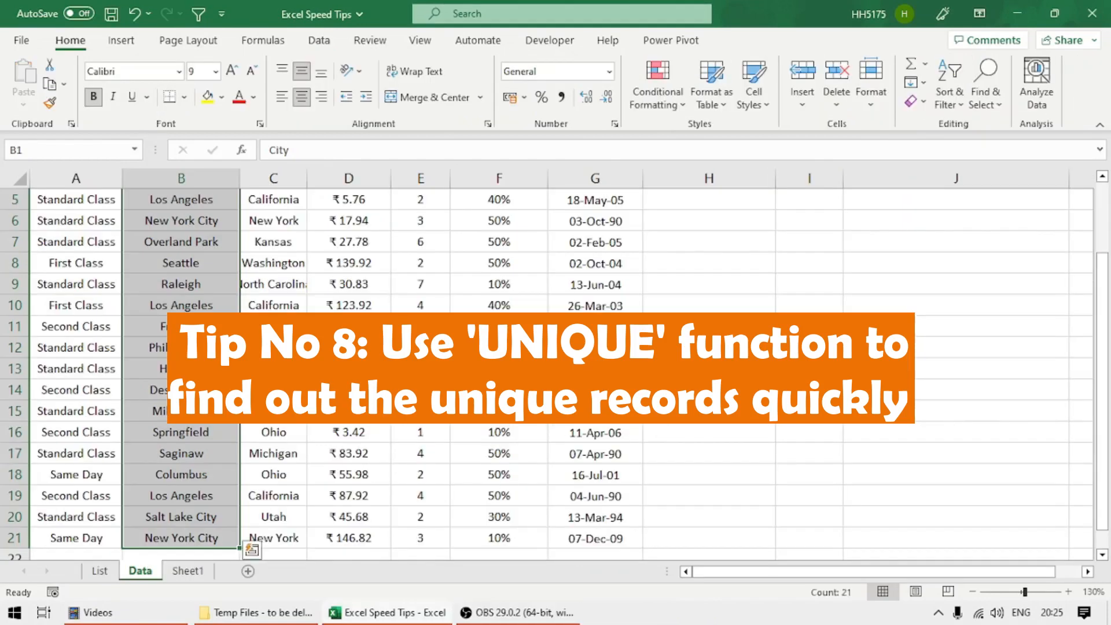
Step: Use the UNIQUE function in J3 of the Data sheet to list the distinct cities from B1:B21
{"action": "scroll", "coordinate": [655, 319], "scroll_direction": "up", "scroll_amount": 2}
{"action": "left_click", "coordinate": [898, 241]}
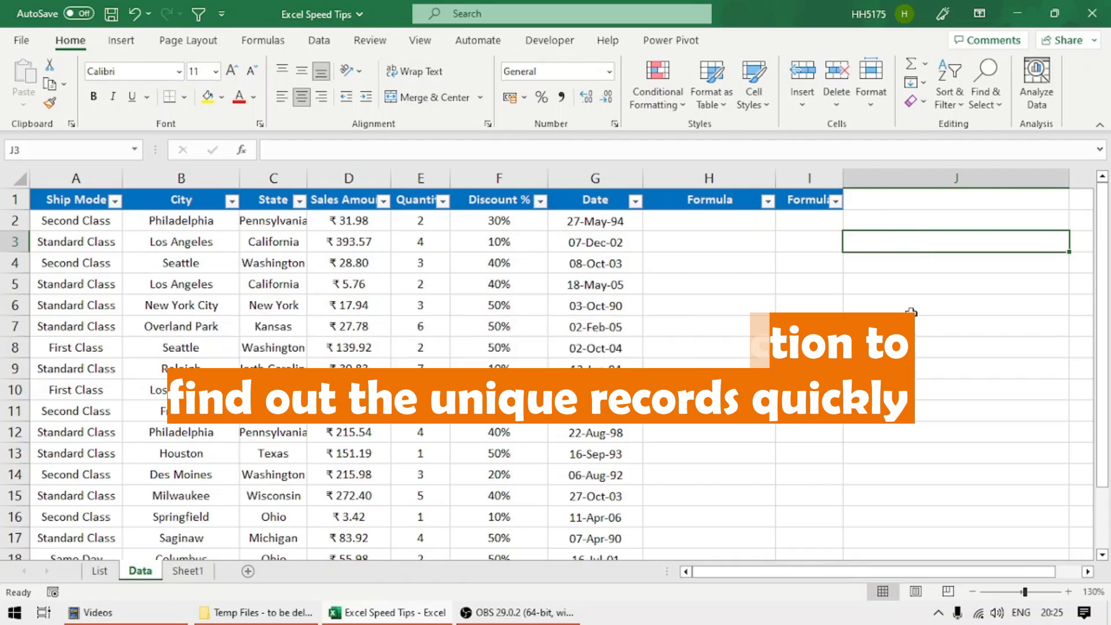
{"action": "type", "text": "=uni"}
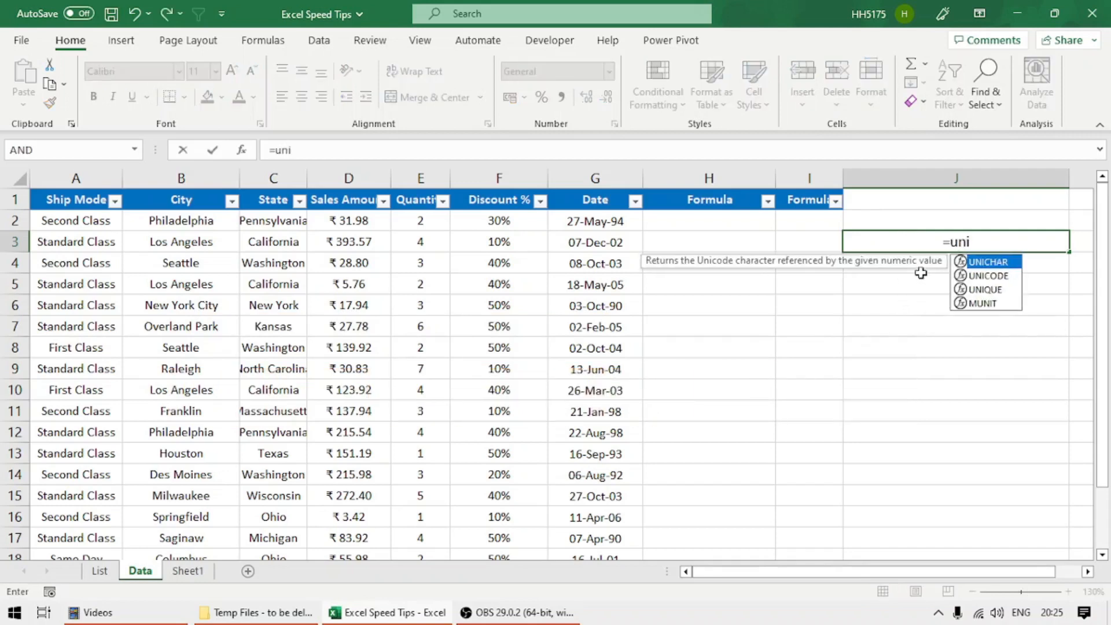
{"action": "key", "text": "Down"}
{"action": "key", "text": "Down"}
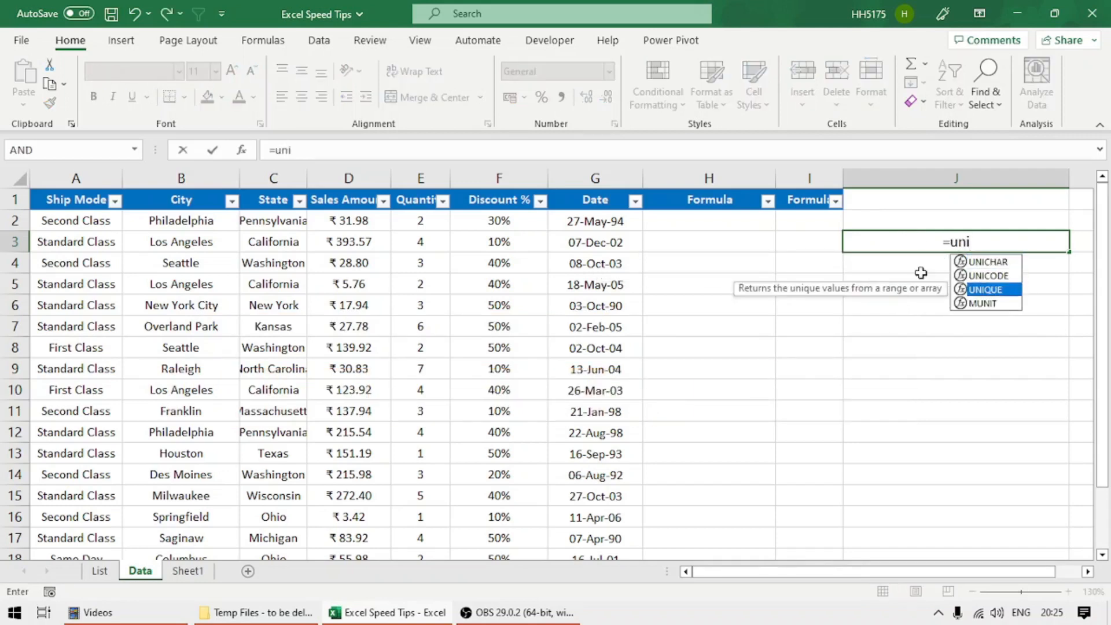
{"action": "key", "text": "Tab"}
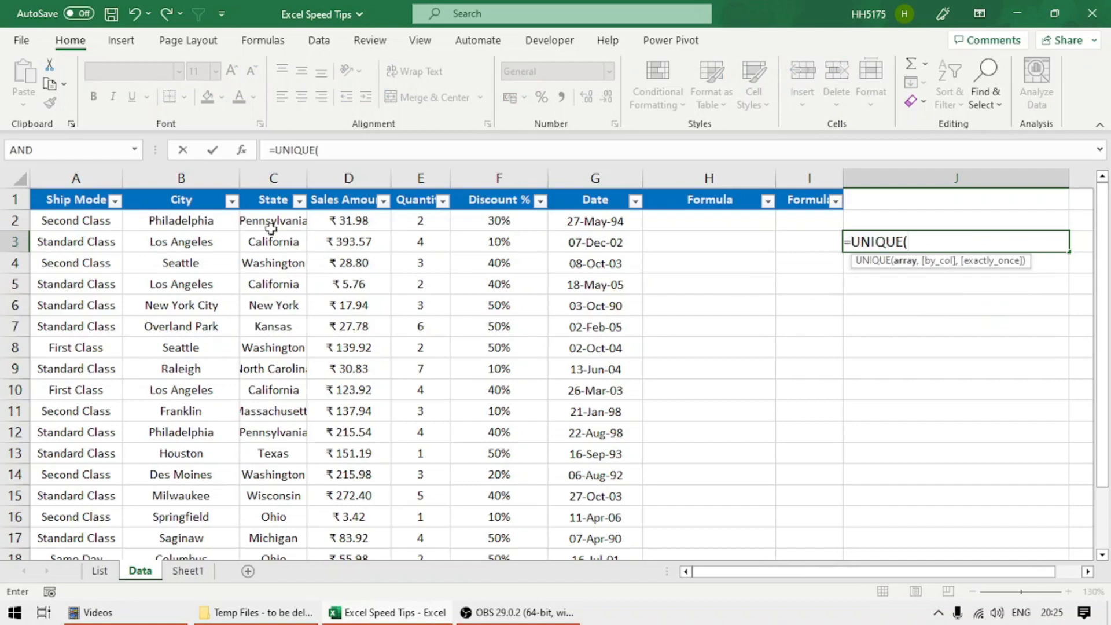
{"action": "left_click", "coordinate": [197, 203]}
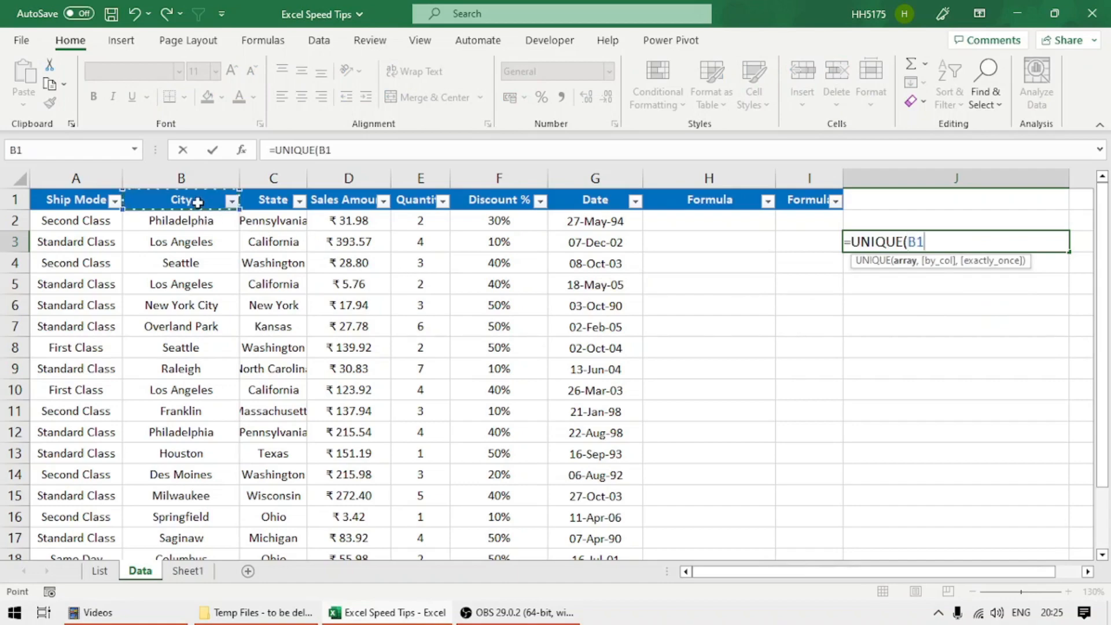
{"action": "key", "text": "ctrl+shift+Down"}
{"action": "scroll", "coordinate": [238, 306], "scroll_direction": "up", "scroll_amount": 2}
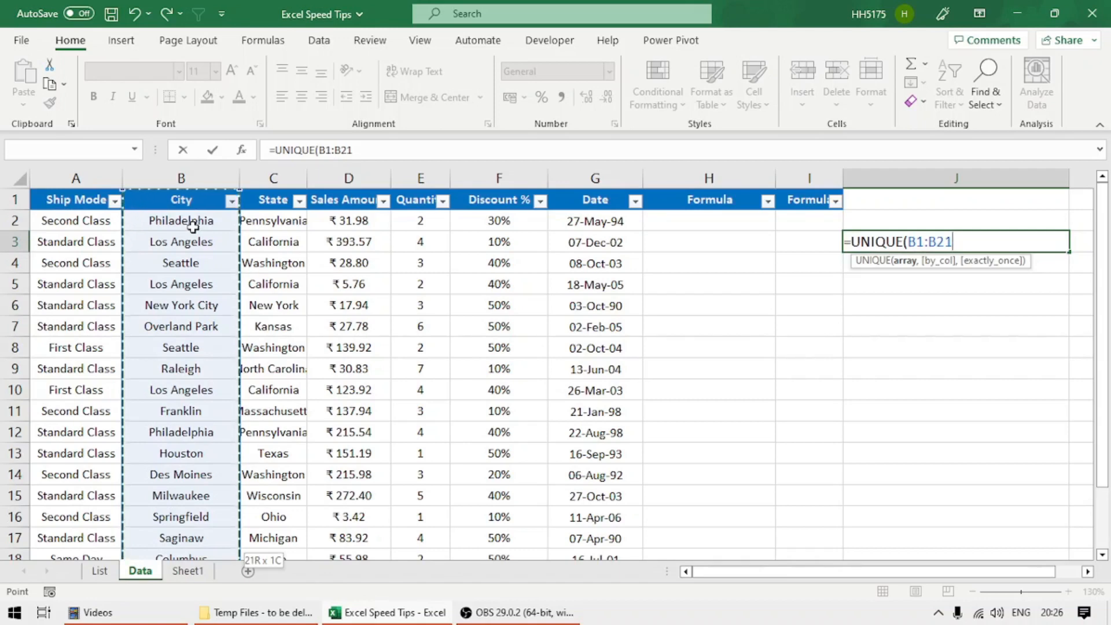
{"action": "key", "text": "Return"}
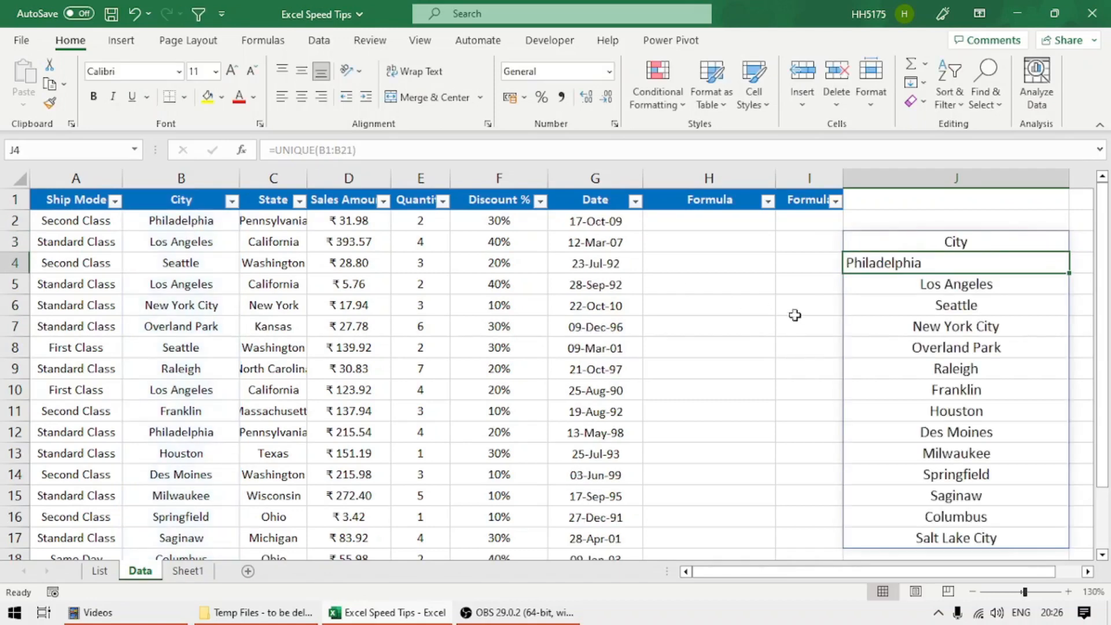
{"action": "left_click", "coordinate": [971, 537], "text": "shift"}
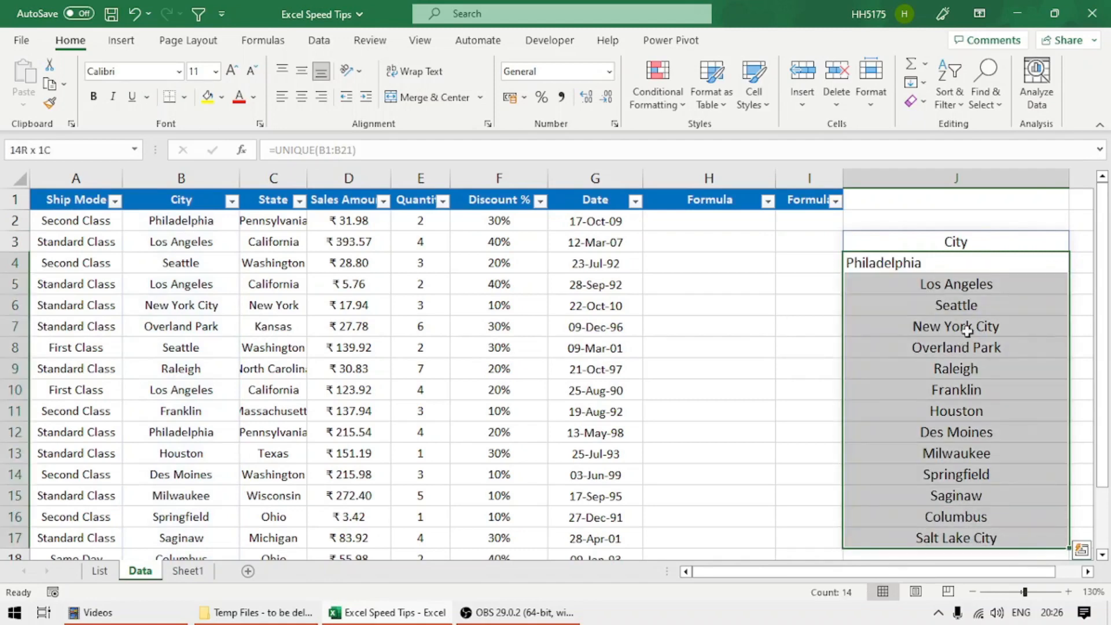
Step: Delete the unique city list starting in J3 and save the workbook
{"action": "left_click", "coordinate": [937, 244]}
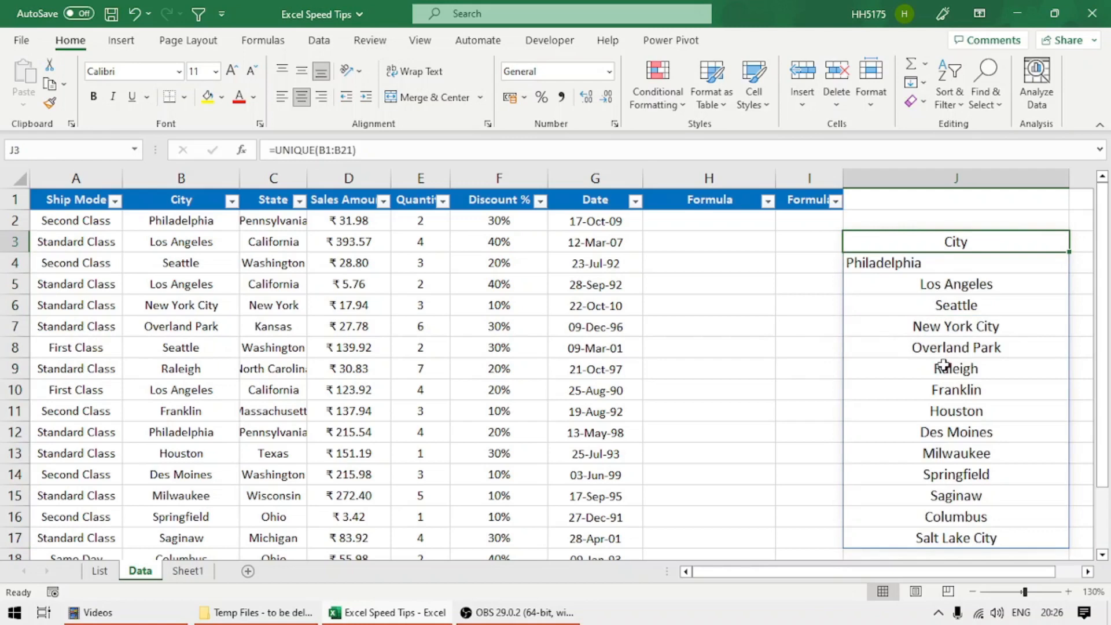
{"action": "key", "text": "ctrl+shift+Down"}
{"action": "key", "text": "Delete"}
{"action": "key", "text": "Up"}
{"action": "key", "text": "Up"}
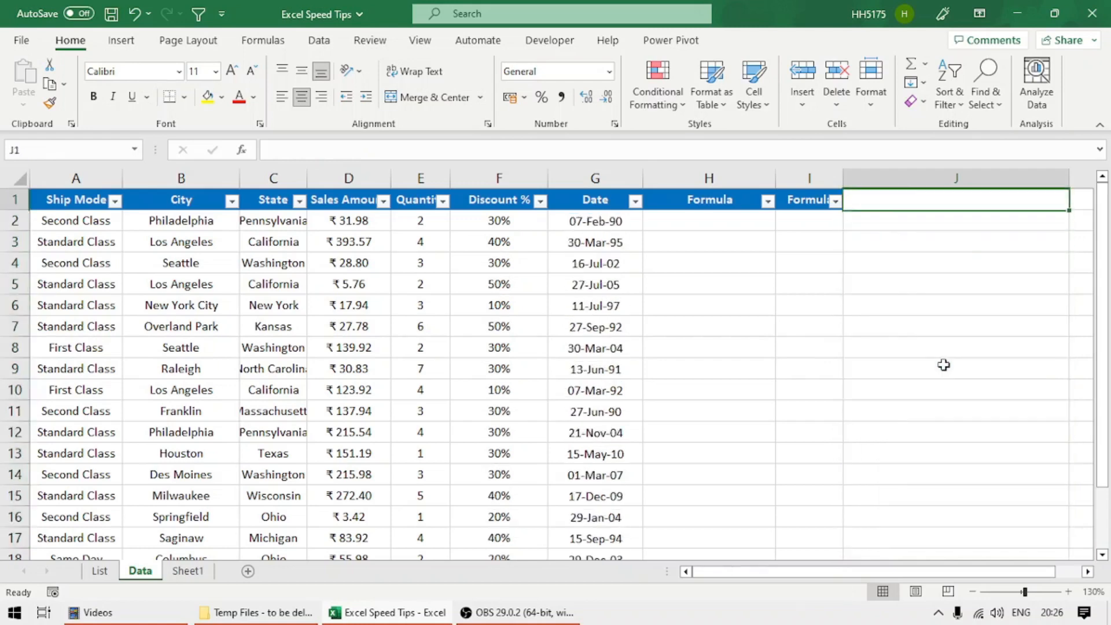
{"action": "key", "text": "Home"}
{"action": "key", "text": "Right"}
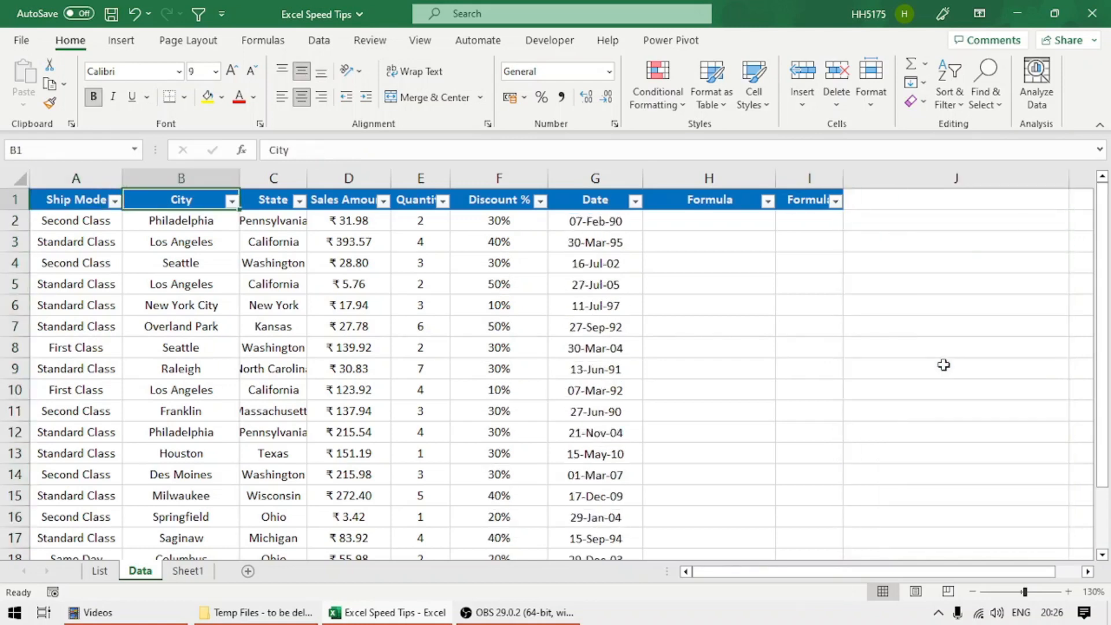
{"action": "key", "text": "ctrl+s"}
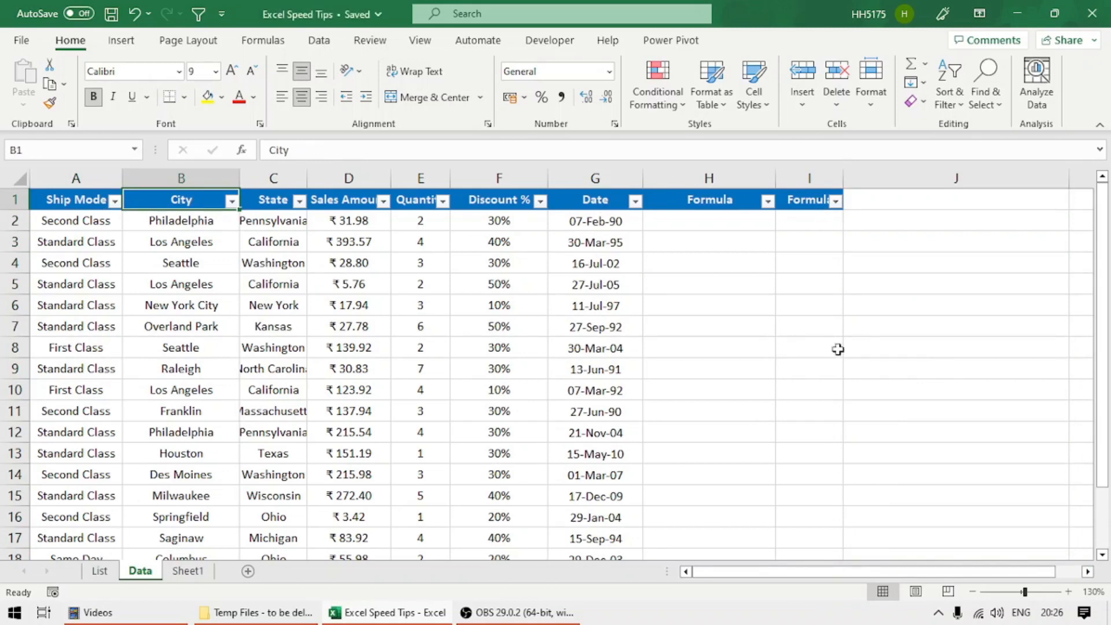
Step: Enter =UNIQUE(C1:C21) in J5 to list the distinct states including the column header
{"action": "left_click", "coordinate": [923, 276]}
{"action": "type", "text": "=uni"}
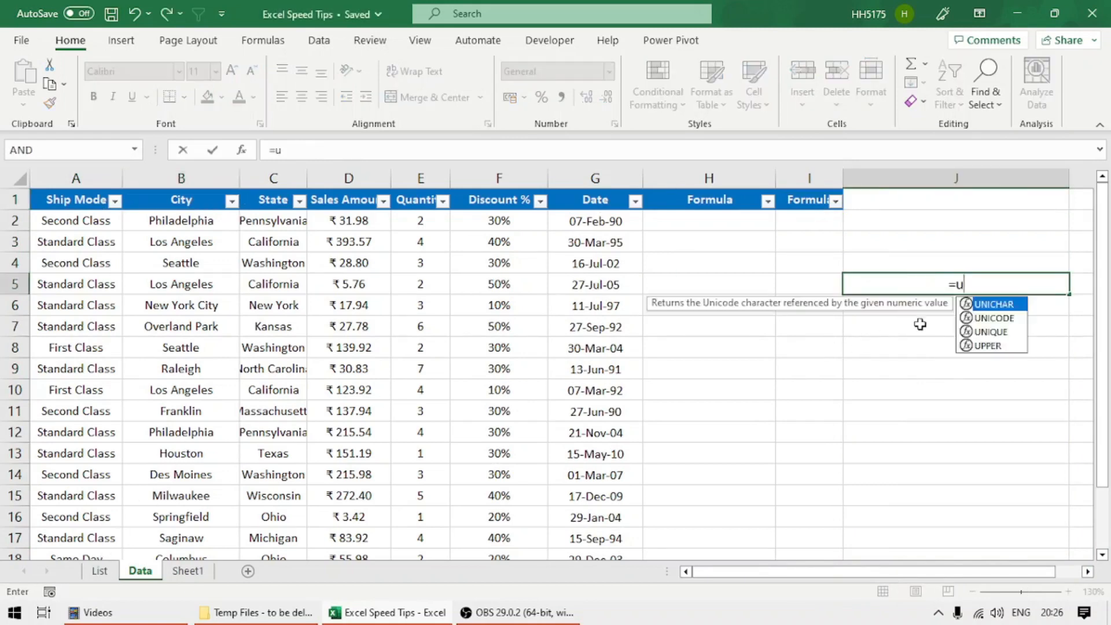
{"action": "key", "text": "Down"}
{"action": "key", "text": "Down"}
{"action": "key", "text": "Tab"}
{"action": "key", "text": "ctrl+Up"}
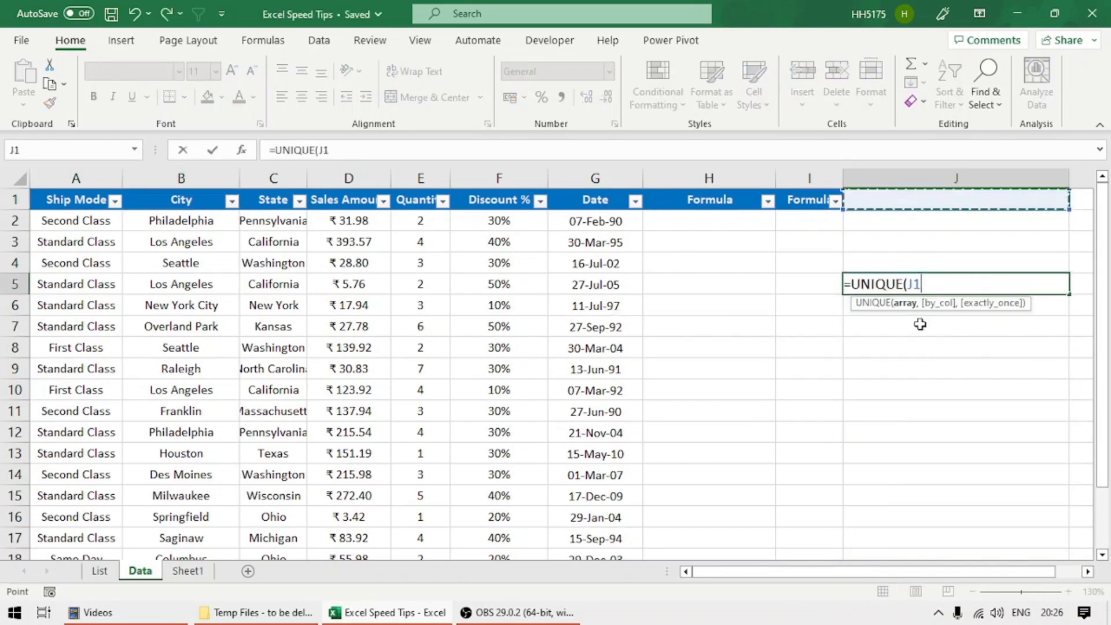
{"action": "key", "text": "ctrl+Left"}
{"action": "key", "text": "ctrl+Left"}
{"action": "key", "text": "Down"}
{"action": "key", "text": "Right"}
{"action": "key", "text": "Right"}
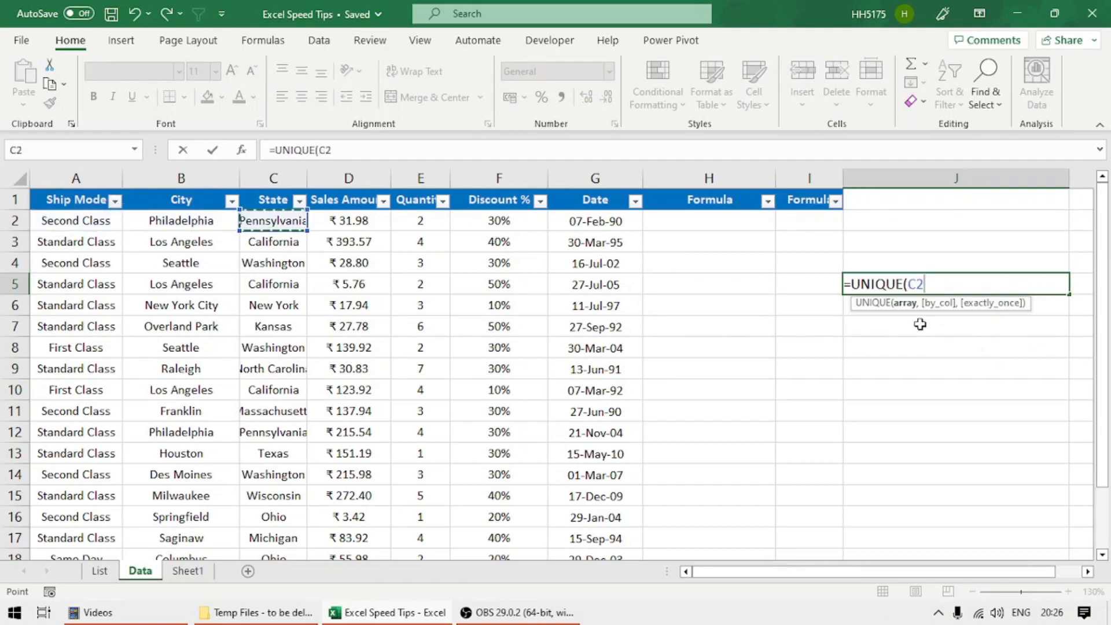
{"action": "key", "text": "Up"}
{"action": "key", "text": "ctrl+shift+Down"}
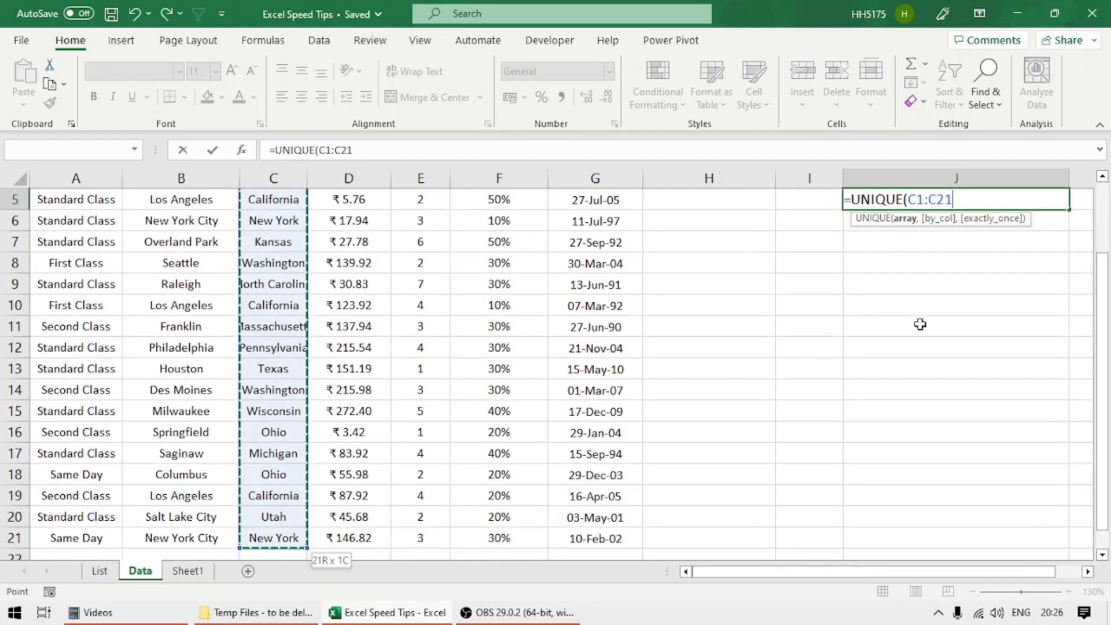
{"action": "type", "text": ")"}
{"action": "key", "text": "Return"}
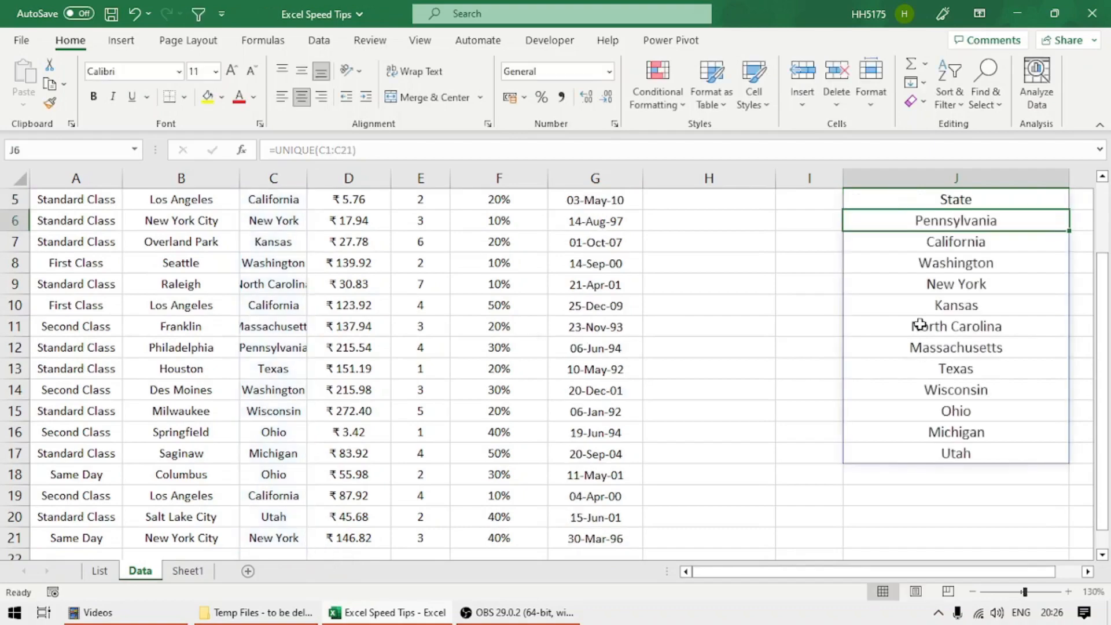
Step: Clear the unique state formula from J5 and save the workbook
{"action": "scroll", "coordinate": [927, 256], "scroll_direction": "up", "scroll_amount": 2}
{"action": "left_click", "coordinate": [929, 284]}
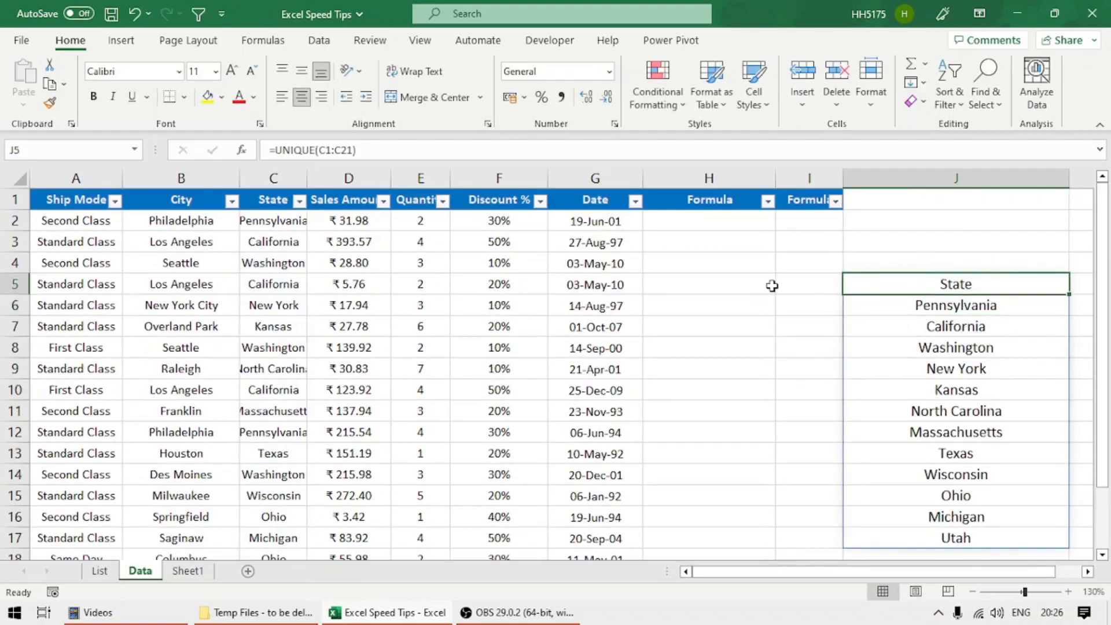
{"action": "key", "text": "Delete"}
{"action": "key", "text": "Home"}
{"action": "key", "text": "ctrl+Home"}
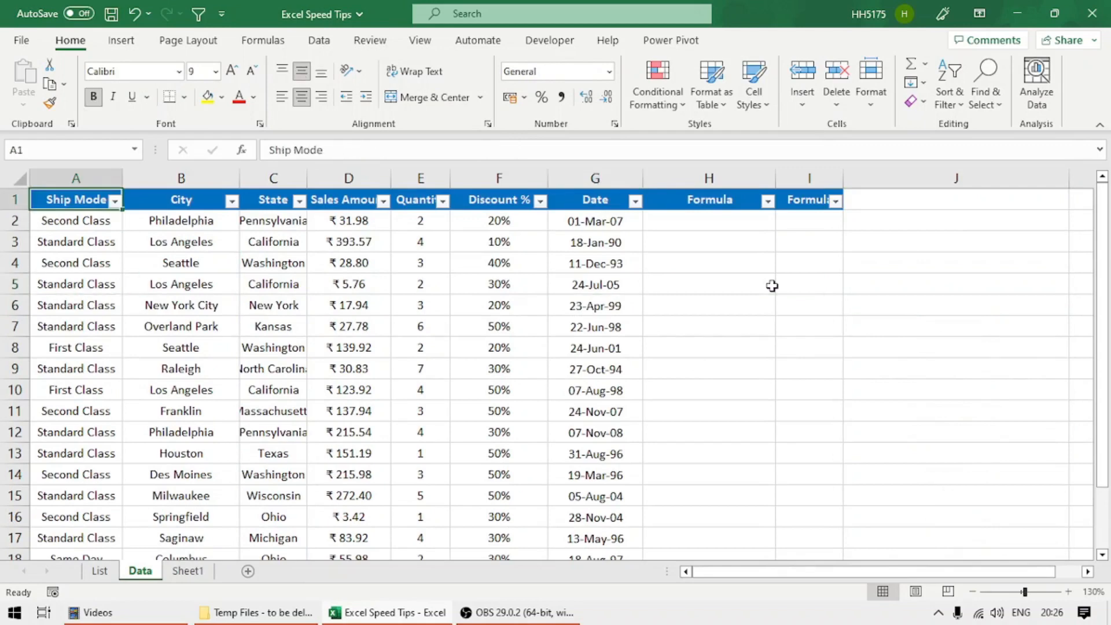
{"action": "key", "text": "ctrl+s"}
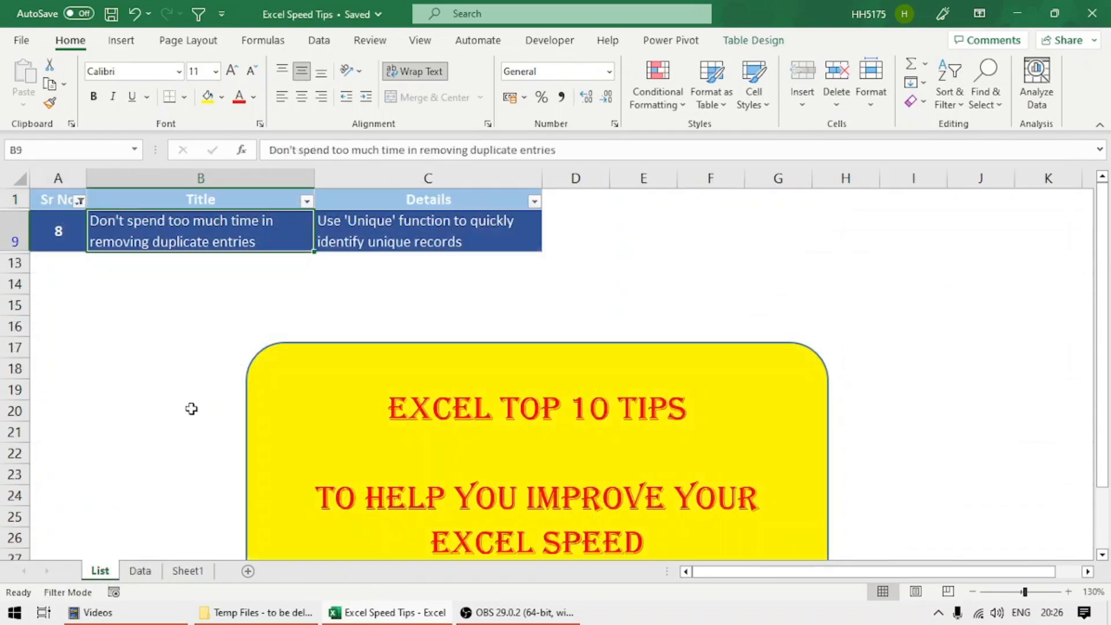
Step: Filter the Sr No column on the List sheet to show only tip 9 and review its title and details
{"action": "key", "text": "ctrl+Home"}
{"action": "key", "text": "alt+Down"}
{"action": "key", "text": "Down"}
{"action": "key", "text": "Down"}
{"action": "key", "text": "Down"}
{"action": "key", "text": "Down"}
{"action": "key", "text": "Down"}
{"action": "key", "text": "Down"}
{"action": "key", "text": "Down"}
{"action": "key", "text": "Down"}
{"action": "key", "text": "Down"}
{"action": "key", "text": "Down"}
{"action": "key", "text": "Down"}
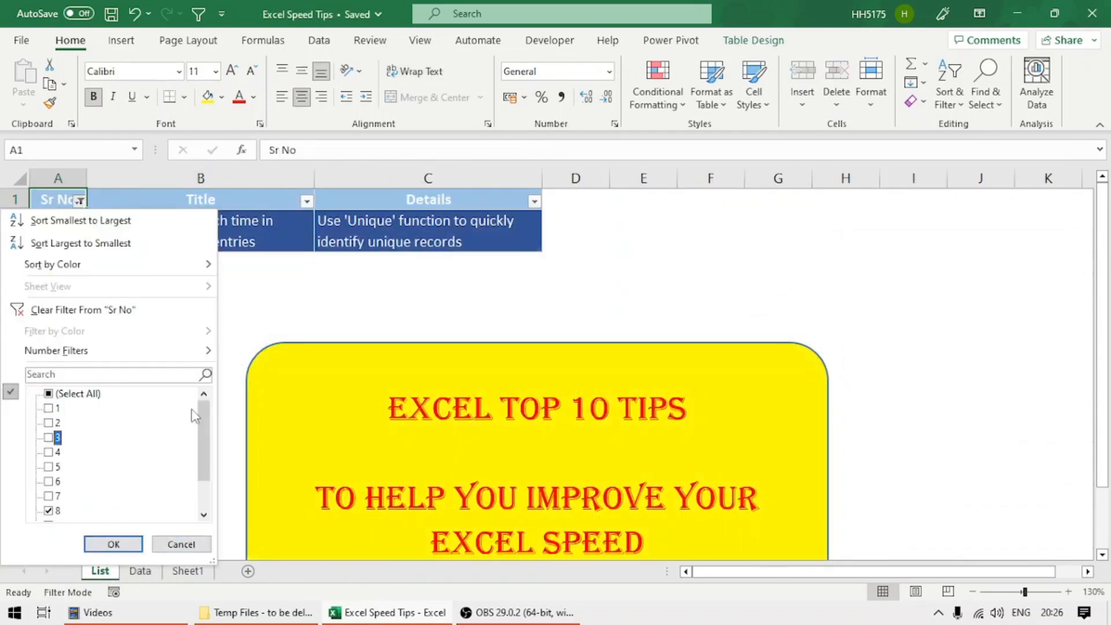
{"action": "key", "text": "Up"}
{"action": "key", "text": "Up"}
{"action": "key", "text": "Up"}
{"action": "key", "text": "space"}
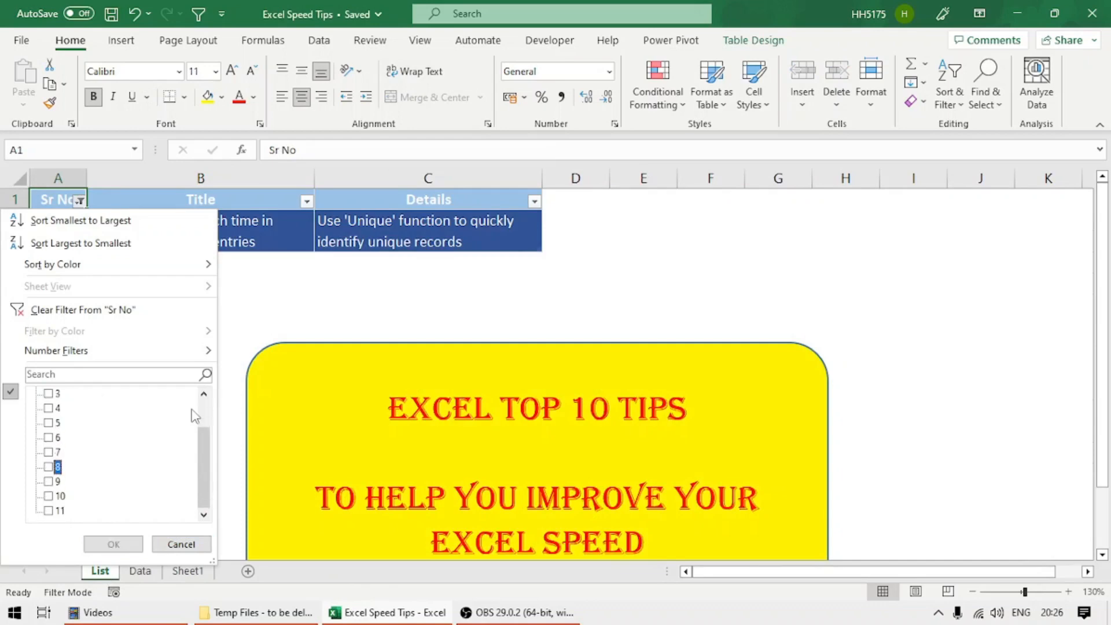
{"action": "key", "text": "Down"}
{"action": "key", "text": "space"}
{"action": "key", "text": "Return"}
{"action": "key", "text": "Down"}
{"action": "key", "text": "Right"}
{"action": "key", "text": "Right"}
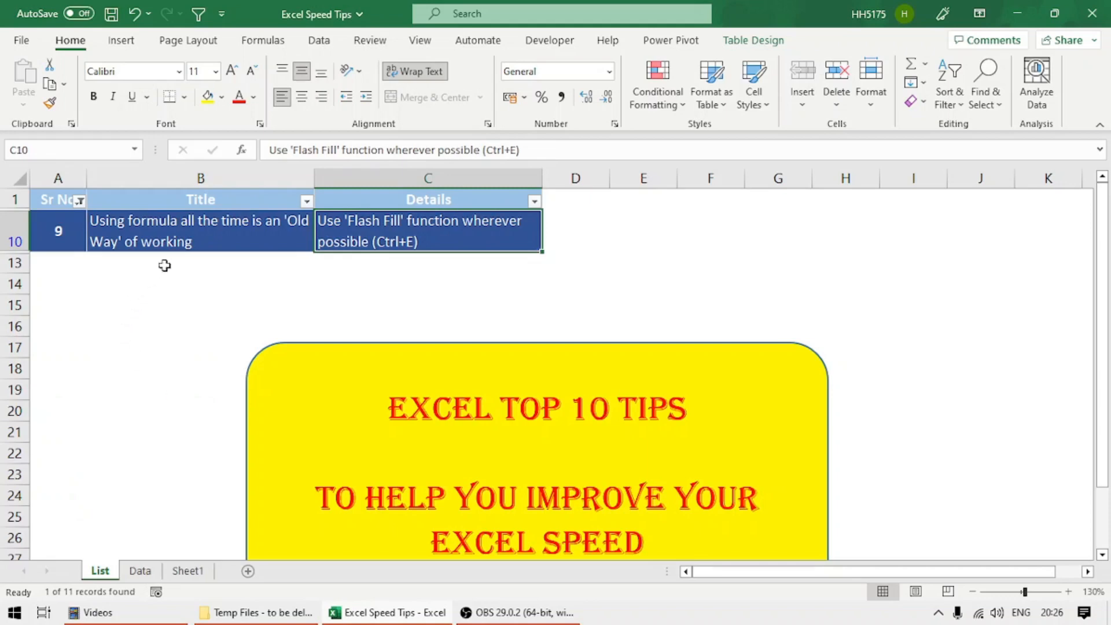
{"action": "left_click", "coordinate": [198, 232]}
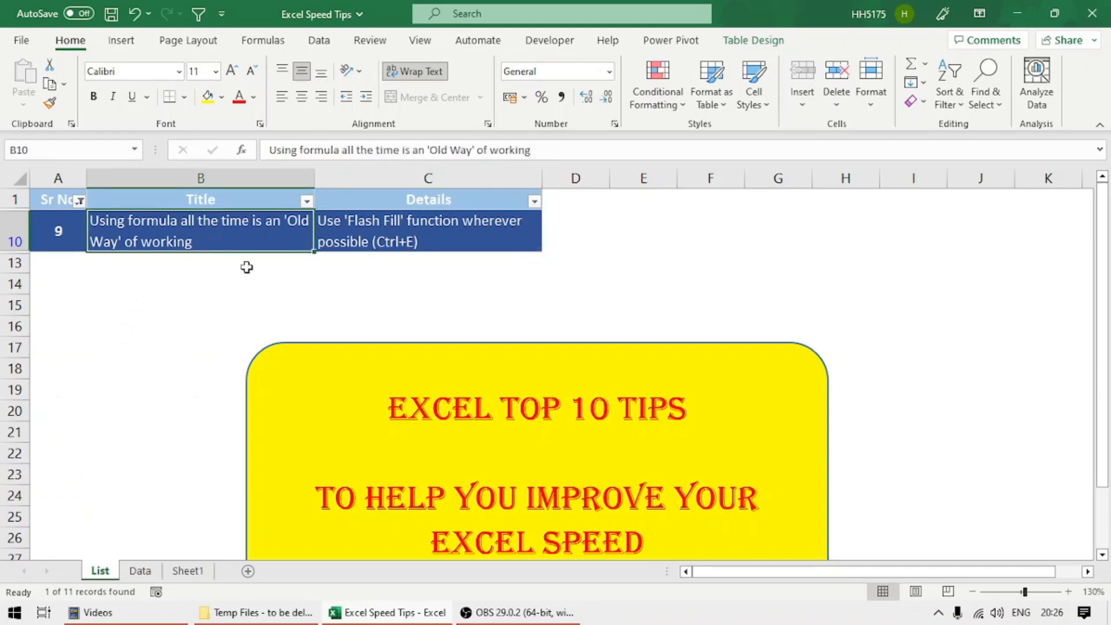
{"action": "left_click", "coordinate": [405, 235]}
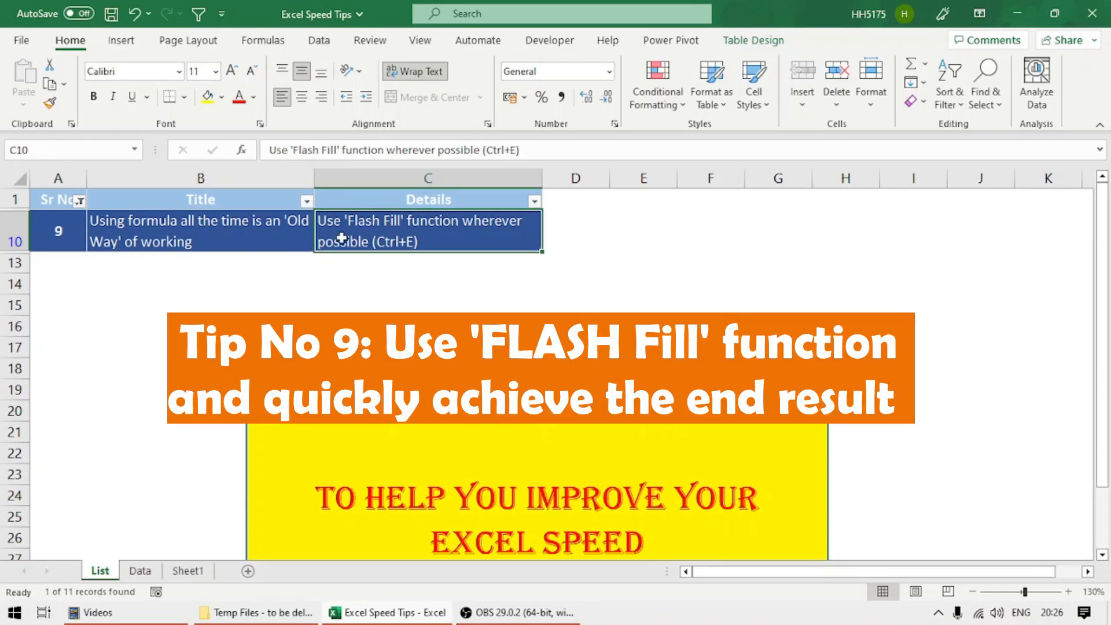
Step: Widen the Ship Mode column slightly on the Data sheet
{"action": "left_click", "coordinate": [140, 571]}
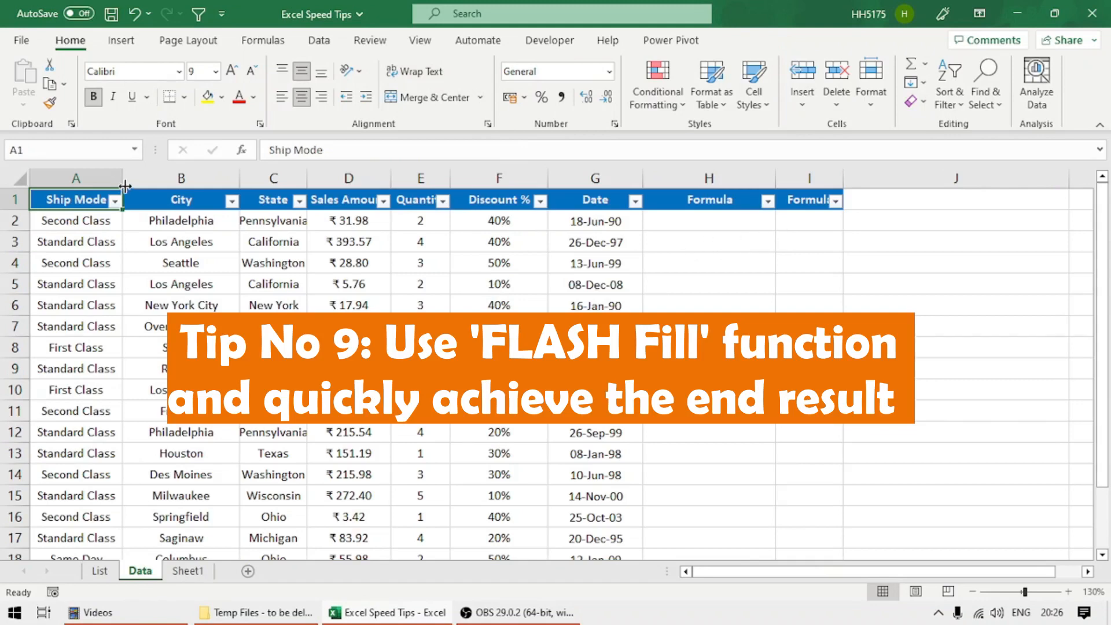
{"action": "left_click_drag", "start_coordinate": [119, 171], "coordinate": [138, 171]}
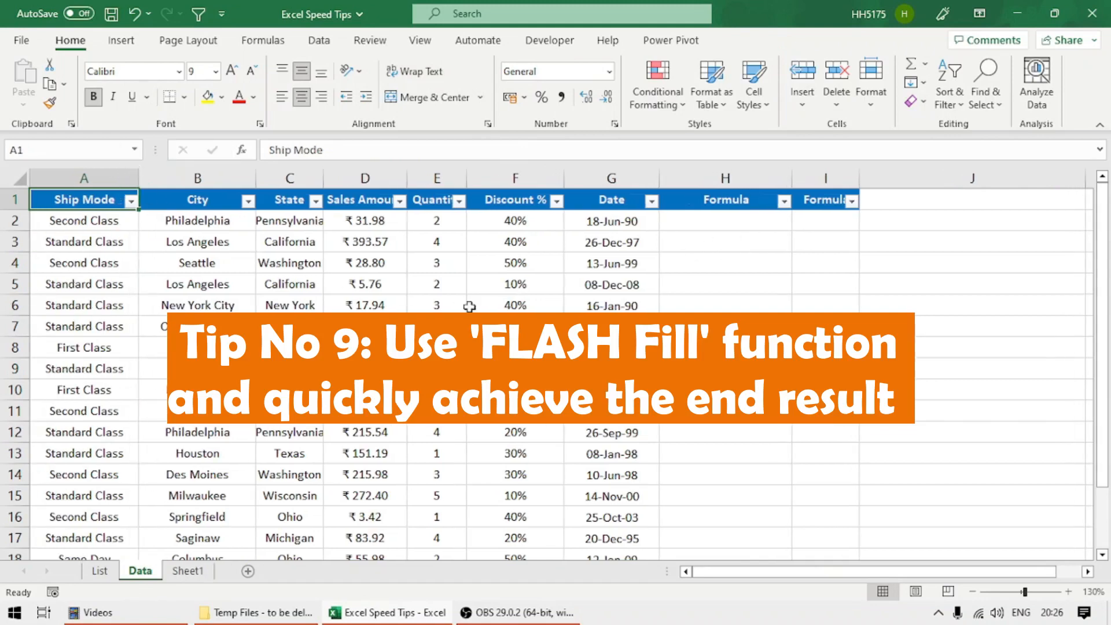
Step: Select the dates in the Date column, and enter Jun in H2 as the sample month for the first date
{"action": "left_click", "coordinate": [754, 221]}
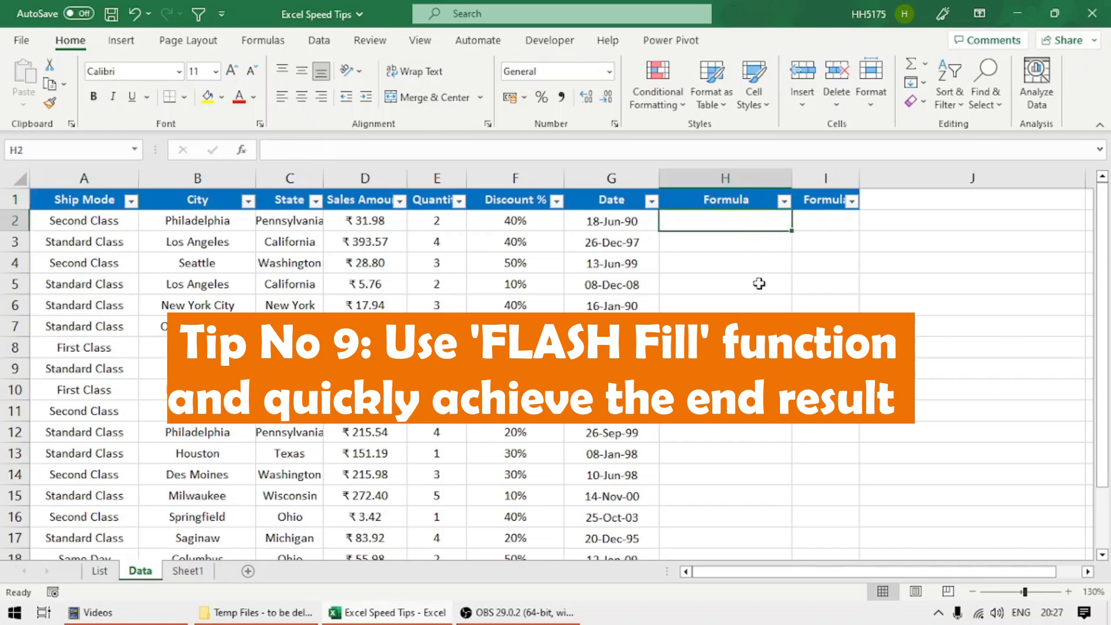
{"action": "left_click", "coordinate": [620, 221]}
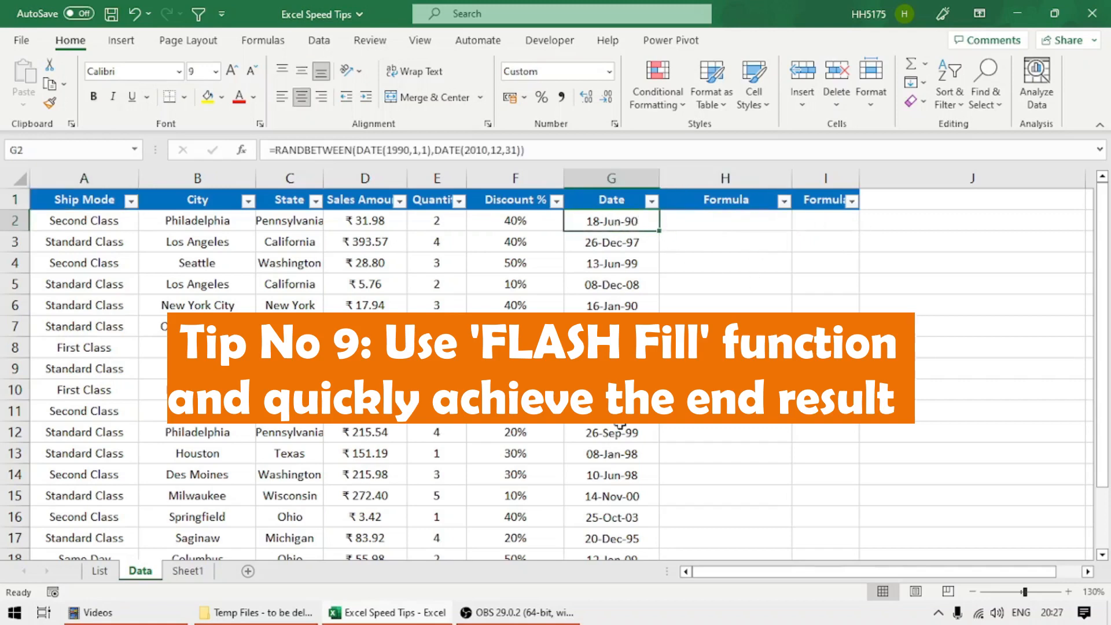
{"action": "scroll", "coordinate": [624, 439], "scroll_direction": "down", "scroll_amount": 2}
{"action": "left_click", "coordinate": [625, 493], "text": "shift"}
{"action": "scroll", "coordinate": [625, 416], "scroll_direction": "up", "scroll_amount": 2}
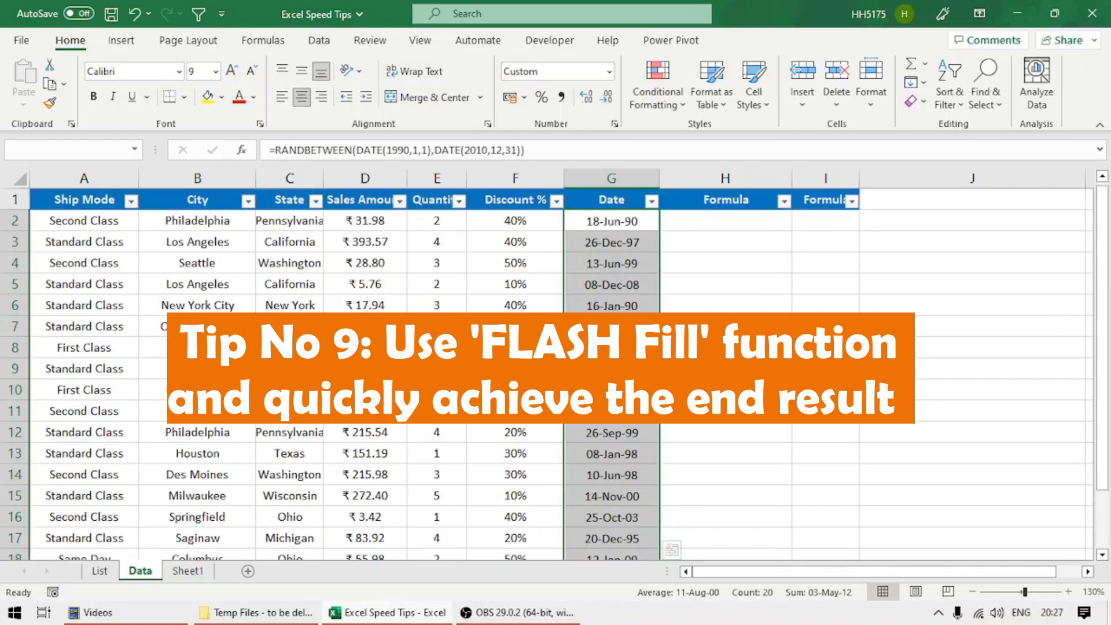
{"action": "left_click", "coordinate": [720, 220]}
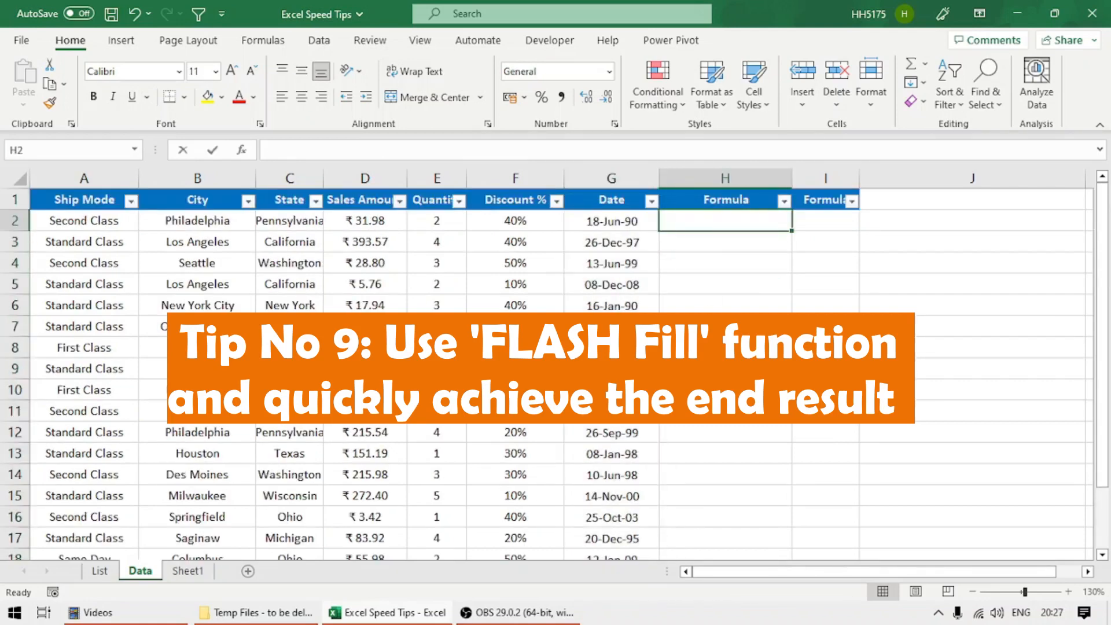
{"action": "type", "text": "Jun"}
{"action": "key", "text": "Return"}
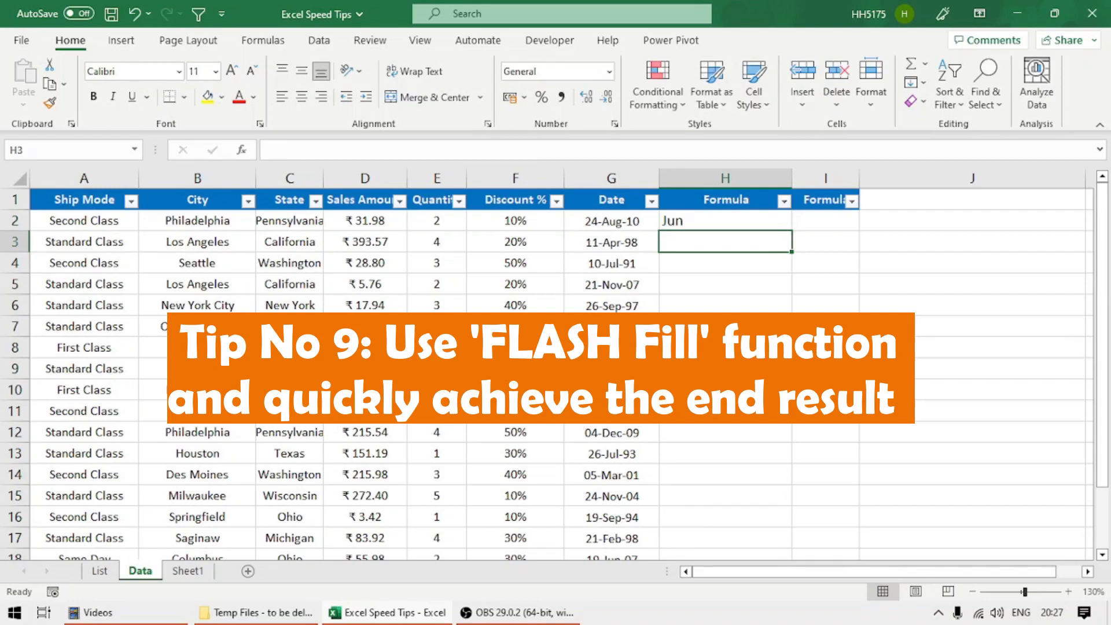
{"action": "key", "text": "Up"}
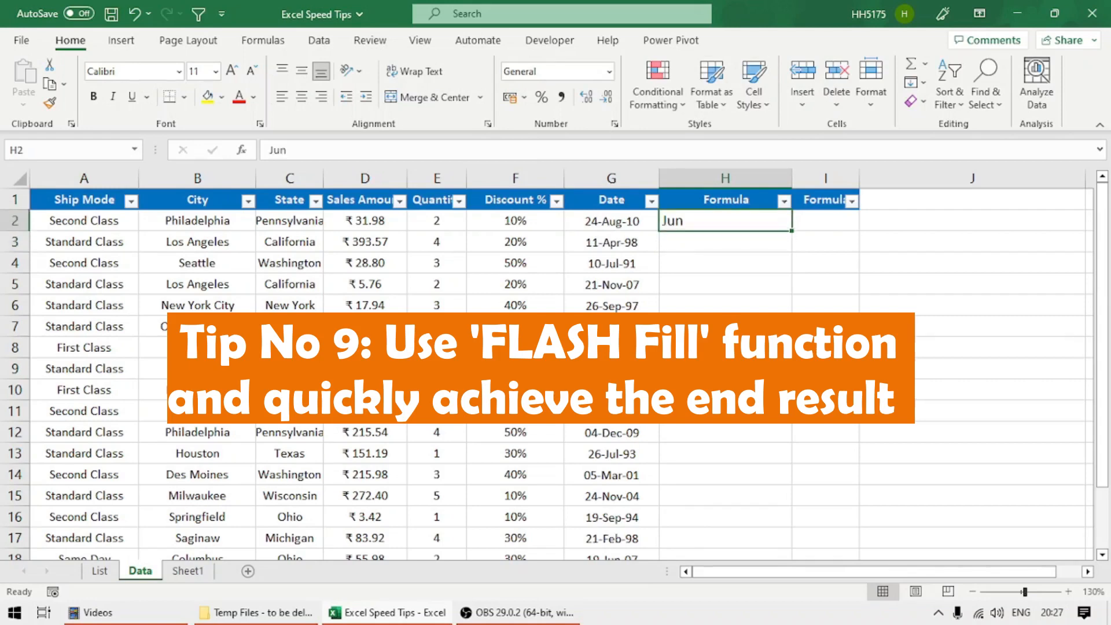
Step: Replace the random date formulas in the Date column from G2 down with their static values using Paste Special Values
{"action": "key", "text": "Left"}
{"action": "key", "text": "ctrl+shift+Down"}
{"action": "key", "text": "ctrl+c"}
{"action": "key", "text": "alt+e"}
{"action": "key", "text": "s"}
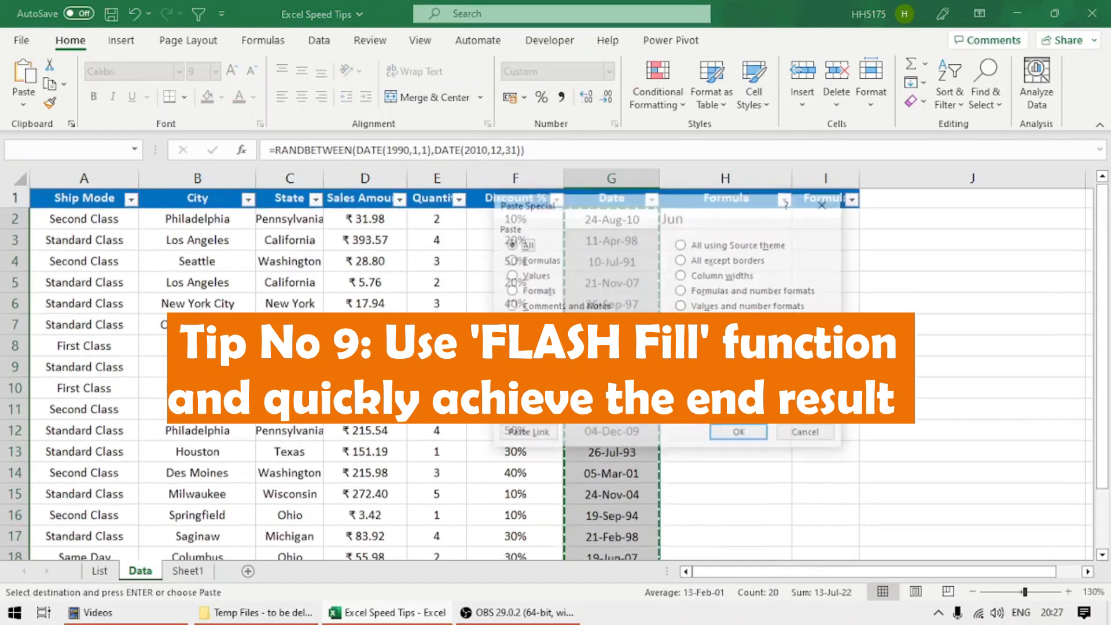
{"action": "key", "text": "v"}
{"action": "key", "text": "Return"}
Step: Clear the sample month from H2 and end copy mode
{"action": "key", "text": "ctrl+Up"}
{"action": "key", "text": "Down"}
{"action": "key", "text": "Right"}
{"action": "key", "text": "Escape"}
{"action": "key", "text": "Delete"}
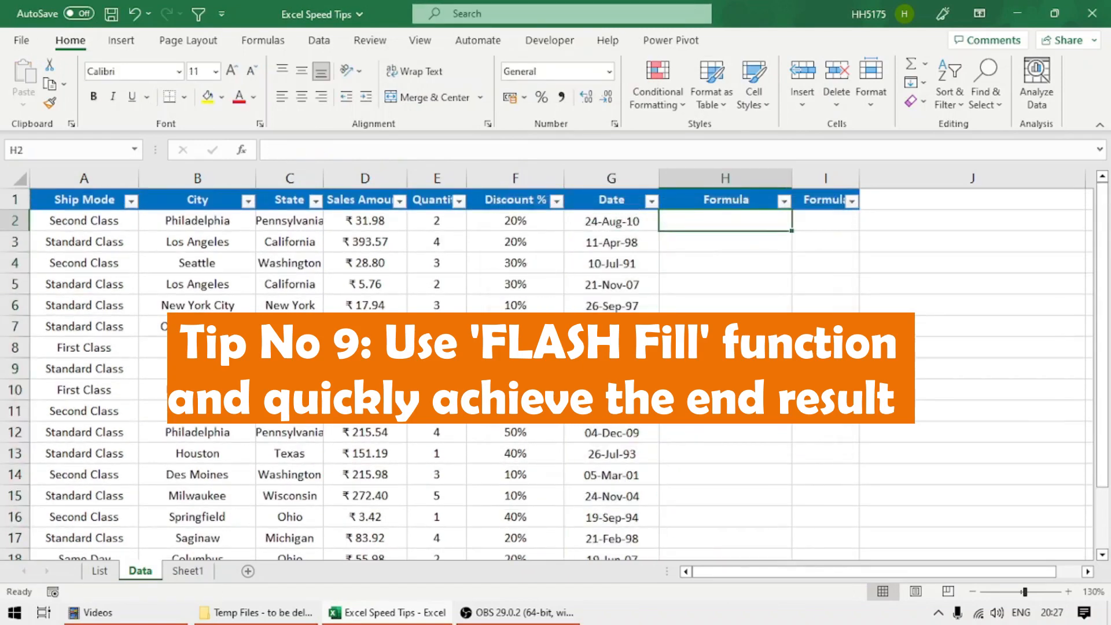
Step: Enter Aug in H2 and Apr in H3 as sample months, and Flash Fill the remaining months down column H
{"action": "key", "text": "Left"}
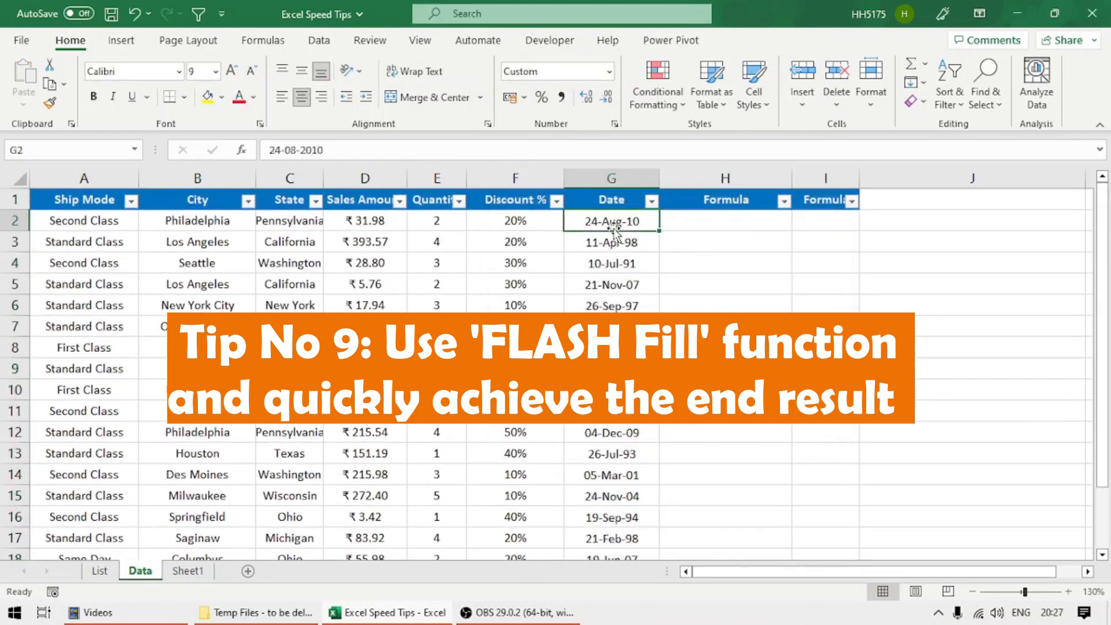
{"action": "left_click", "coordinate": [727, 222]}
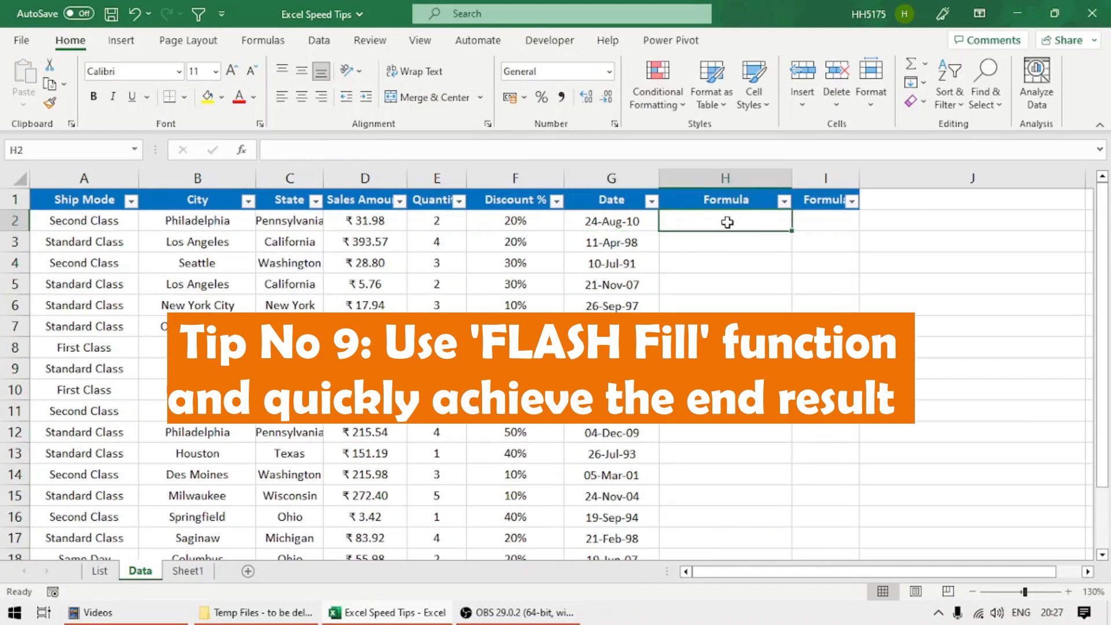
{"action": "type", "text": "Aug"}
{"action": "key", "text": "Return"}
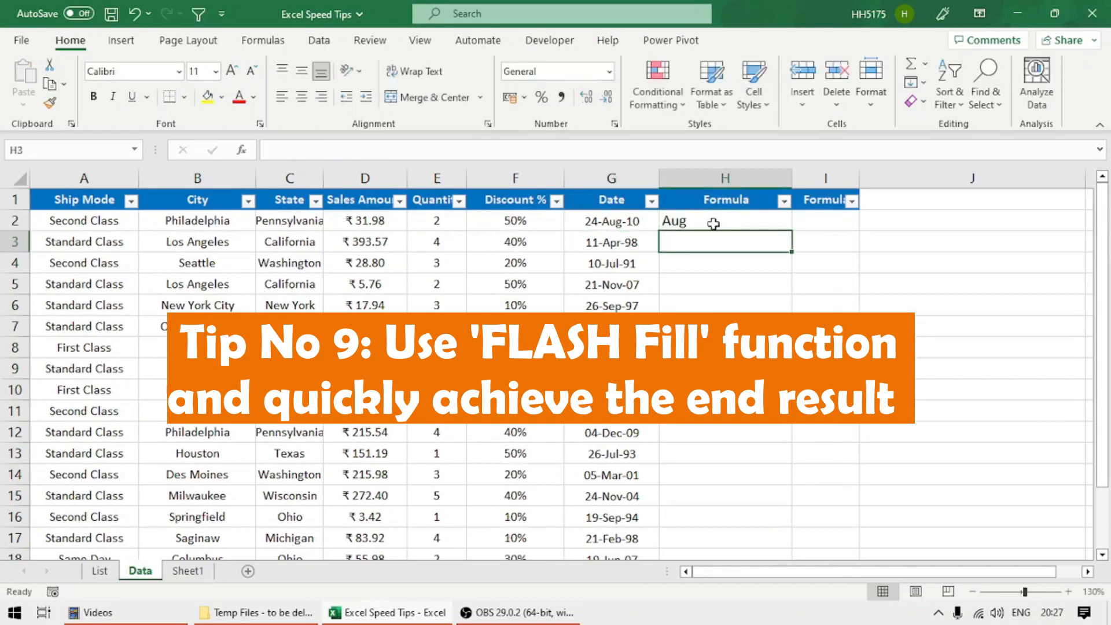
{"action": "left_click", "coordinate": [621, 246]}
{"action": "left_click", "coordinate": [701, 250]}
{"action": "type", "text": "Apr"}
{"action": "key", "text": "Return"}
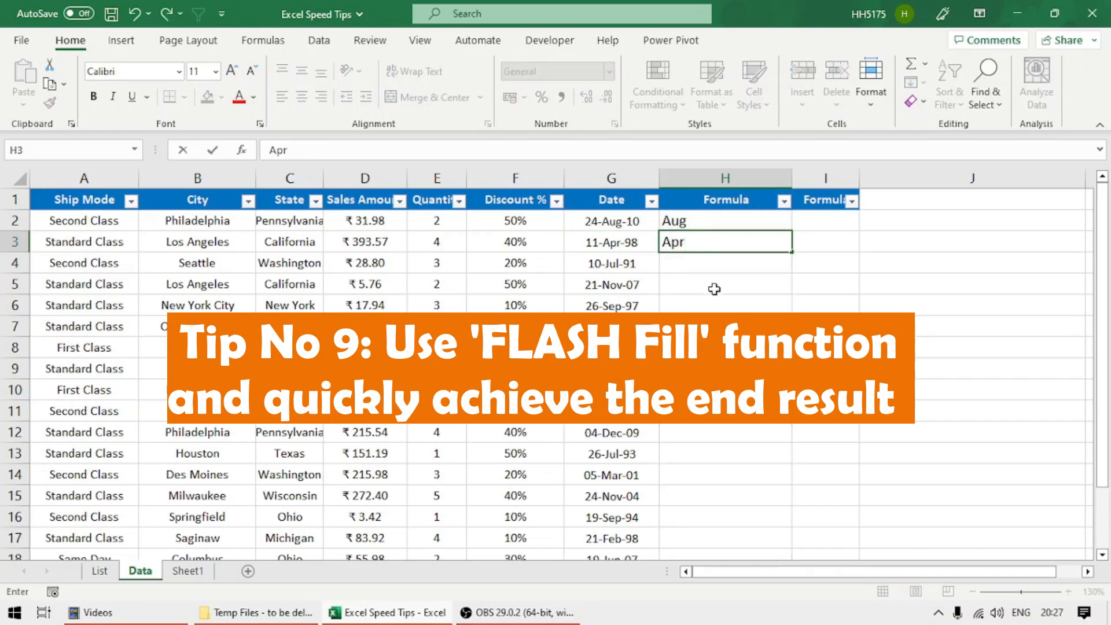
{"action": "key", "text": "Return"}
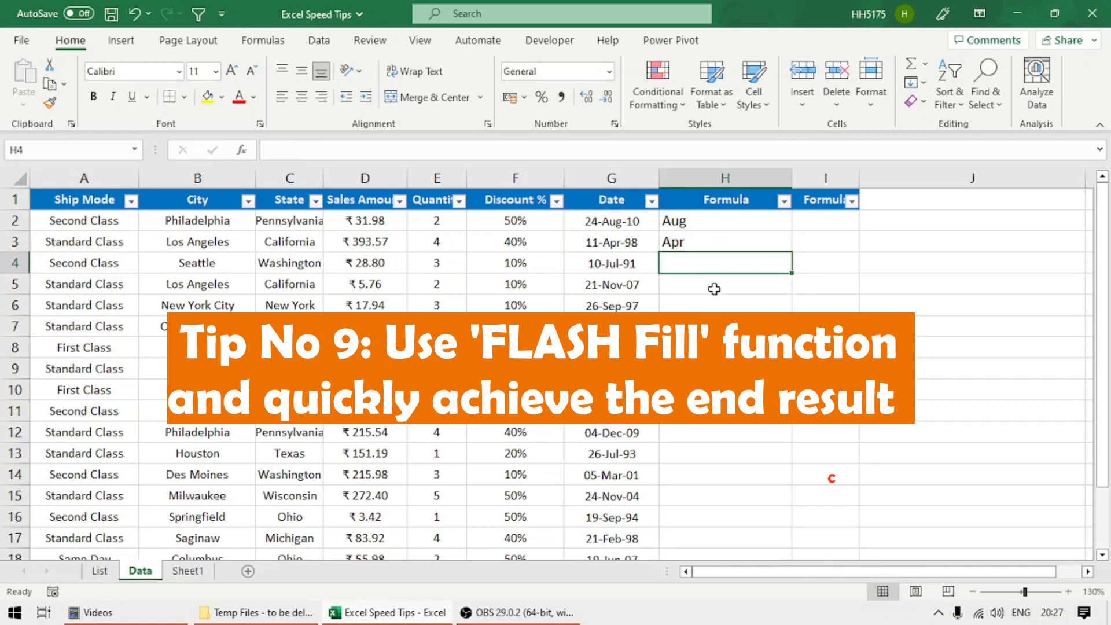
{"action": "key", "text": "ctrl+e"}
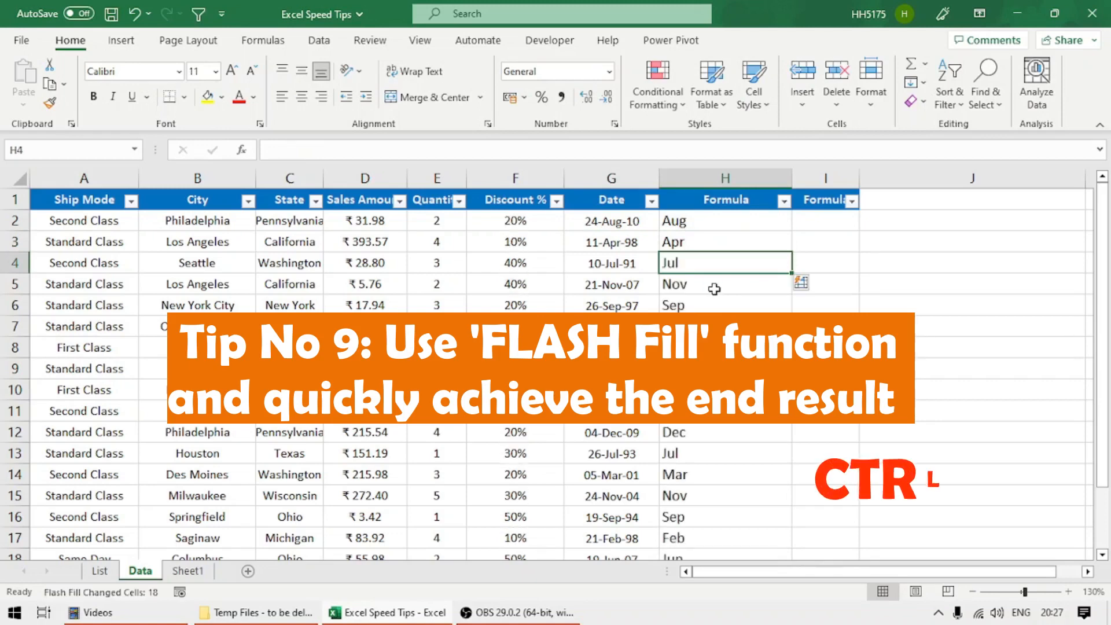
Step: Examine the months in column H from row 2 to row 21 and the two sample entries behind them
{"action": "left_click", "coordinate": [701, 221]}
{"action": "scroll", "coordinate": [701, 217], "scroll_direction": "down", "scroll_amount": 1}
{"action": "scroll", "coordinate": [688, 524], "scroll_direction": "down", "scroll_amount": 3}
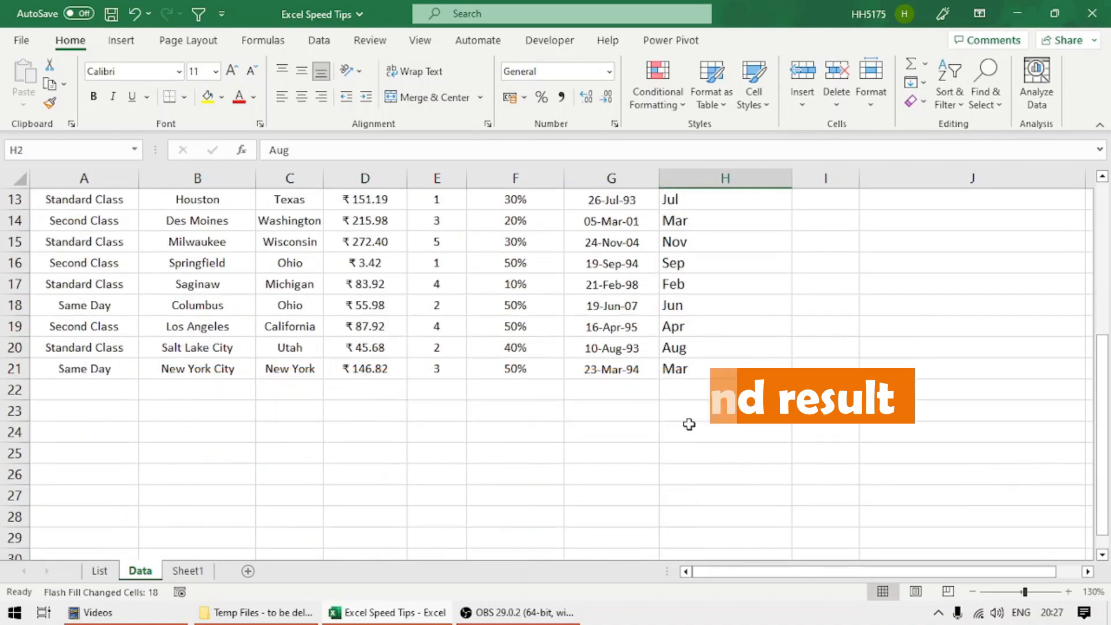
{"action": "left_click", "coordinate": [694, 366], "text": "shift"}
{"action": "scroll", "coordinate": [730, 422], "scroll_direction": "up", "scroll_amount": 4}
{"action": "scroll", "coordinate": [729, 422], "scroll_direction": "up", "scroll_amount": 1}
{"action": "left_click_drag", "start_coordinate": [702, 220], "coordinate": [714, 243]}
{"action": "left_click", "coordinate": [696, 221]}
{"action": "left_click", "coordinate": [695, 238], "text": "shift"}
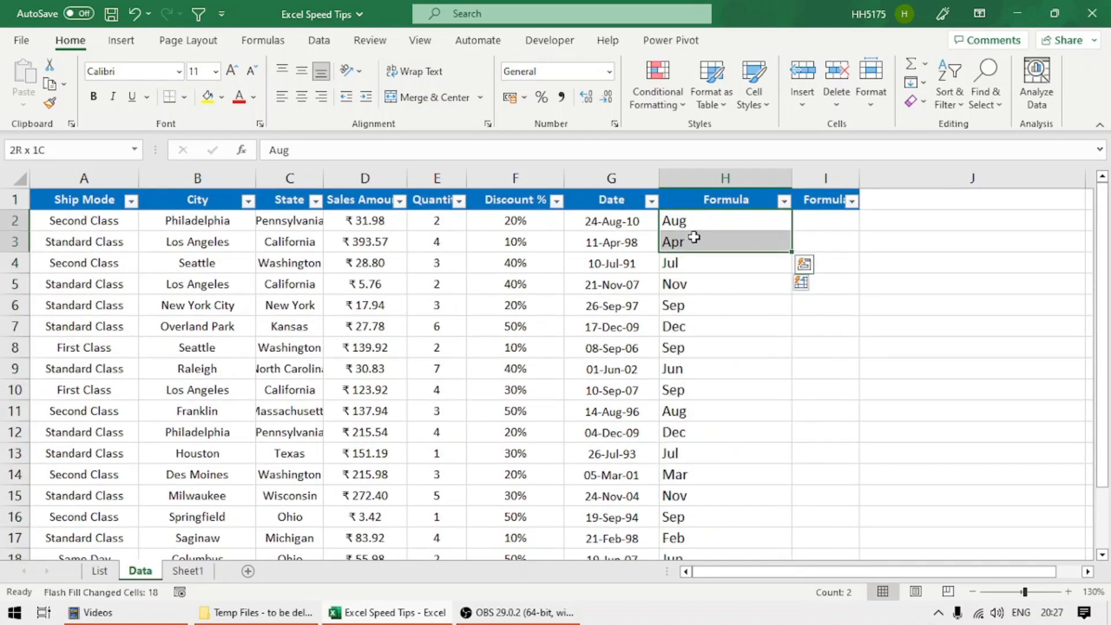
{"action": "left_click", "coordinate": [698, 220]}
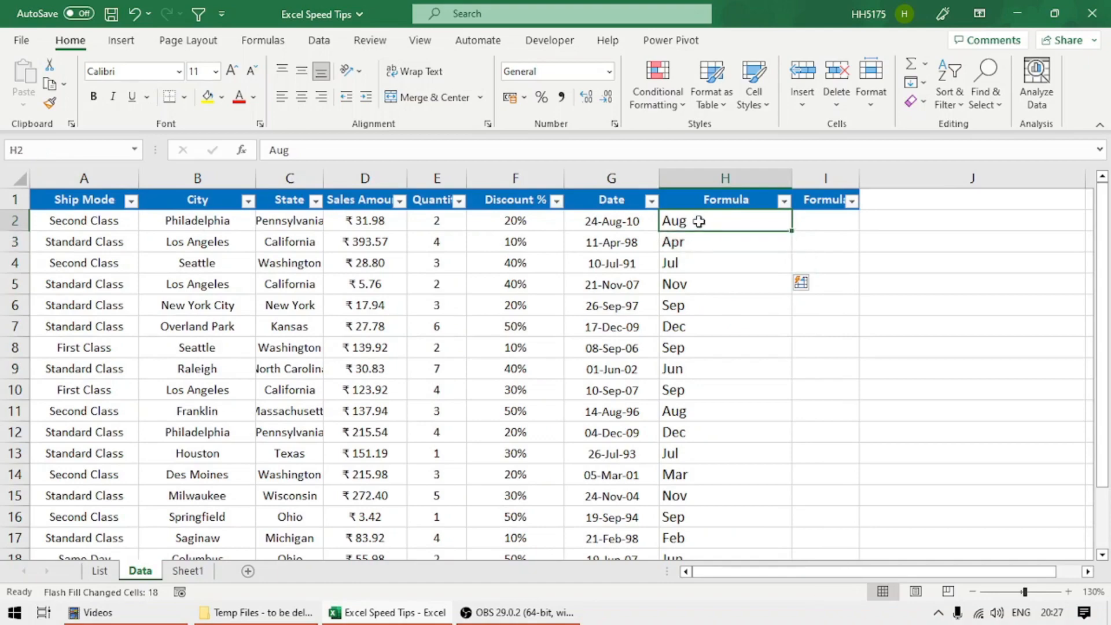
{"action": "scroll", "coordinate": [720, 499], "scroll_direction": "down", "scroll_amount": 2}
{"action": "left_click", "coordinate": [704, 494], "text": "shift"}
{"action": "scroll", "coordinate": [752, 469], "scroll_direction": "up", "scroll_amount": 2}
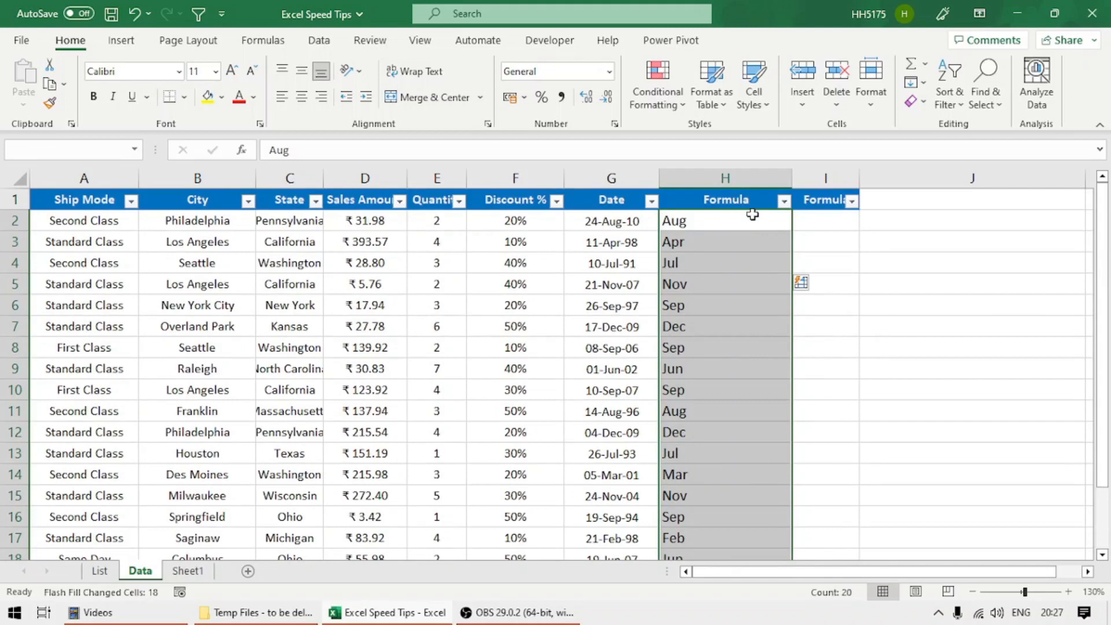
Step: Widen column I slightly so that its Formula header has more room
{"action": "left_click", "coordinate": [826, 220]}
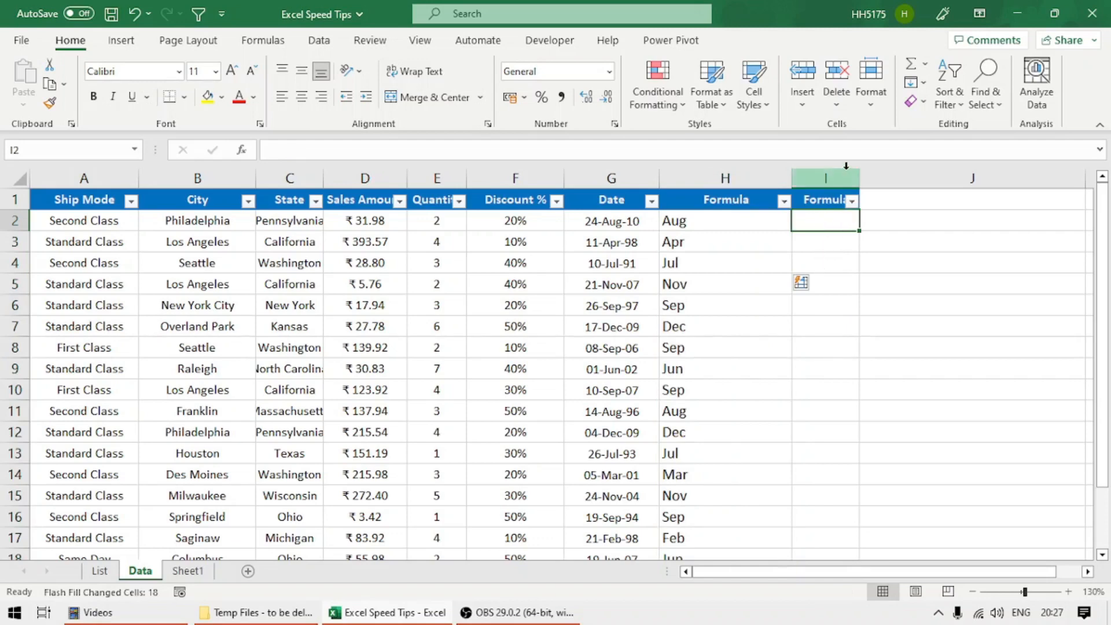
{"action": "left_click_drag", "start_coordinate": [860, 177], "coordinate": [890, 177]}
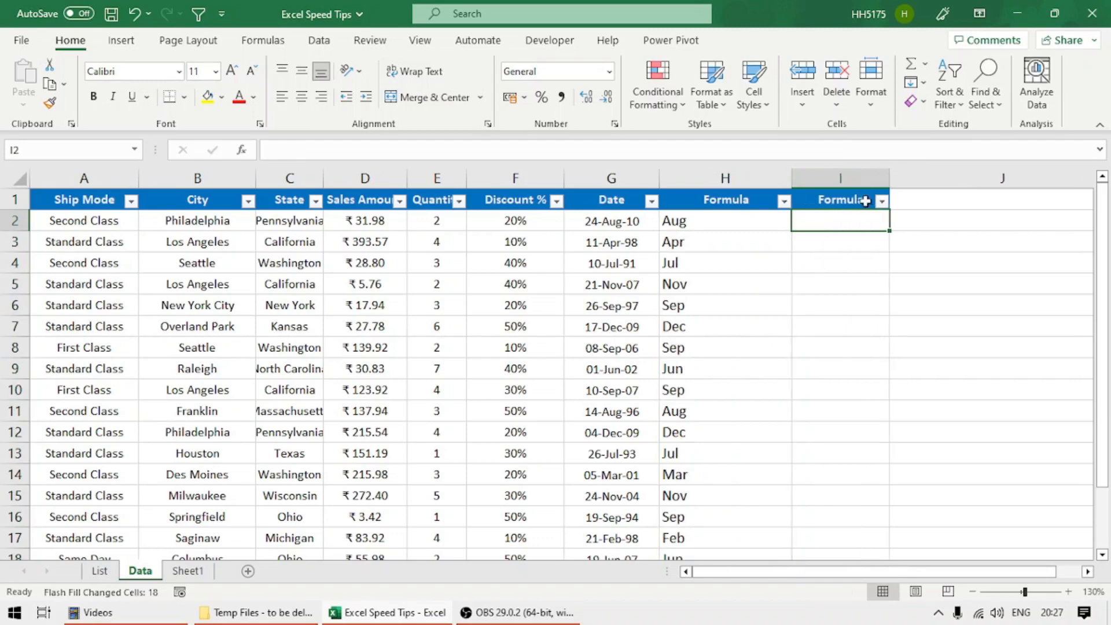
Step: Look at the distinct ship modes in the Ship Mode column's filter list and leave the filter unchanged
{"action": "left_click", "coordinate": [113, 221]}
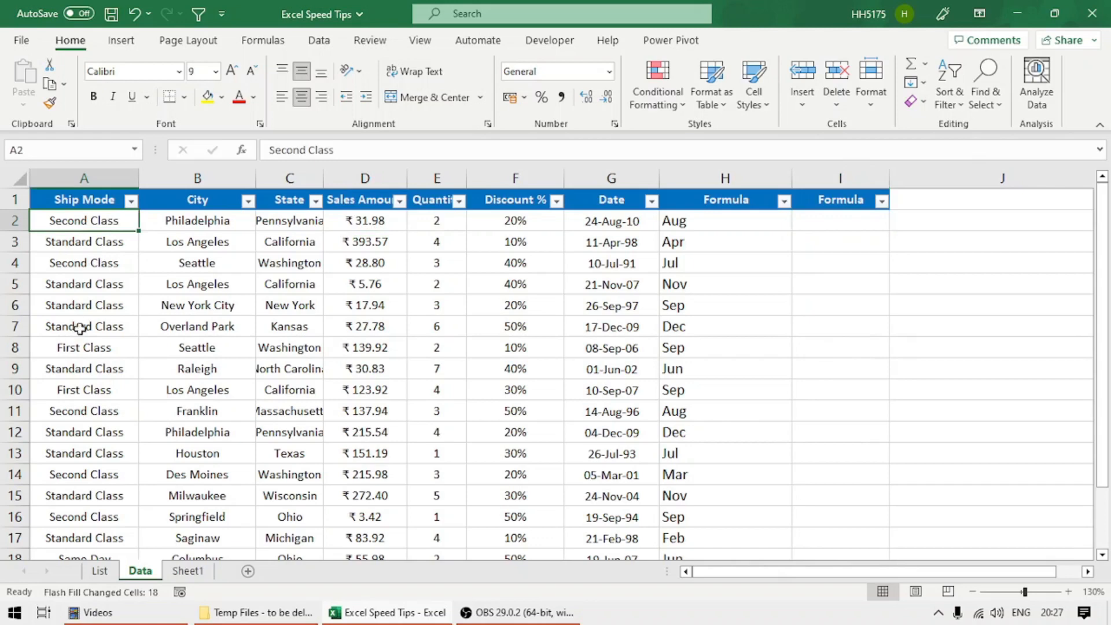
{"action": "left_click", "coordinate": [131, 200]}
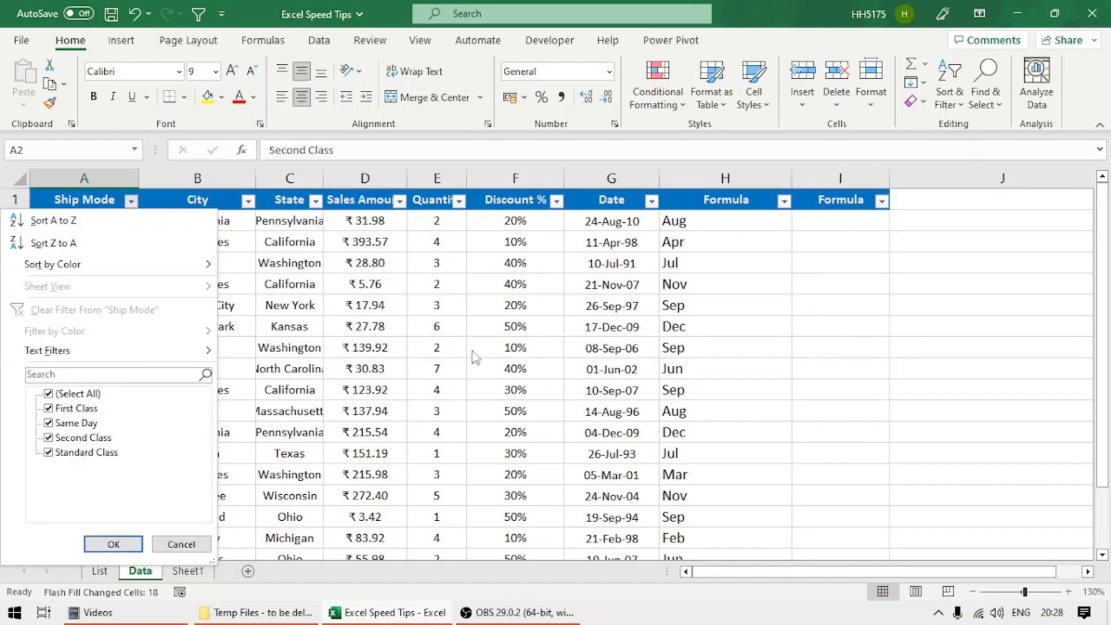
{"action": "left_click", "coordinate": [799, 290]}
Step: Enter Second in I2 and Standard in I3, accepting the Flash Fill suggestion for the first word of each ship mode
{"action": "left_click", "coordinate": [862, 223]}
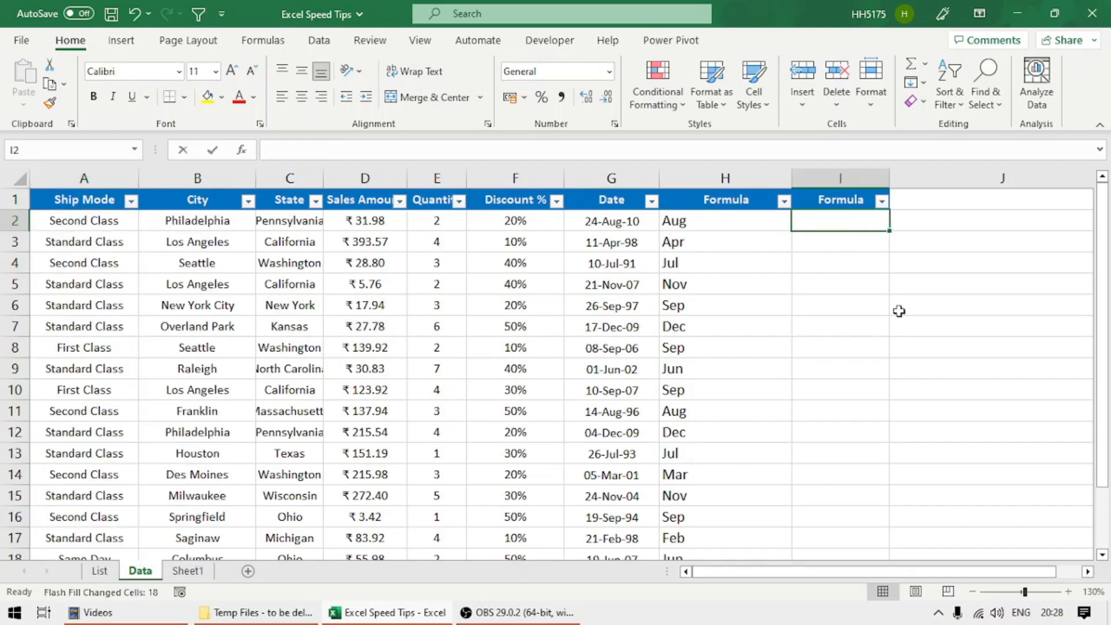
{"action": "type", "text": "Second"}
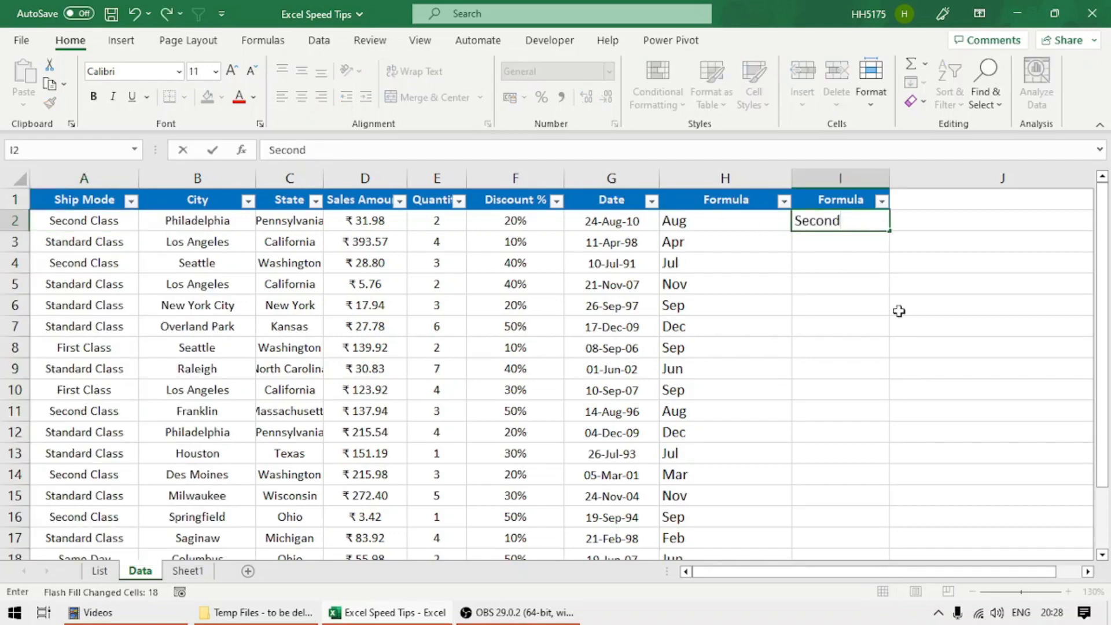
{"action": "key", "text": "Return"}
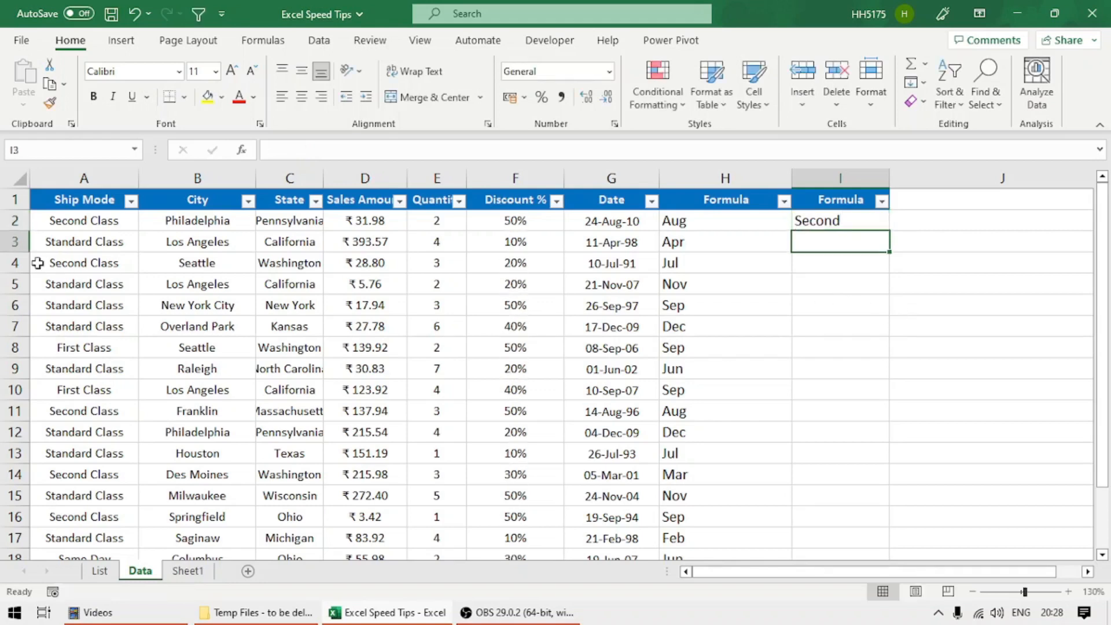
{"action": "left_click", "coordinate": [55, 243]}
{"action": "left_click", "coordinate": [853, 246]}
{"action": "type", "text": "Standard"}
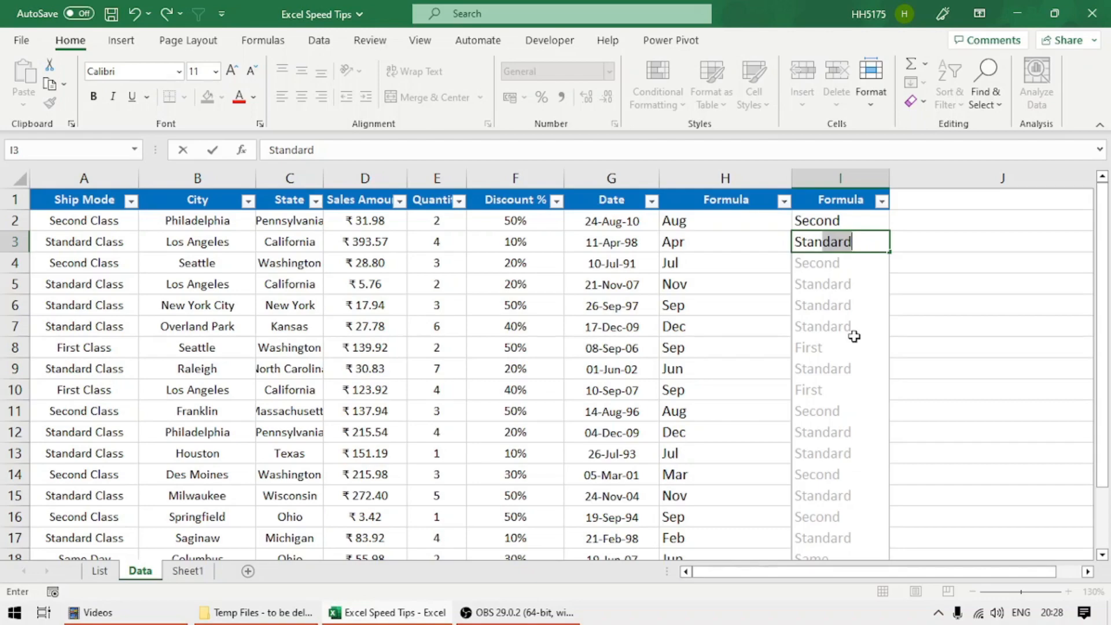
{"action": "key", "text": "Return"}
{"action": "scroll", "coordinate": [854, 336], "scroll_direction": "down", "scroll_amount": 3}
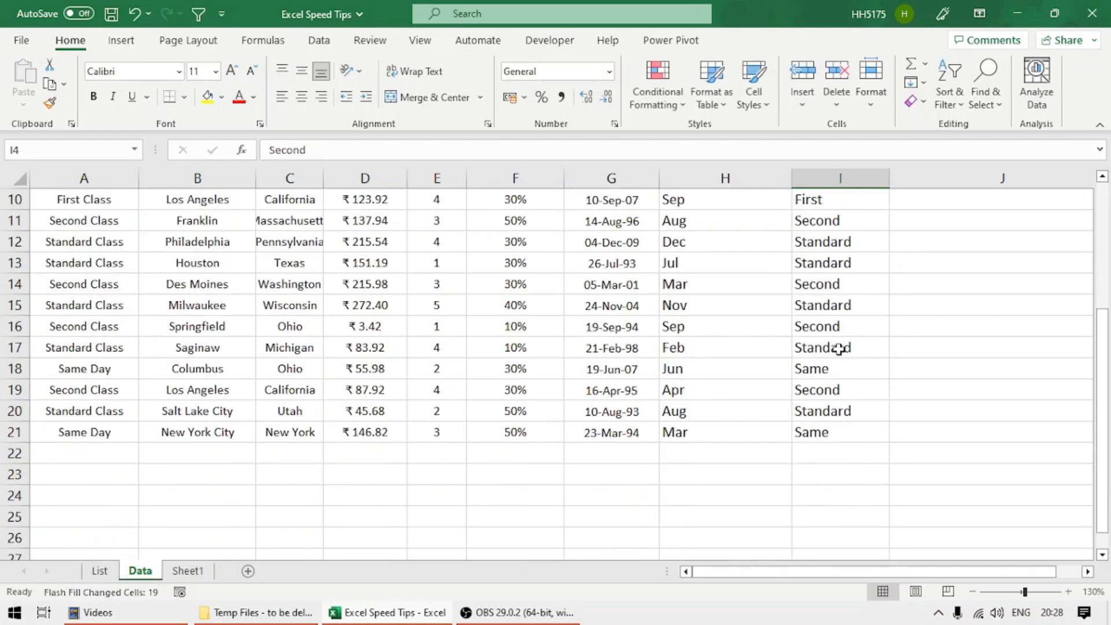
{"action": "scroll", "coordinate": [839, 348], "scroll_direction": "up", "scroll_amount": 3}
Step: Save the workbook and look over the filled entries in columns H and I
{"action": "left_click", "coordinate": [700, 228]}
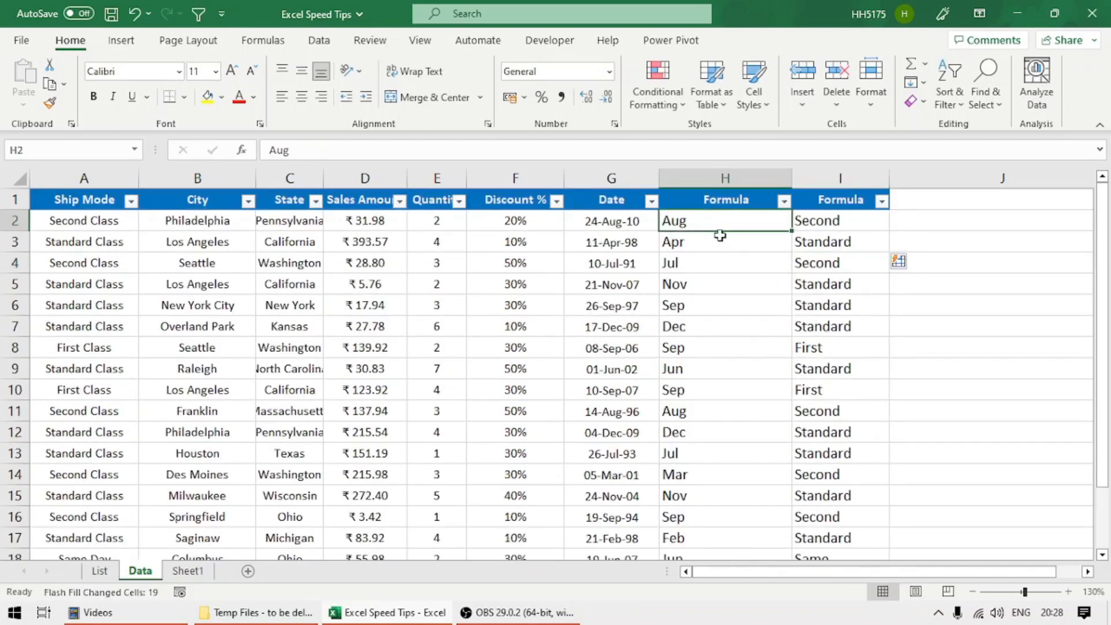
{"action": "key", "text": "ctrl+s"}
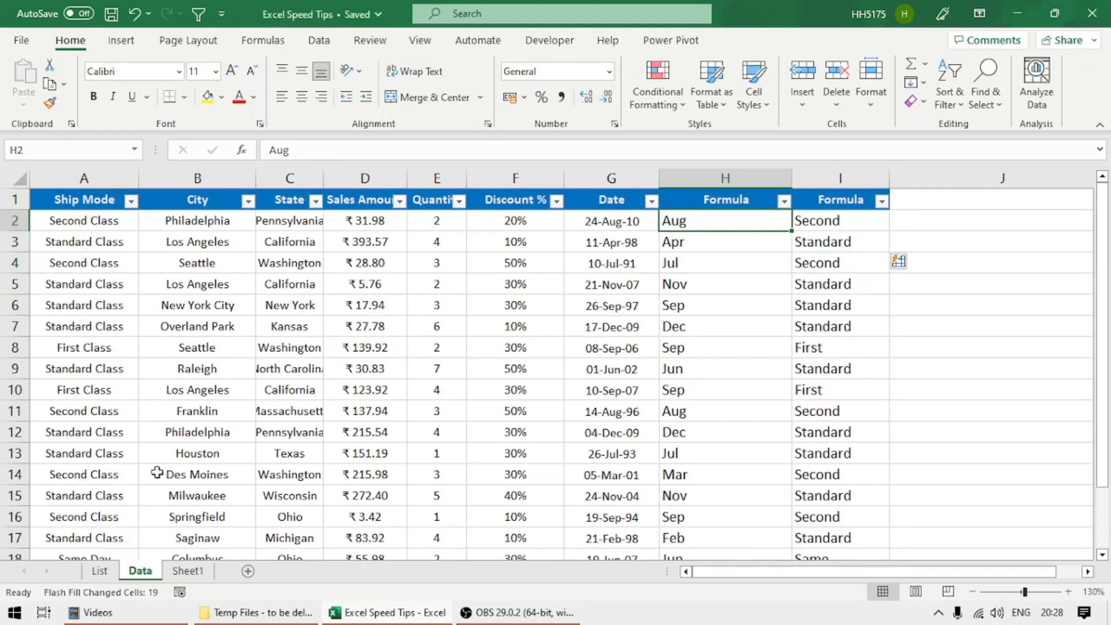
{"action": "scroll", "coordinate": [822, 406], "scroll_direction": "down", "scroll_amount": 3}
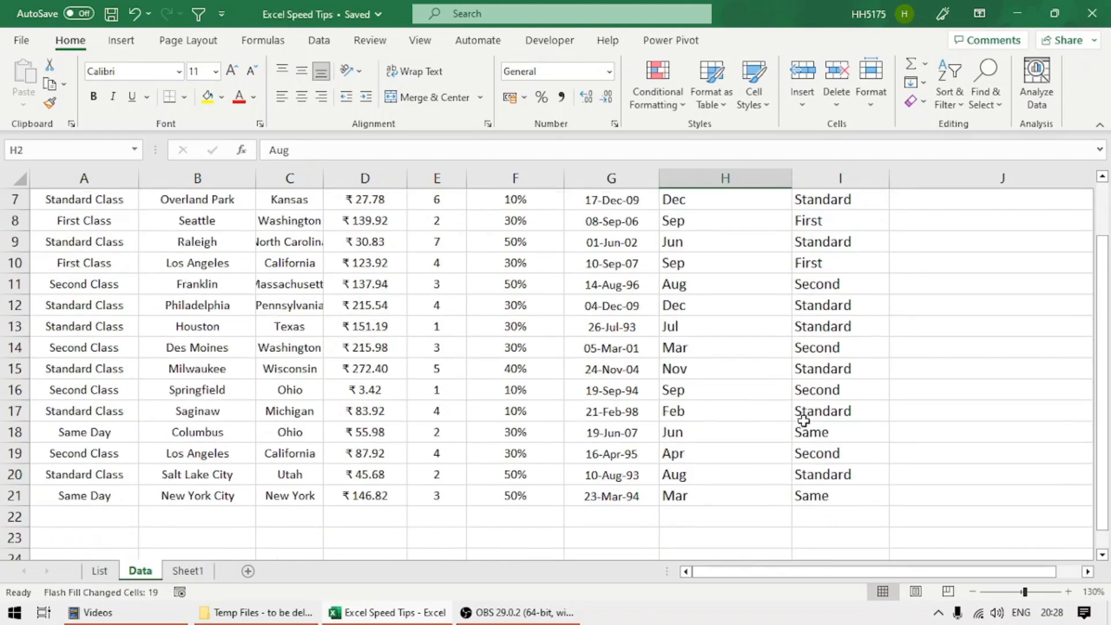
{"action": "left_click", "coordinate": [811, 438], "text": "shift"}
{"action": "scroll", "coordinate": [771, 434], "scroll_direction": "up", "scroll_amount": 3}
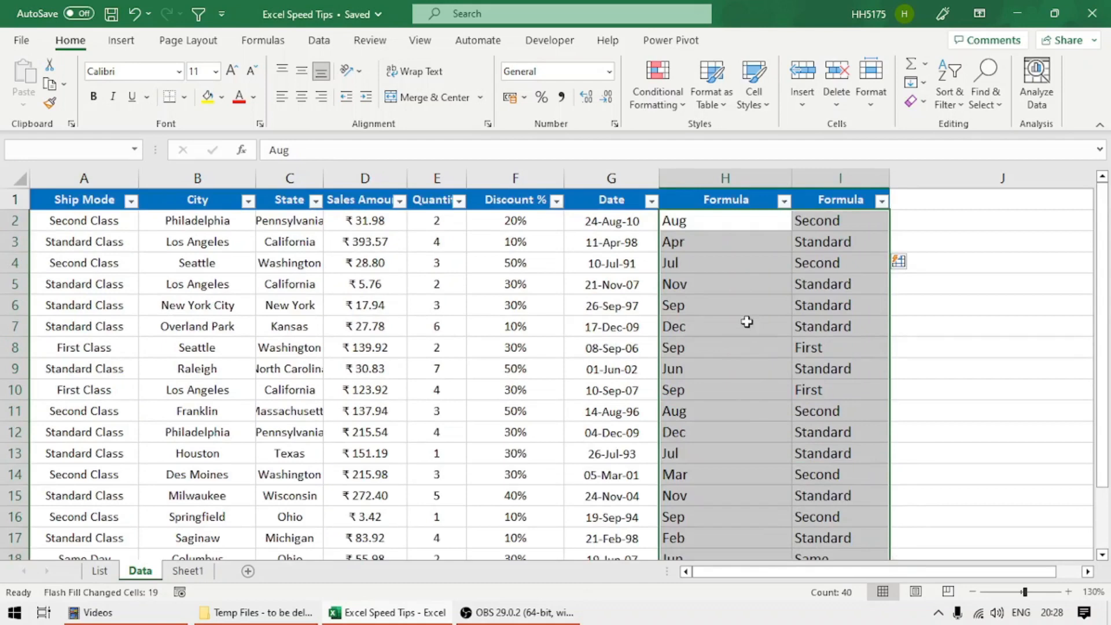
{"action": "left_click", "coordinate": [722, 224]}
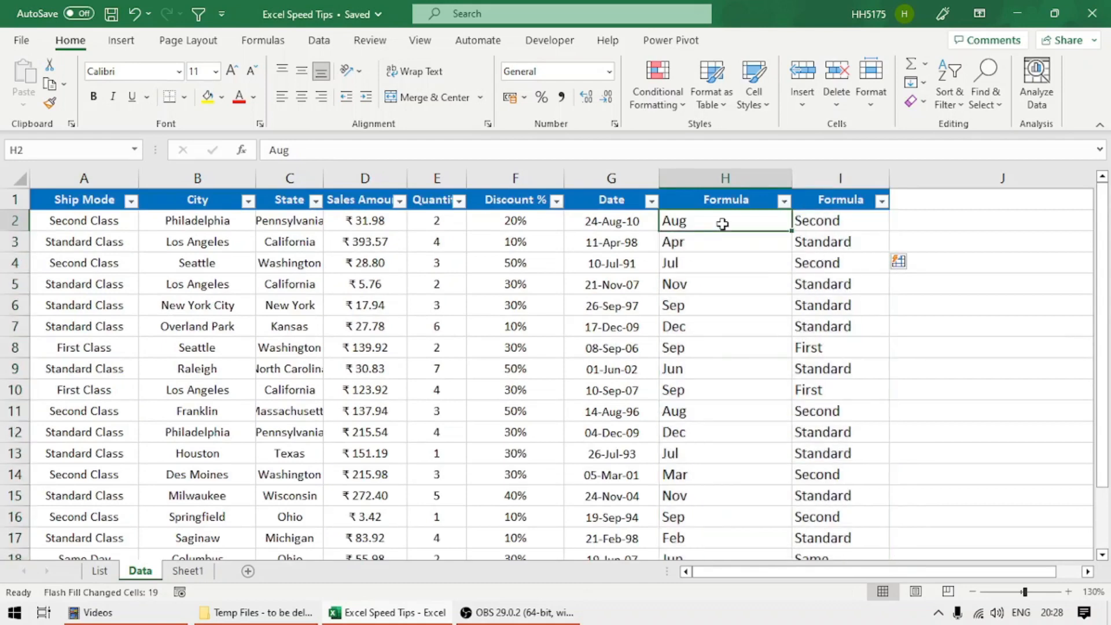
Step: Filter the Sr No column on the List sheet to show only tip 10 and review its title and details
{"action": "left_click", "coordinate": [102, 573]}
{"action": "left_click", "coordinate": [169, 239]}
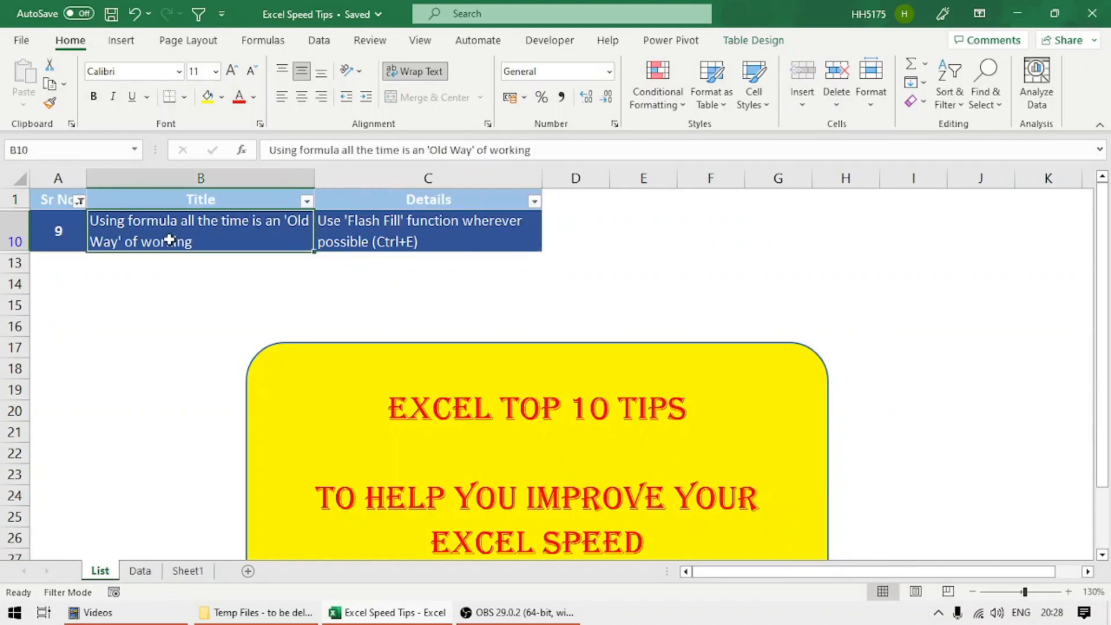
{"action": "key", "text": "Left"}
{"action": "key", "text": "Up"}
{"action": "key", "text": "alt+Down"}
{"action": "key", "text": "Up"}
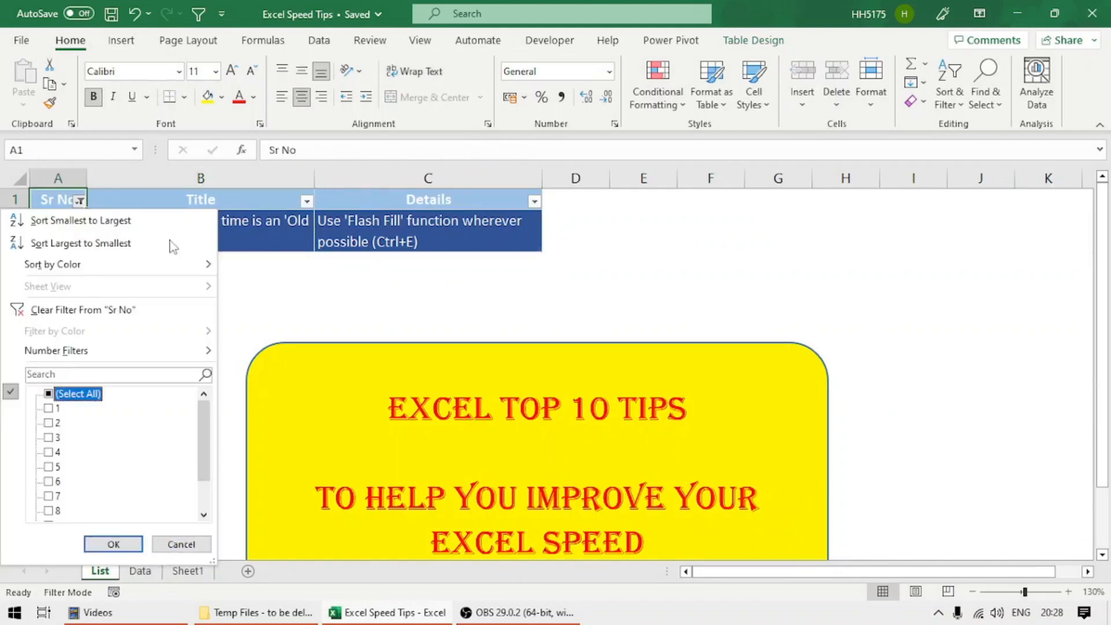
{"action": "key", "text": "Down"}
{"action": "key", "text": "Down"}
{"action": "key", "text": "Down"}
{"action": "key", "text": "Down"}
{"action": "key", "text": "Down"}
{"action": "key", "text": "Down"}
{"action": "key", "text": "Down"}
{"action": "key", "text": "Down"}
{"action": "key", "text": "Down"}
{"action": "key", "text": "Down"}
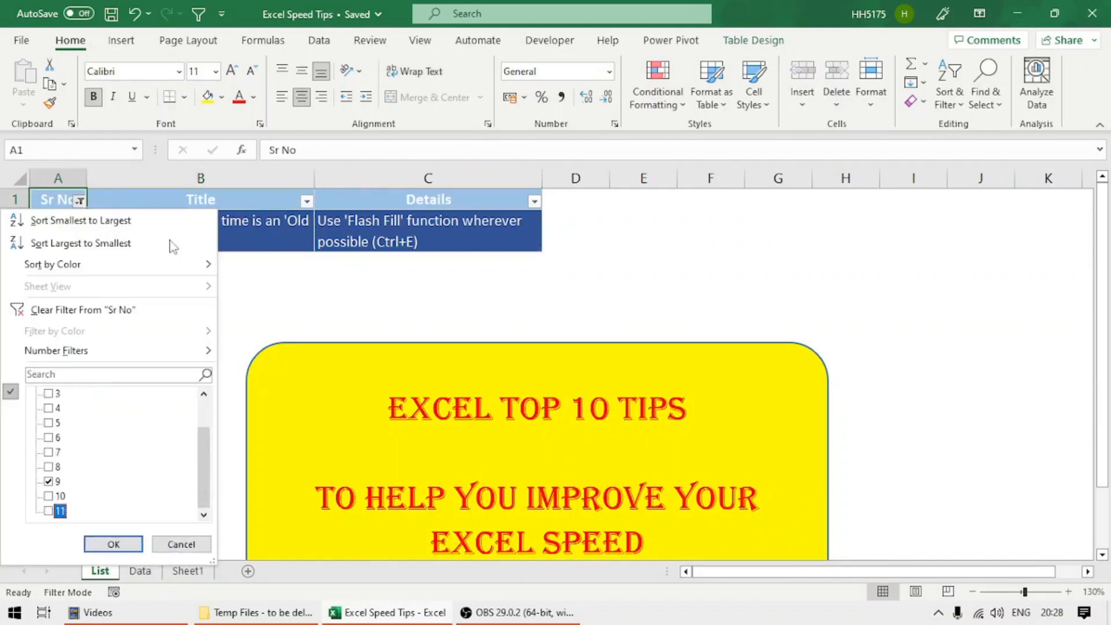
{"action": "key", "text": "space"}
{"action": "key", "text": "space"}
{"action": "key", "text": "Return"}
{"action": "key", "text": "Down"}
{"action": "key", "text": "Right"}
{"action": "key", "text": "Right"}
{"action": "key", "text": "Left"}
{"action": "key", "text": "Left"}
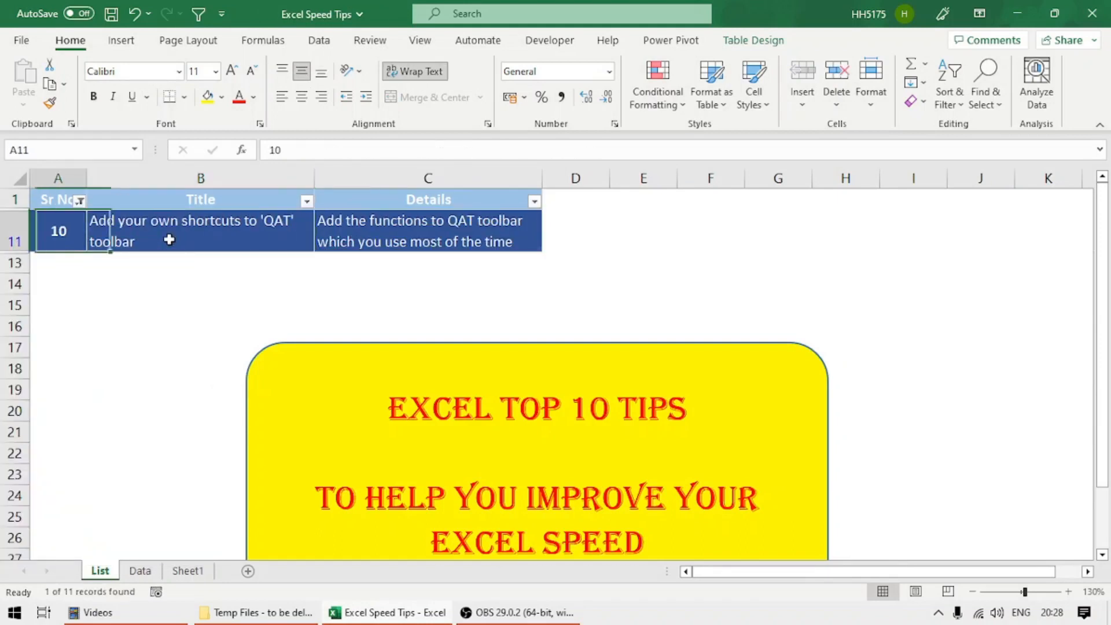
{"action": "key", "text": "Right"}
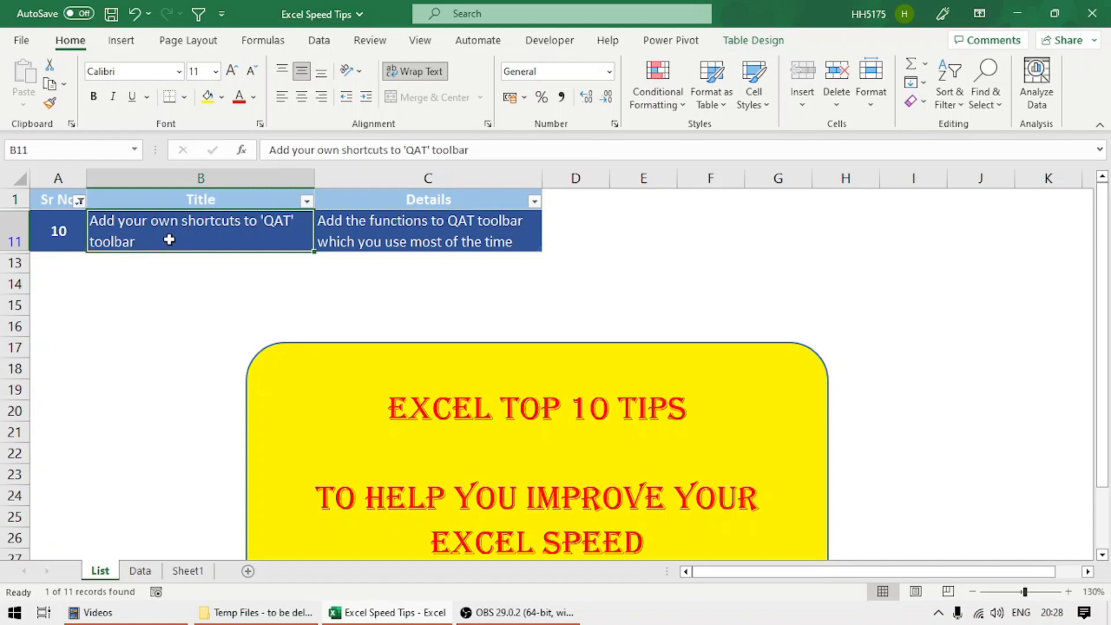
Step: Turn off the header filters on the Data sheet and select cell B9 in the City column
{"action": "left_click", "coordinate": [140, 571]}
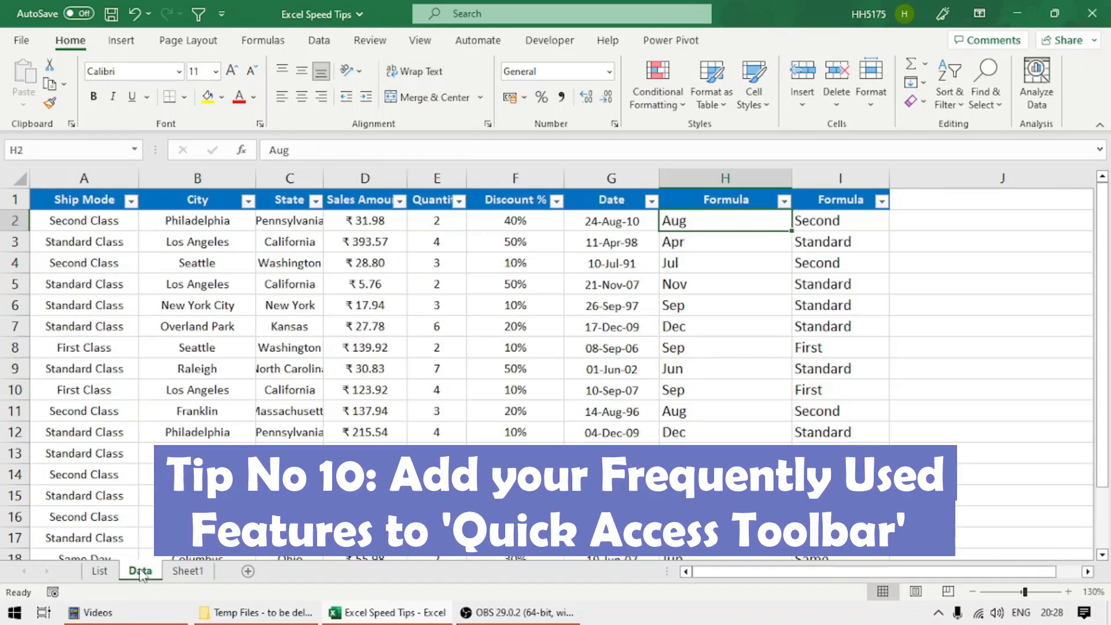
{"action": "left_click", "coordinate": [377, 256]}
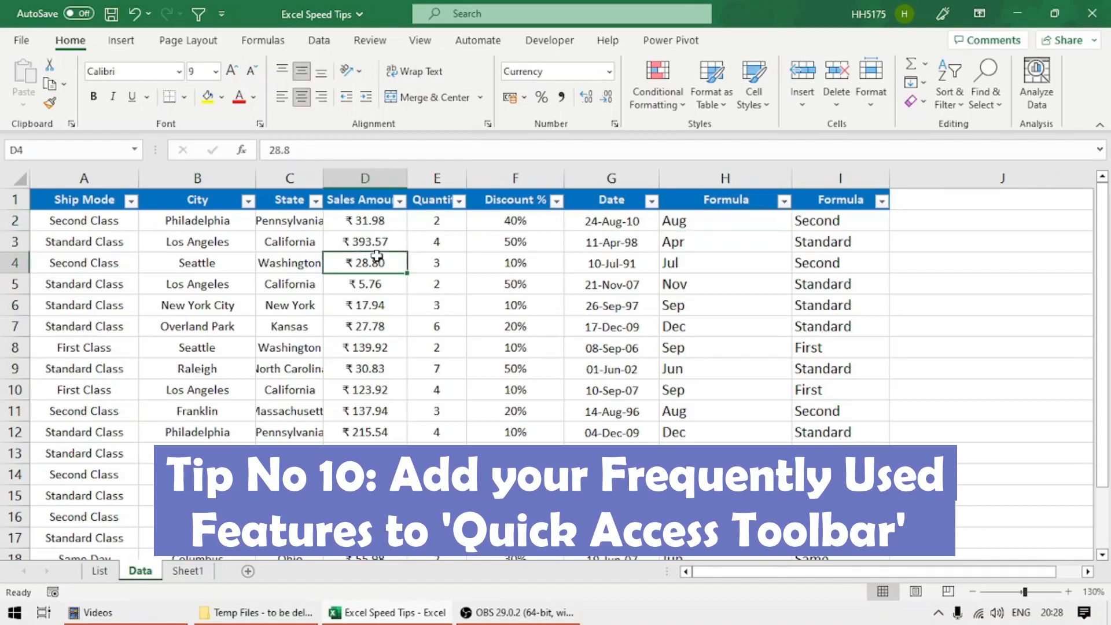
{"action": "key", "text": "ctrl+shift+l"}
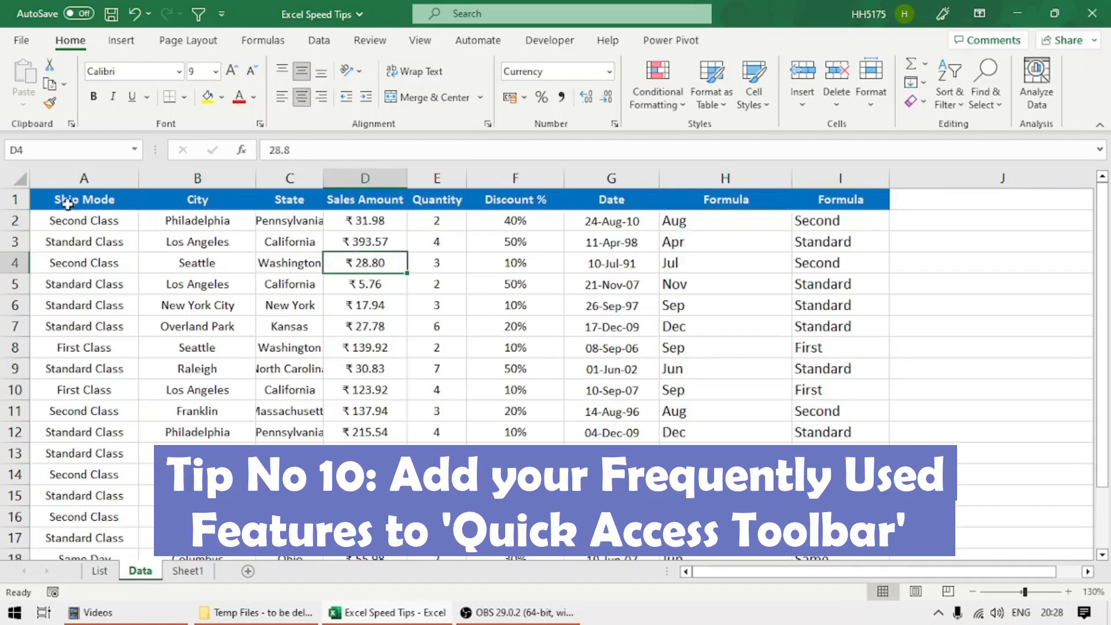
{"action": "left_click", "coordinate": [191, 366]}
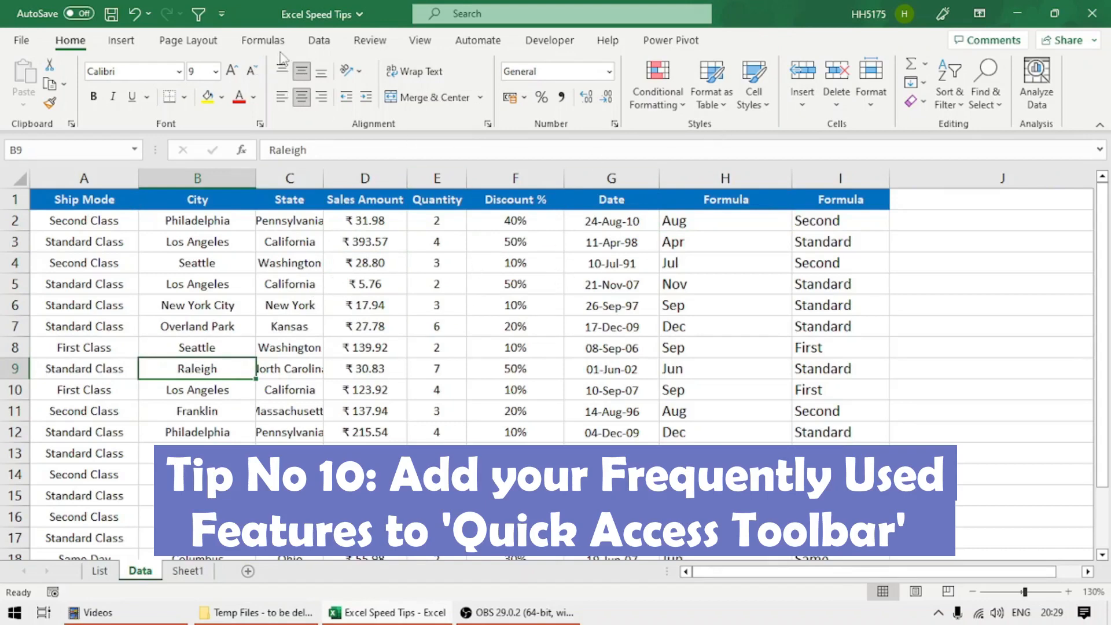
Step: Turn the Data sheet's header filters on and back off, and select cell A9
{"action": "left_click", "coordinate": [319, 39]}
{"action": "left_click", "coordinate": [681, 94]}
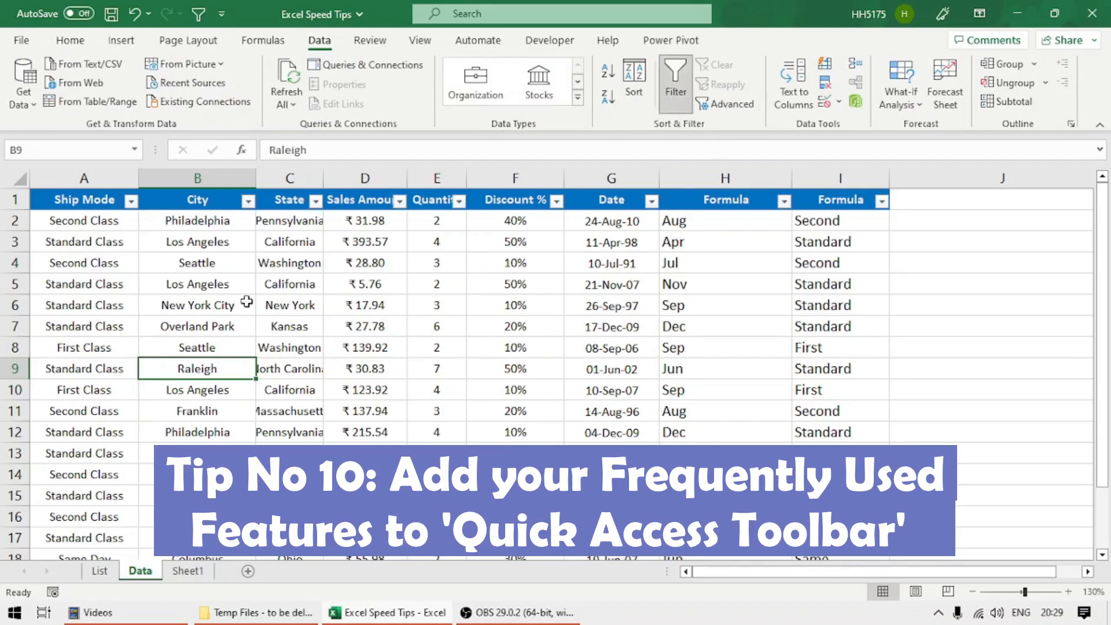
{"action": "key", "text": "ctrl+shift+l"}
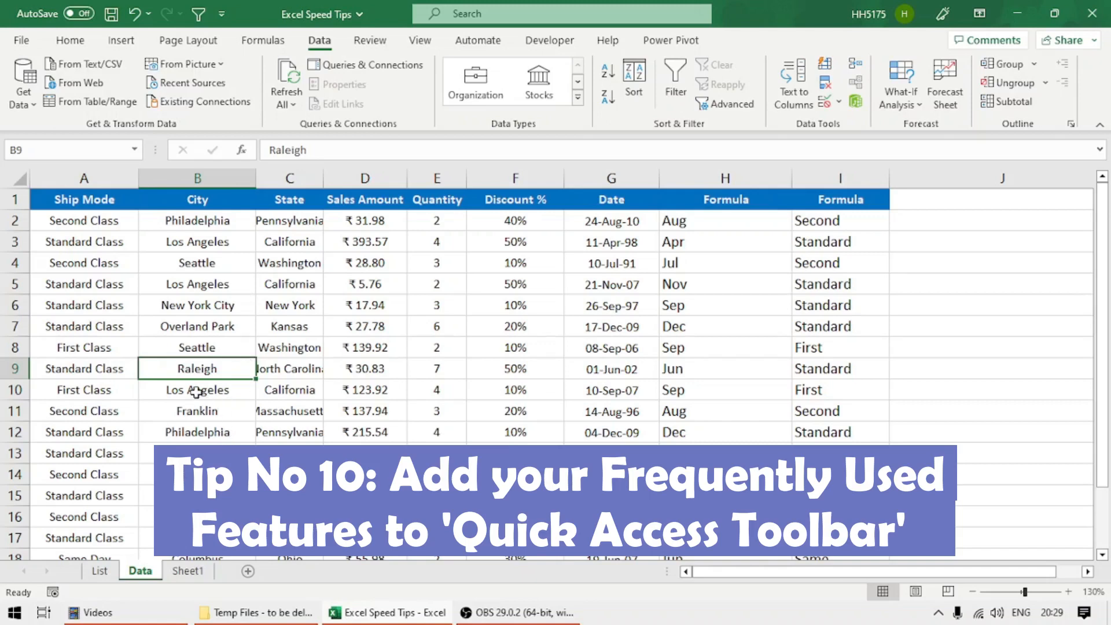
{"action": "left_click", "coordinate": [107, 371]}
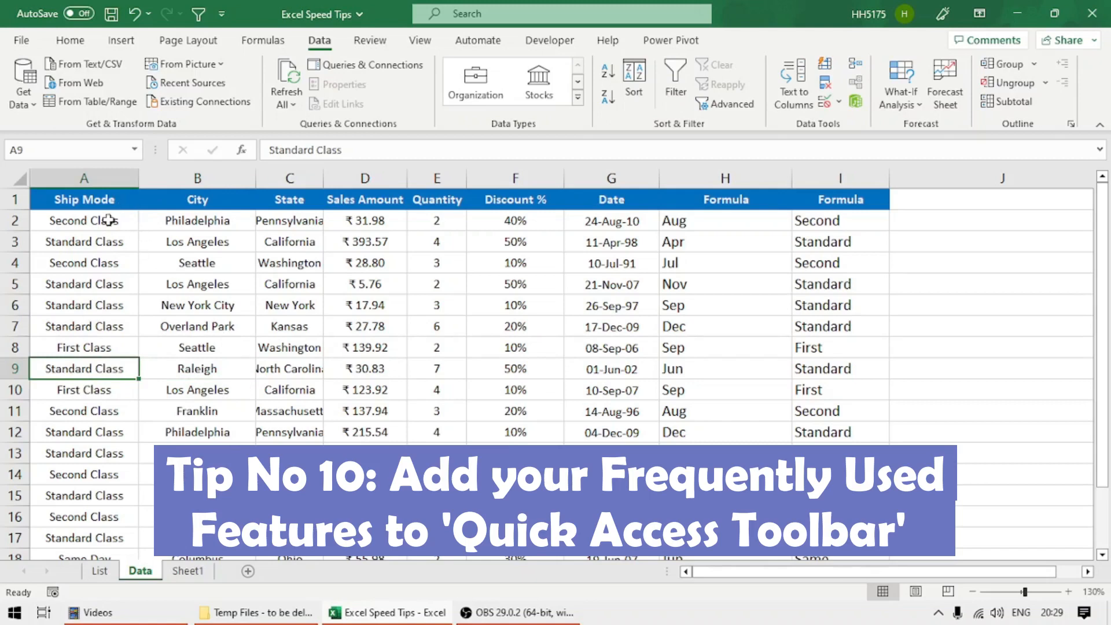
Step: Filter the Ship Mode column from its header to show only Second Class, and remove the header filters
{"action": "left_click", "coordinate": [108, 202]}
{"action": "key", "text": "ctrl+shift+l"}
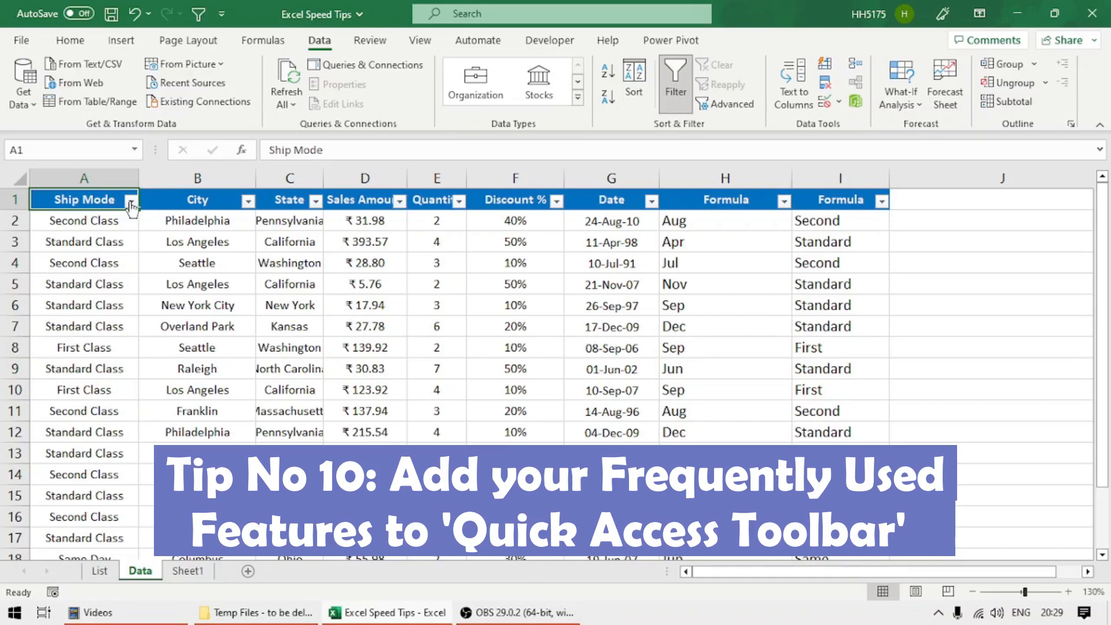
{"action": "left_click", "coordinate": [132, 200]}
{"action": "left_click", "coordinate": [75, 395]}
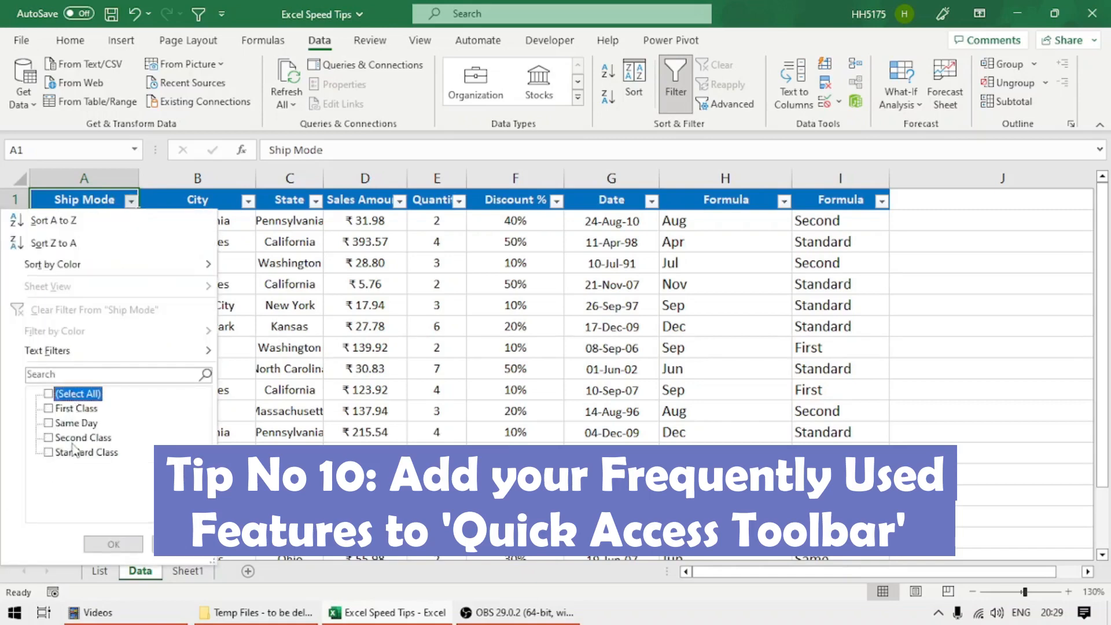
{"action": "left_click", "coordinate": [76, 444]}
{"action": "left_click", "coordinate": [114, 545]}
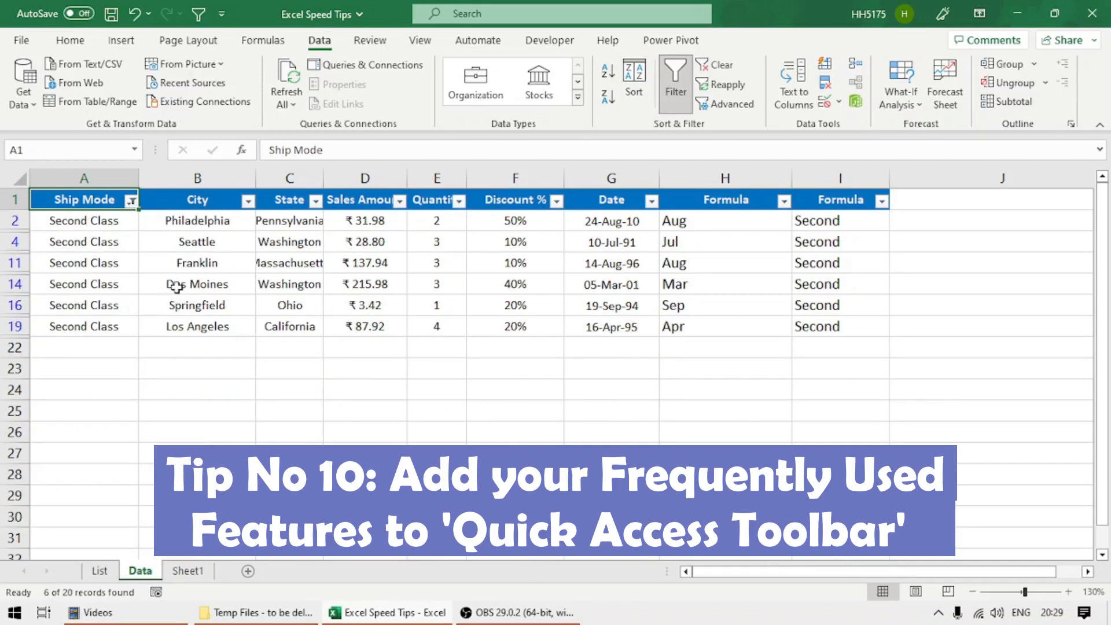
{"action": "key", "text": "ctrl+shift+l"}
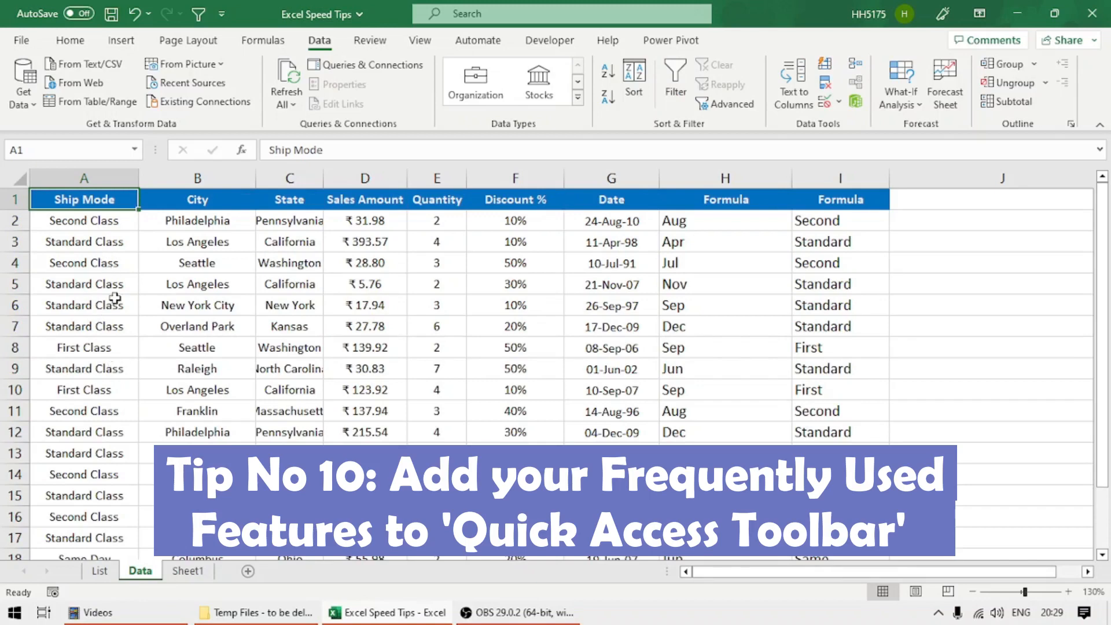
Step: Filter the table by the First Class value in A10 using the Quick Access Toolbar's AutoFilter, and remove the filters
{"action": "left_click", "coordinate": [100, 391]}
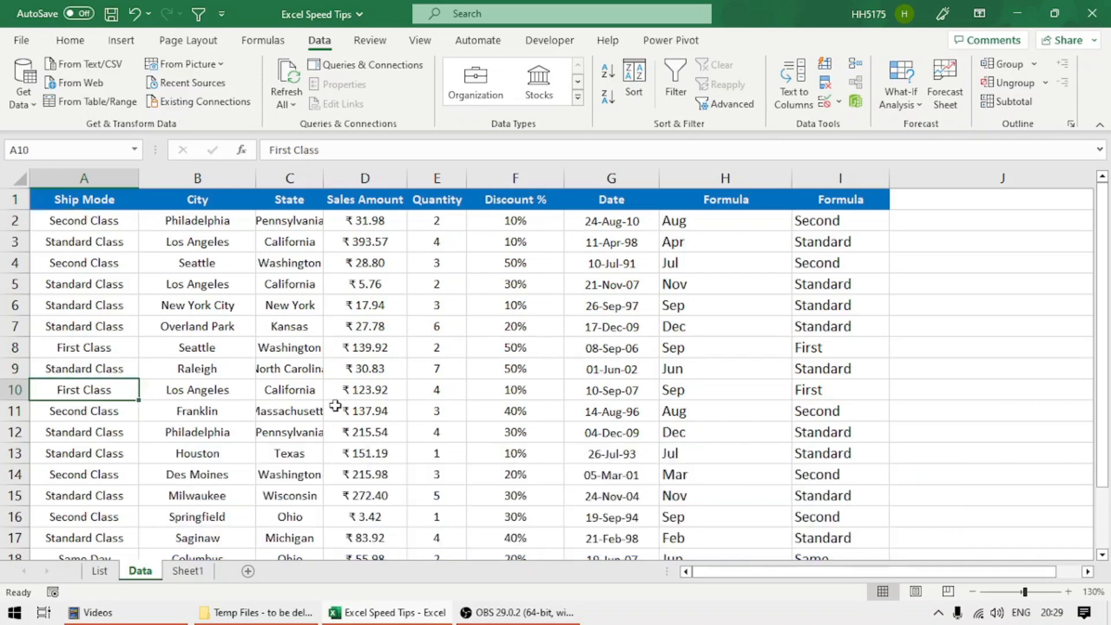
{"action": "key", "text": "alt+4"}
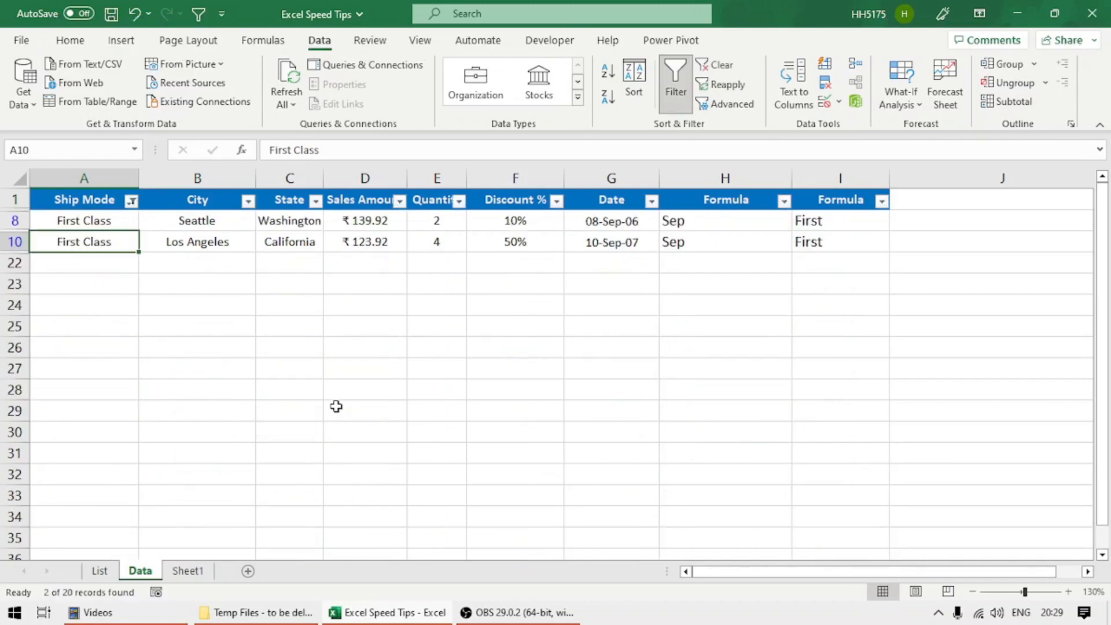
{"action": "key", "text": "ctrl+shift+l"}
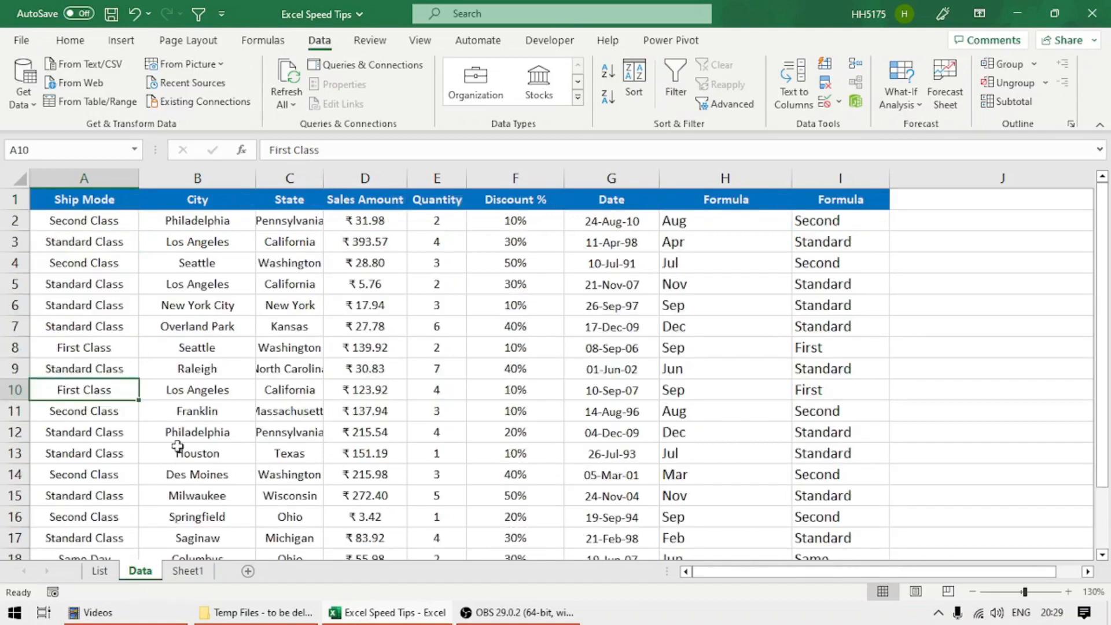
Step: Filter the table by the Standard Class value in A13 with AutoFilter, select the filtered rows, and remove the filters
{"action": "left_click", "coordinate": [116, 452]}
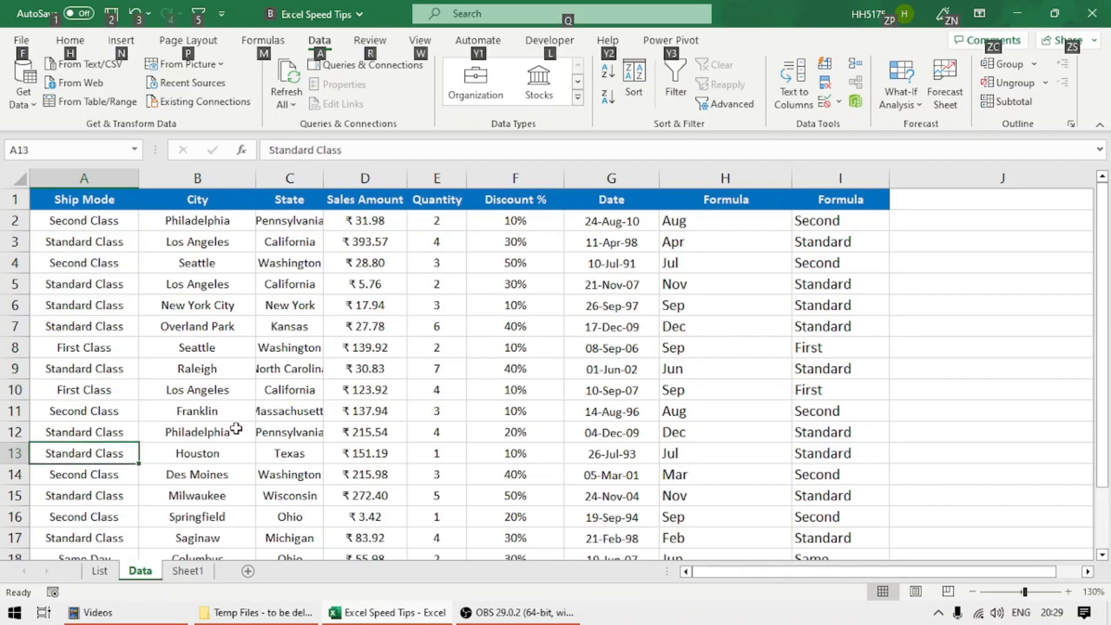
{"action": "key", "text": "alt+4"}
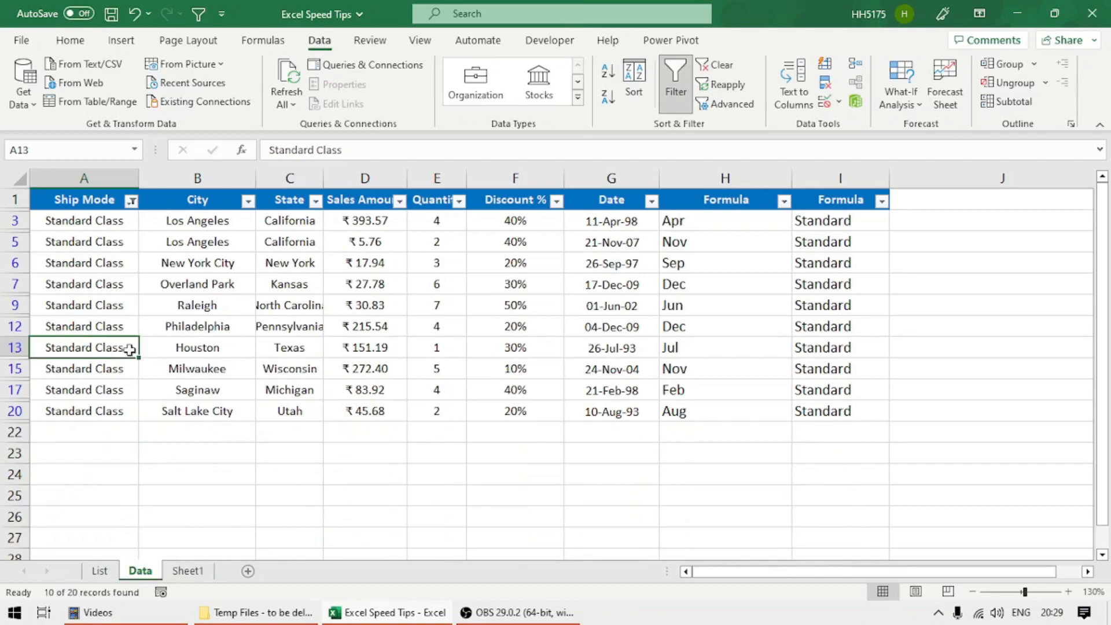
{"action": "left_click", "coordinate": [82, 221]}
{"action": "left_click", "coordinate": [823, 420], "text": "shift"}
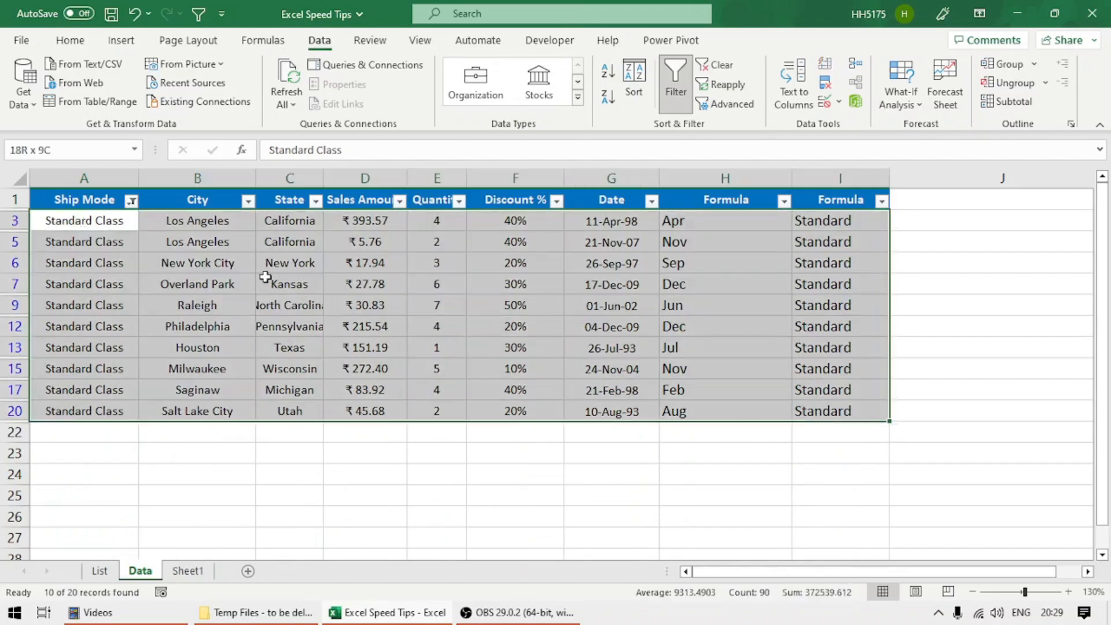
{"action": "left_click", "coordinate": [110, 222]}
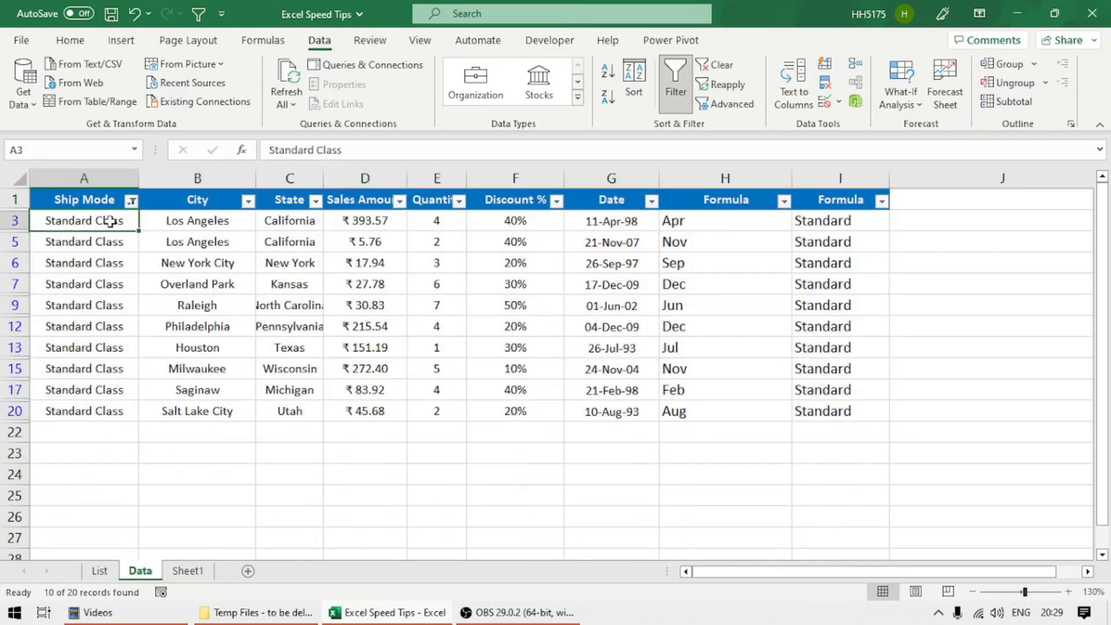
{"action": "key", "text": "ctrl+shift+l"}
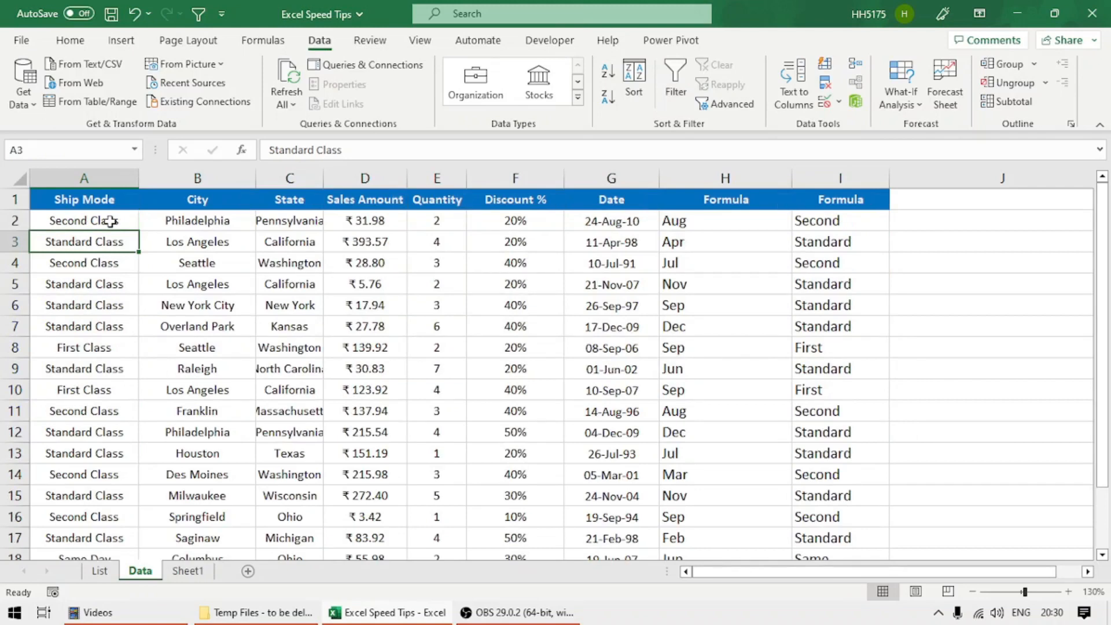
Step: Open the Quick Access Toolbar customization options and go through the commands already on it, from Turn AutoSave On/Off to Redo
{"action": "left_click", "coordinate": [222, 15]}
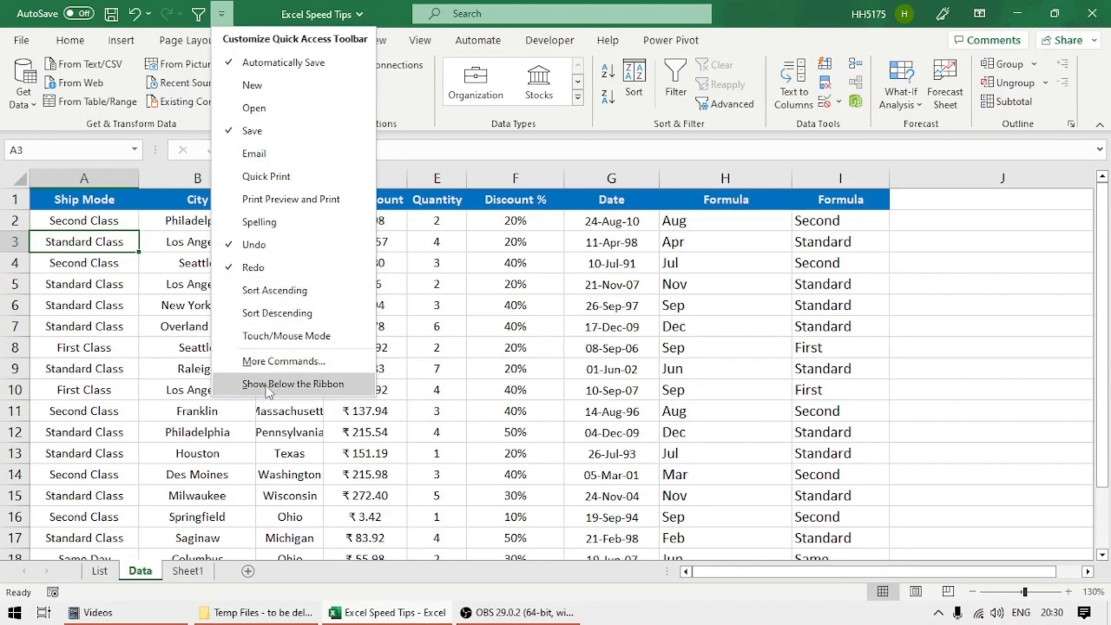
{"action": "left_click", "coordinate": [270, 368]}
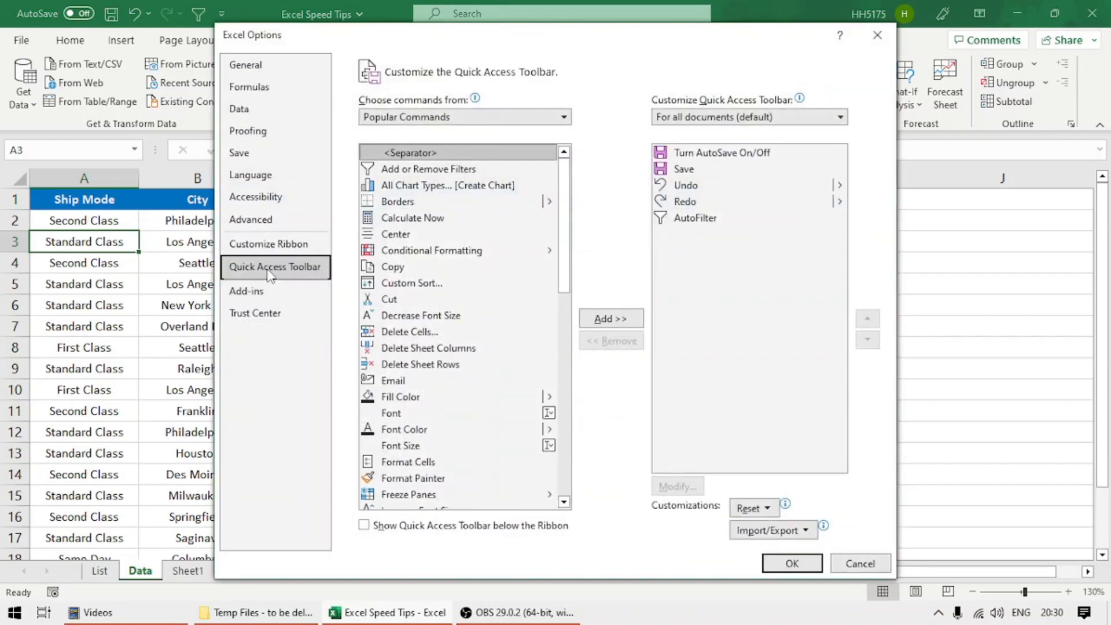
{"action": "left_click", "coordinate": [710, 156]}
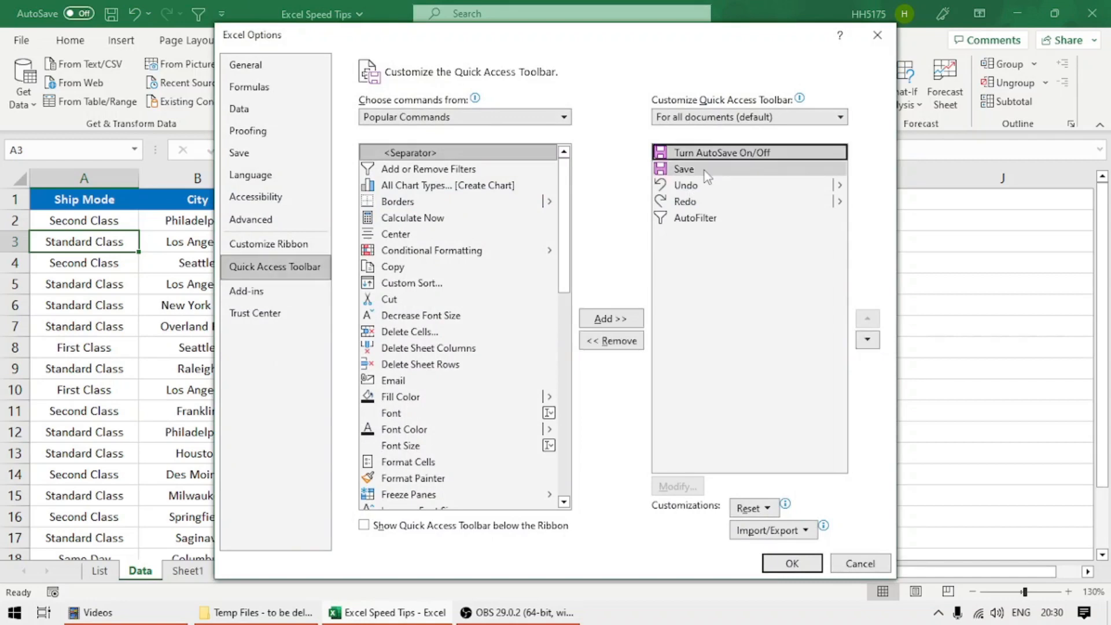
{"action": "key", "text": "Down"}
{"action": "key", "text": "Down"}
{"action": "key", "text": "Down"}
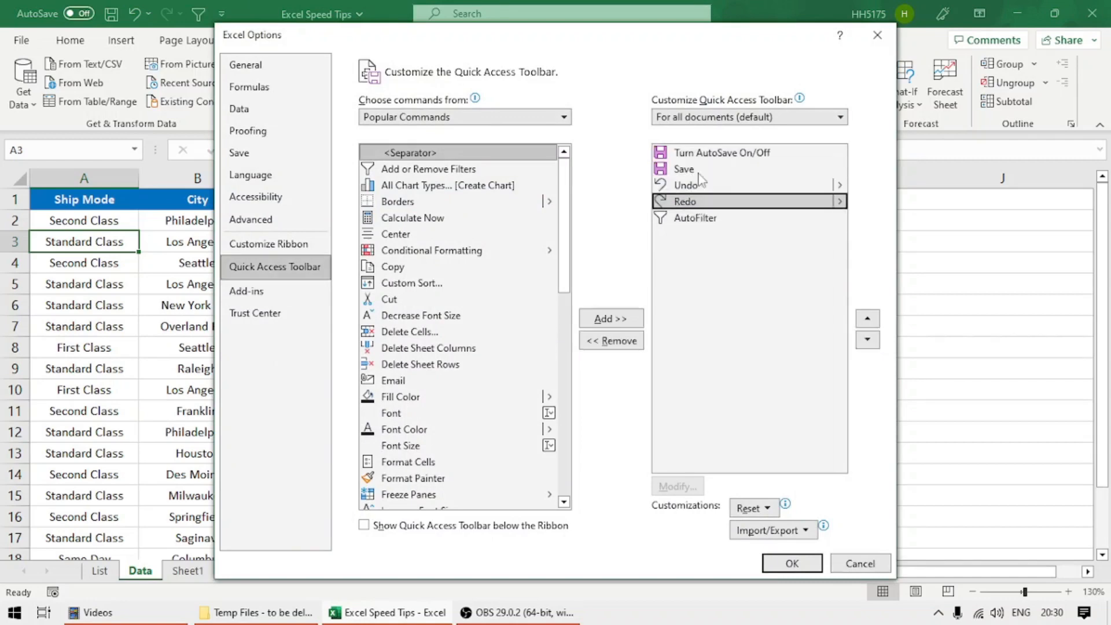
{"action": "left_click", "coordinate": [710, 155]}
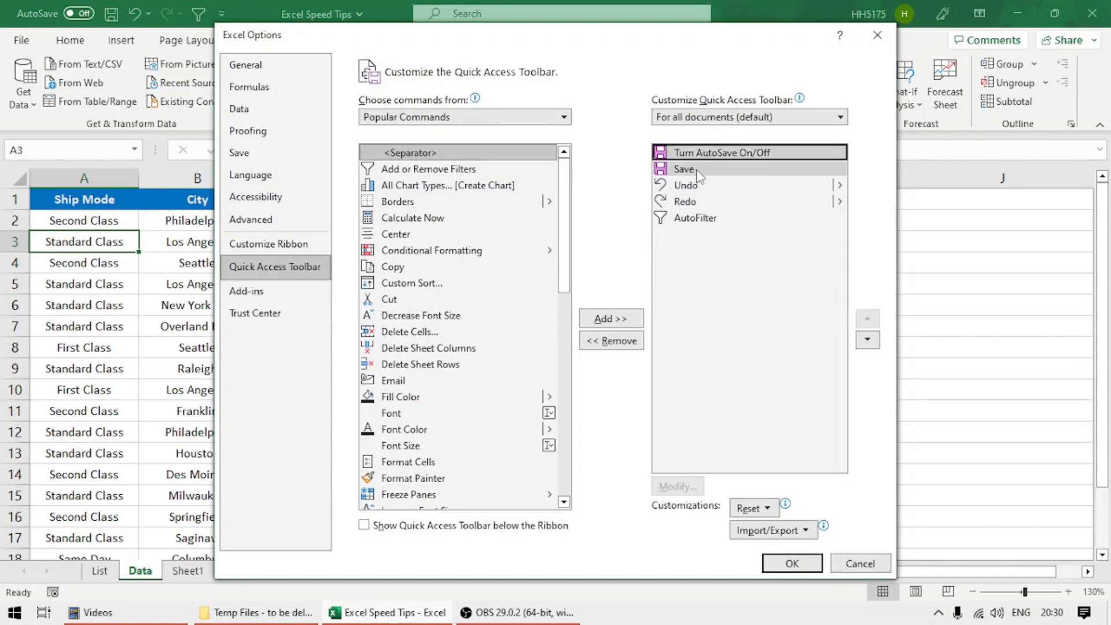
{"action": "left_click", "coordinate": [703, 169]}
{"action": "left_click", "coordinate": [700, 185]}
{"action": "left_click", "coordinate": [699, 203]}
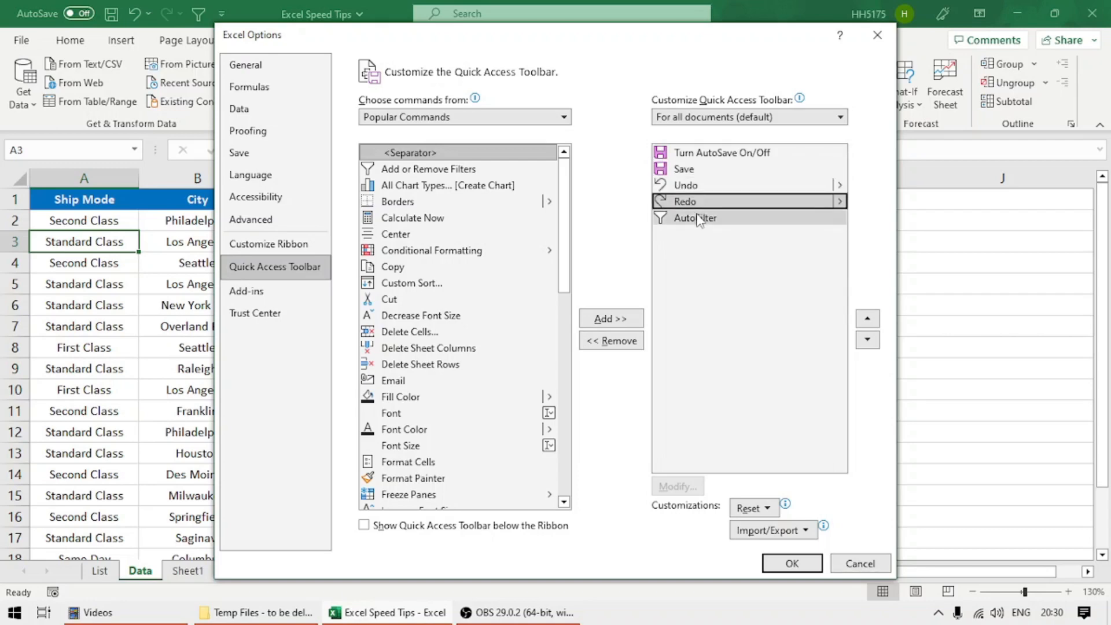
Step: Remove AutoFilter from the Quick Access Toolbar and list All Commands as the source for adding commands
{"action": "left_click", "coordinate": [701, 218]}
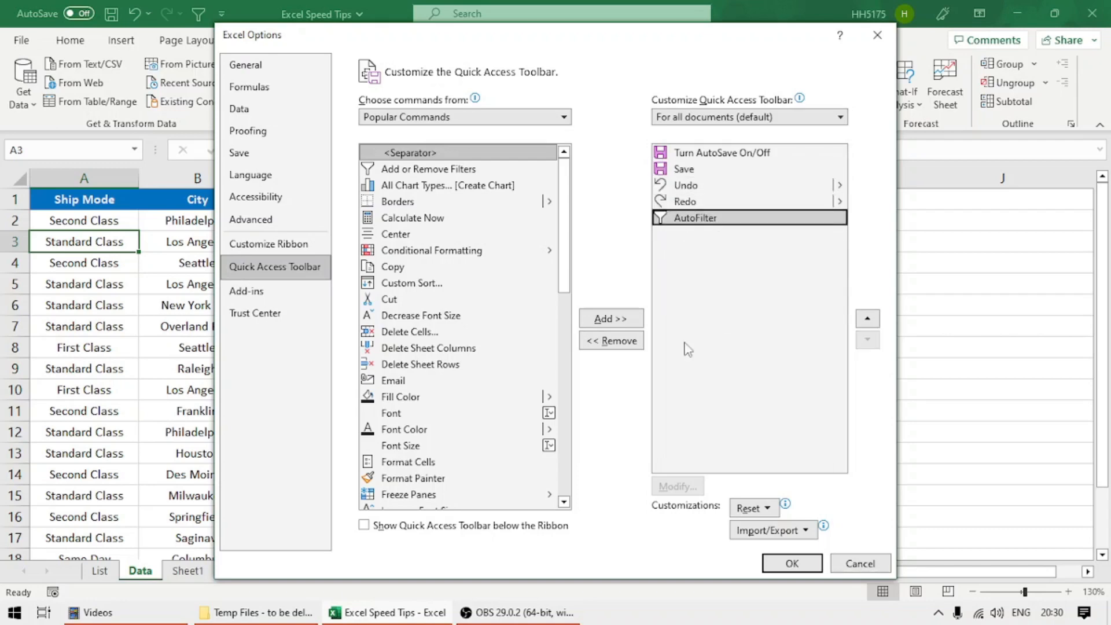
{"action": "left_click", "coordinate": [619, 342]}
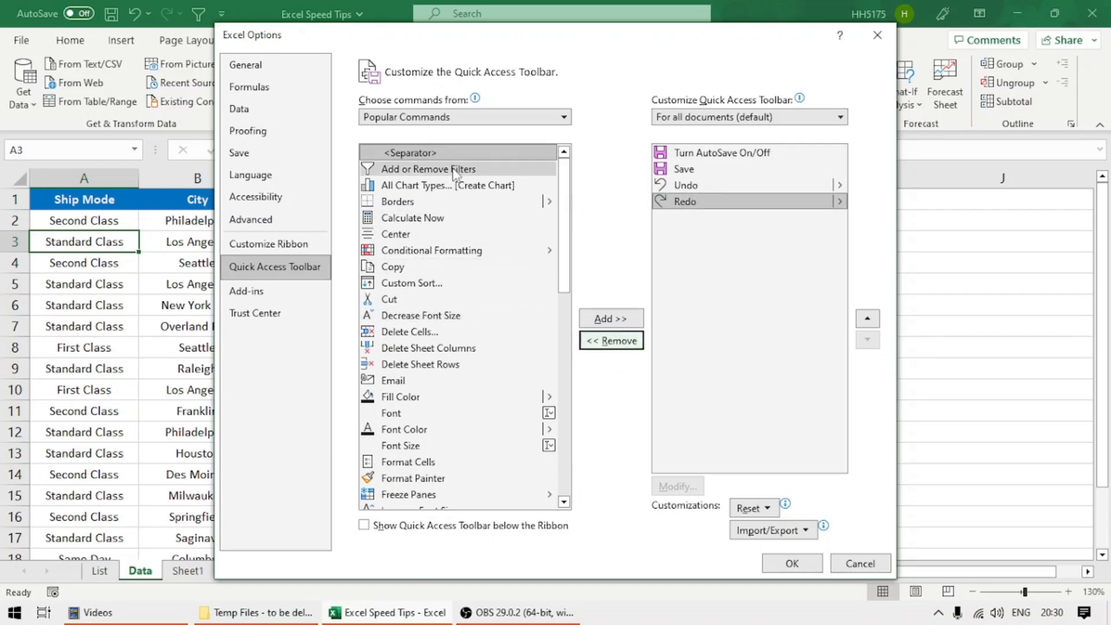
{"action": "left_click", "coordinate": [432, 235]}
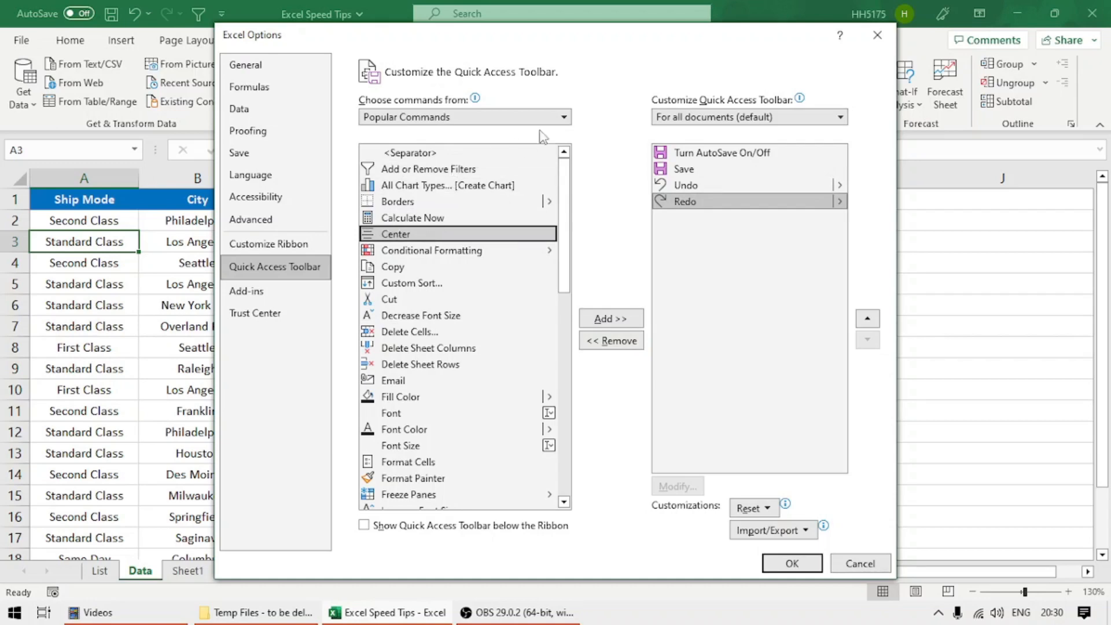
{"action": "left_click", "coordinate": [564, 117]}
{"action": "key", "text": "Escape"}
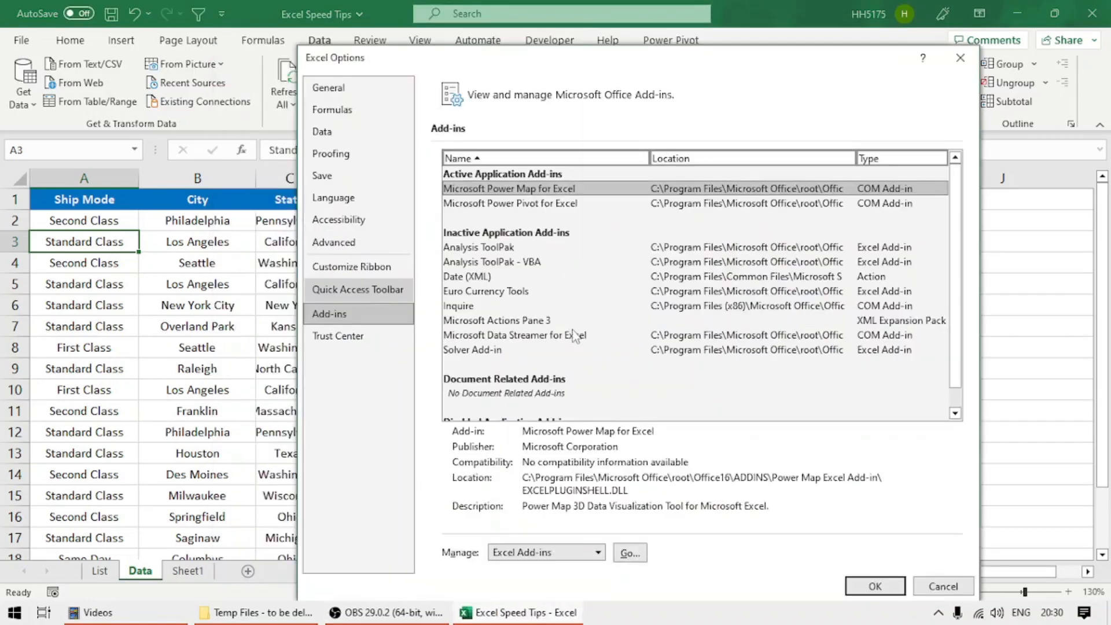
{"action": "left_click", "coordinate": [352, 289]}
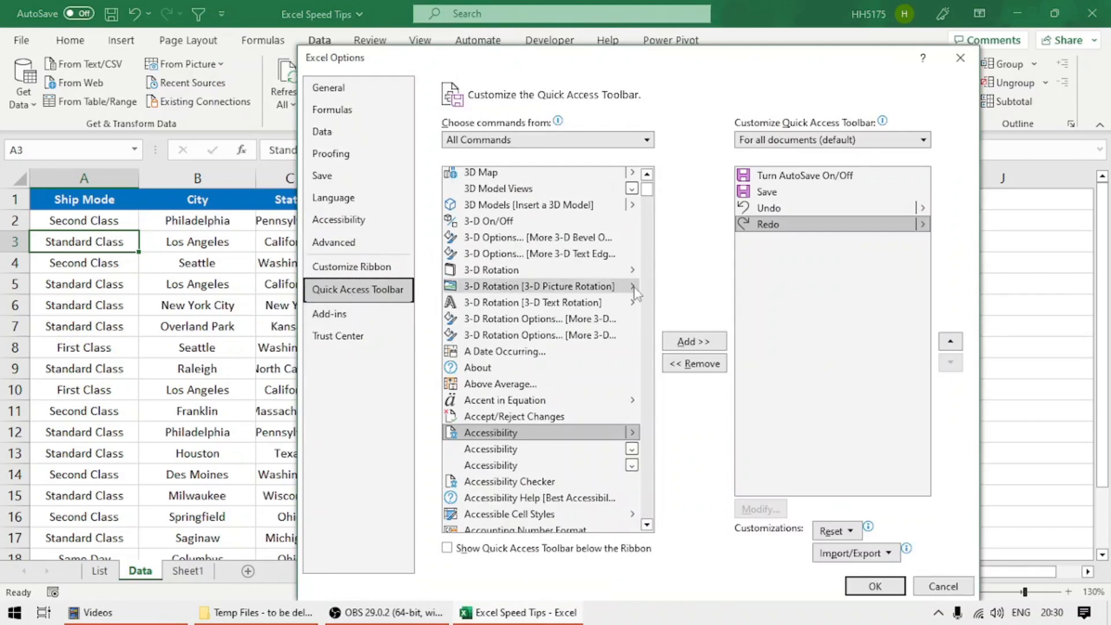
{"action": "left_click", "coordinate": [541, 141]}
{"action": "left_click", "coordinate": [541, 141]}
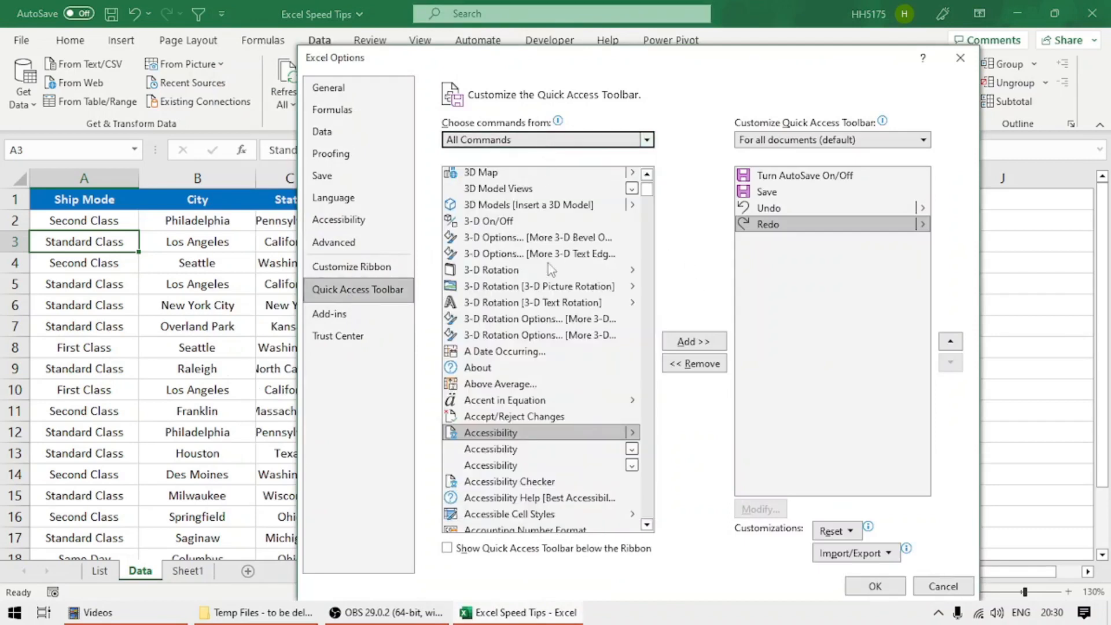
Step: Find AutoFilter among all commands, add it to the Quick Access Toolbar after Redo, and apply the options
{"action": "scroll", "coordinate": [520, 412], "scroll_direction": "down", "scroll_amount": 2}
{"action": "scroll", "coordinate": [519, 412], "scroll_direction": "down", "scroll_amount": 4}
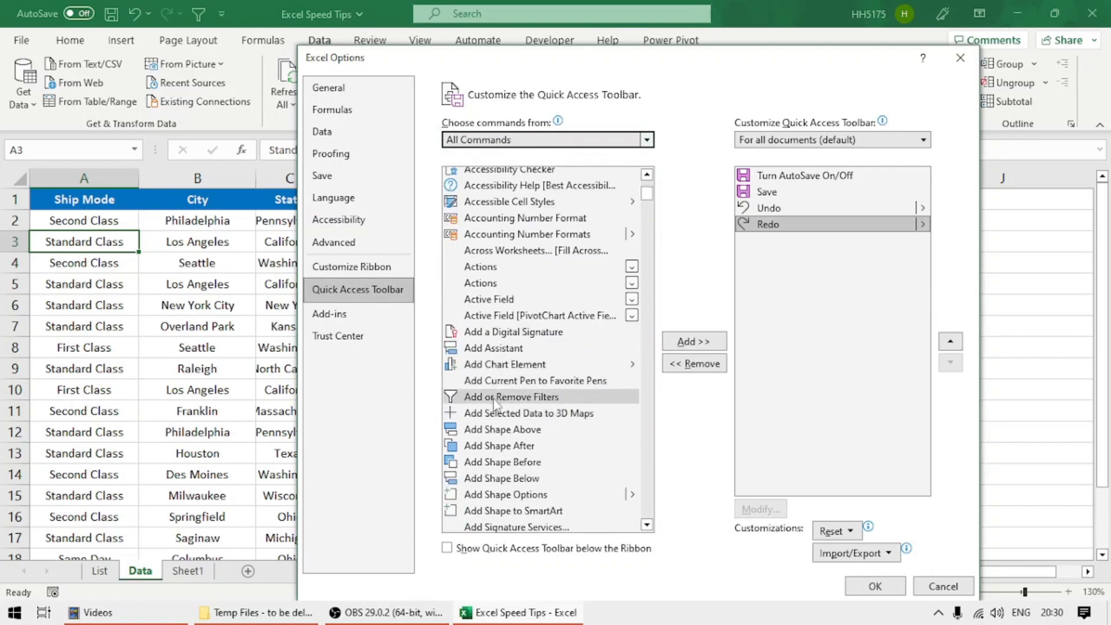
{"action": "scroll", "coordinate": [496, 401], "scroll_direction": "down", "scroll_amount": 1}
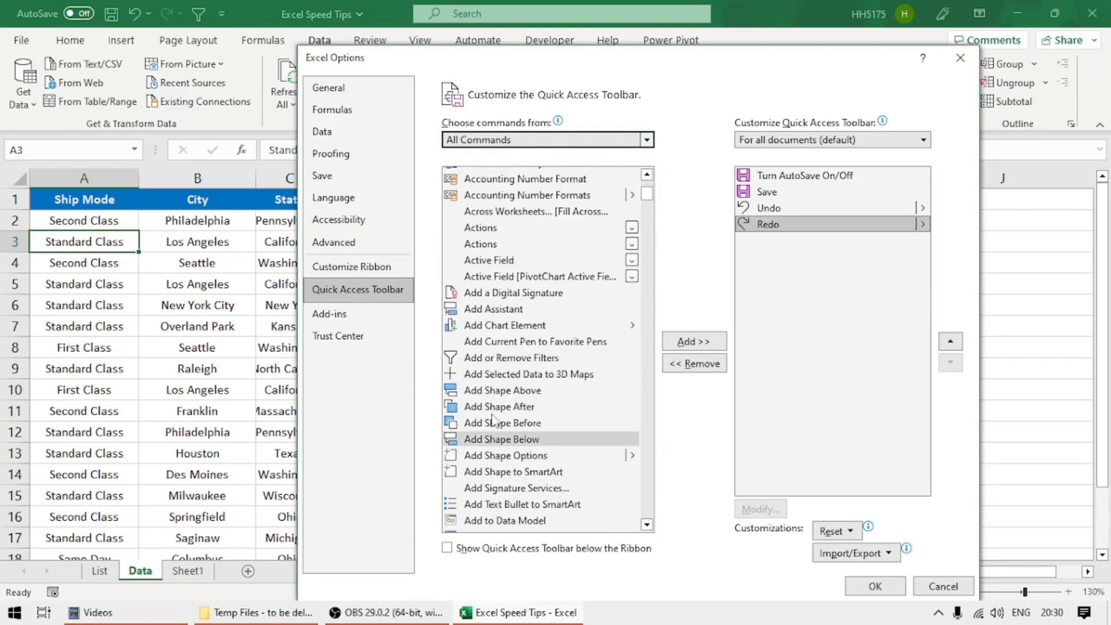
{"action": "left_click", "coordinate": [494, 409]}
{"action": "scroll", "coordinate": [494, 412], "scroll_direction": "down", "scroll_amount": 3}
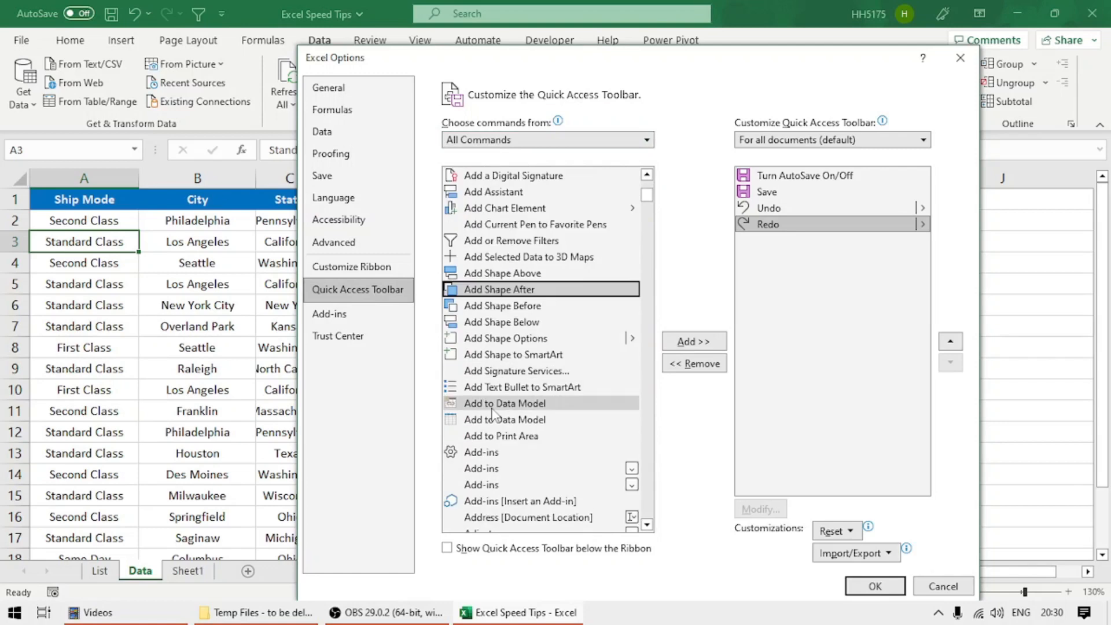
{"action": "type", "text": "au"}
{"action": "scroll", "coordinate": [493, 412], "scroll_direction": "down", "scroll_amount": 3}
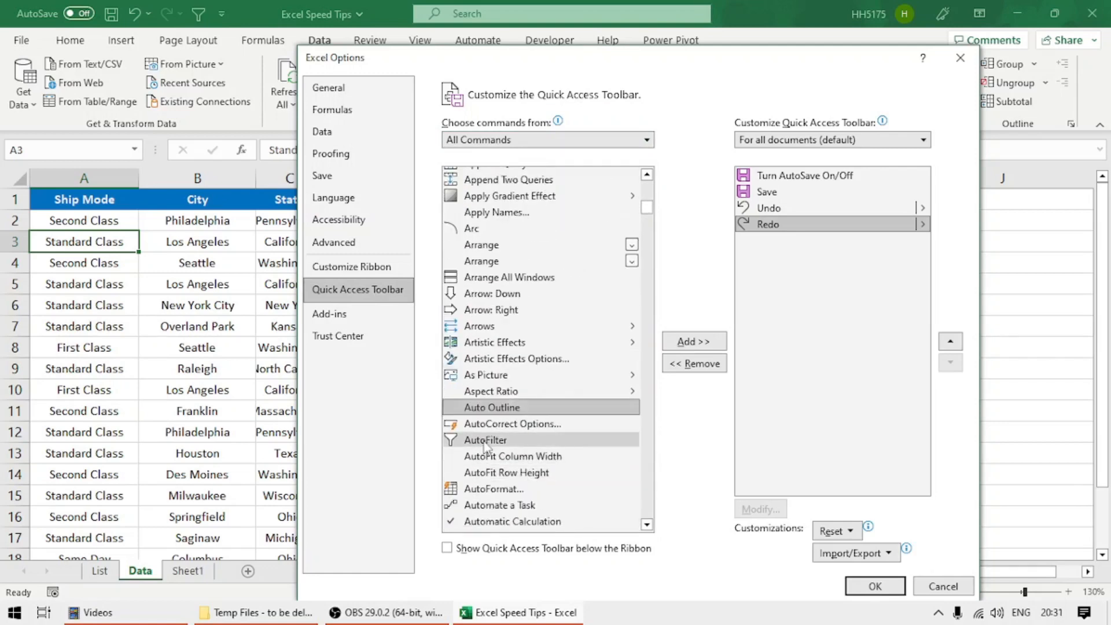
{"action": "left_click", "coordinate": [489, 441]}
{"action": "scroll", "coordinate": [490, 416], "scroll_direction": "down", "scroll_amount": 1}
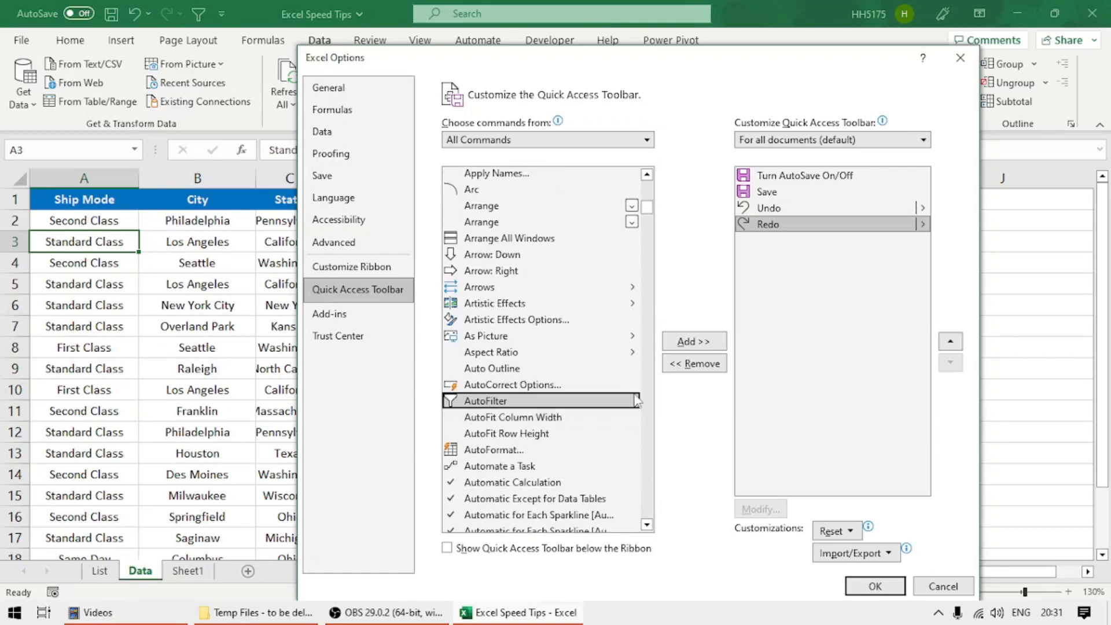
{"action": "left_click", "coordinate": [701, 343]}
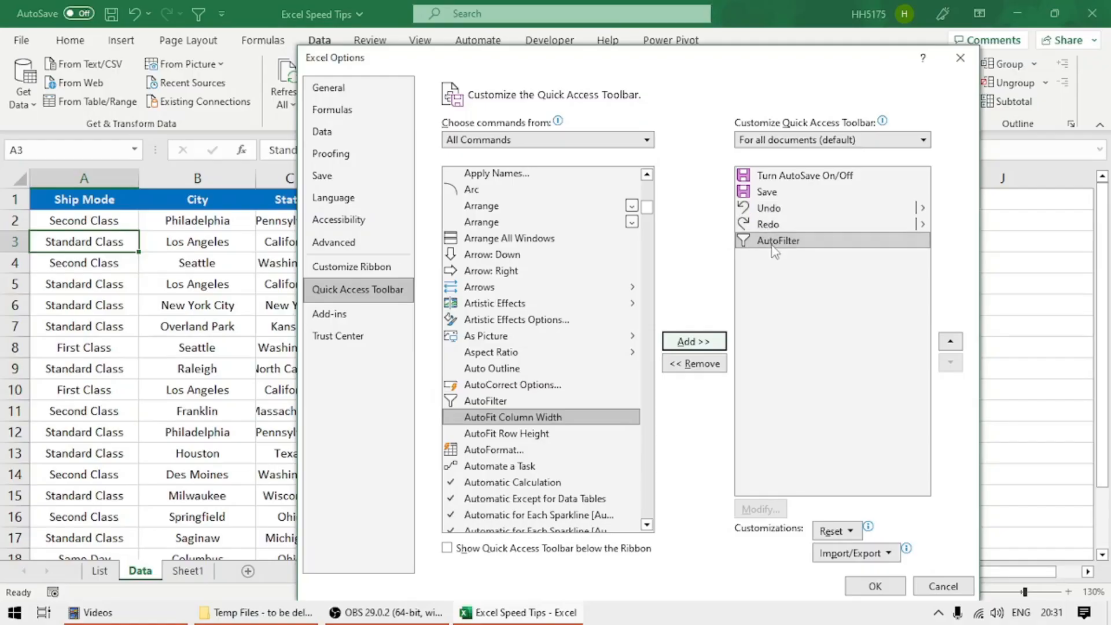
{"action": "left_click", "coordinate": [875, 586]}
Step: Filter the table by the Standard Class value in cell A9 using the newly added AutoFilter command
{"action": "left_click", "coordinate": [131, 370]}
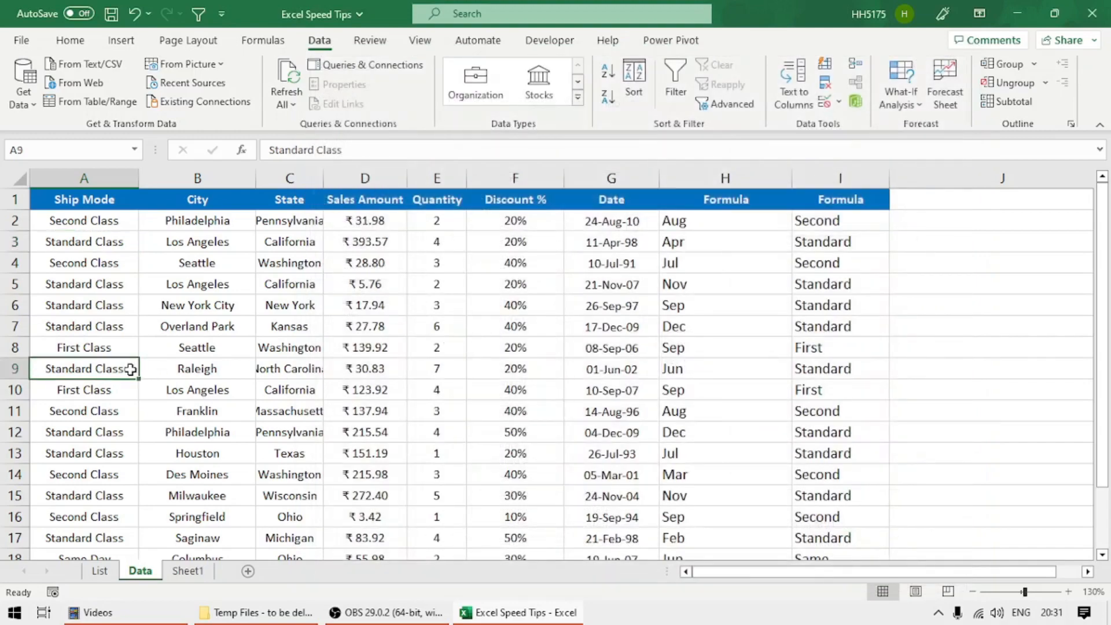
{"action": "key", "text": "alt+4"}
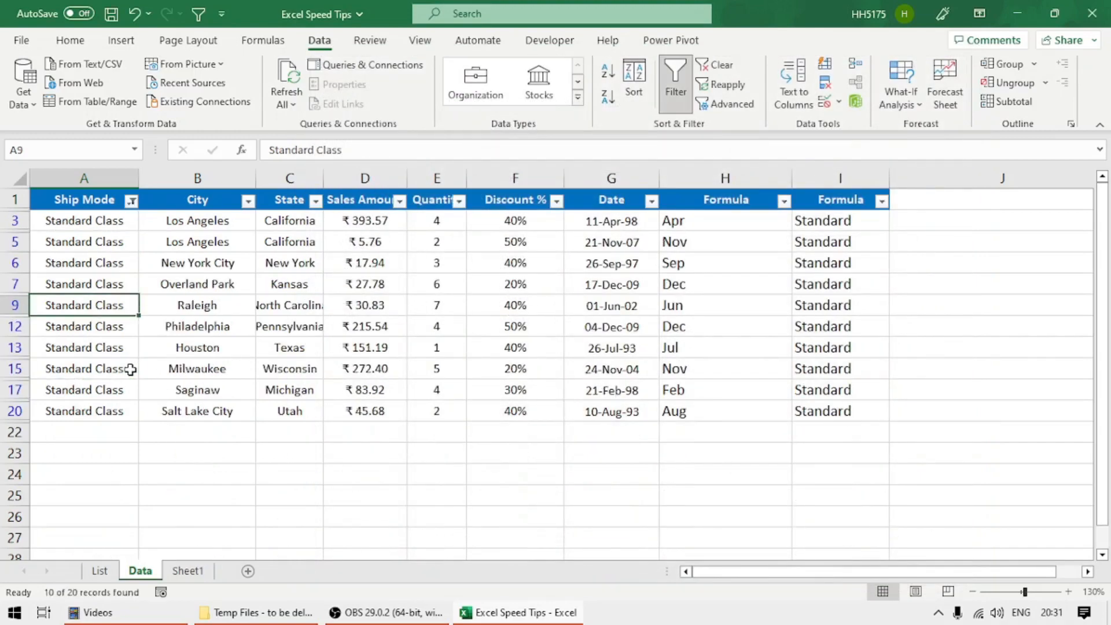